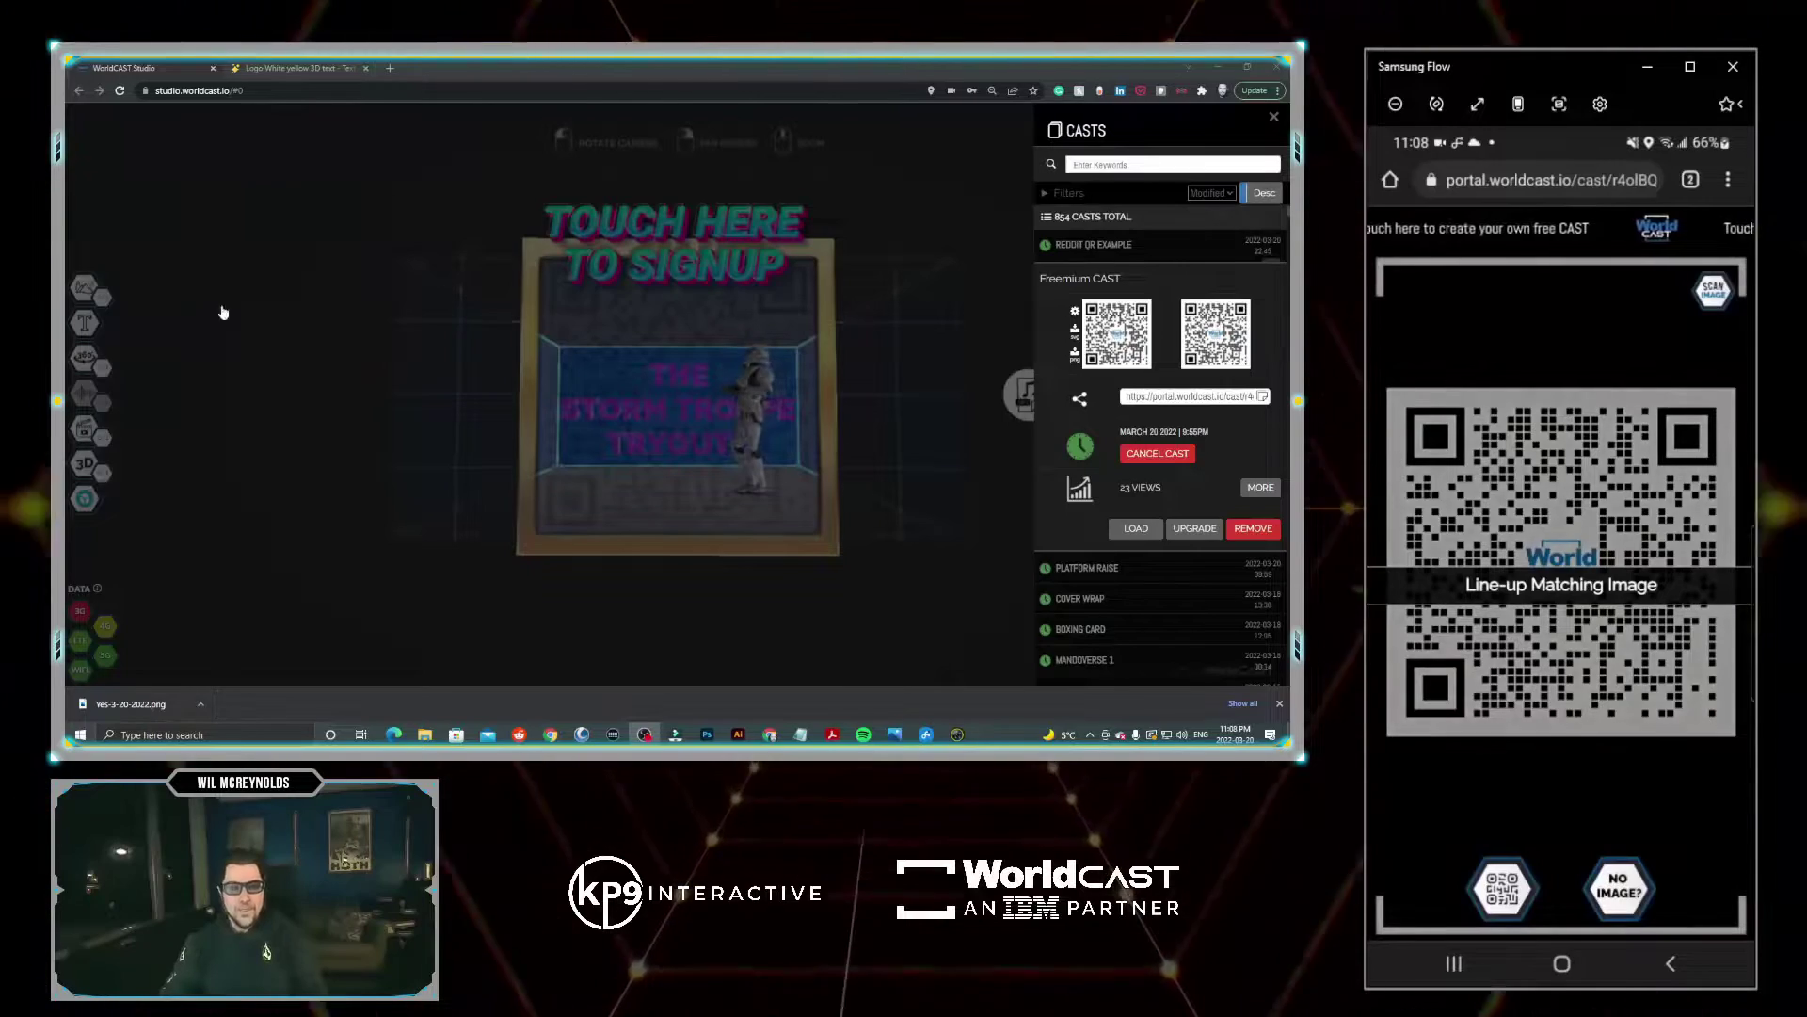
# Step: Remove the Reddit QR Example cast from the saved casts list and confirm the deletion
pyautogui.click(283, 343)
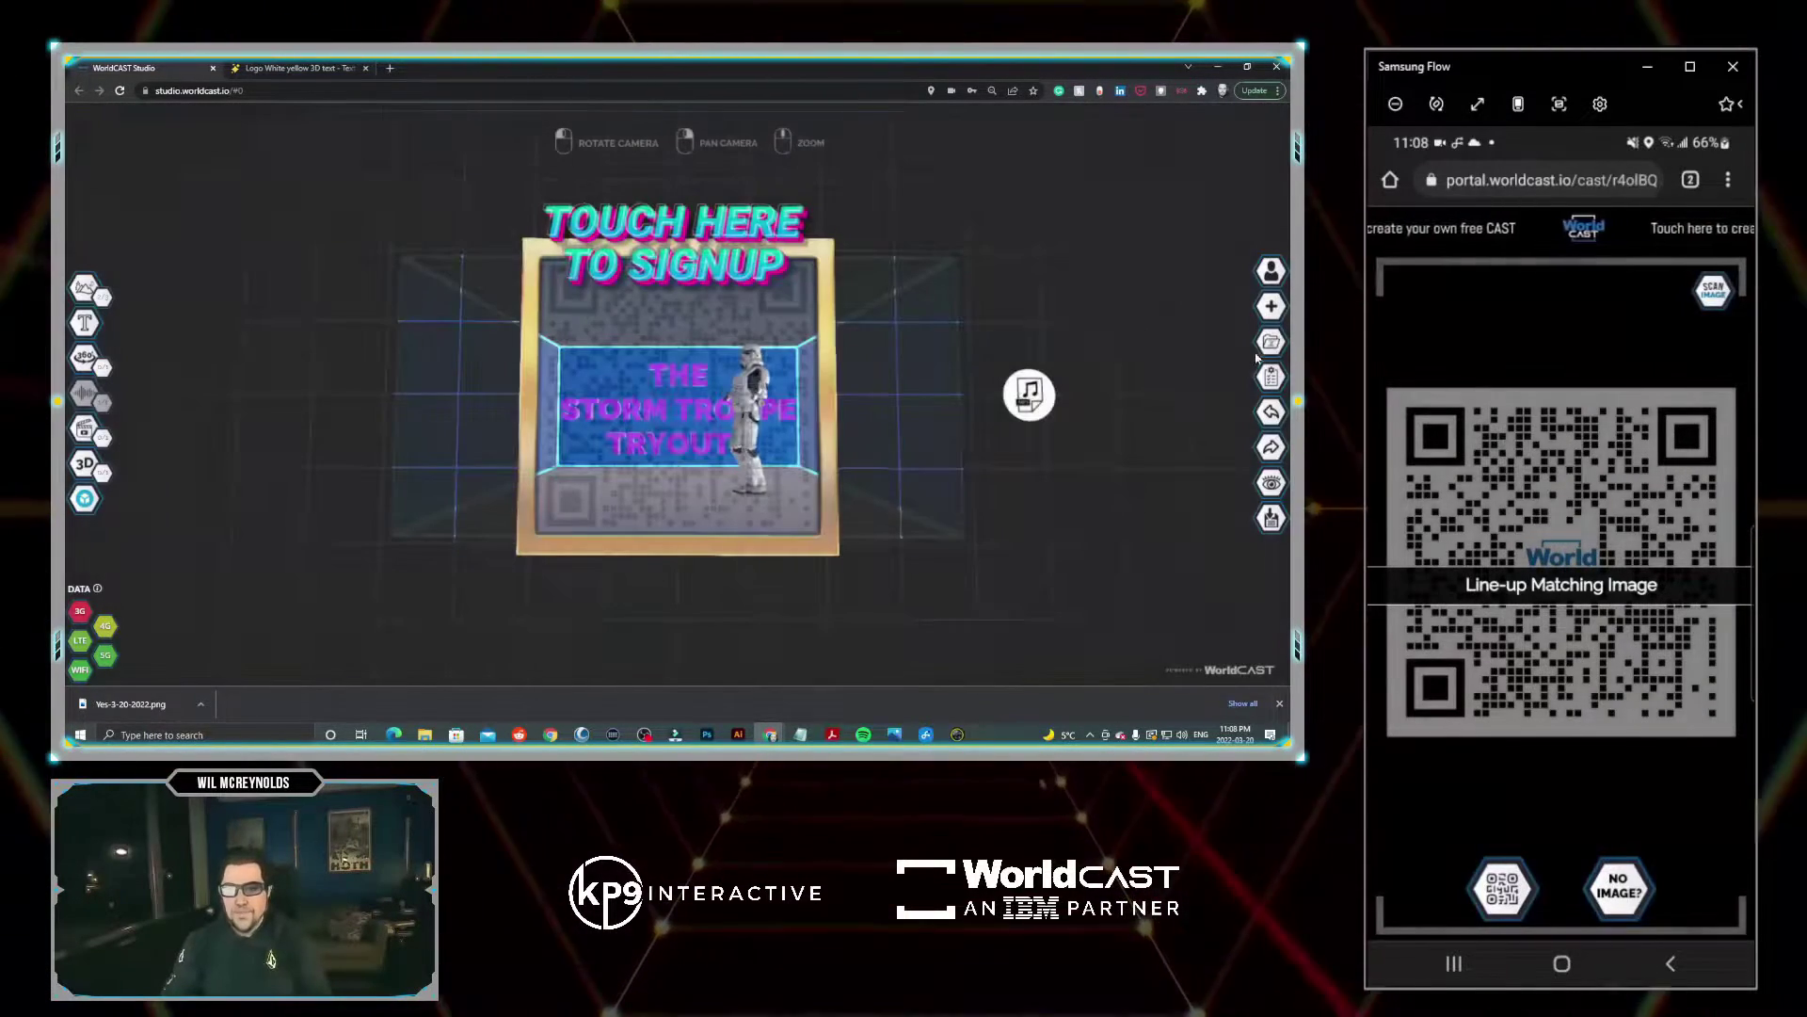
pyautogui.click(1271, 341)
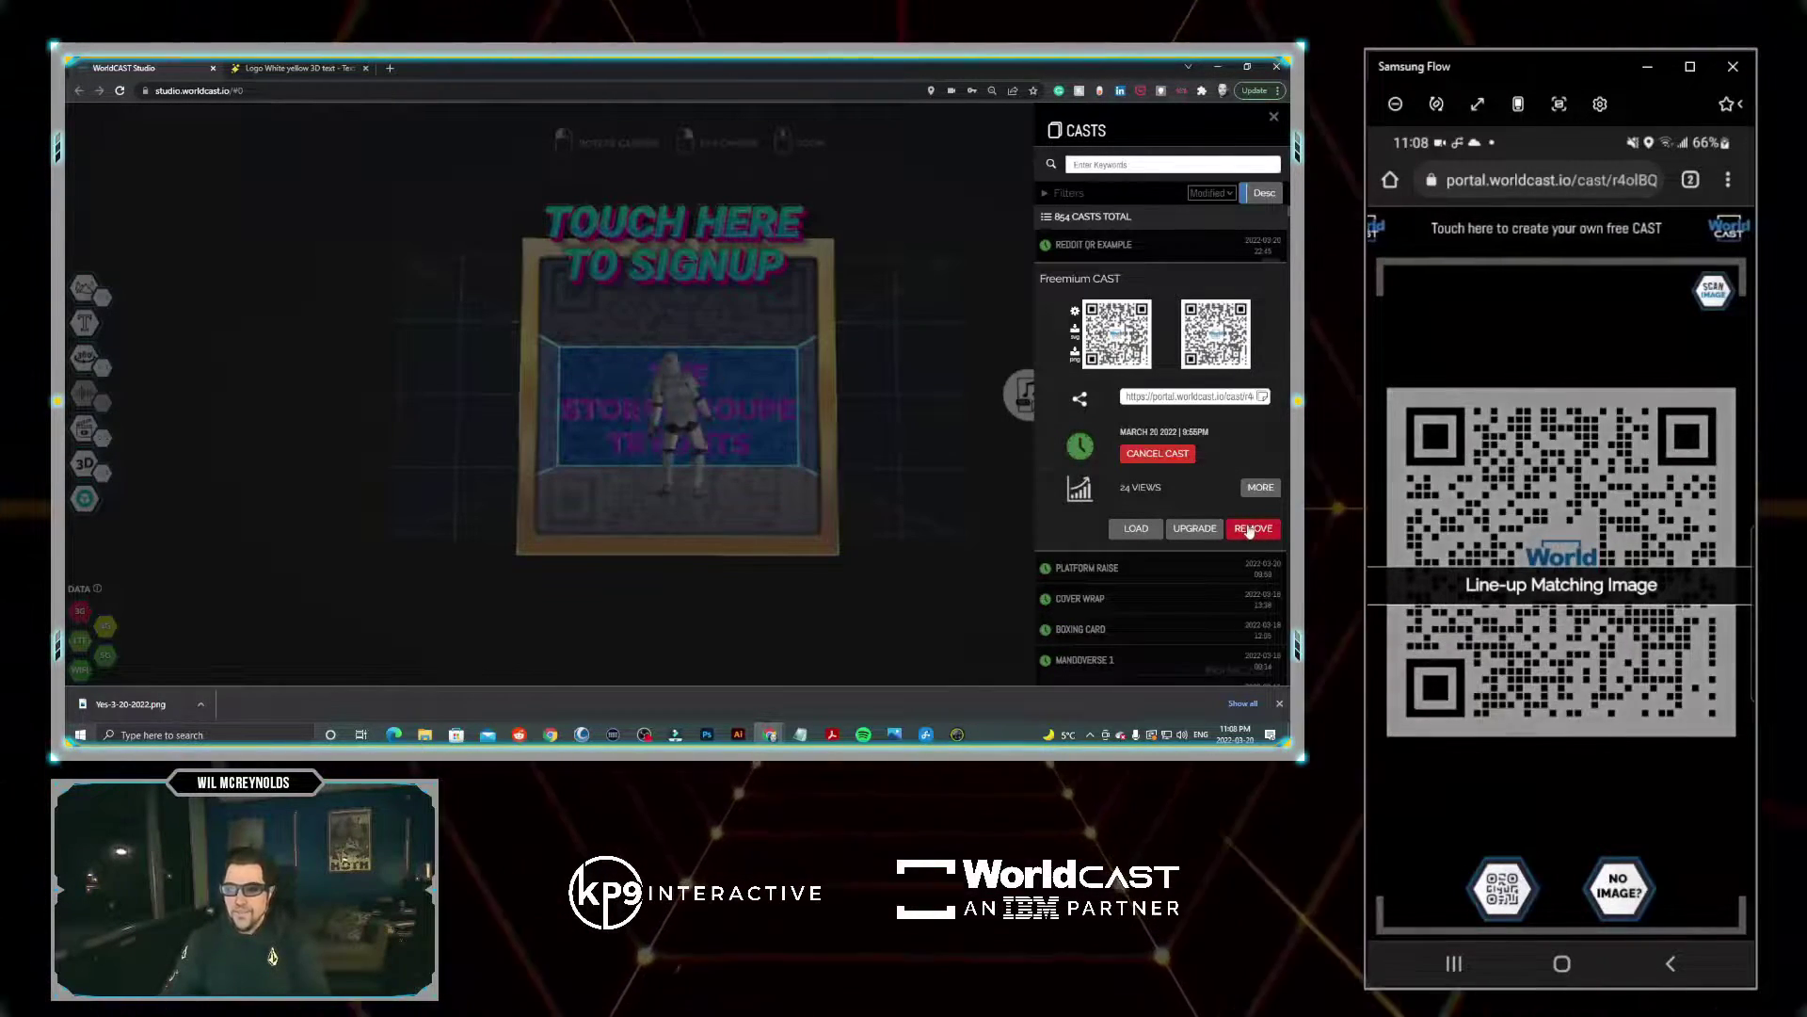
pyautogui.click(1250, 529)
pyautogui.click(778, 270)
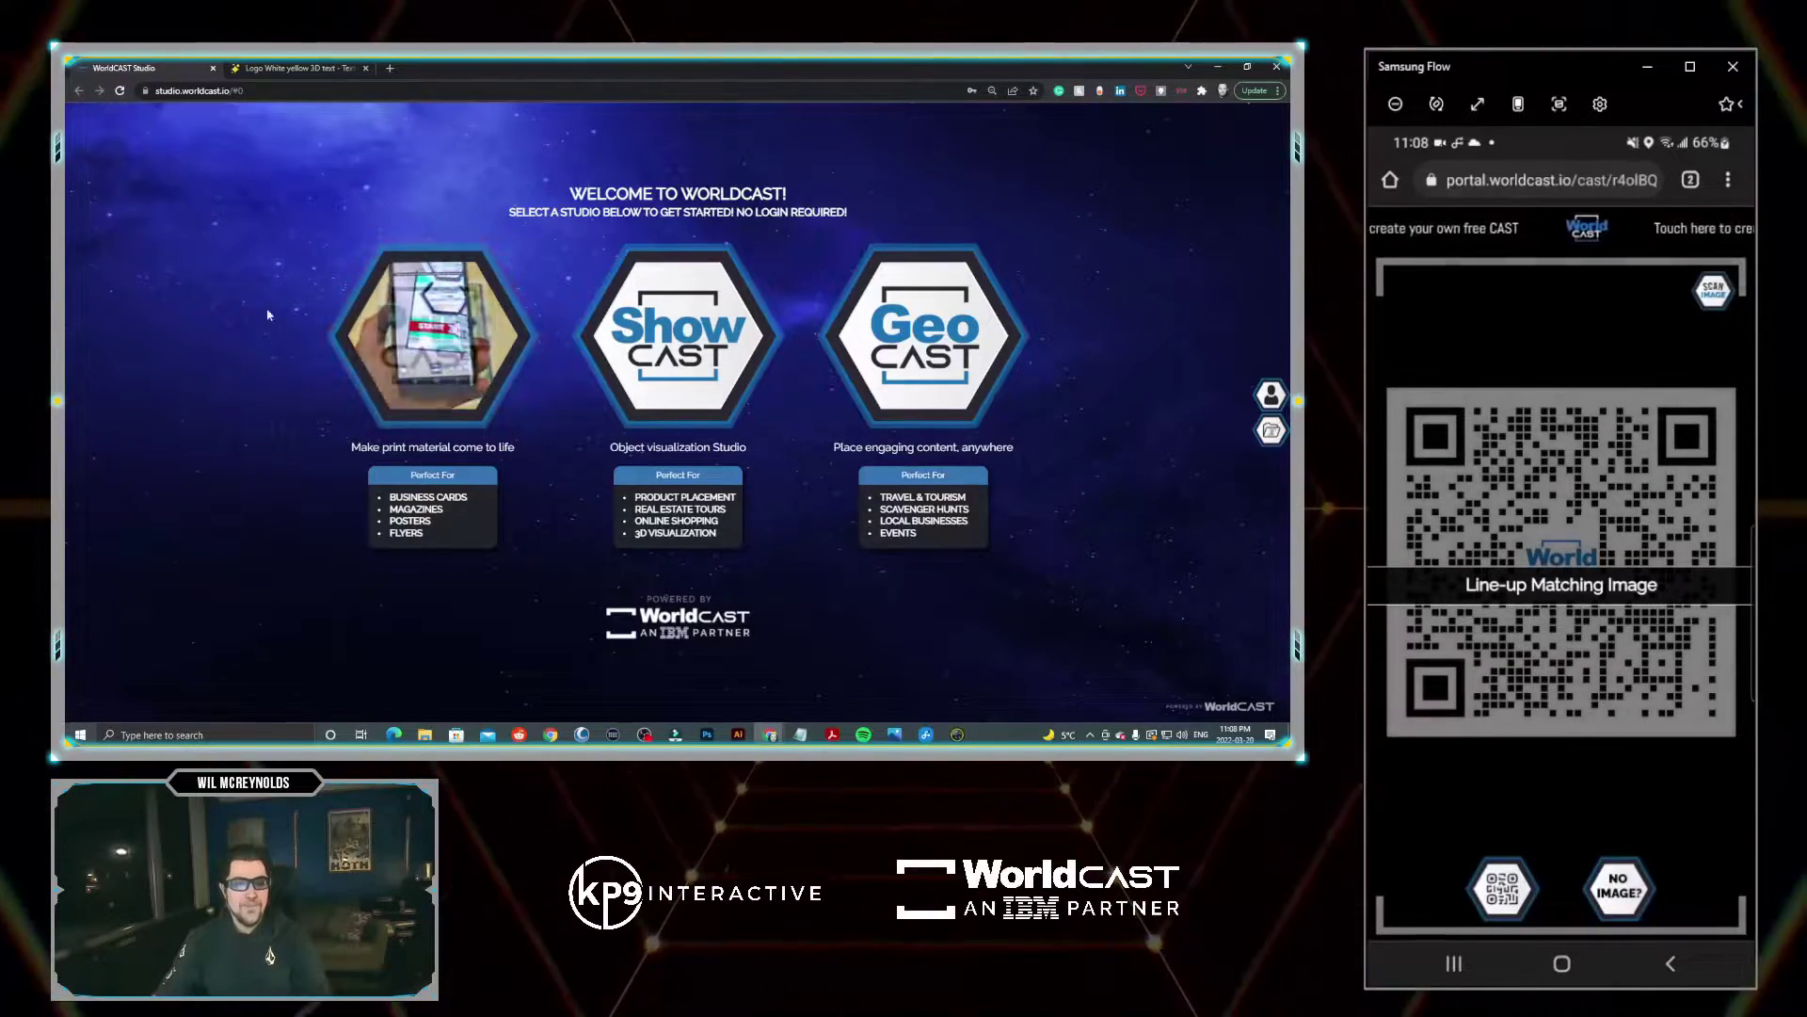
# Step: Start a Freemium PrintCAST titled 'Reddit QR Code' and choose to upload its target image
pyautogui.click(456, 321)
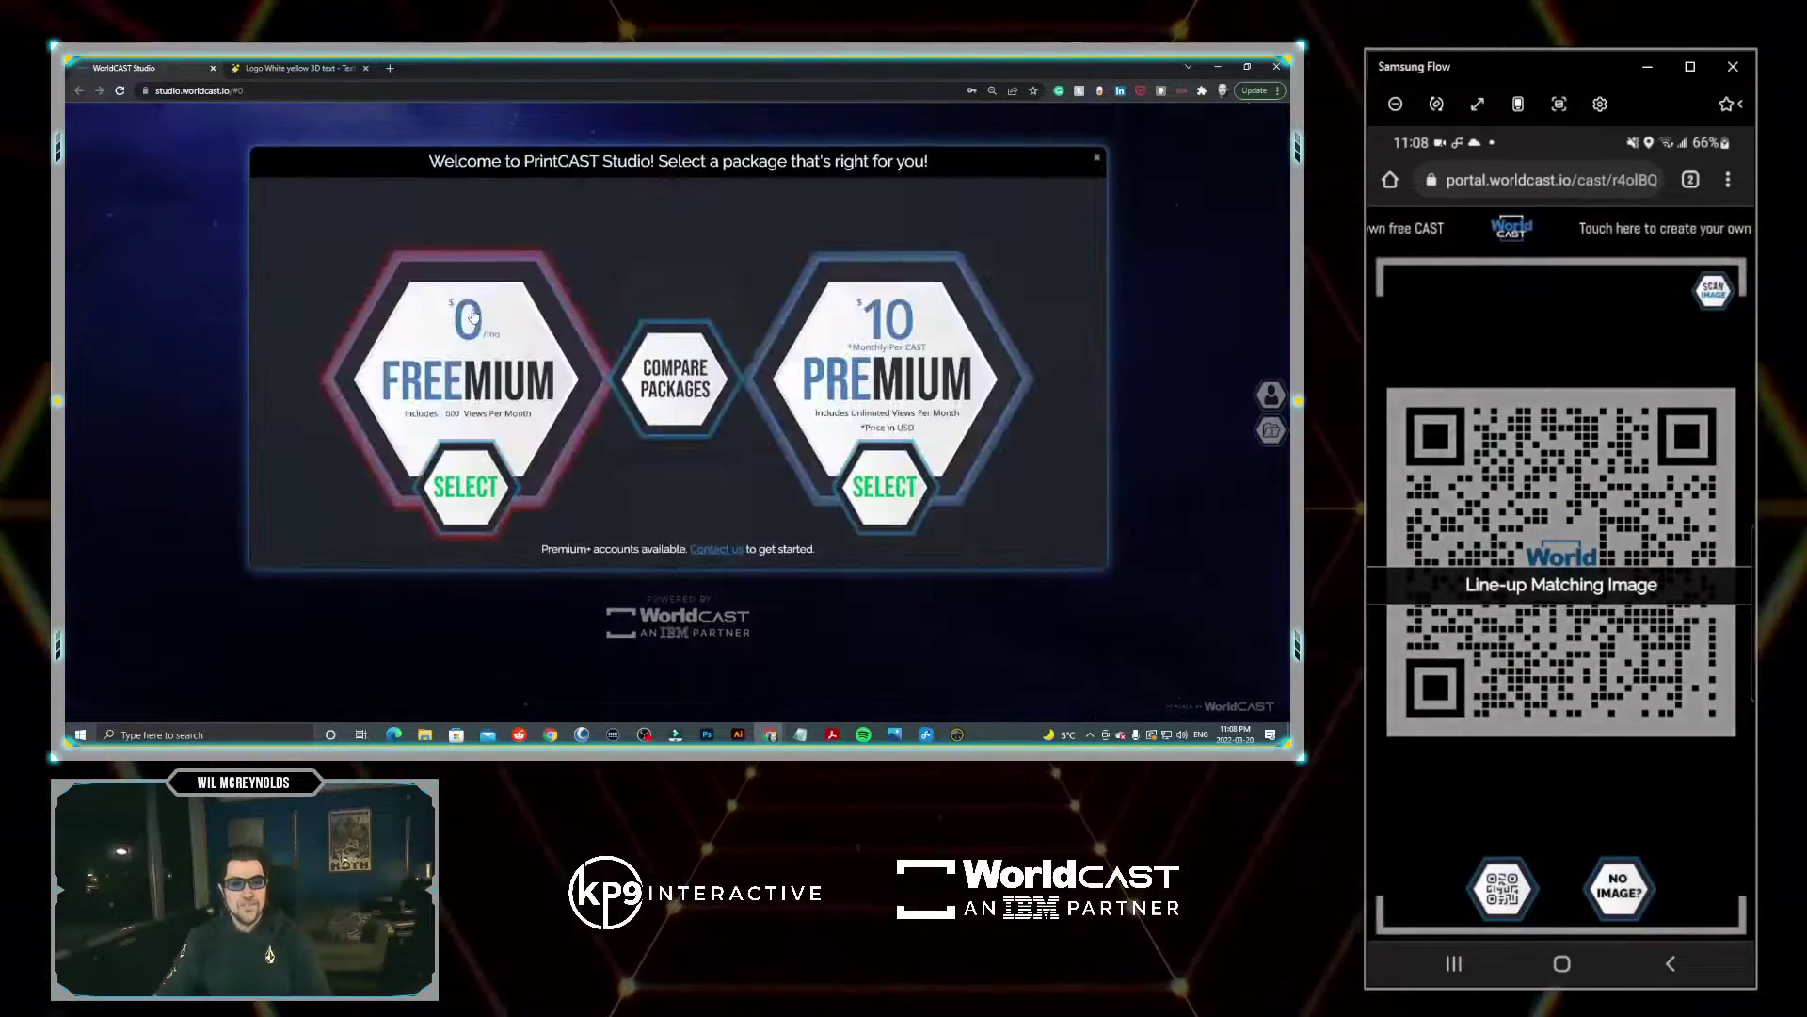
pyautogui.click(466, 488)
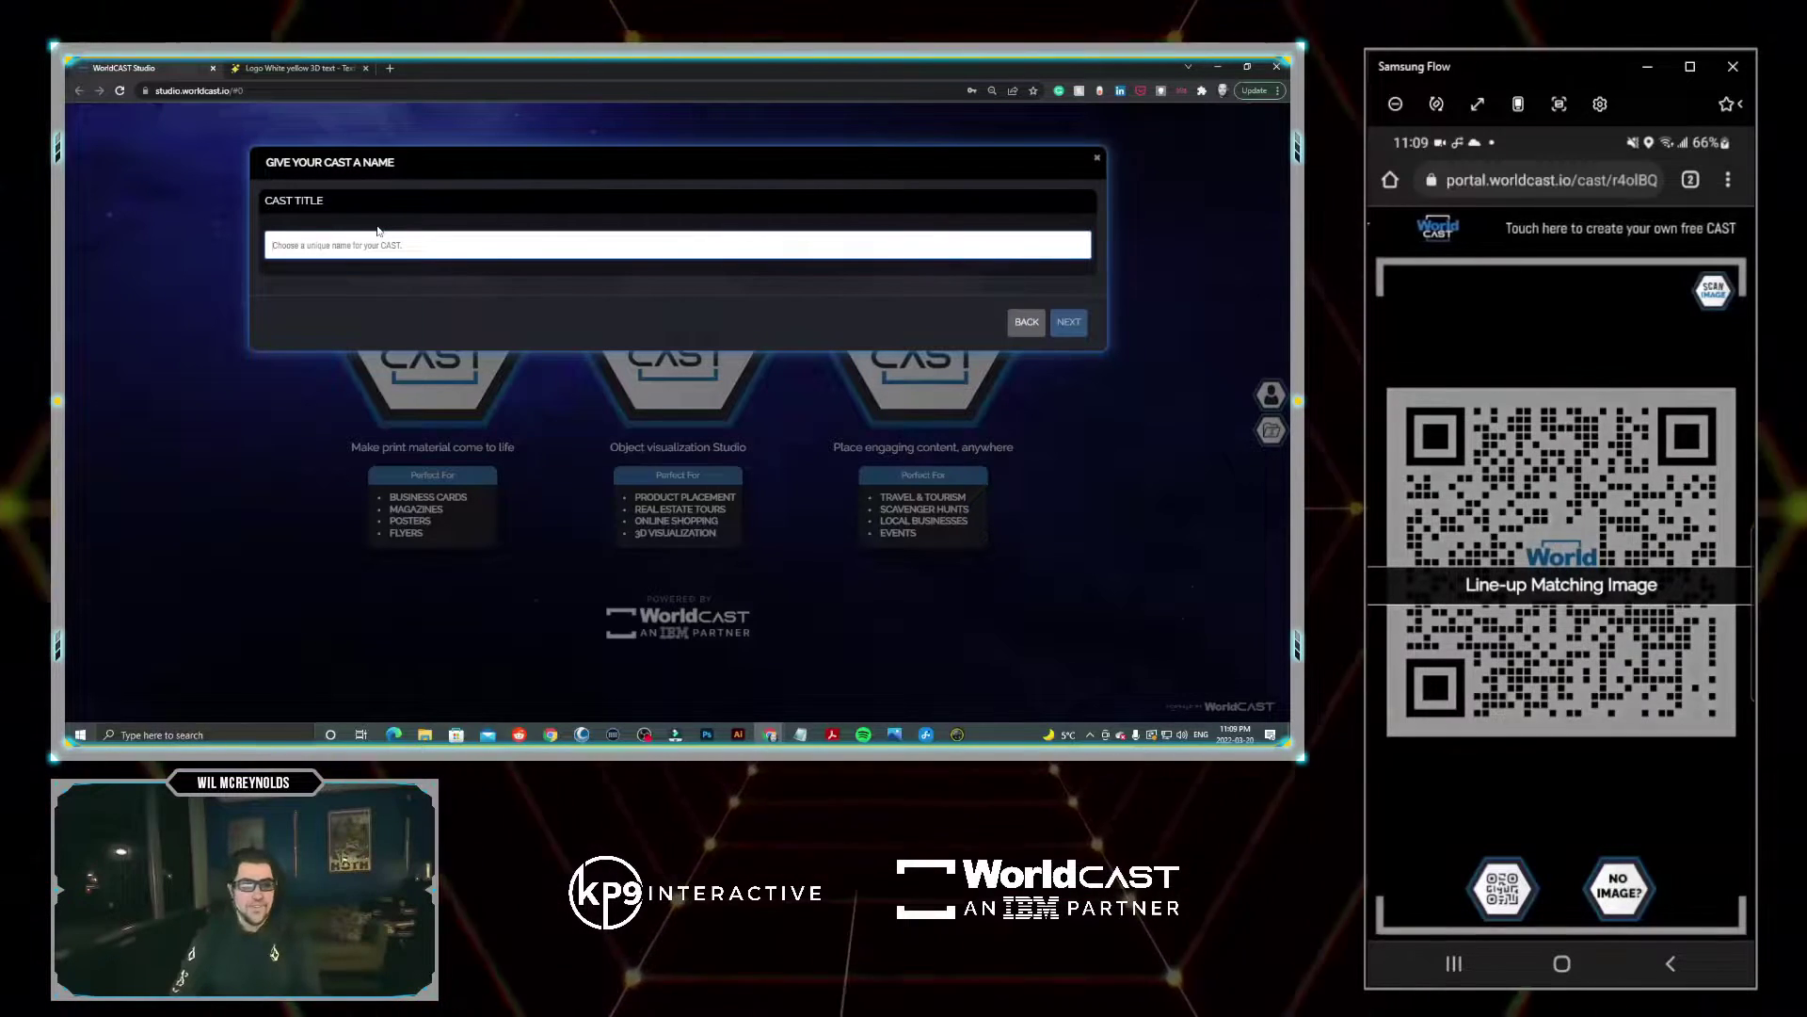
pyautogui.write('Reddit QR Code')
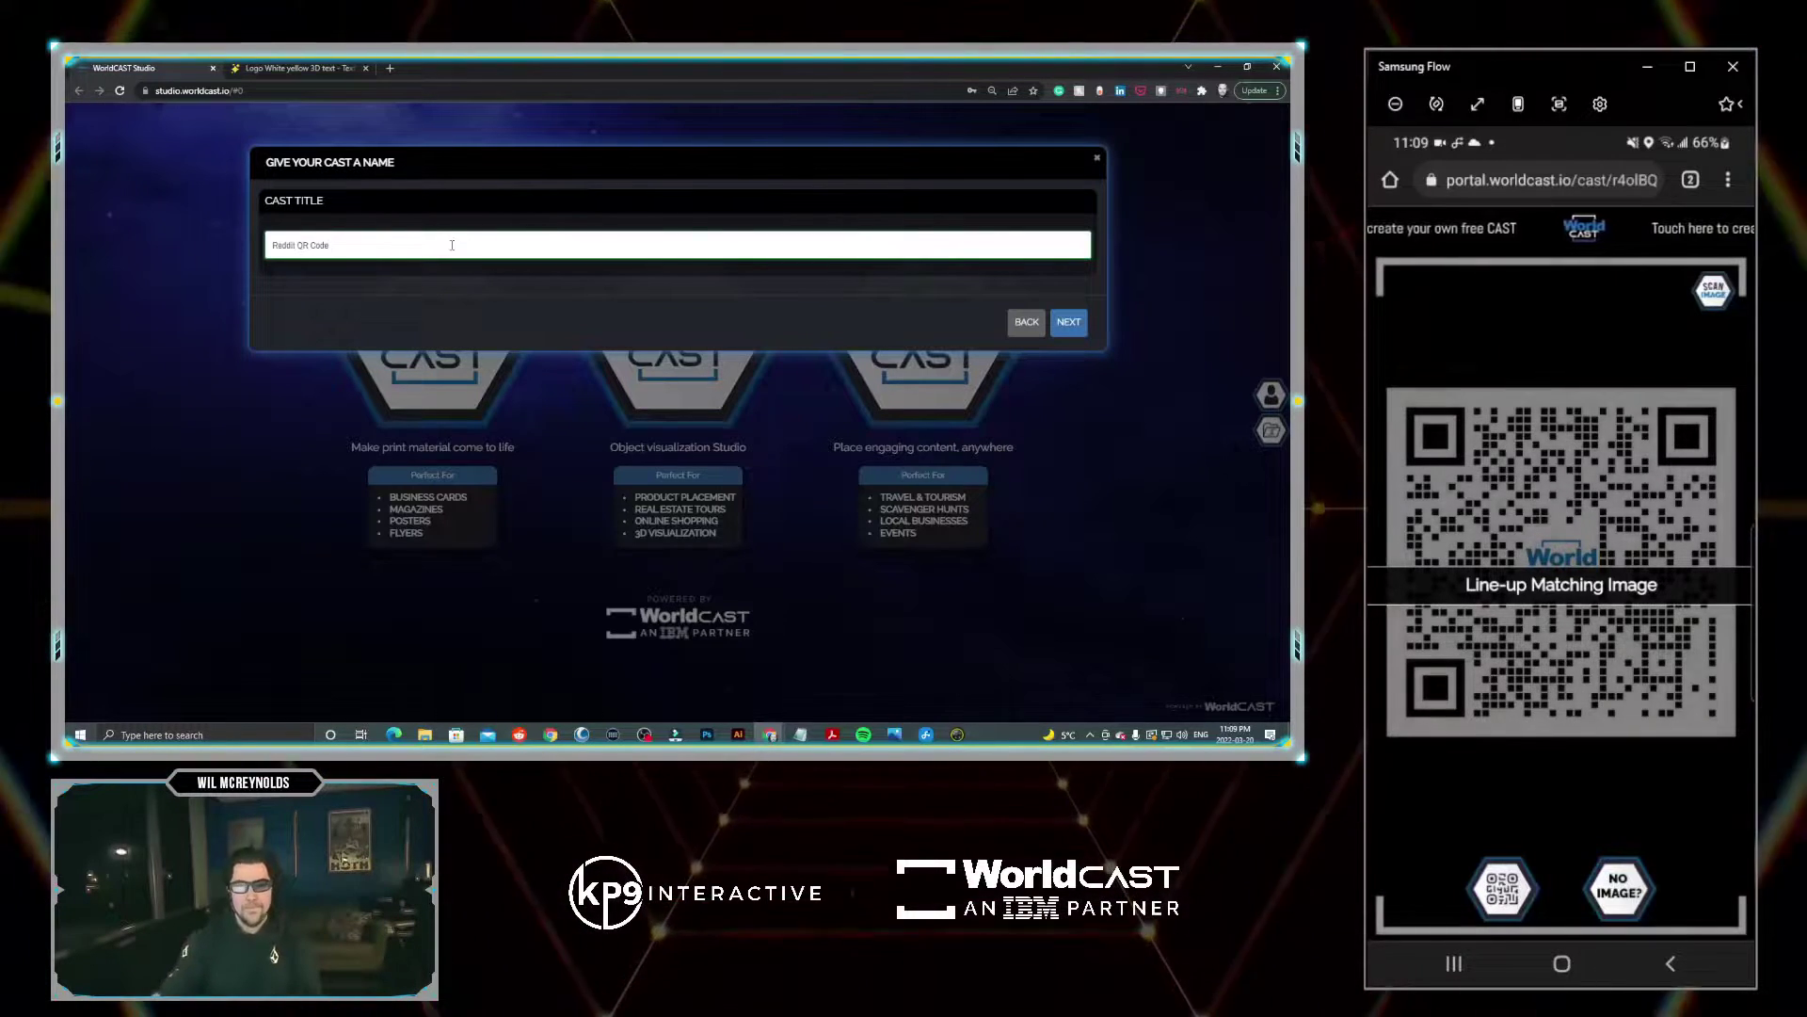
pyautogui.click(1076, 323)
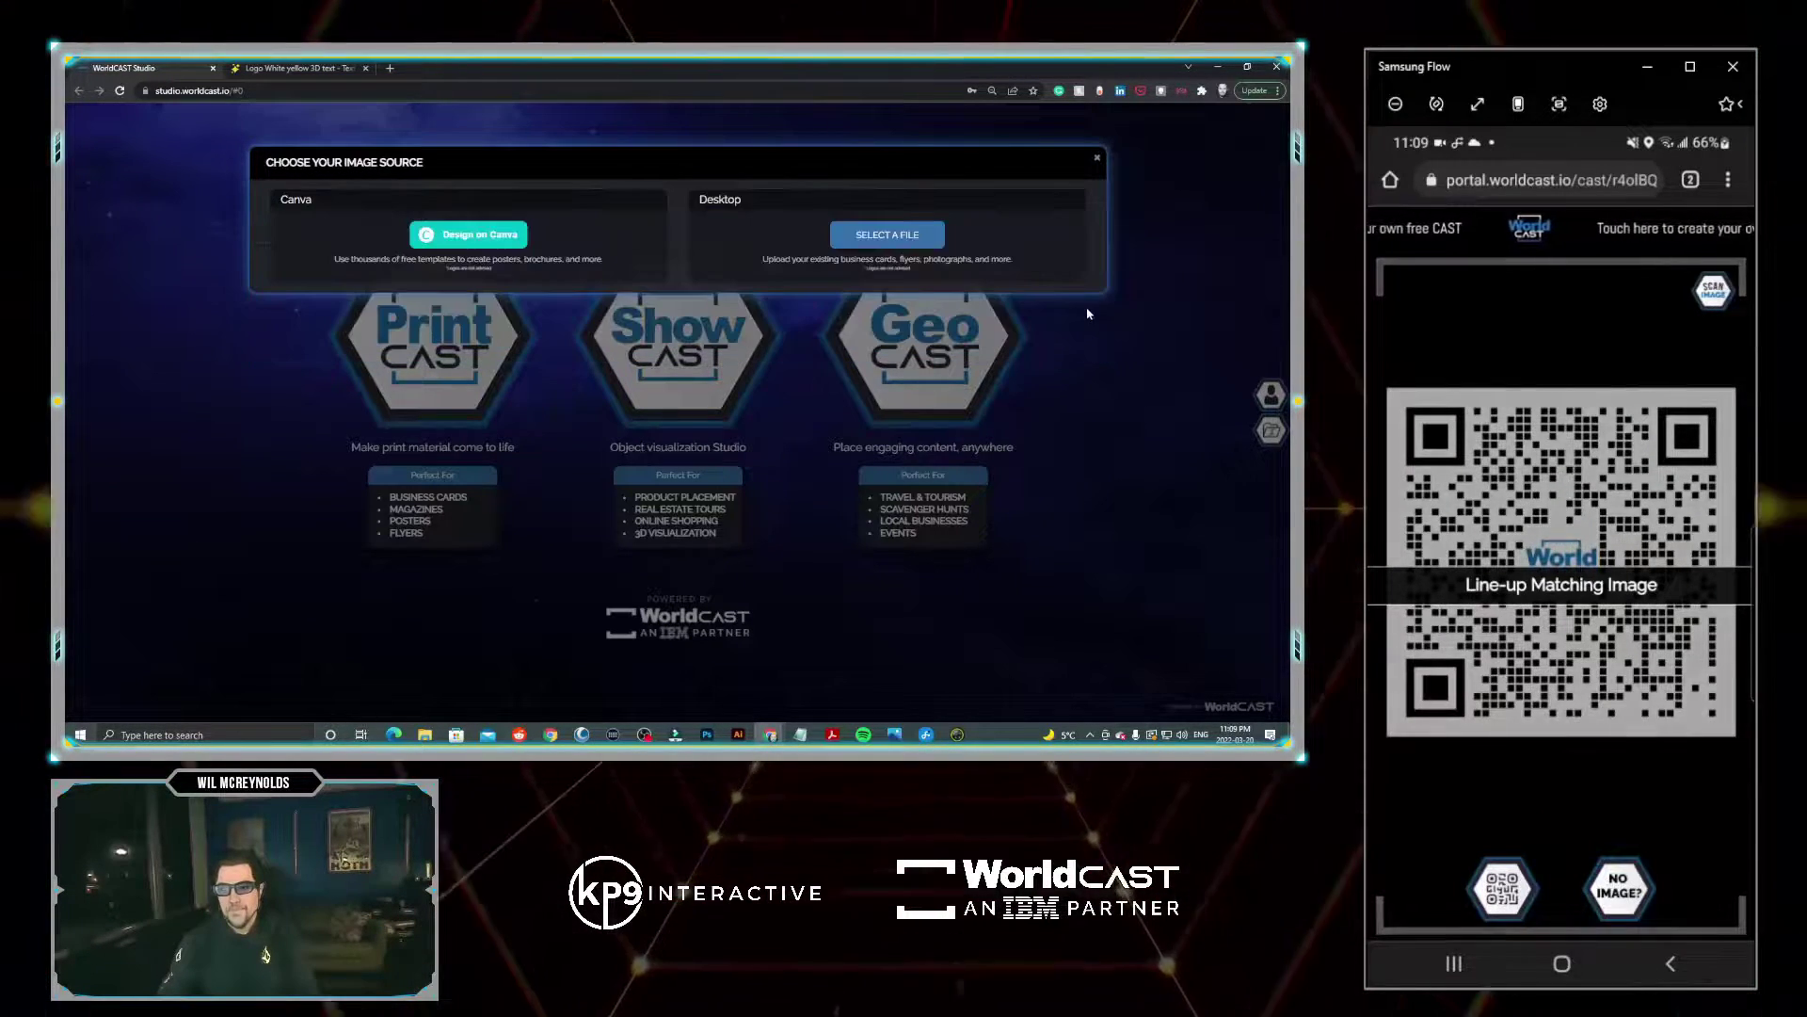
pyautogui.click(881, 237)
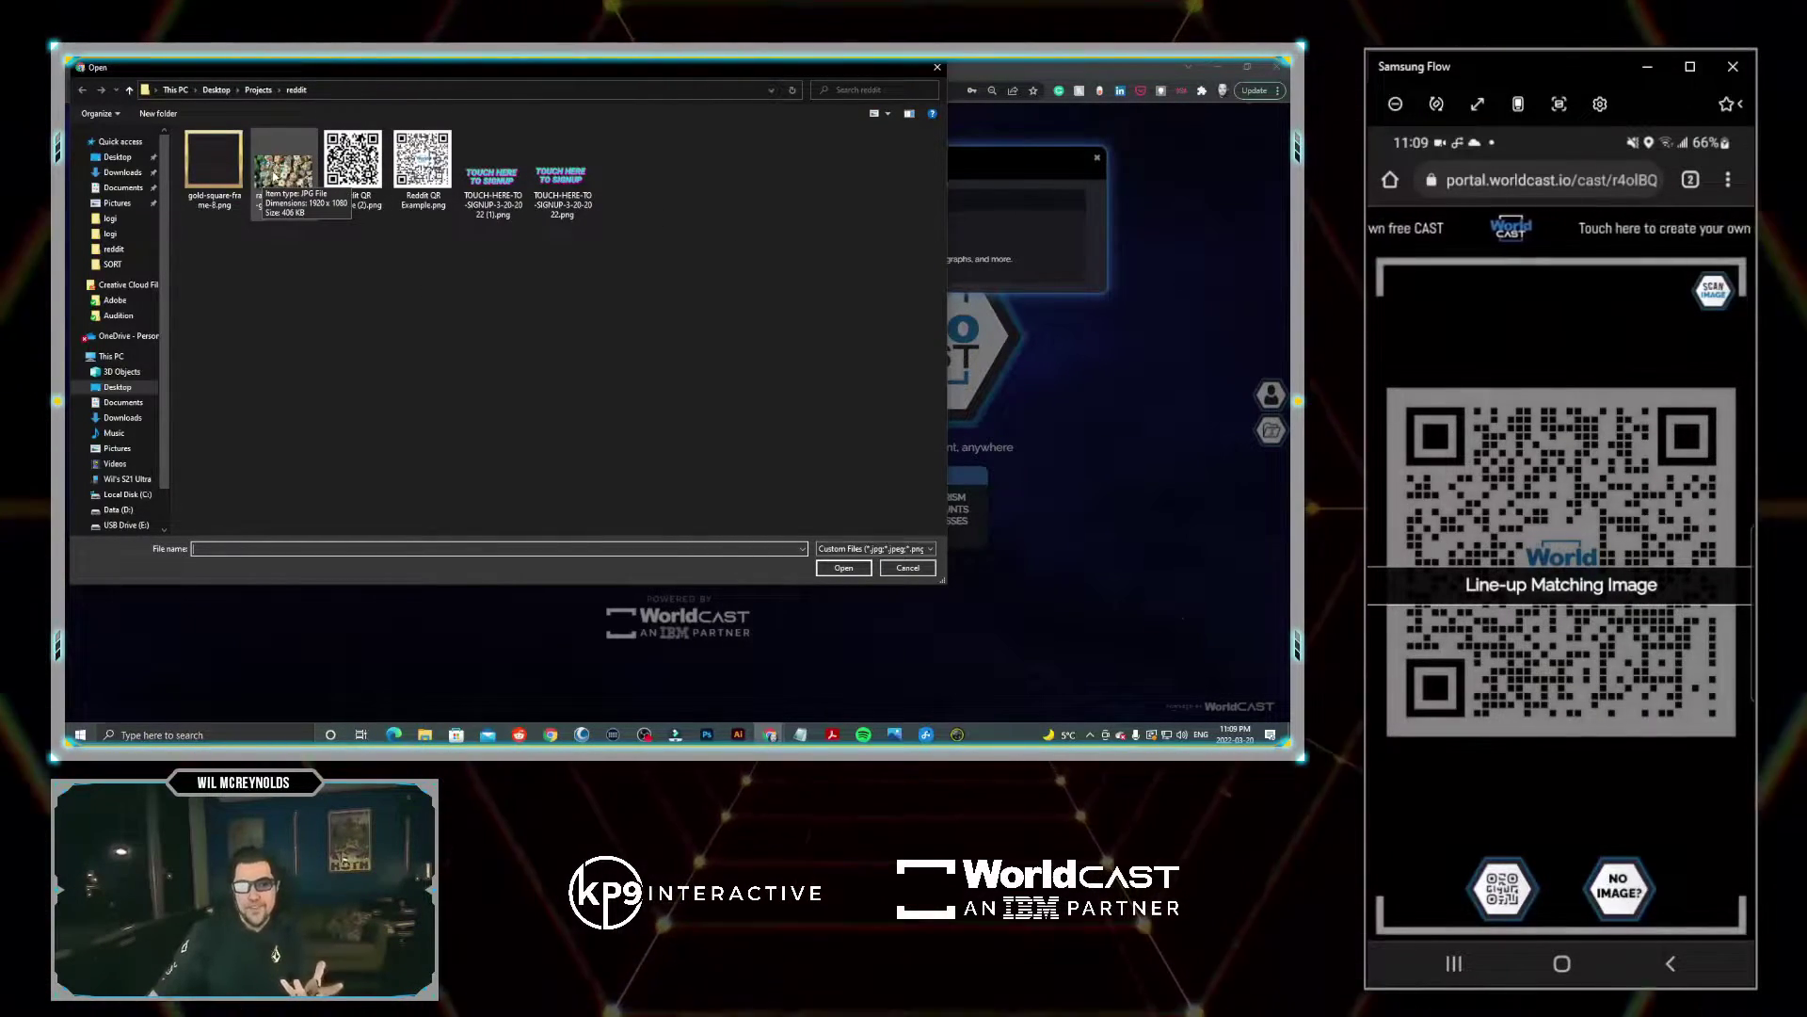
# Step: Pick the dice JPG as the target image and create the cast
pyautogui.doubleClick(299, 179)
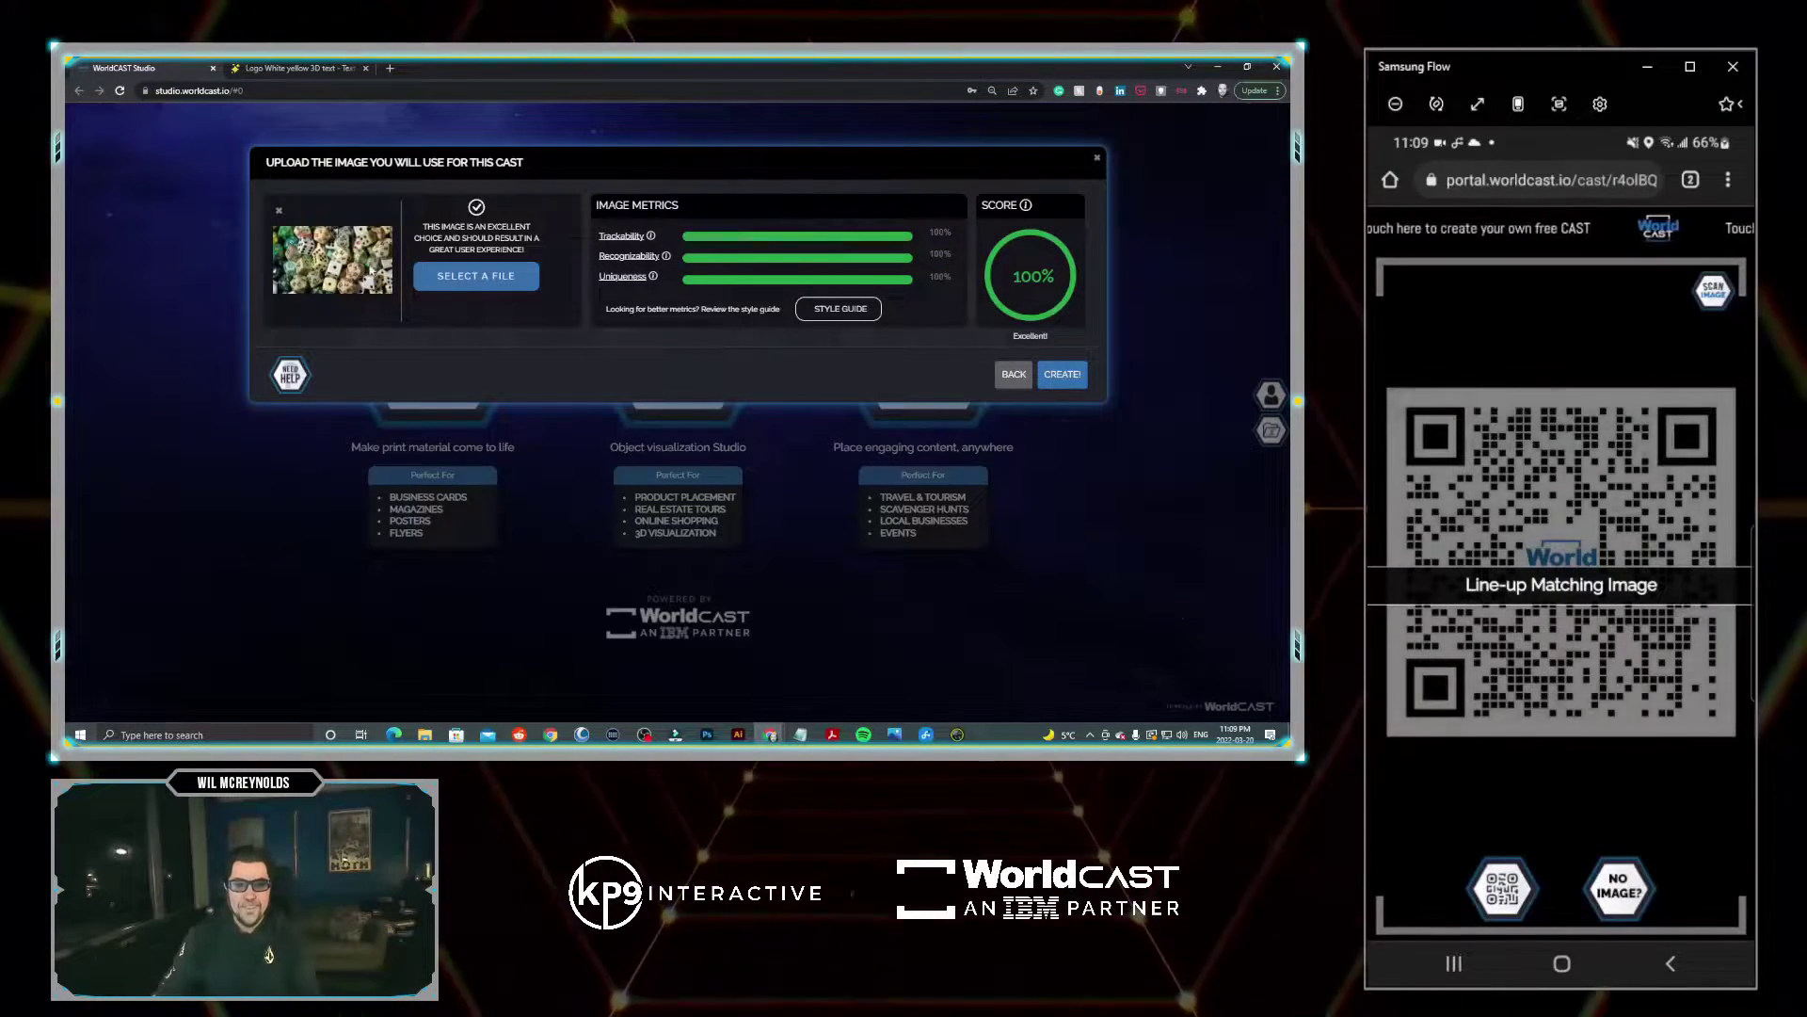
pyautogui.click(1059, 375)
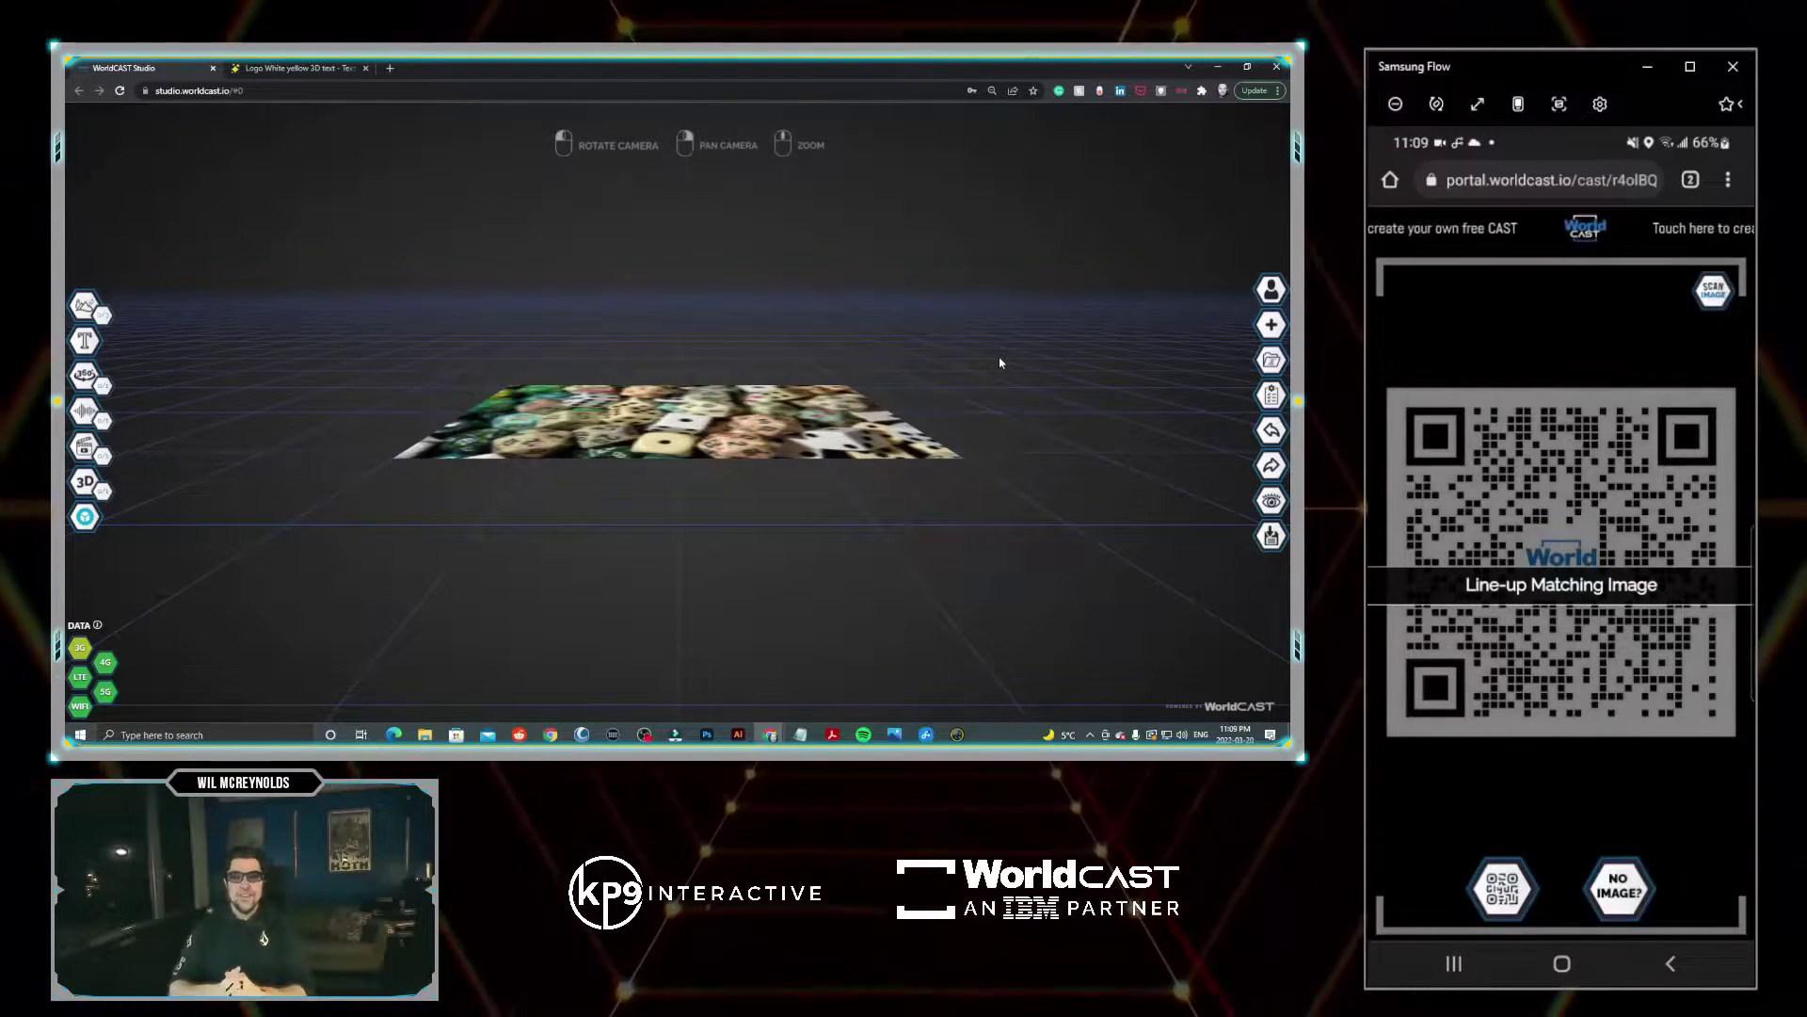
# Step: Save and publish the Reddit QR Code cast
pyautogui.moveTo(980, 346); pyautogui.dragTo(891, 480)
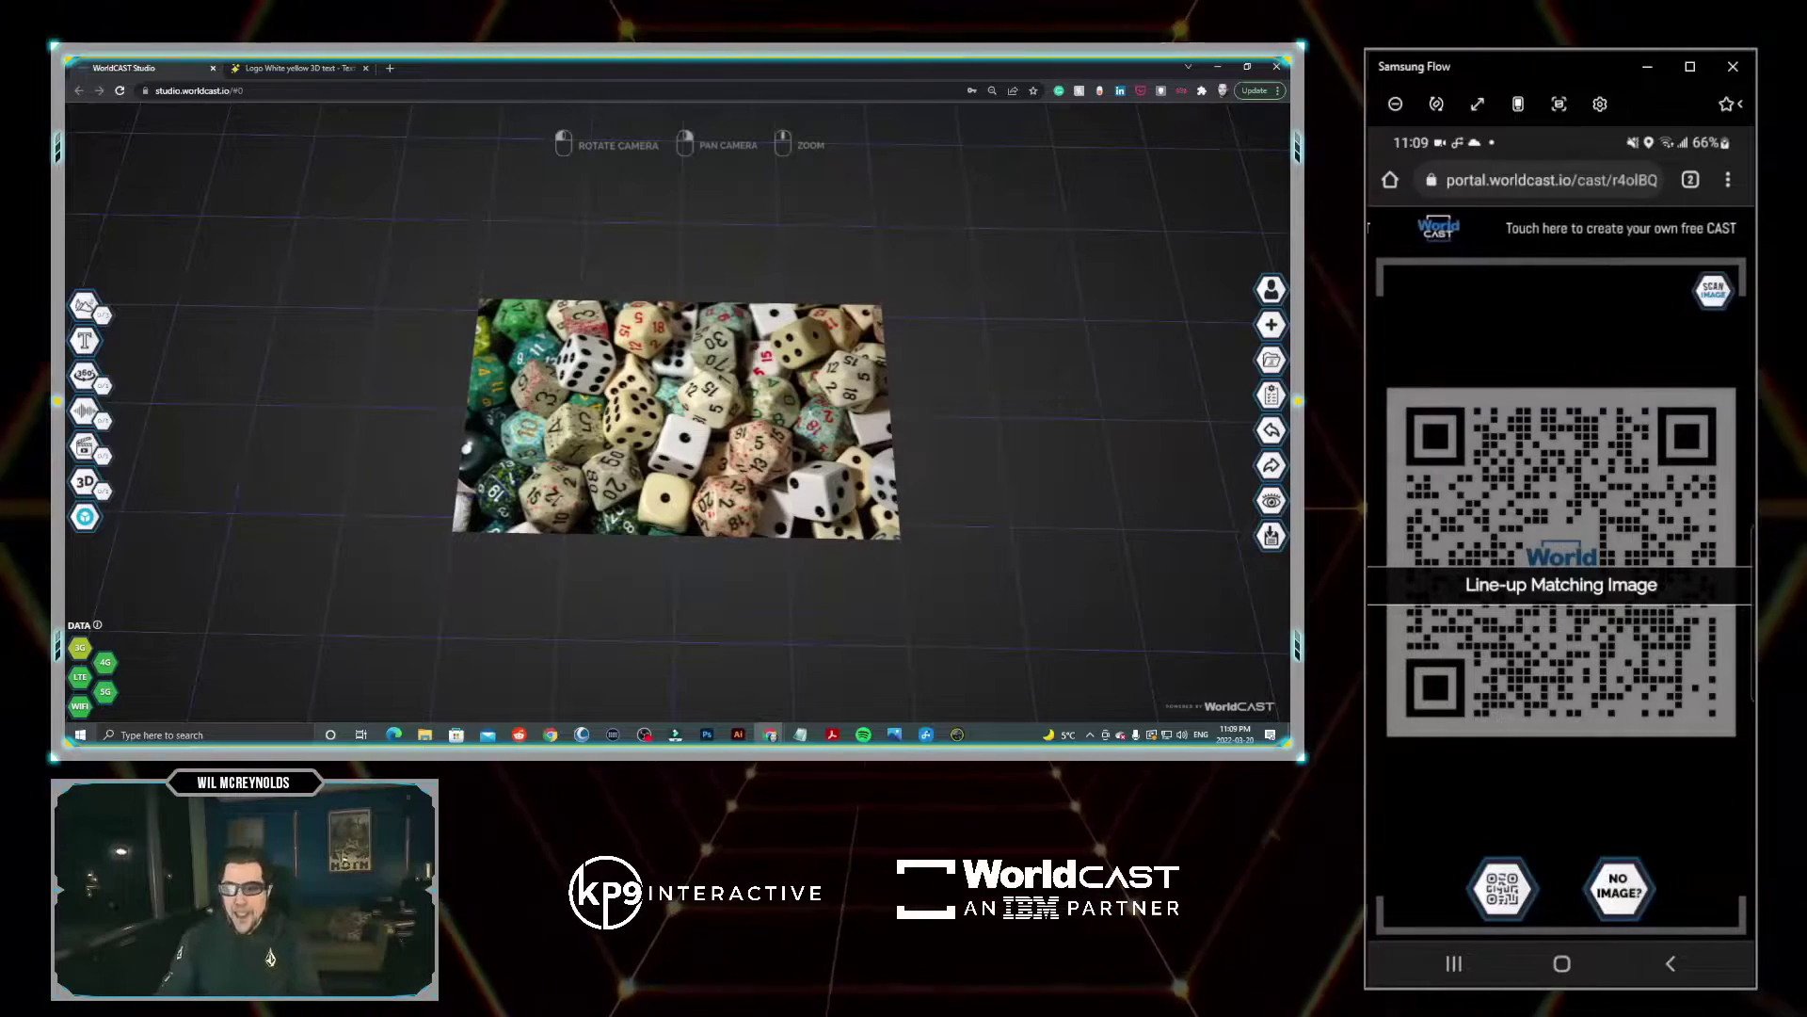
pyautogui.click(1271, 535)
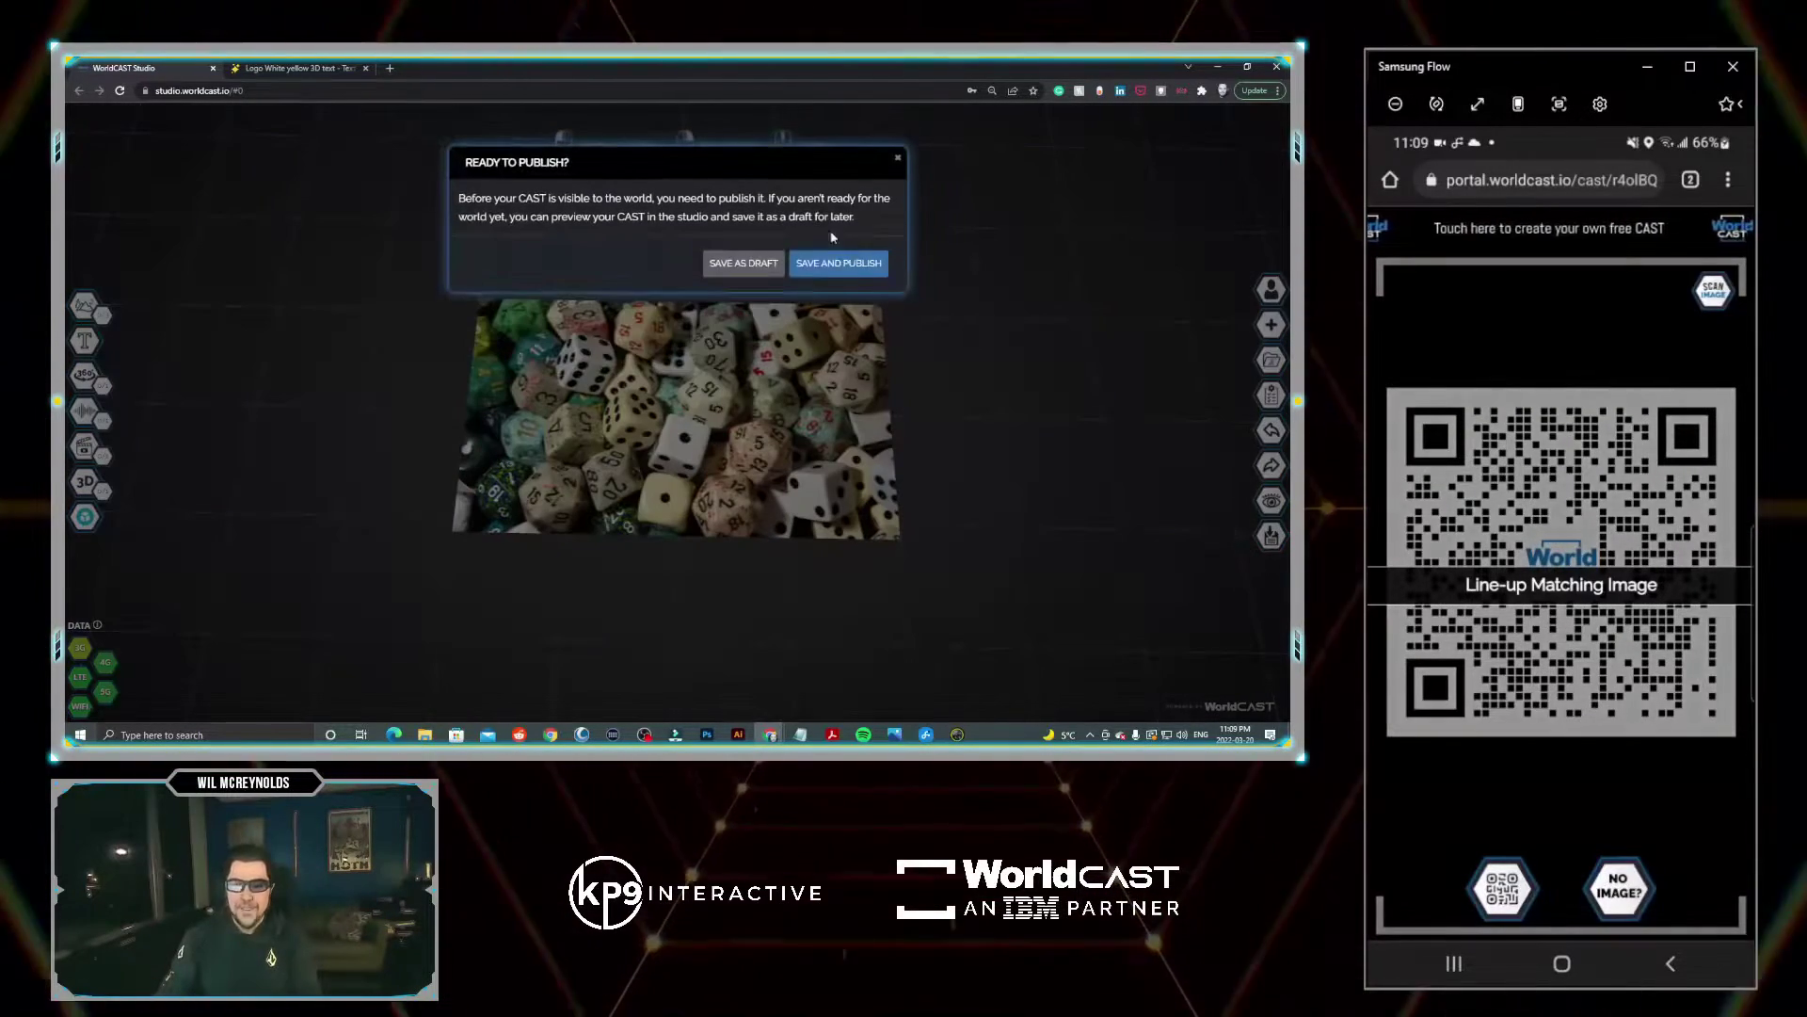
pyautogui.click(859, 265)
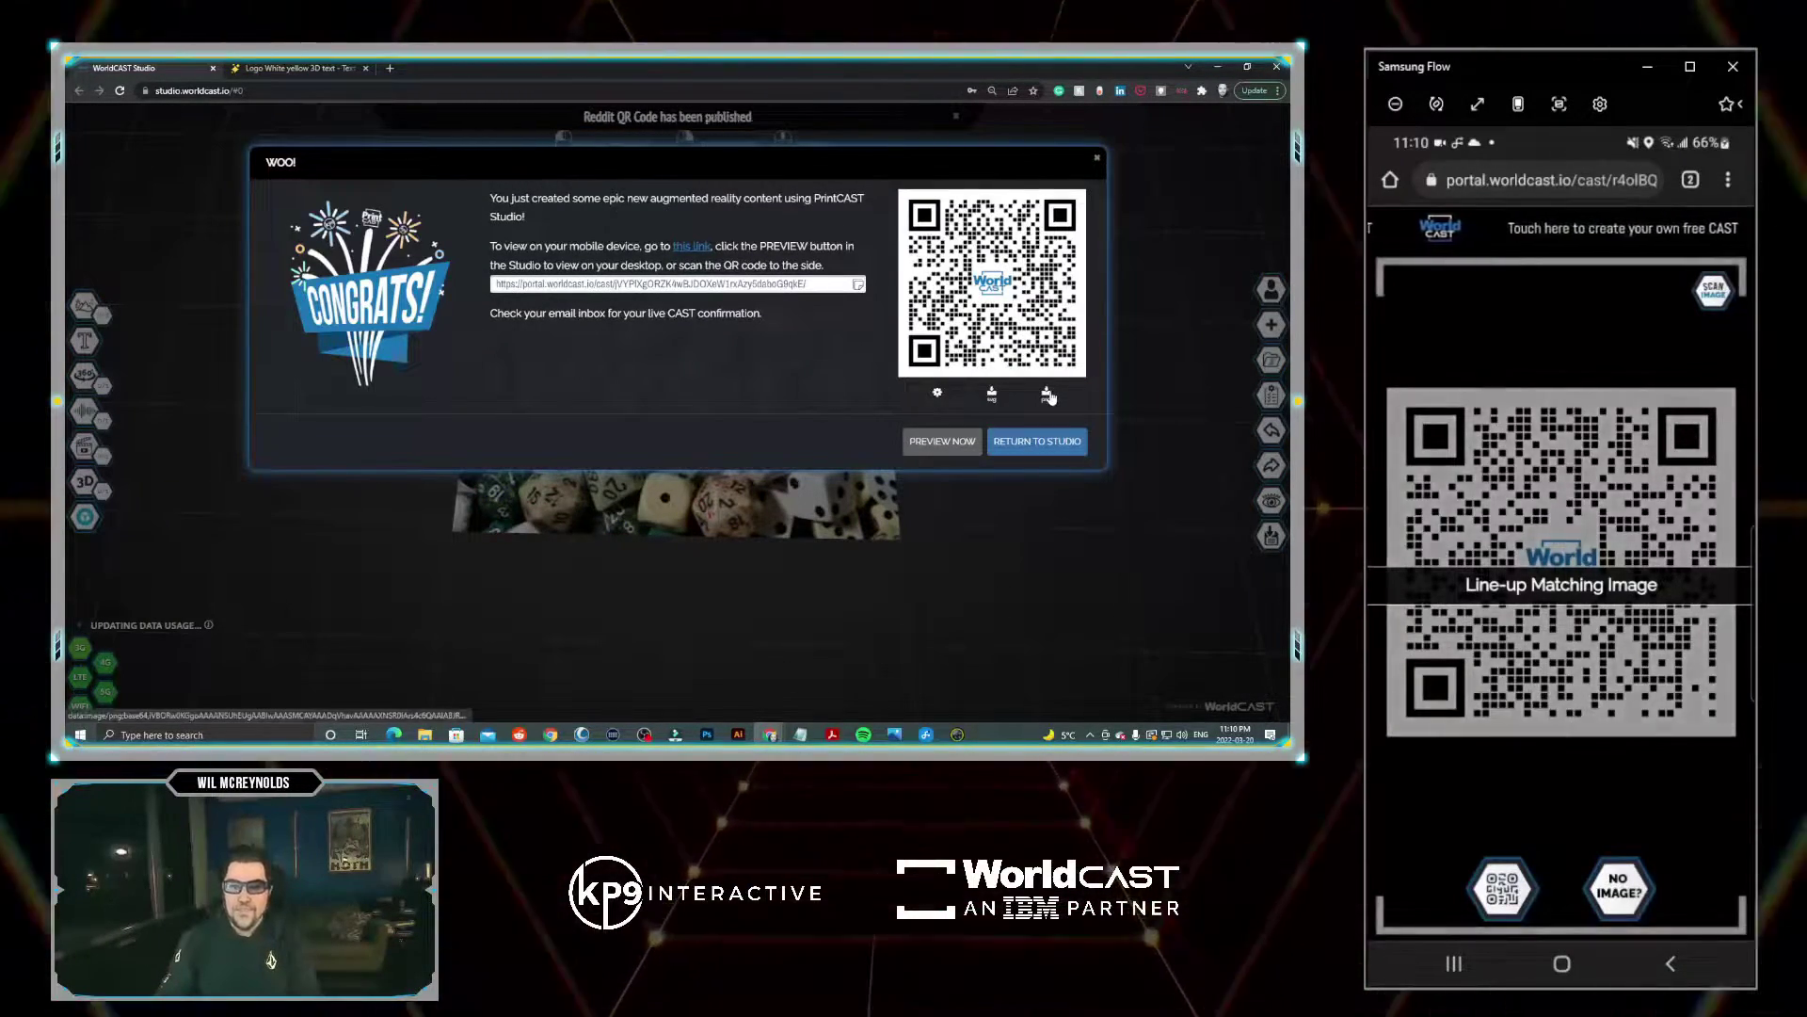
# Step: Download the cast's QR code as 'Reddit QR Code.png' and show it in its folder
pyautogui.click(1046, 394)
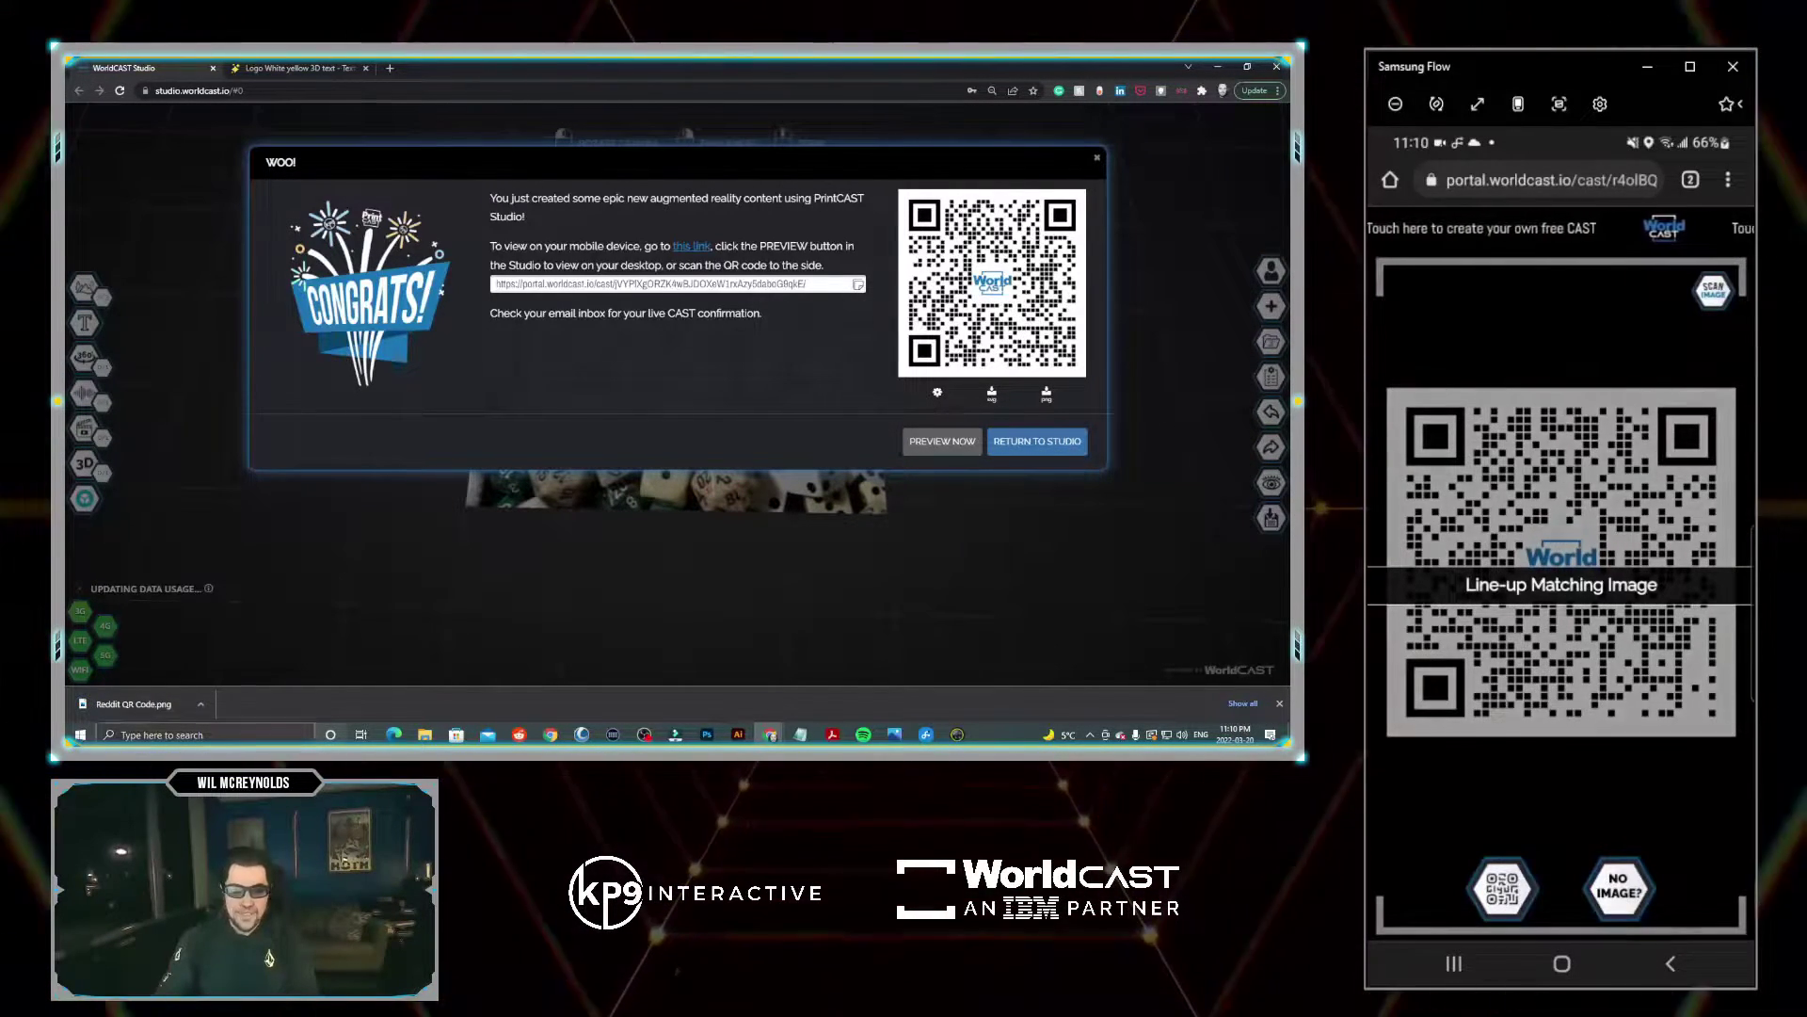
pyautogui.click(201, 705)
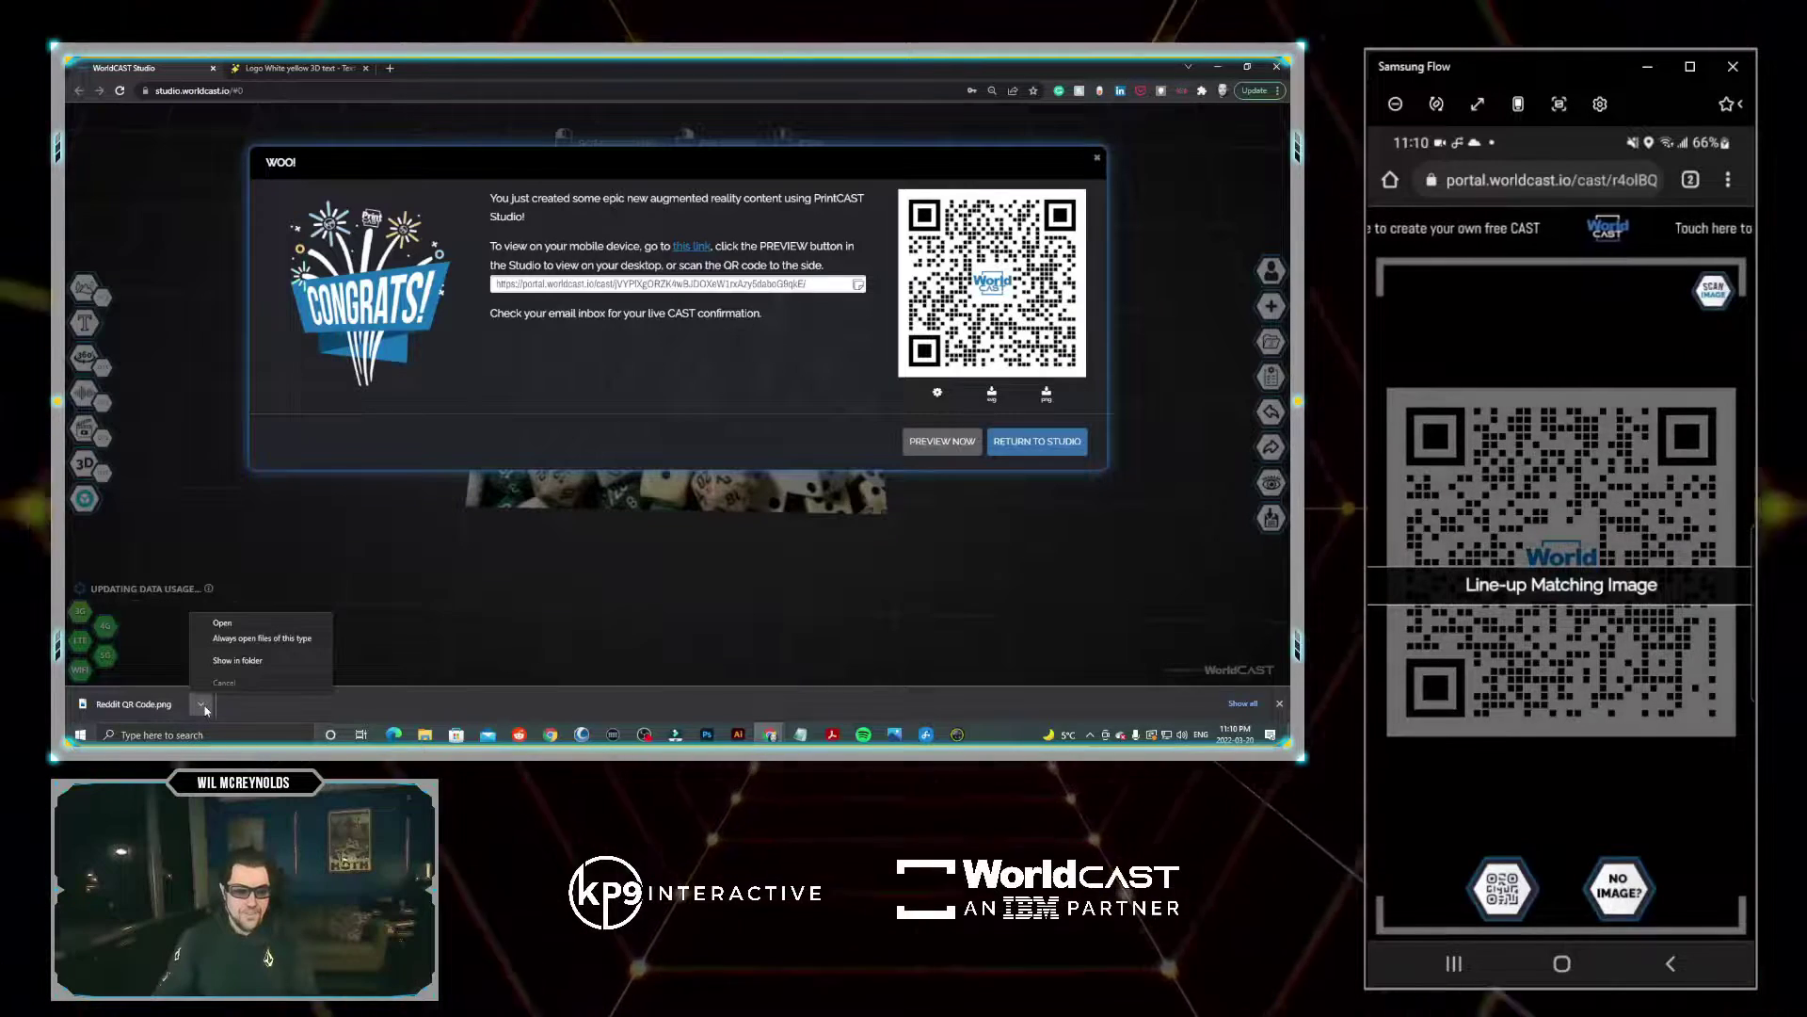
pyautogui.click(226, 661)
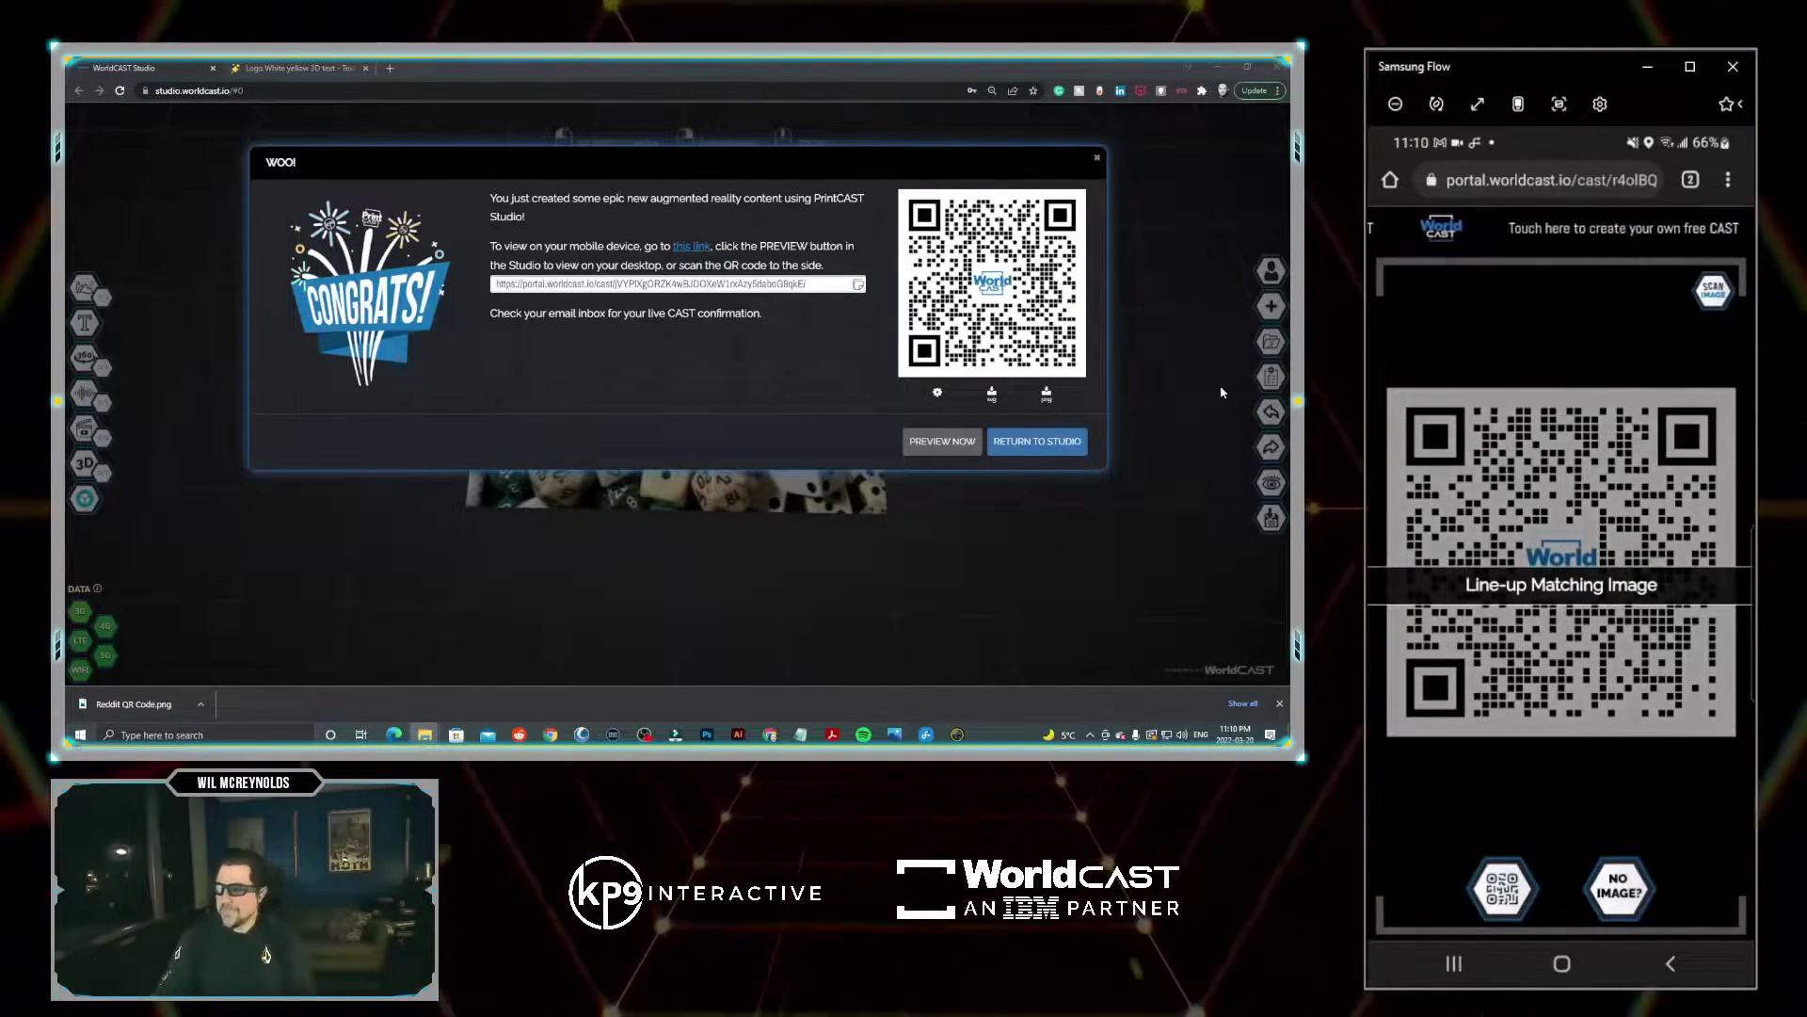
# Step: Swap the target image for Reddit QR Code.png, set below-grid objects to IF BEHIND IMAGE, and update
pyautogui.click(1021, 443)
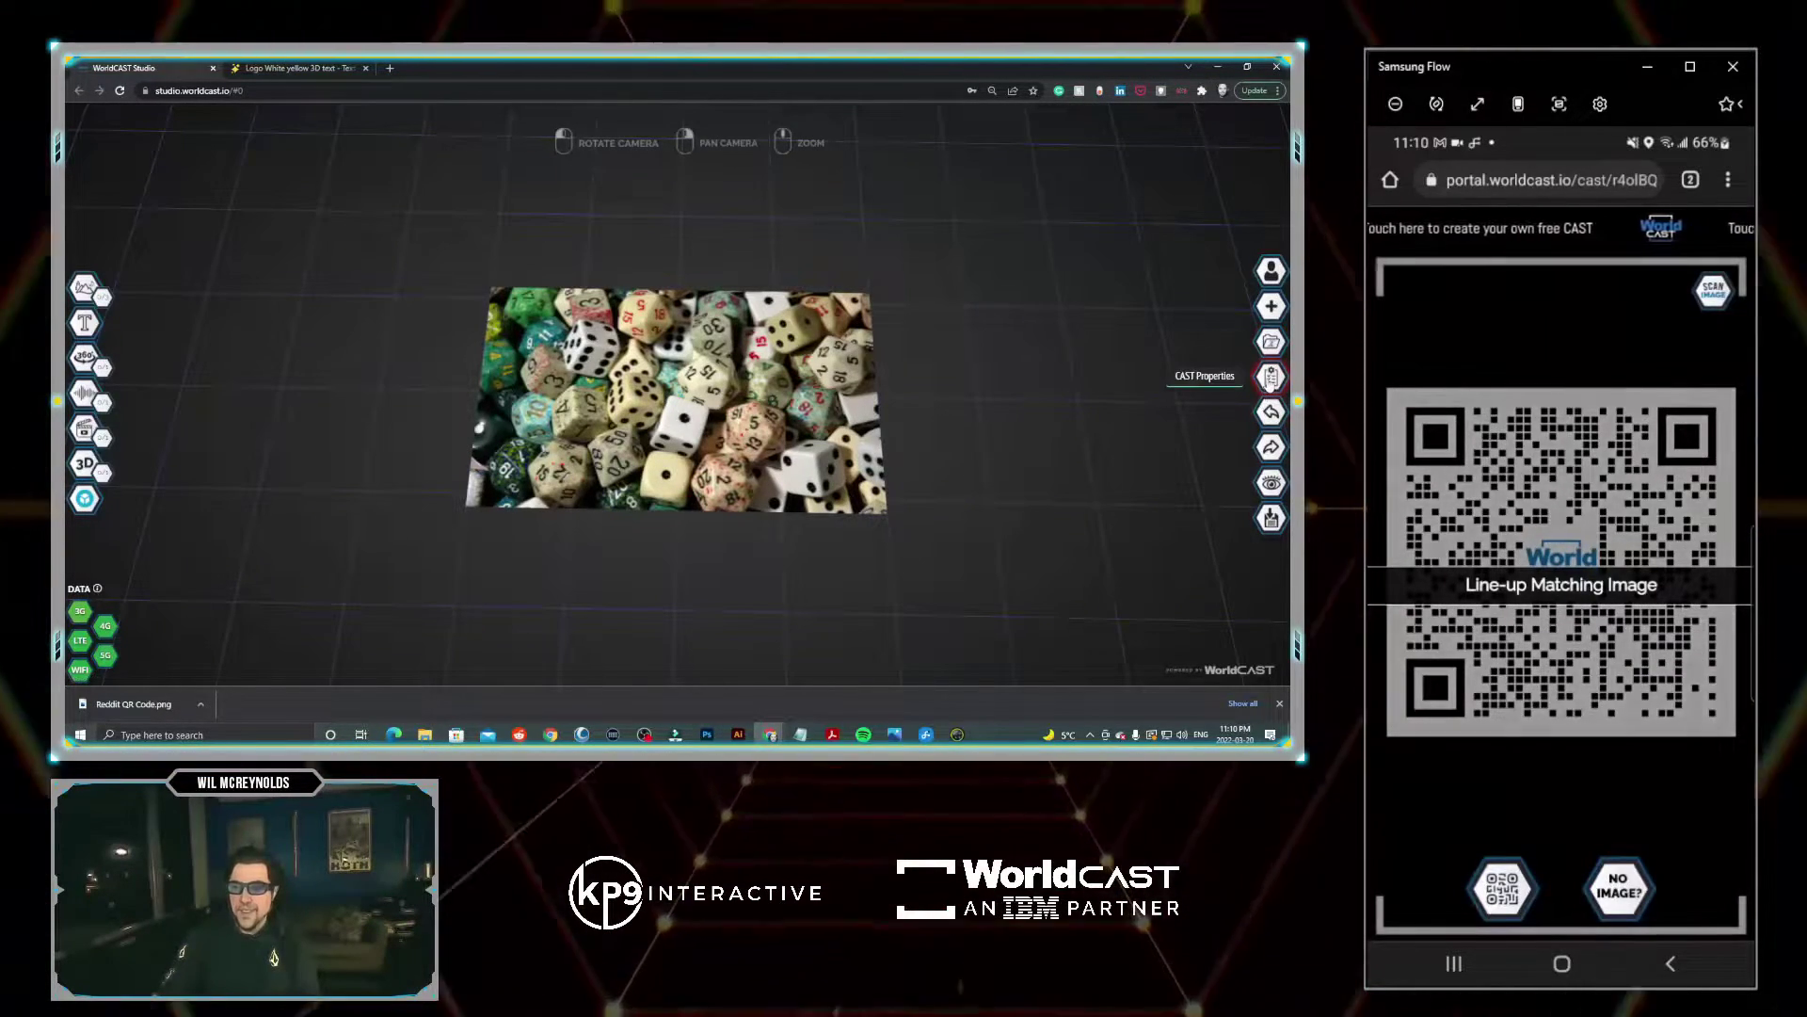
pyautogui.click(1271, 377)
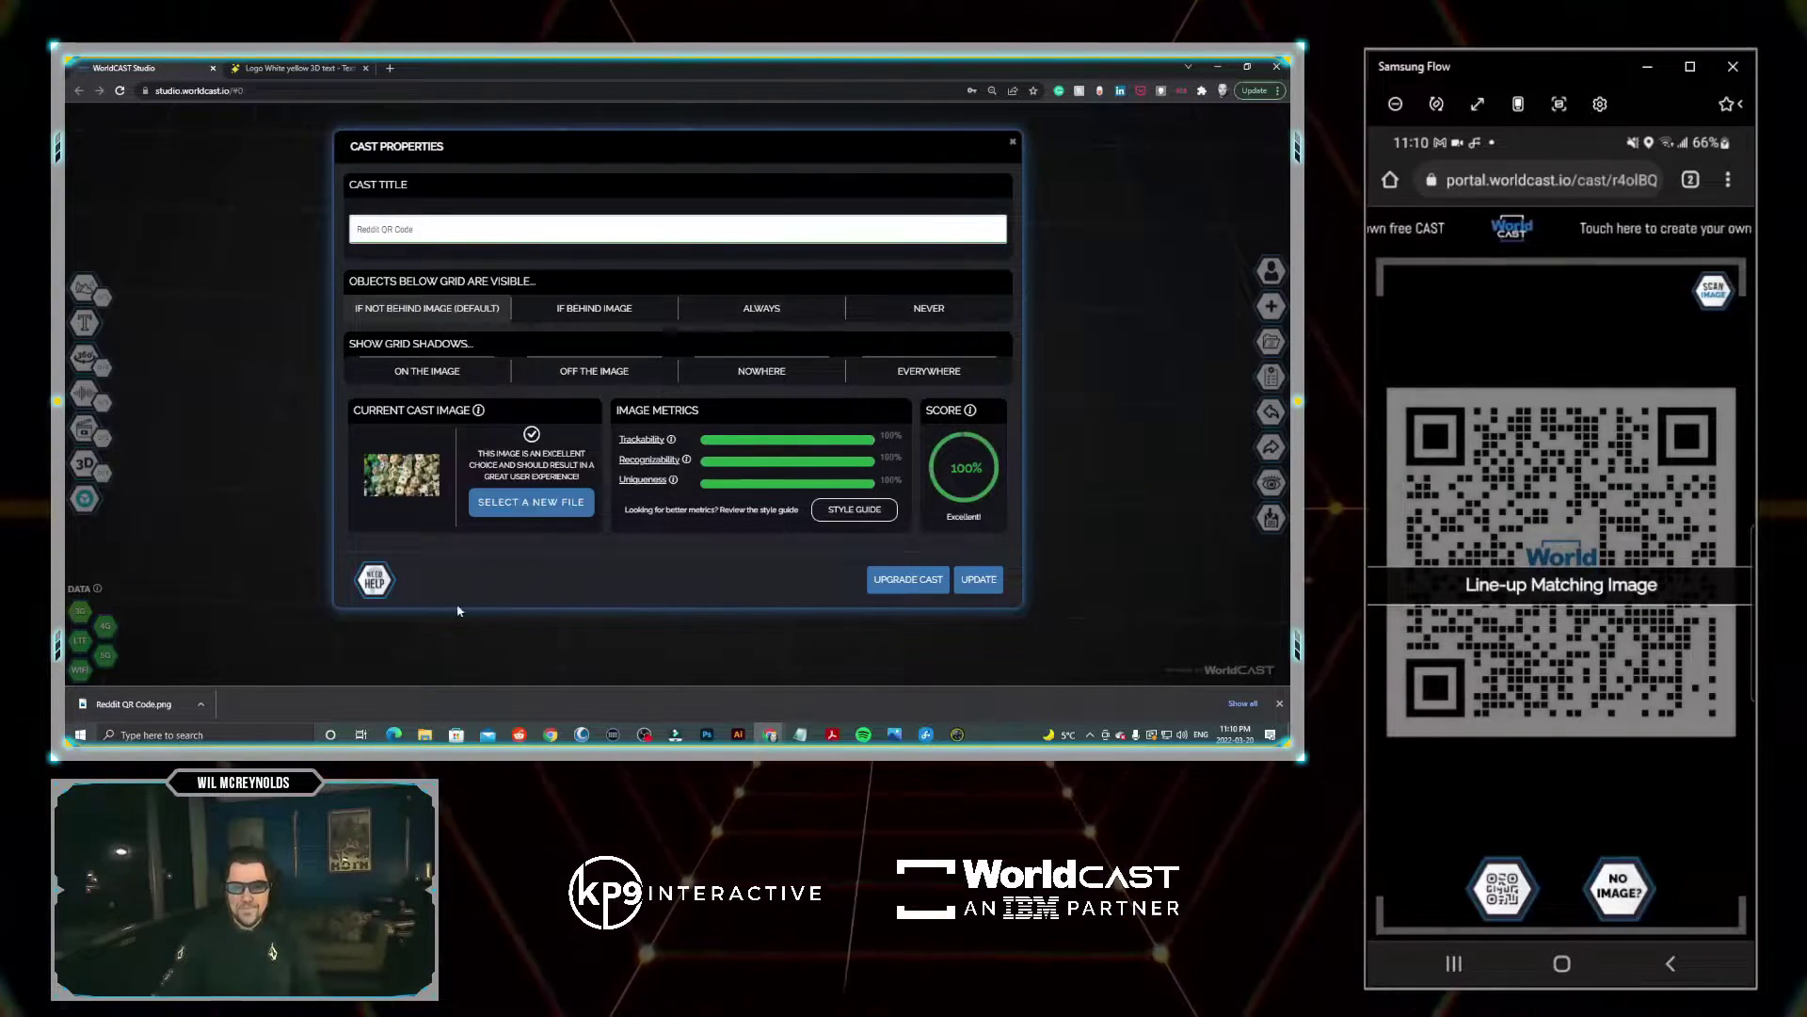
pyautogui.click(506, 503)
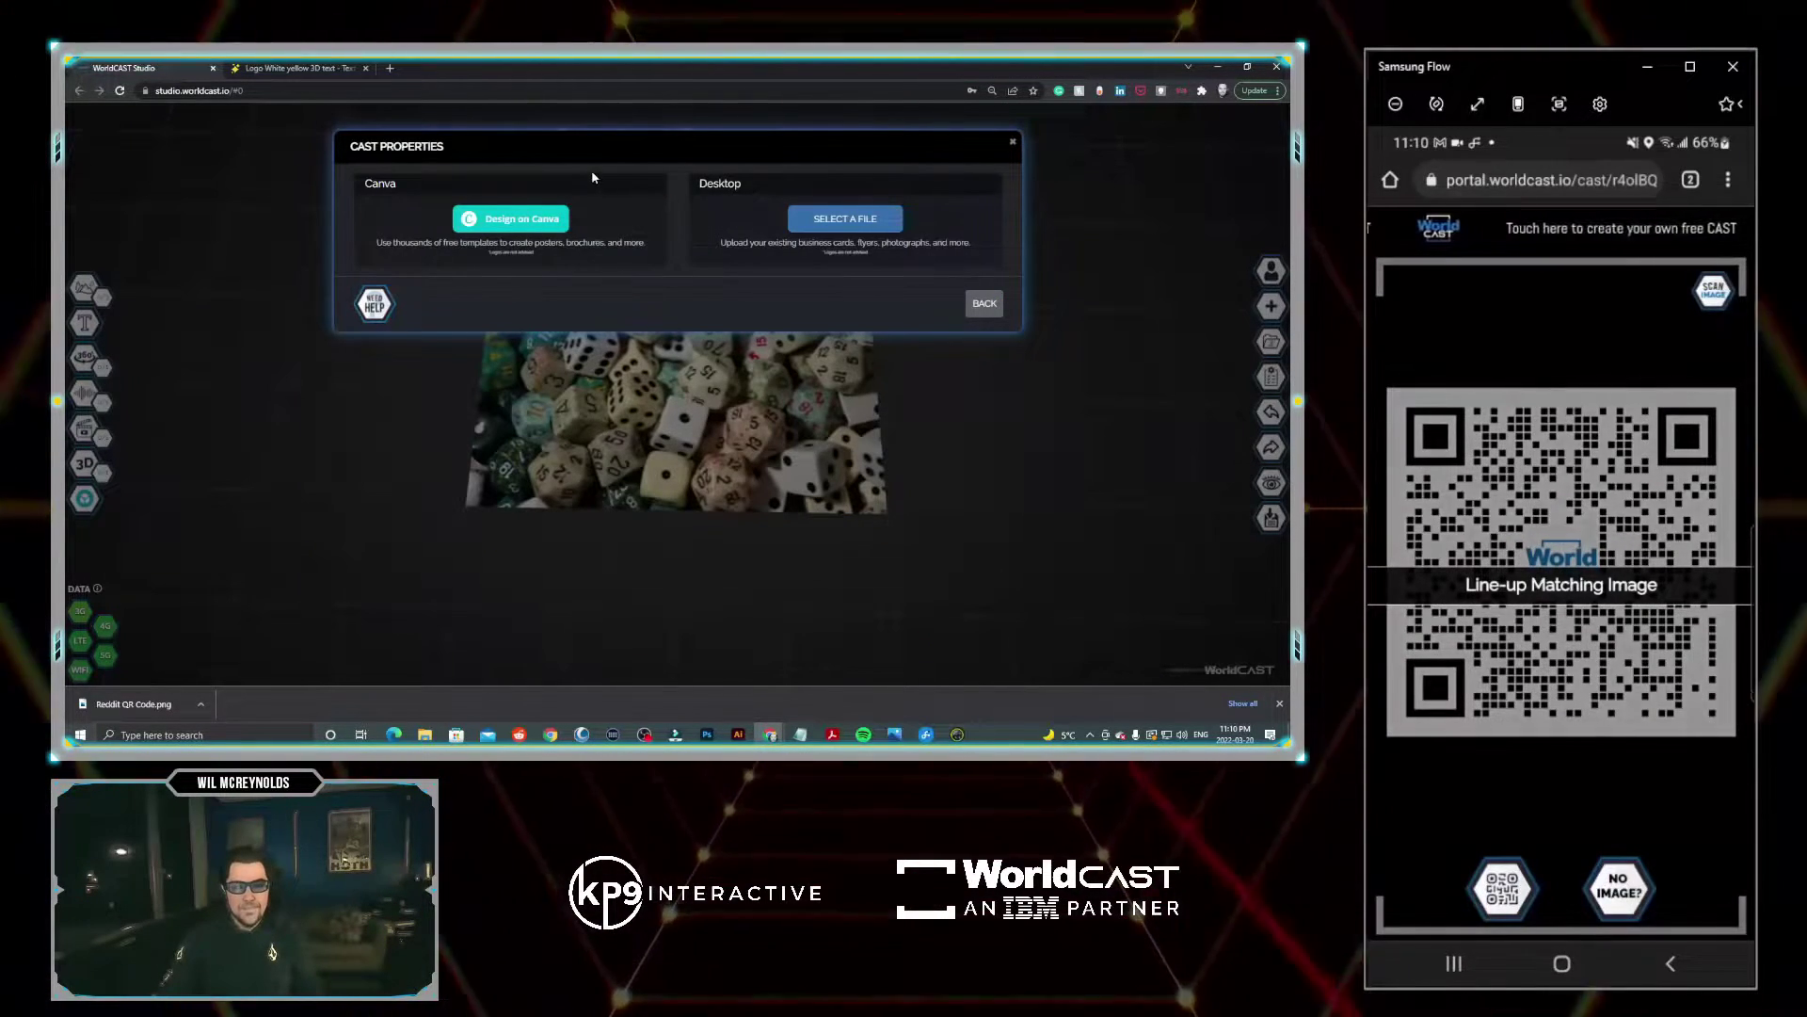
pyautogui.click(844, 218)
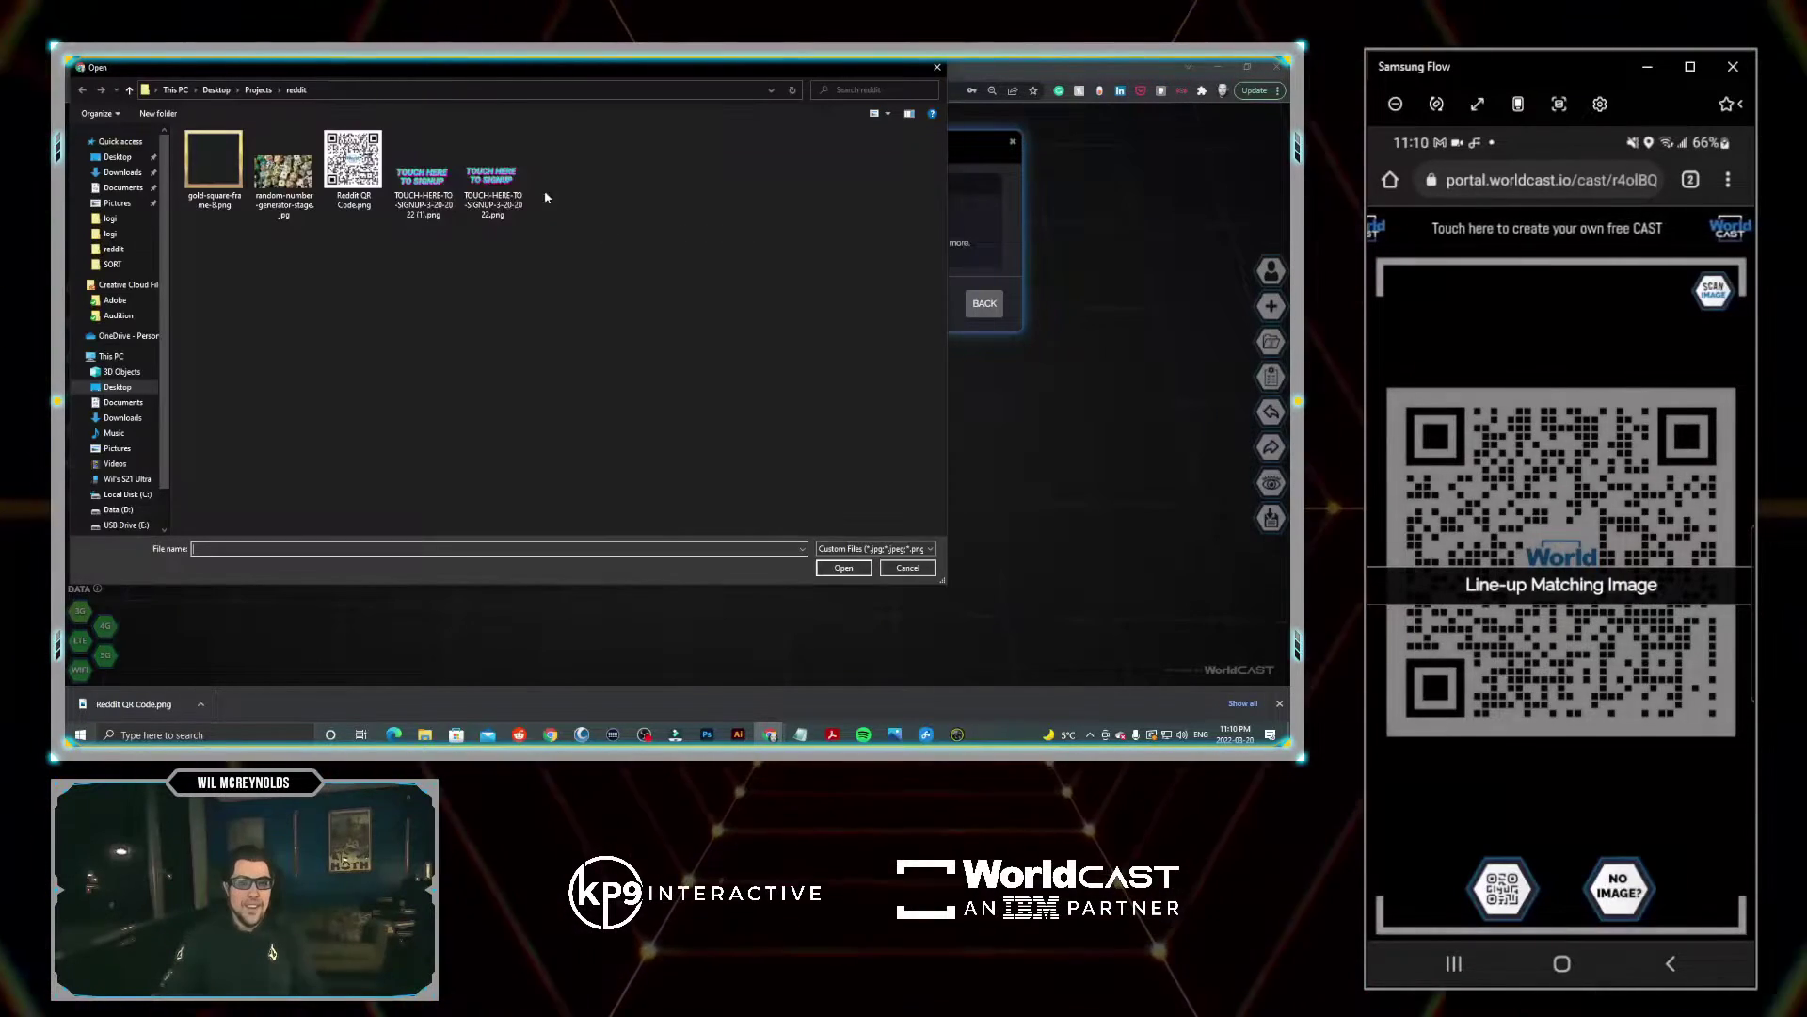
pyautogui.doubleClick(366, 168)
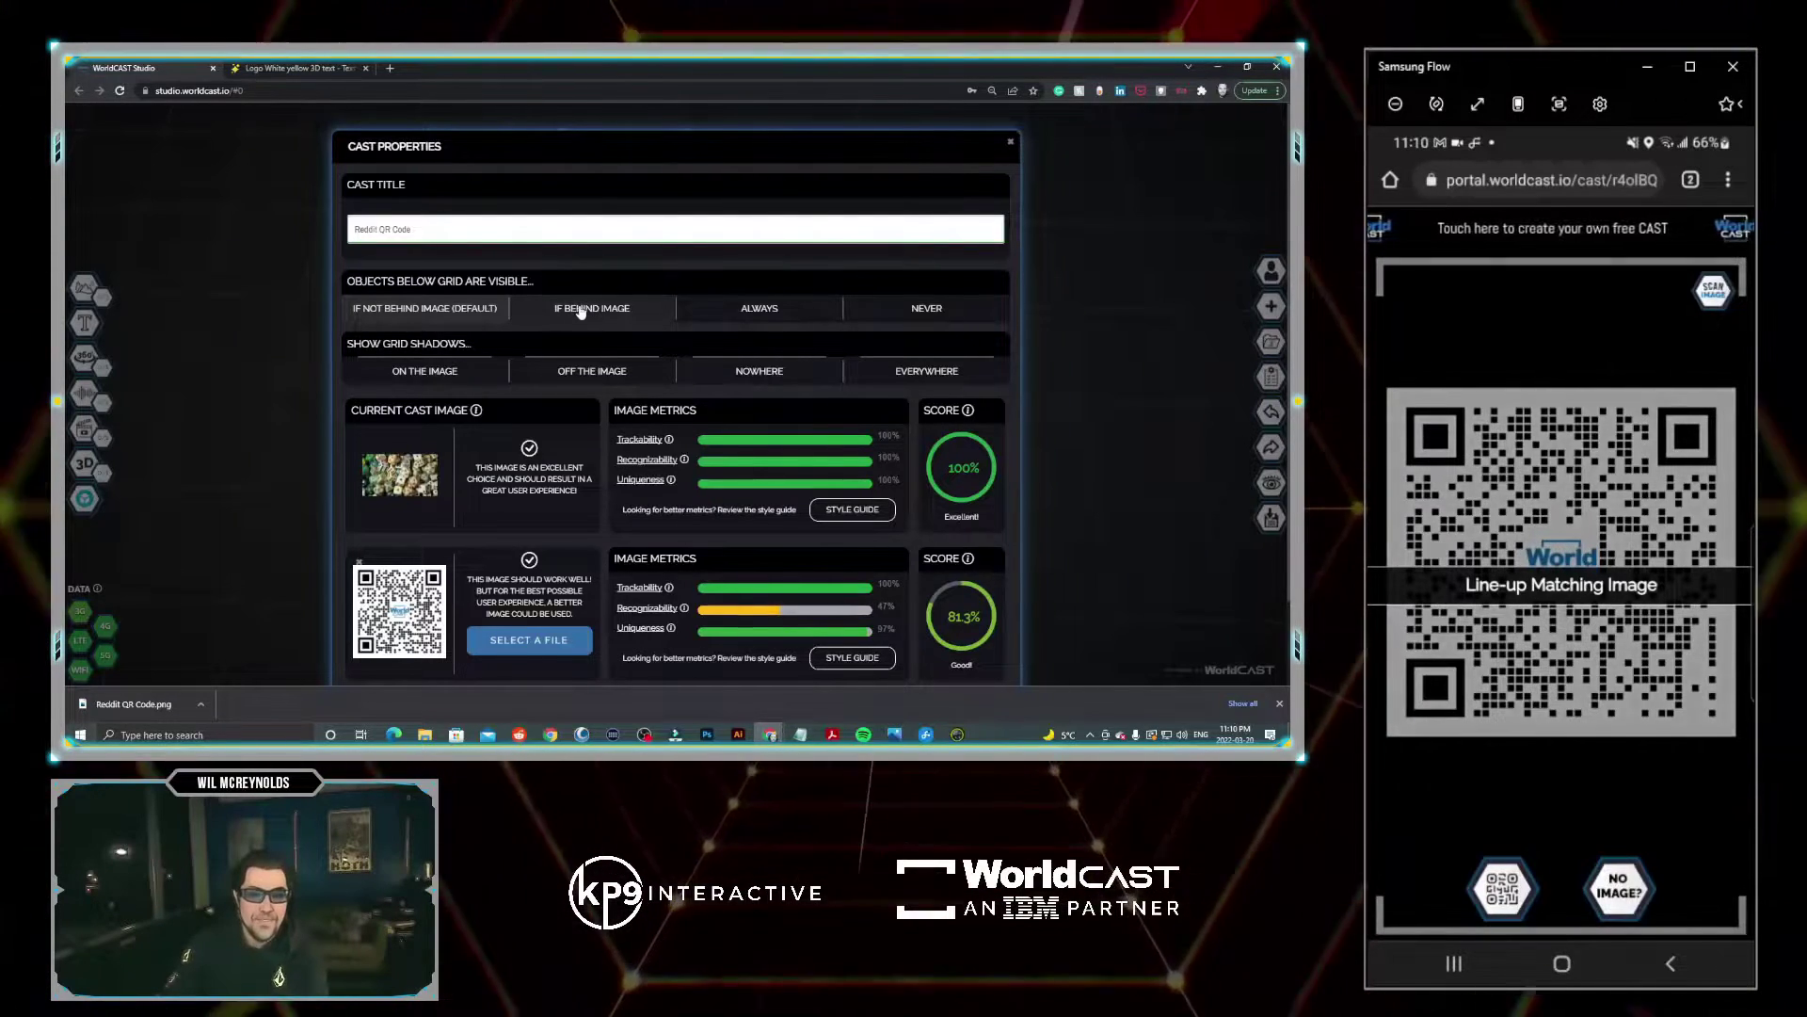
pyautogui.click(597, 308)
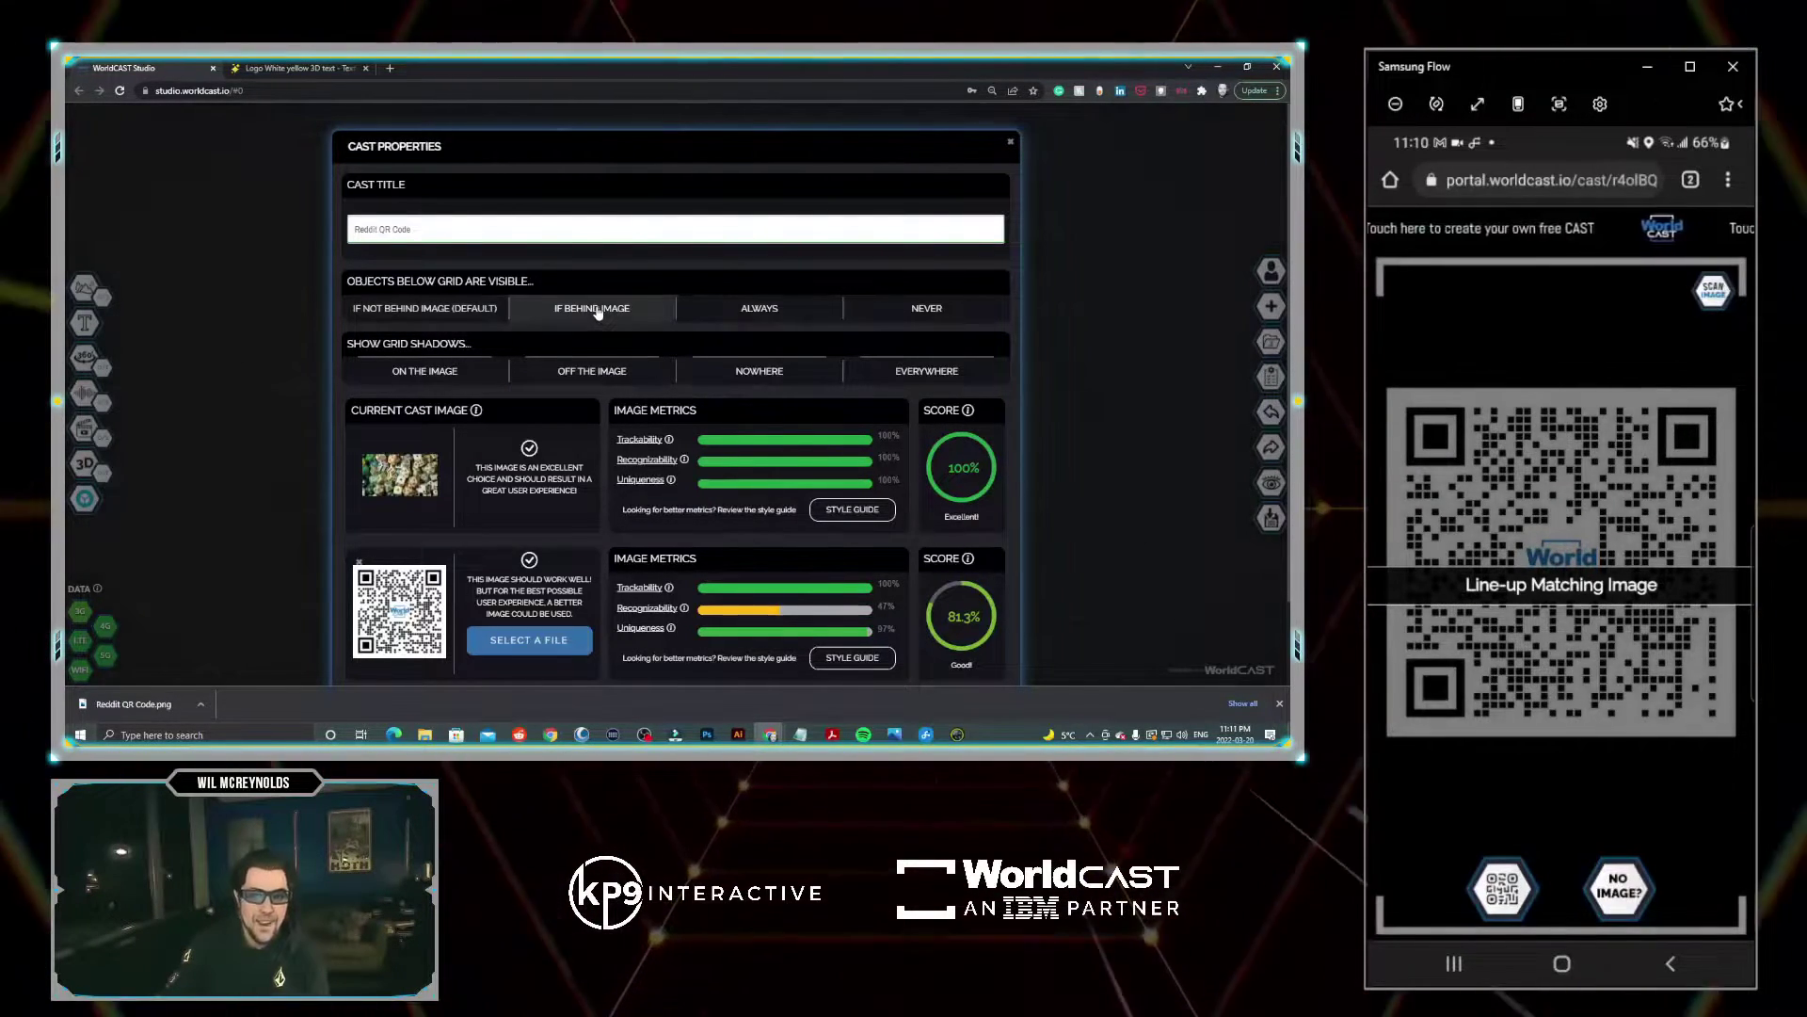
pyautogui.scroll(-2, 1036, 582)
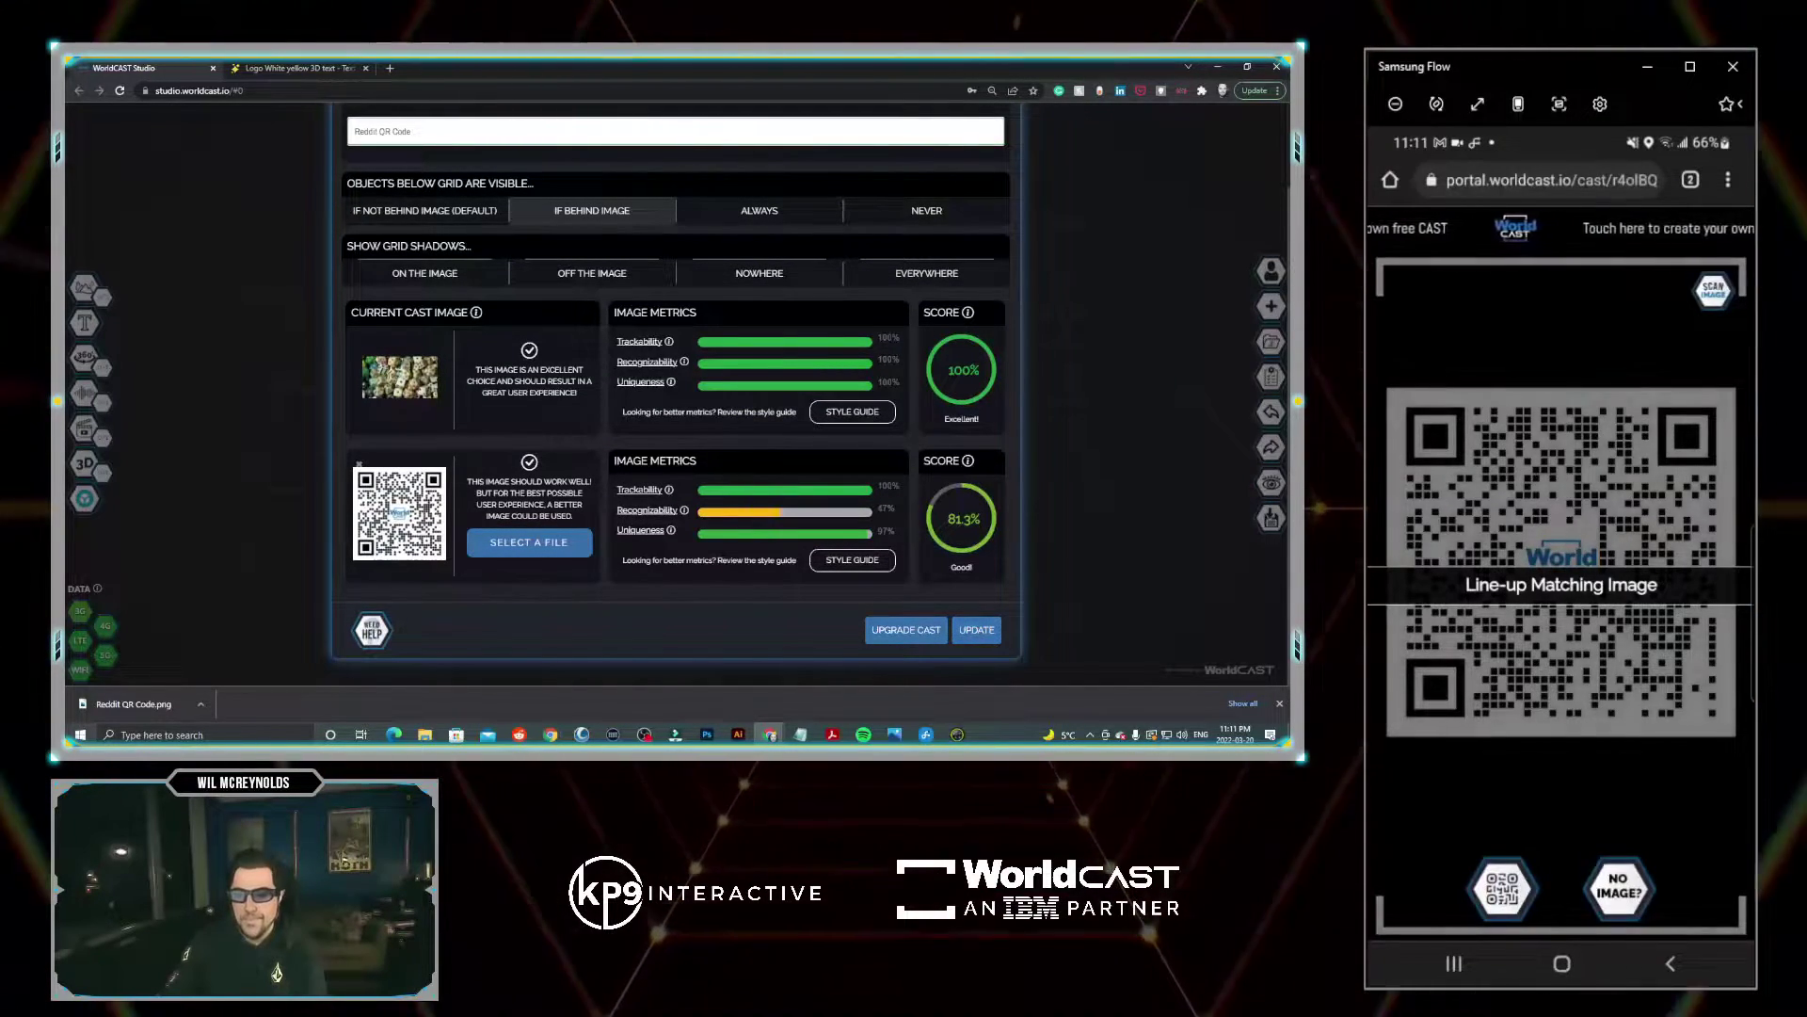
pyautogui.click(996, 633)
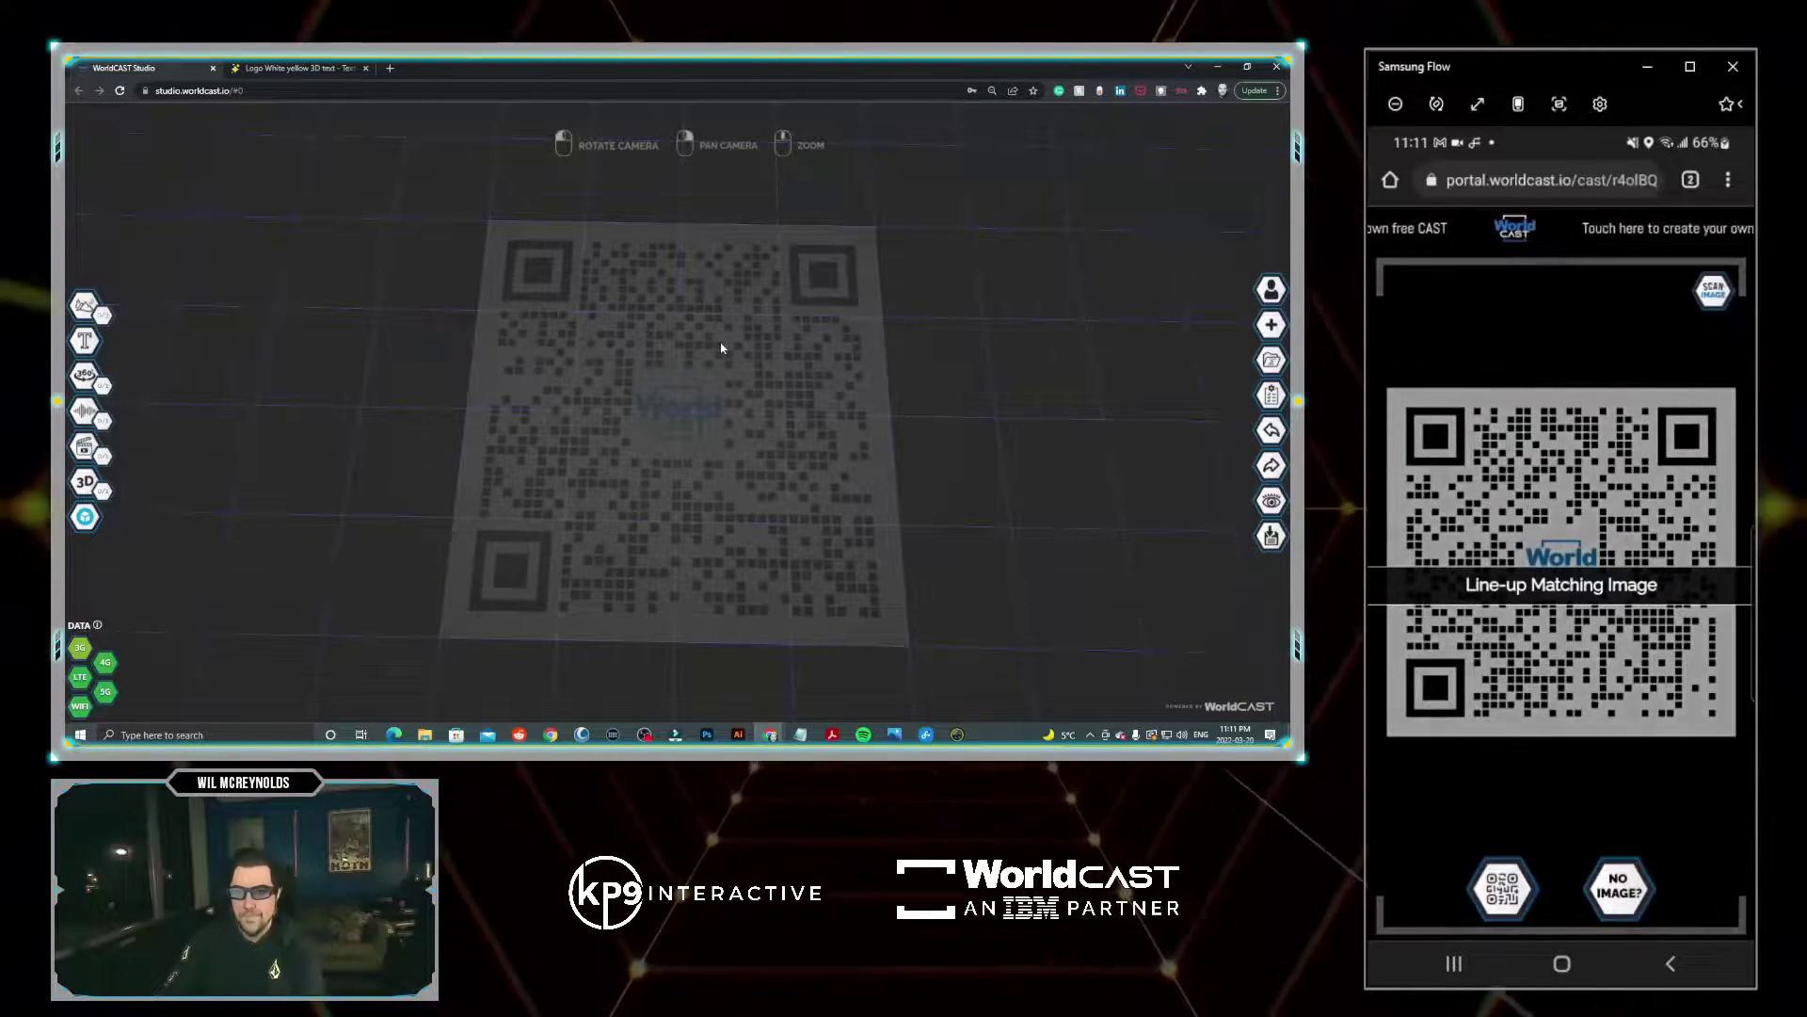
# Step: View the QR plane front-on, go full screen with F11, and open the Sketchfab importer
pyautogui.moveTo(586, 388); pyautogui.dragTo(587, 446)
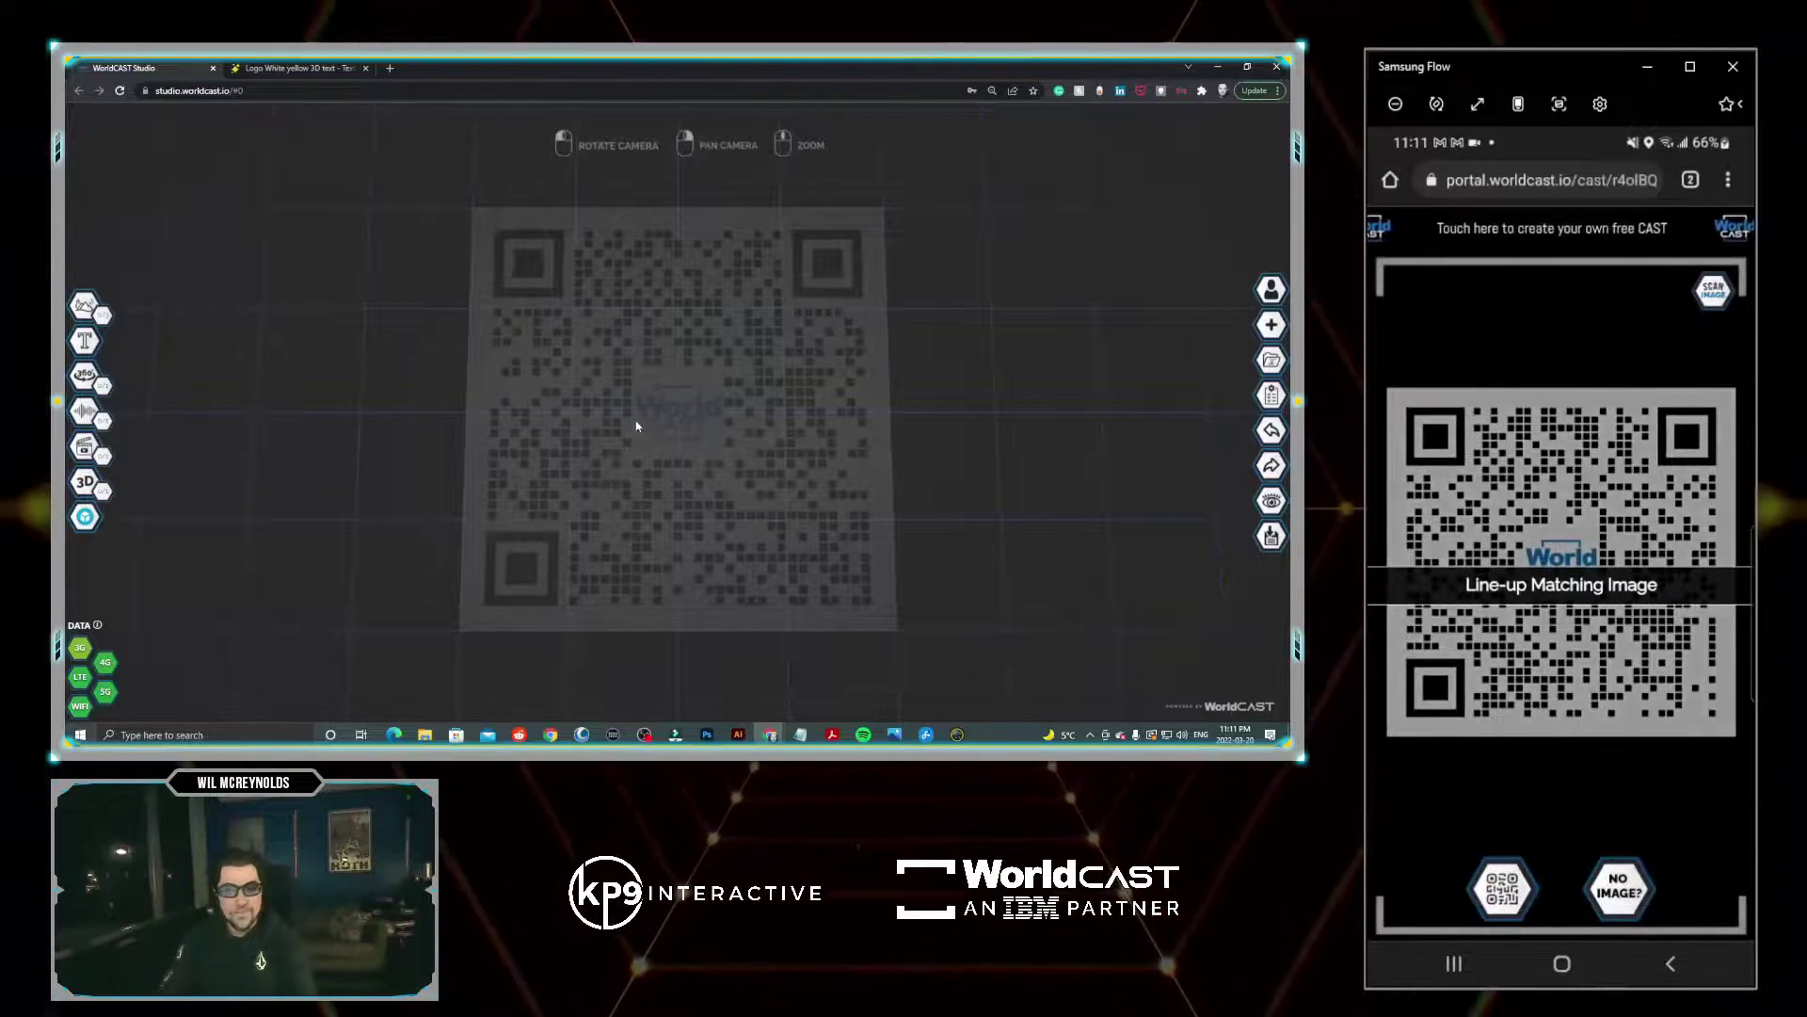
pyautogui.press('F11')
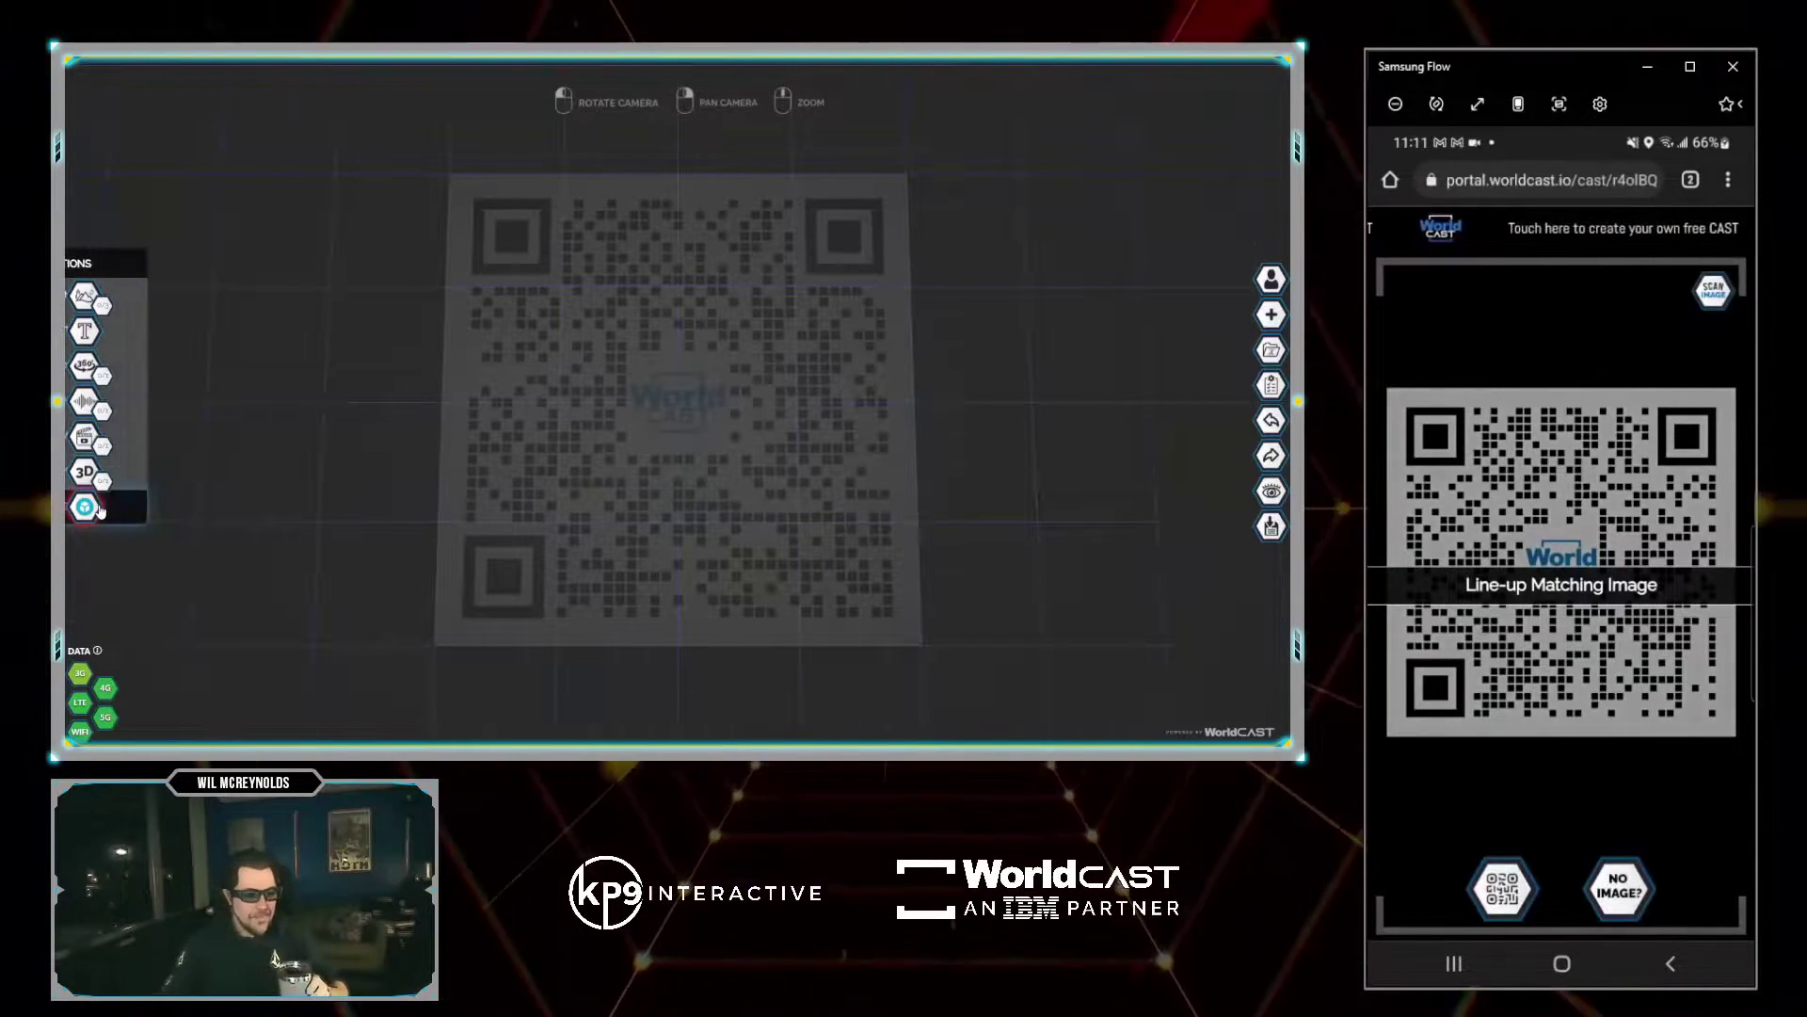
pyautogui.click(138, 497)
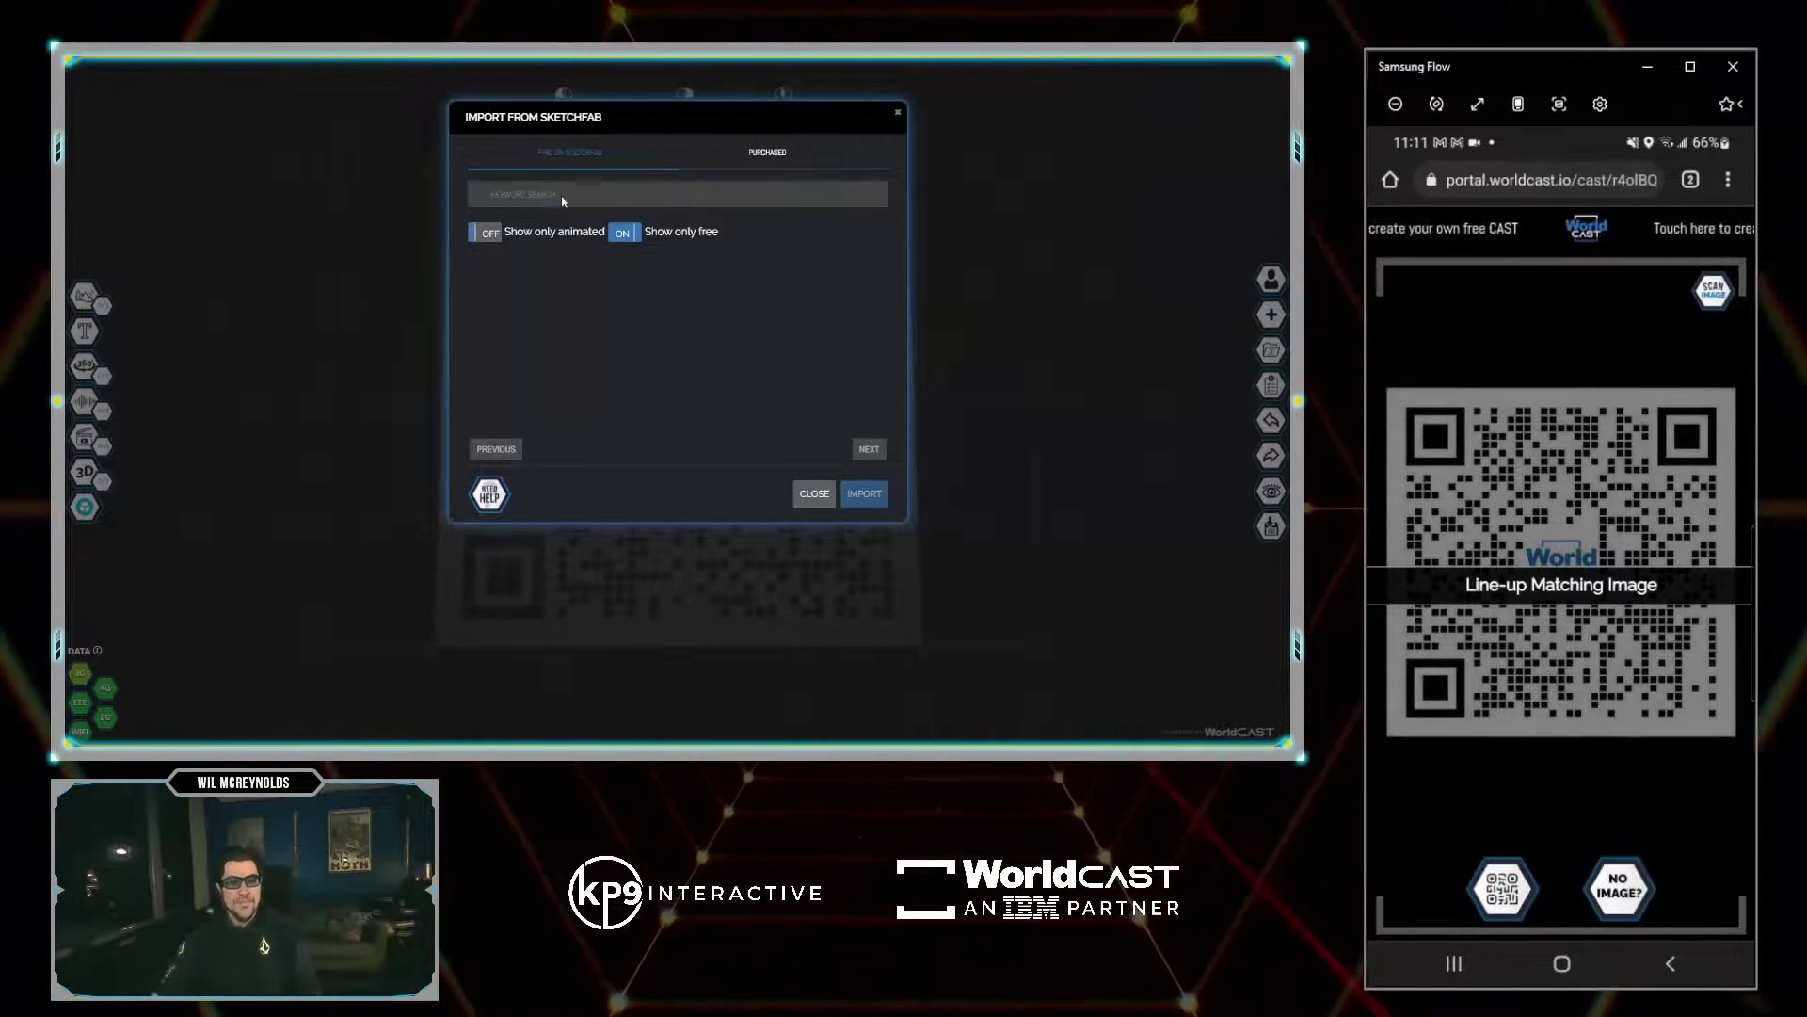
# Step: Import the purchased 'Sci-fi Gallery for Product Showcase 2022' model from the Purchased list
pyautogui.click(761, 154)
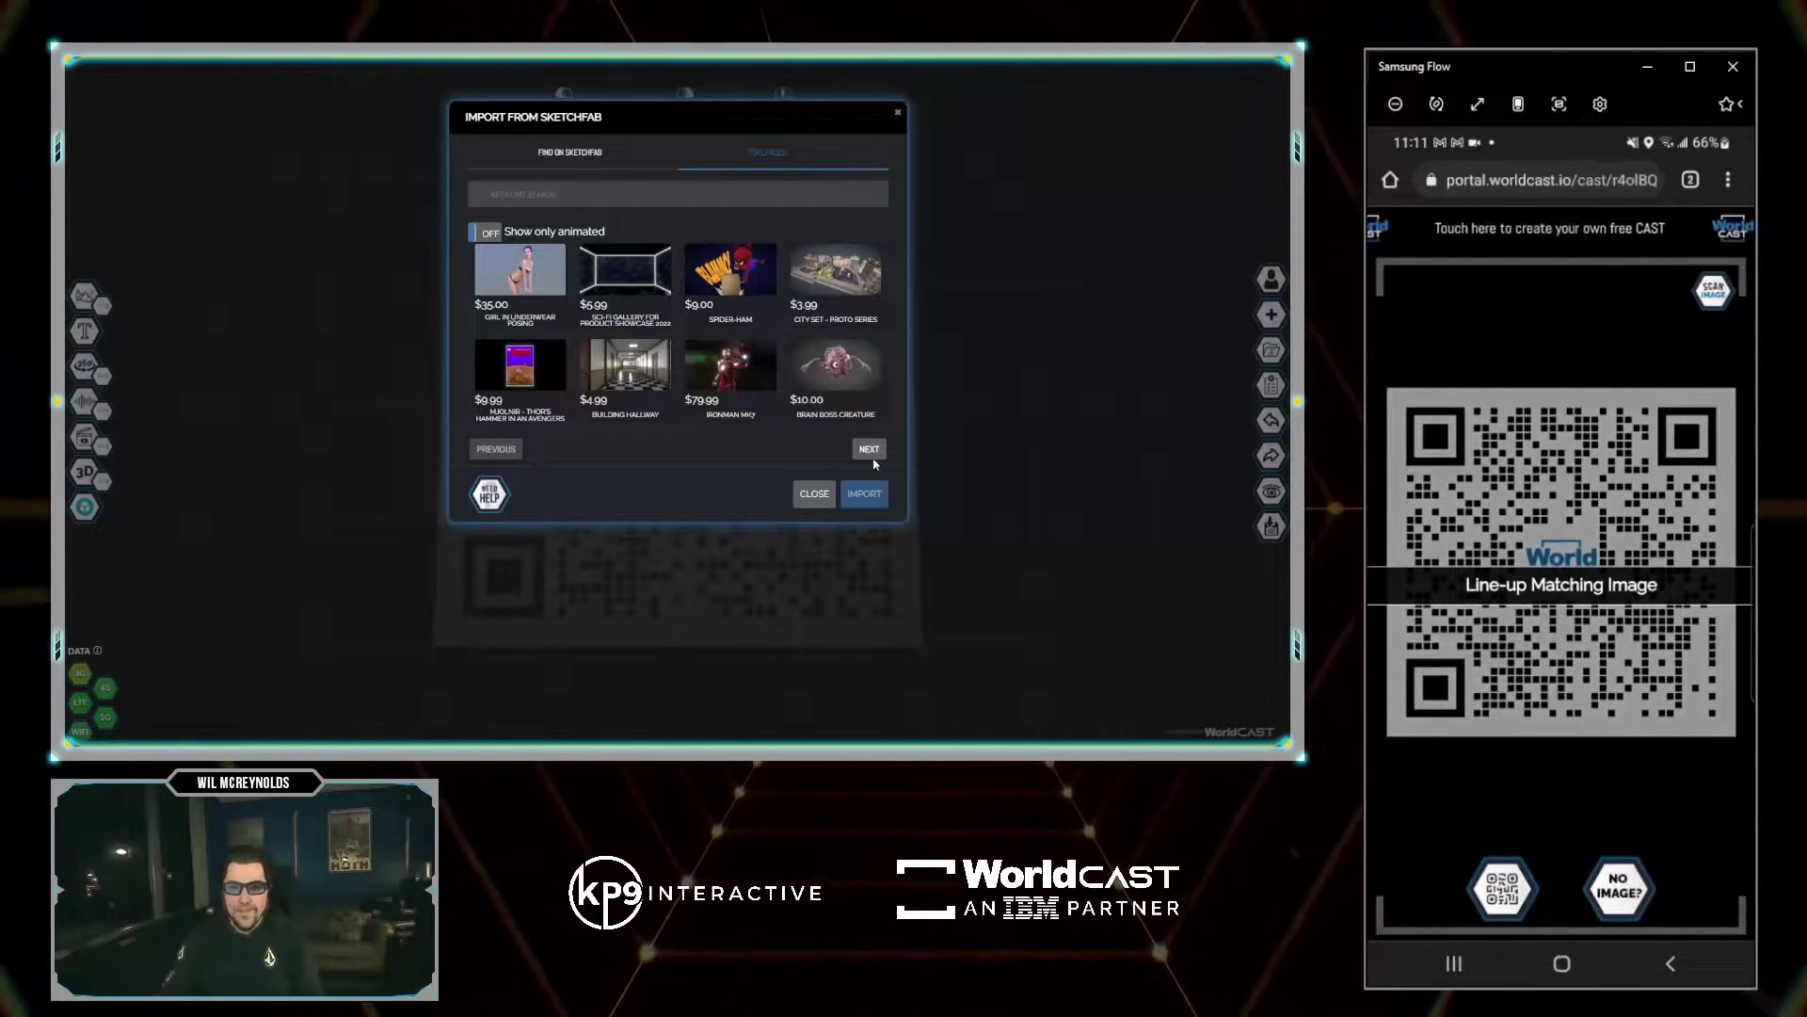
pyautogui.click(653, 280)
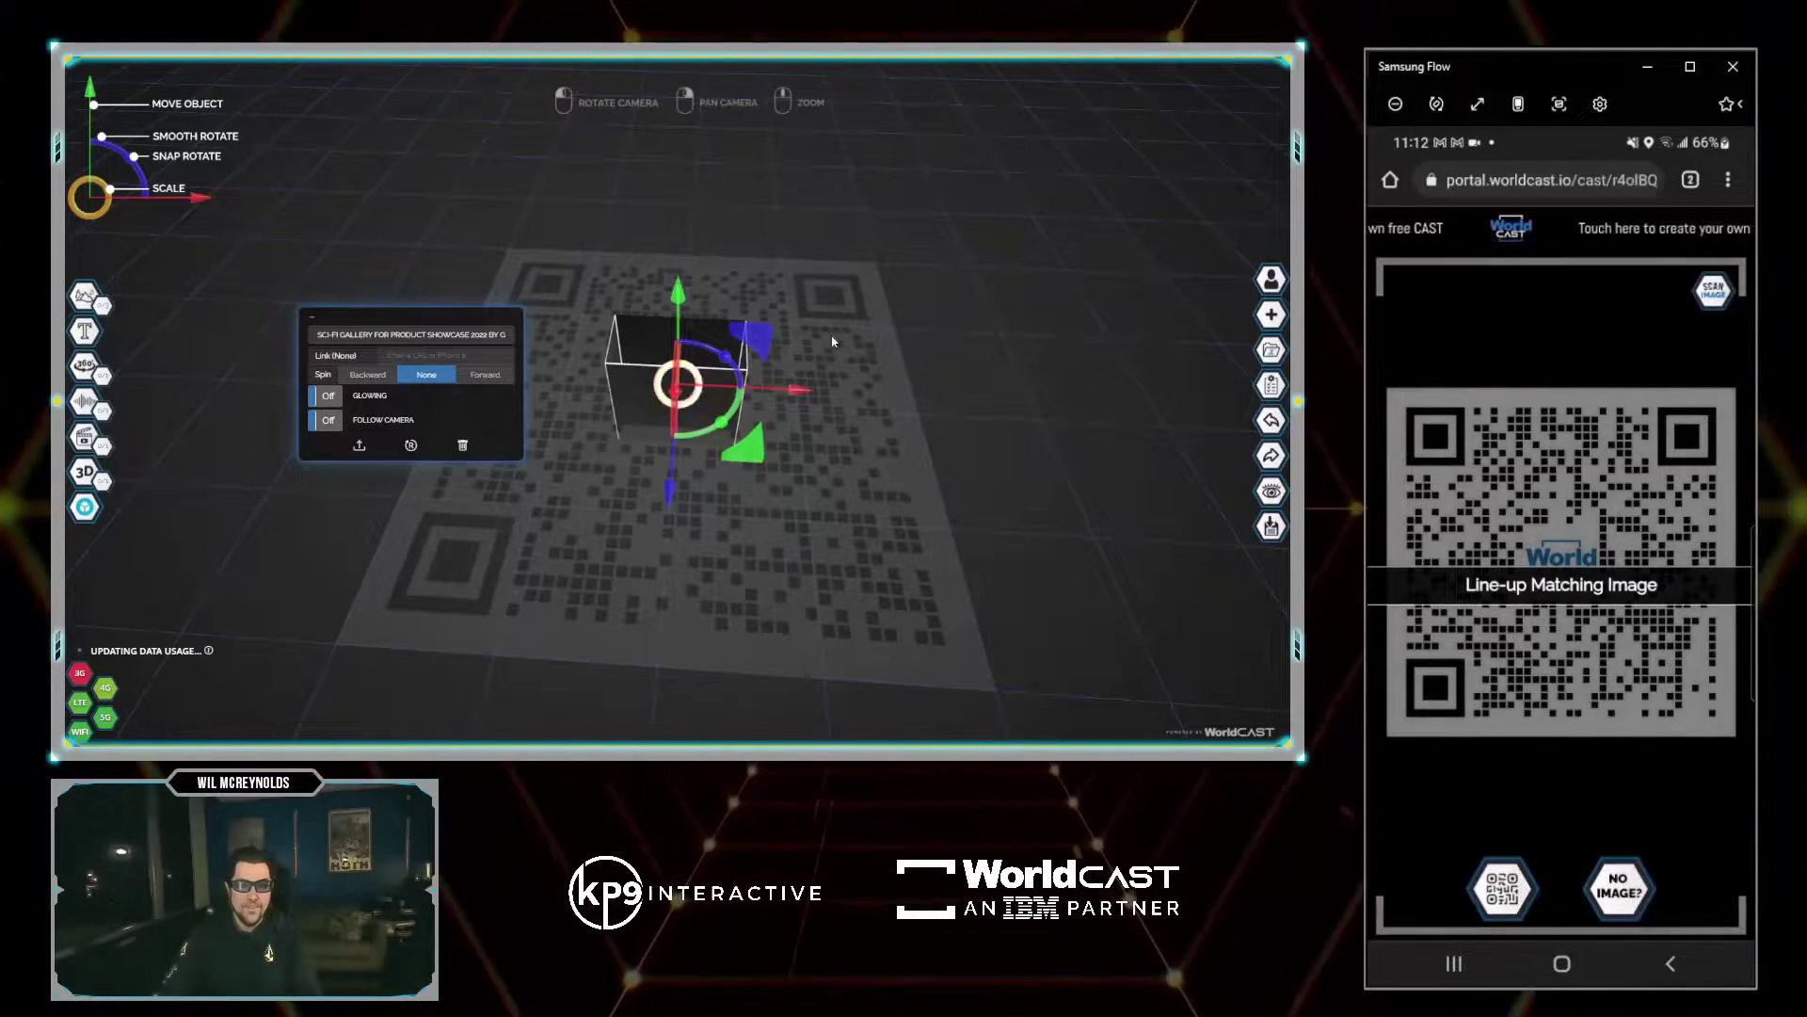
# Step: Scale the gallery model to a smaller box, lower it slightly over the QR target, and orbit to check
pyautogui.moveTo(694, 374); pyautogui.dragTo(889, 732)
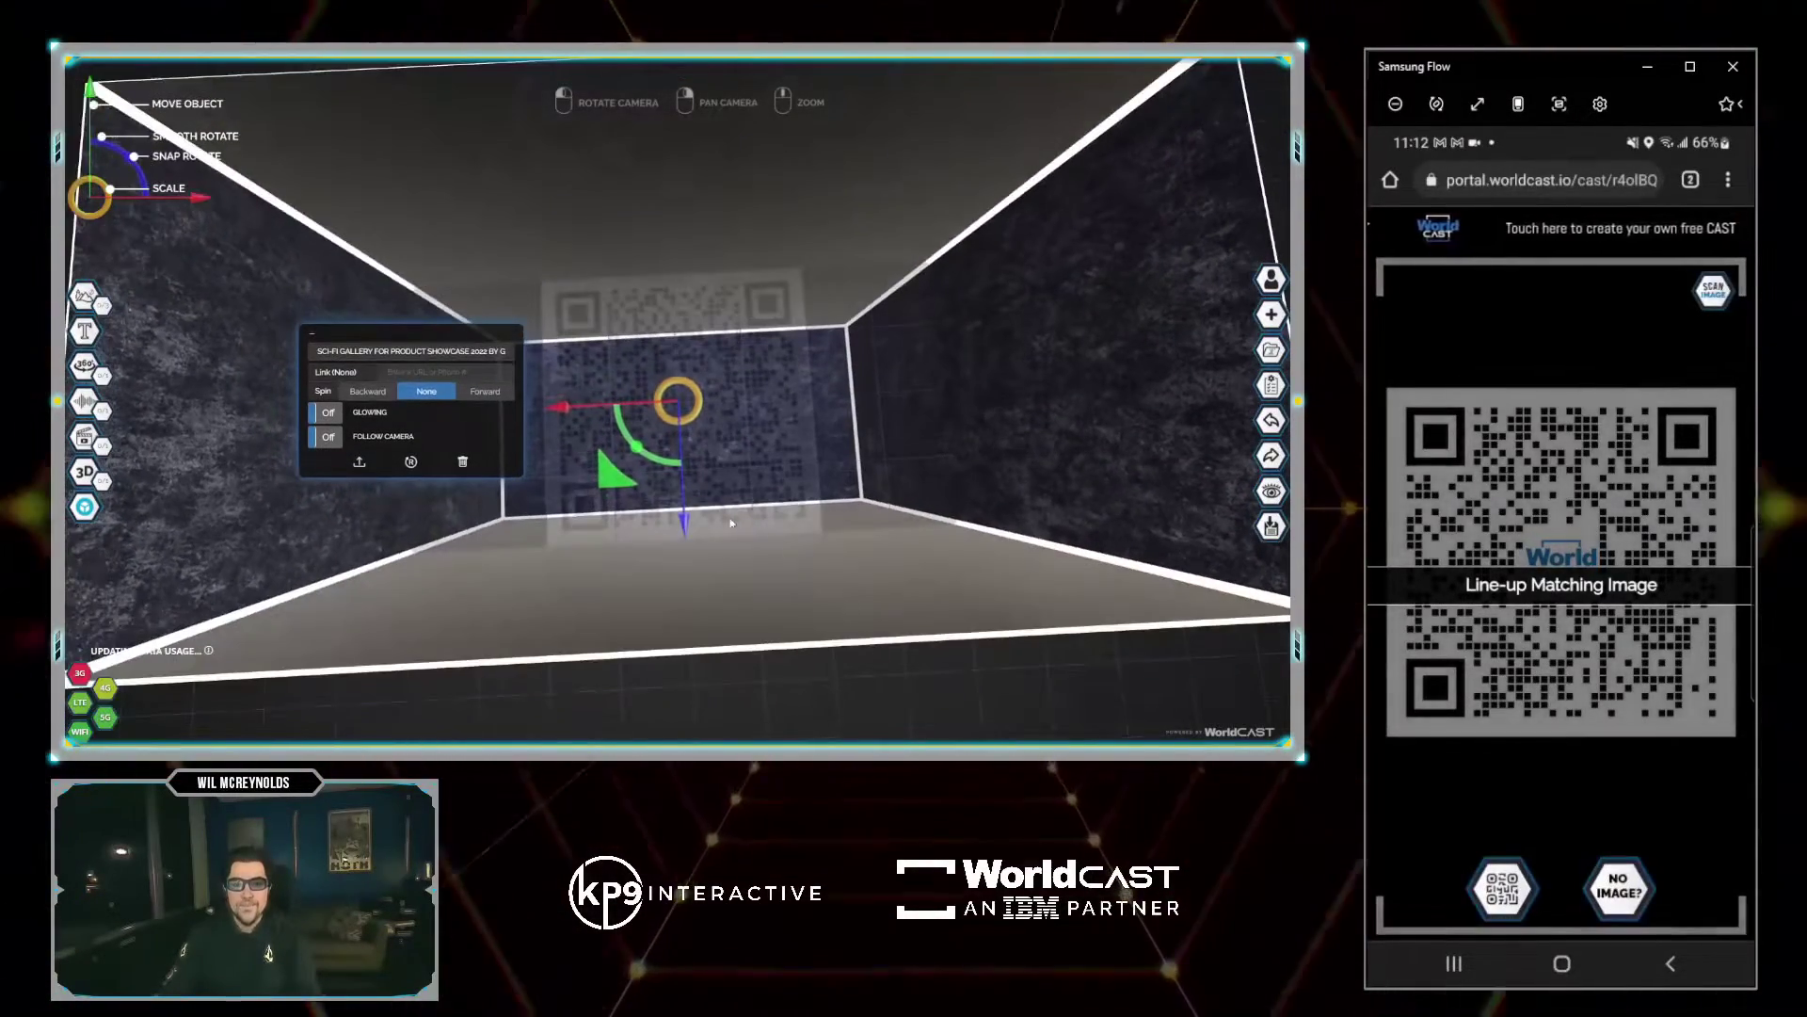
pyautogui.scroll(-5, 727, 506)
pyautogui.moveTo(727, 506); pyautogui.dragTo(691, 434)
pyautogui.scroll(5, 992, 391)
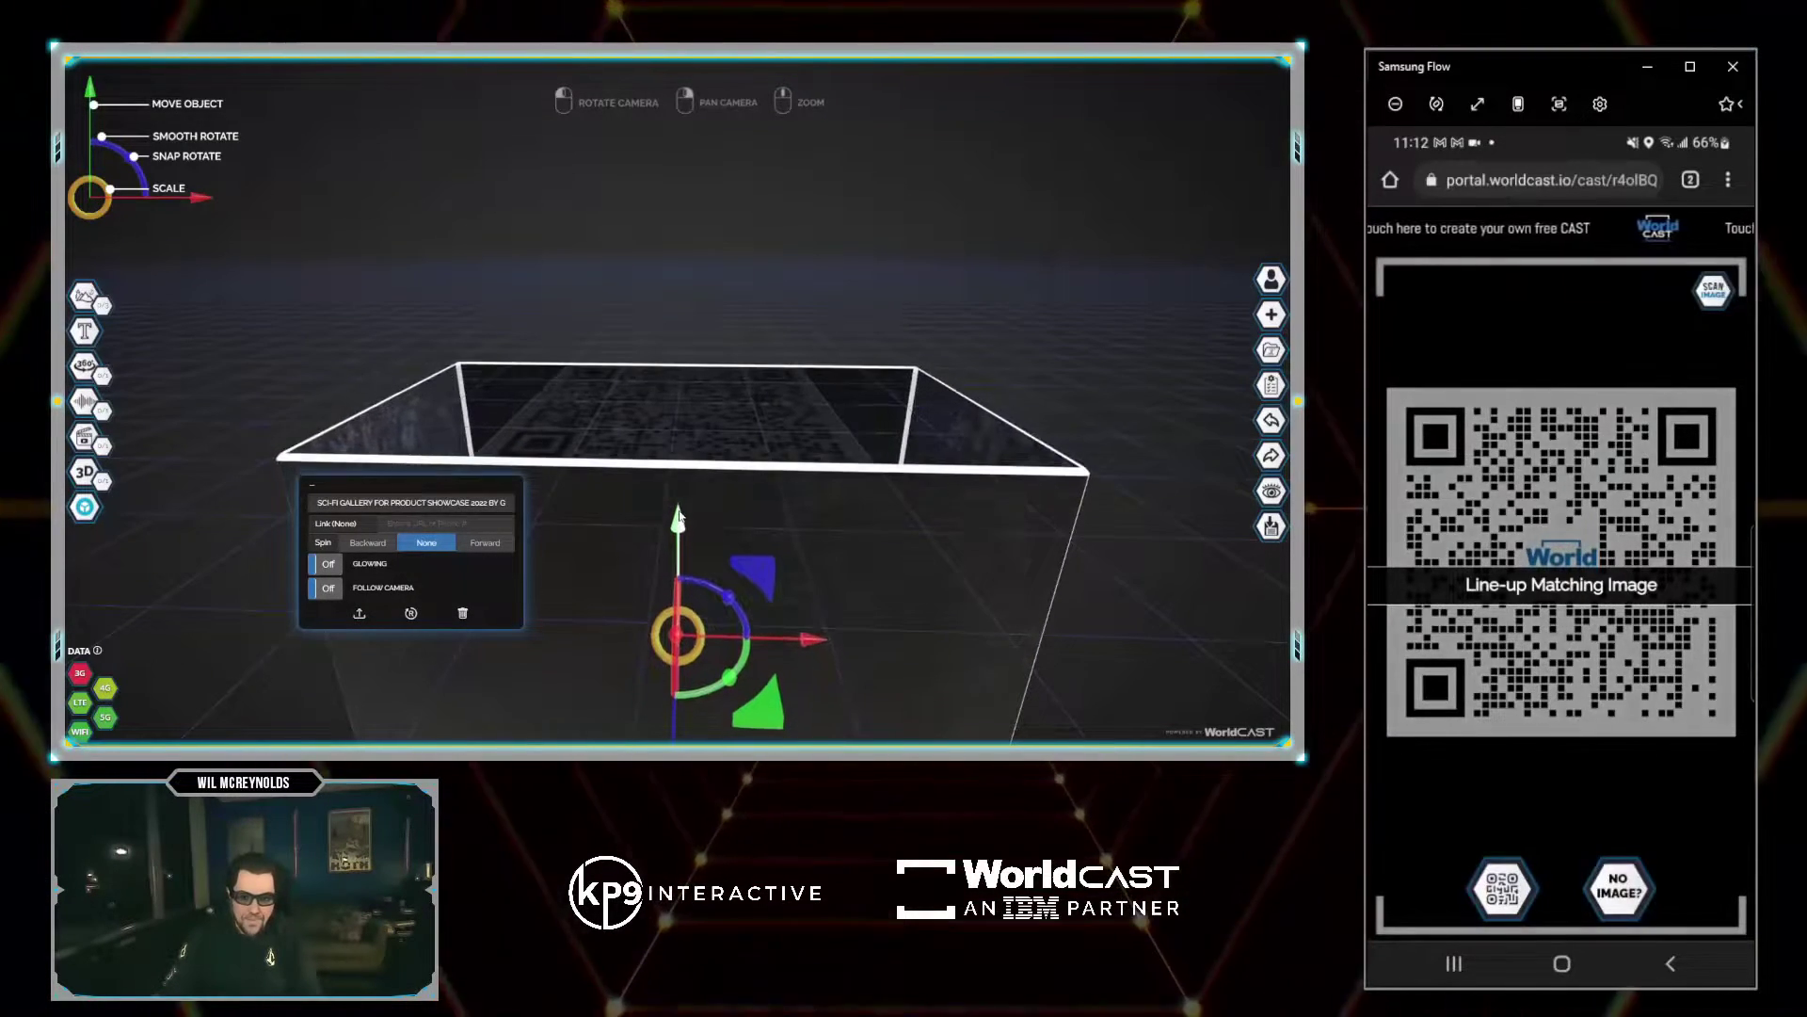
pyautogui.moveTo(678, 515); pyautogui.dragTo(689, 522)
pyautogui.moveTo(499, 270); pyautogui.dragTo(153, 247)
# Step: Upload gold-square-frame-8.png as a new cast image framing the QR code target
pyautogui.click(162, 273)
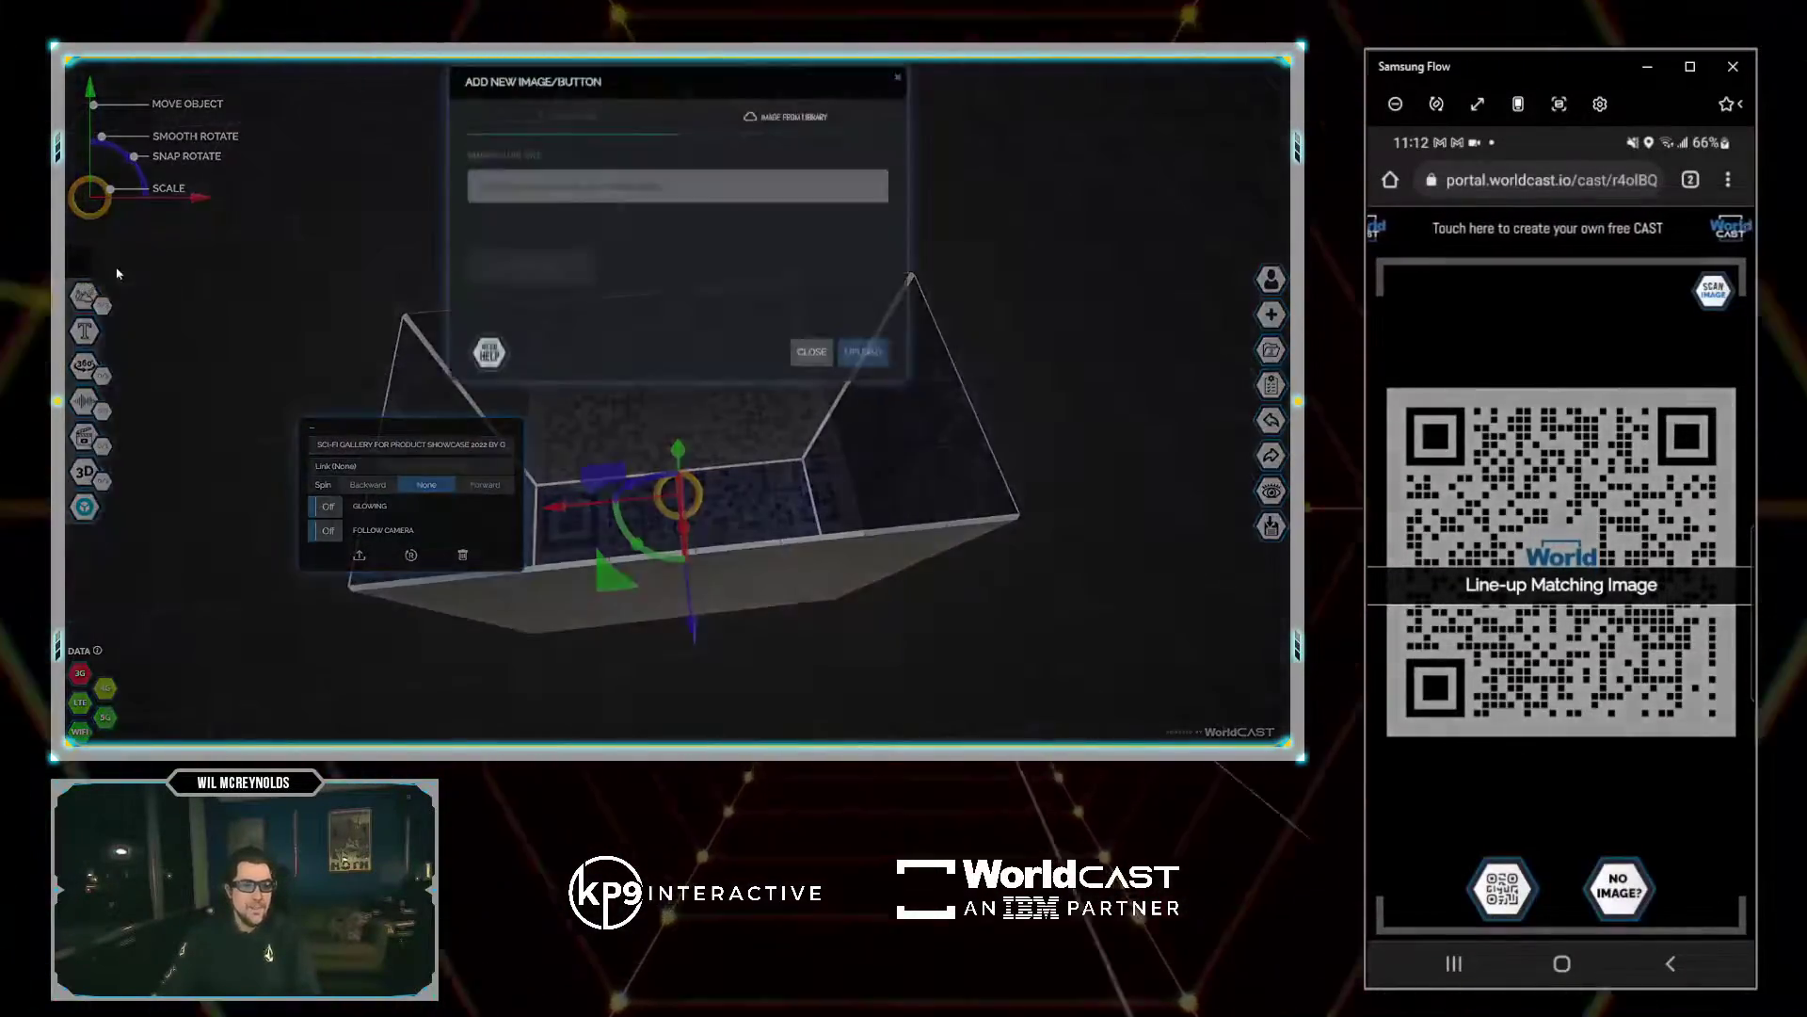
pyautogui.click(550, 299)
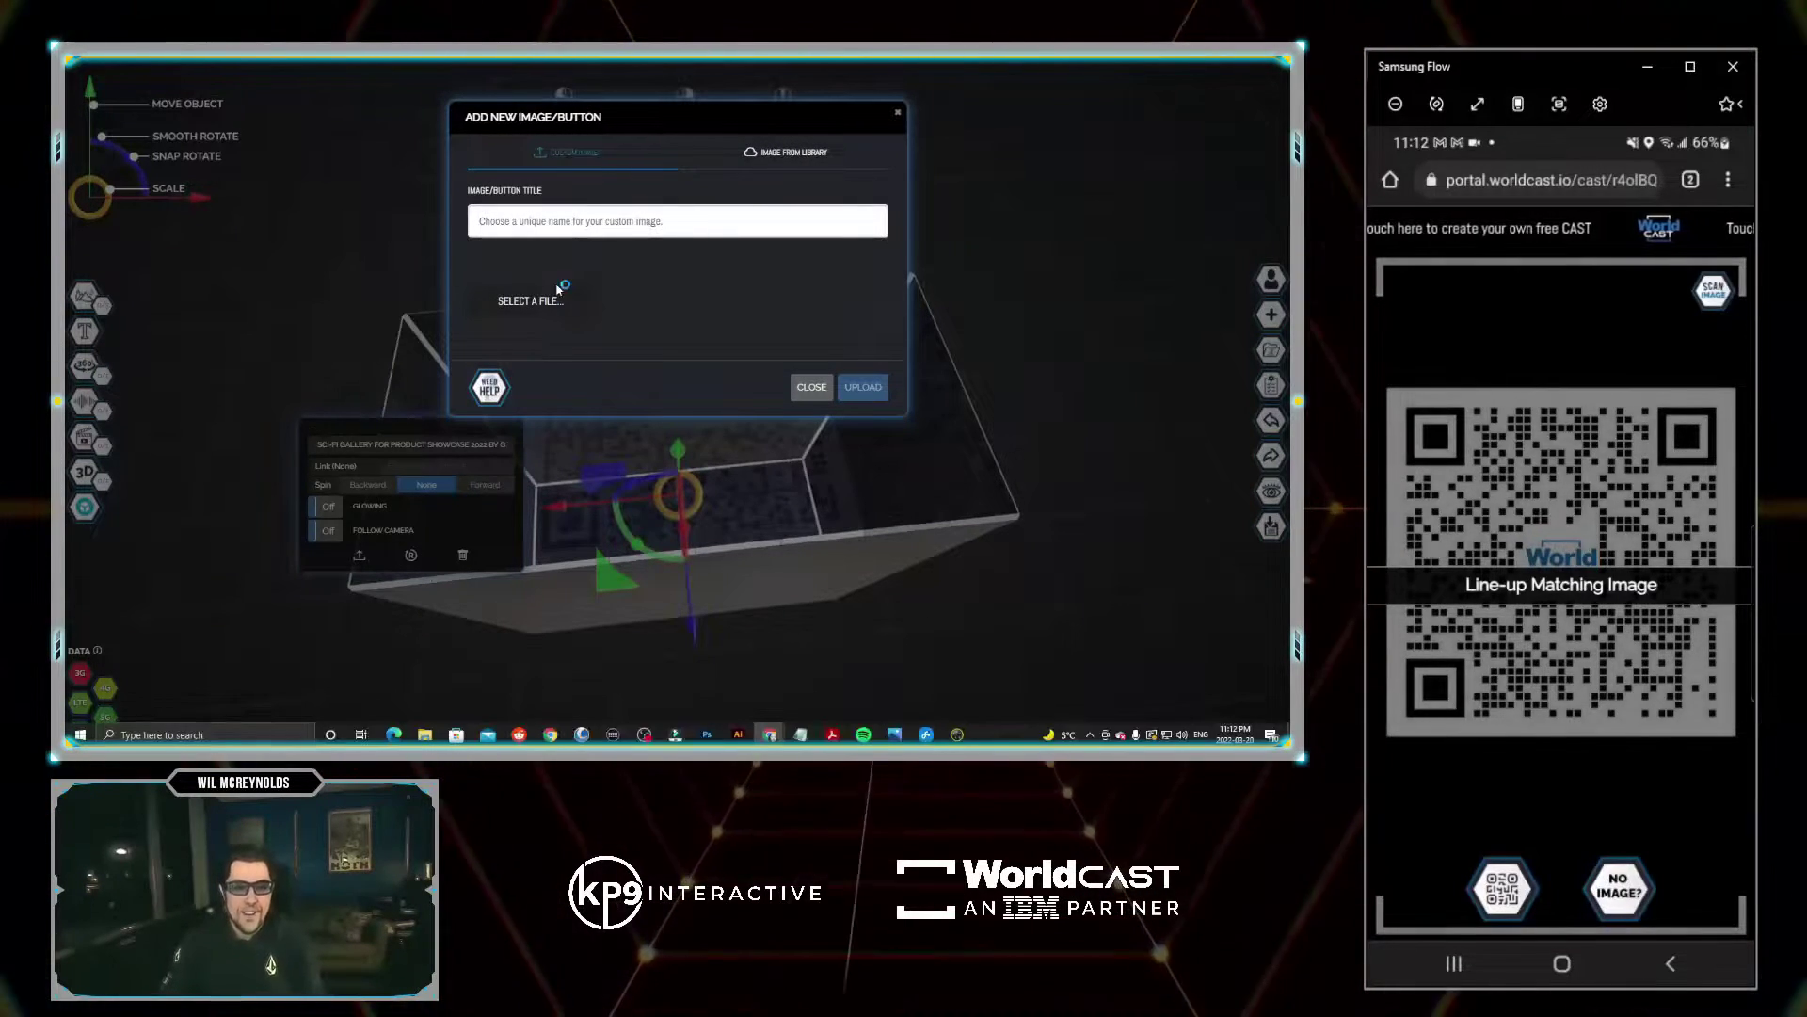
pyautogui.click(213, 165)
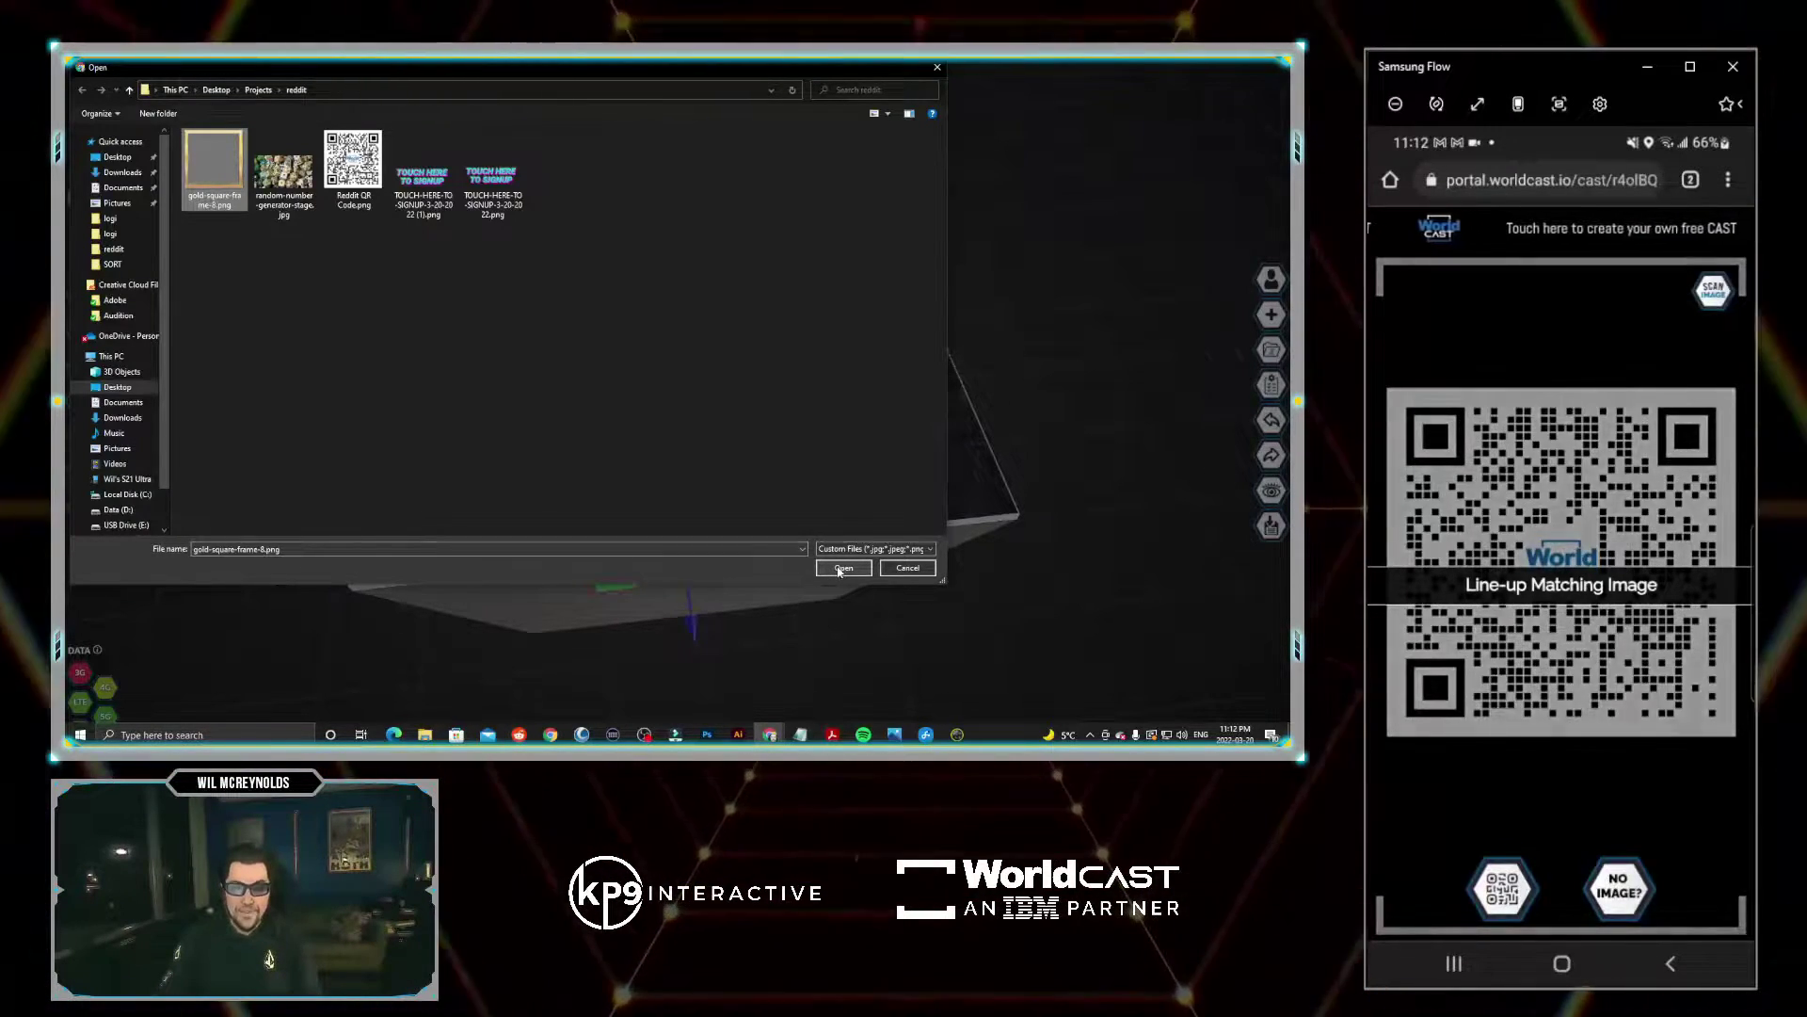
pyautogui.click(842, 569)
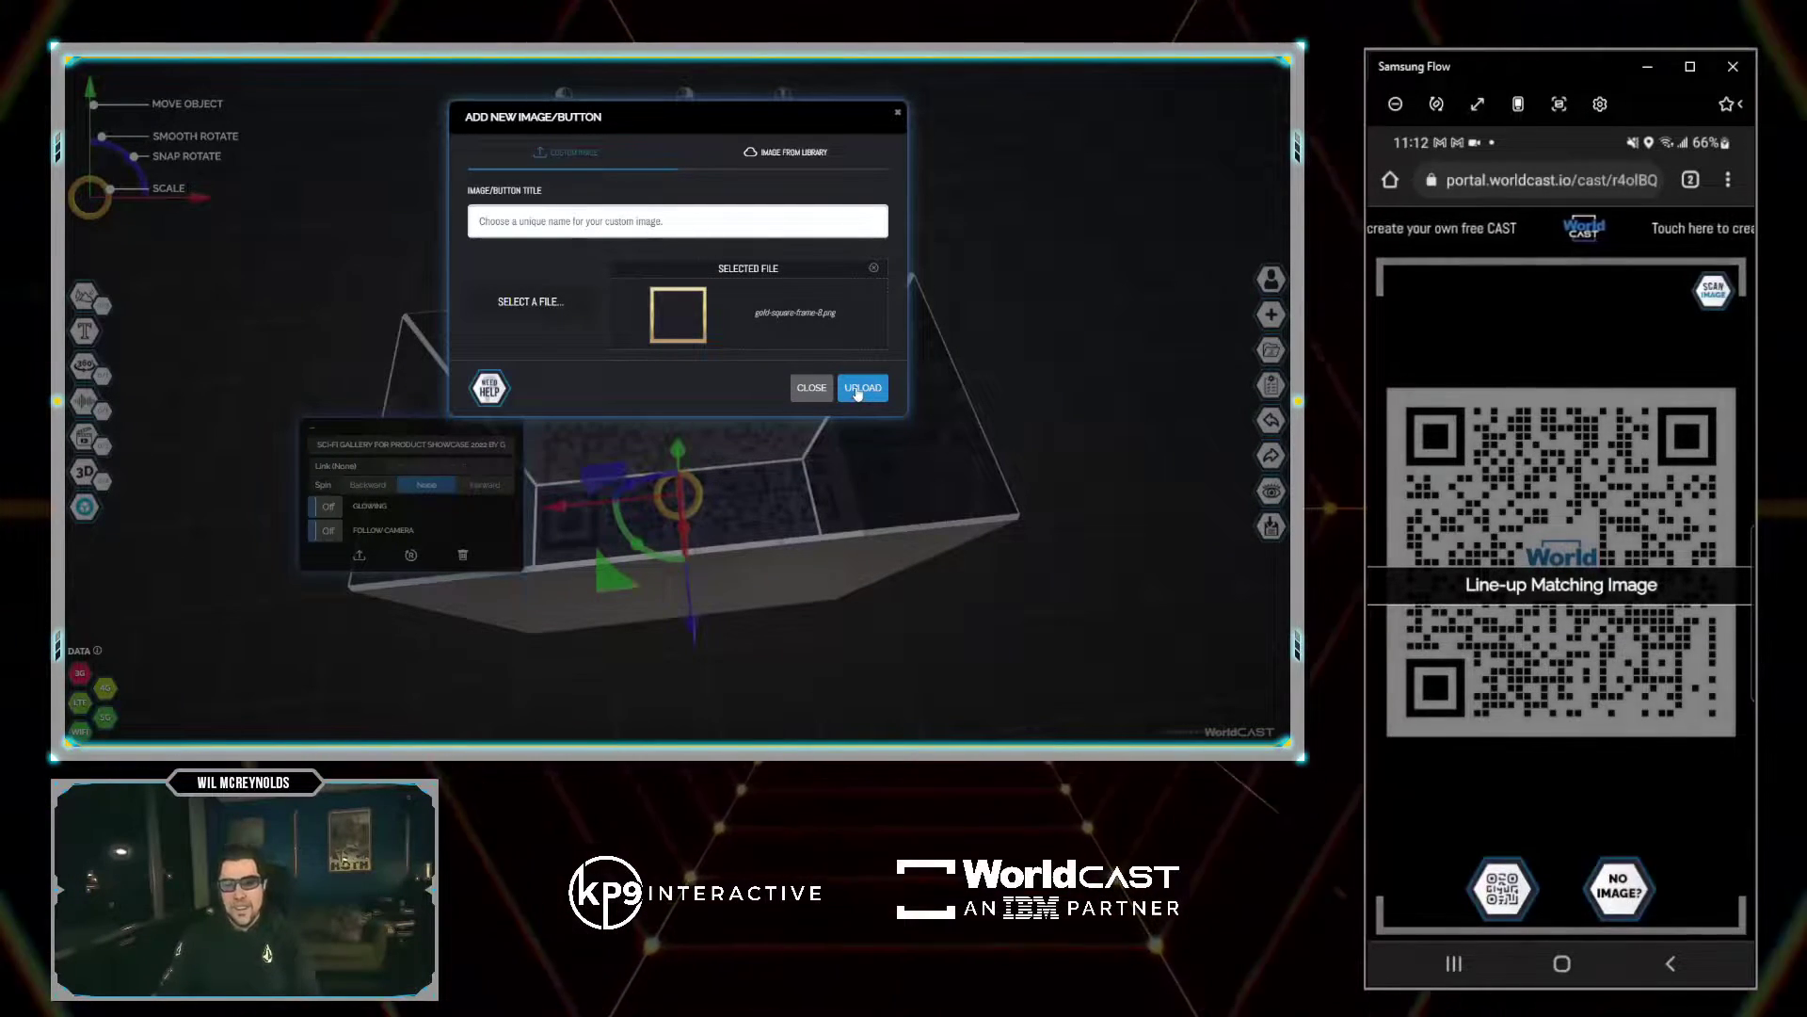
pyautogui.click(861, 388)
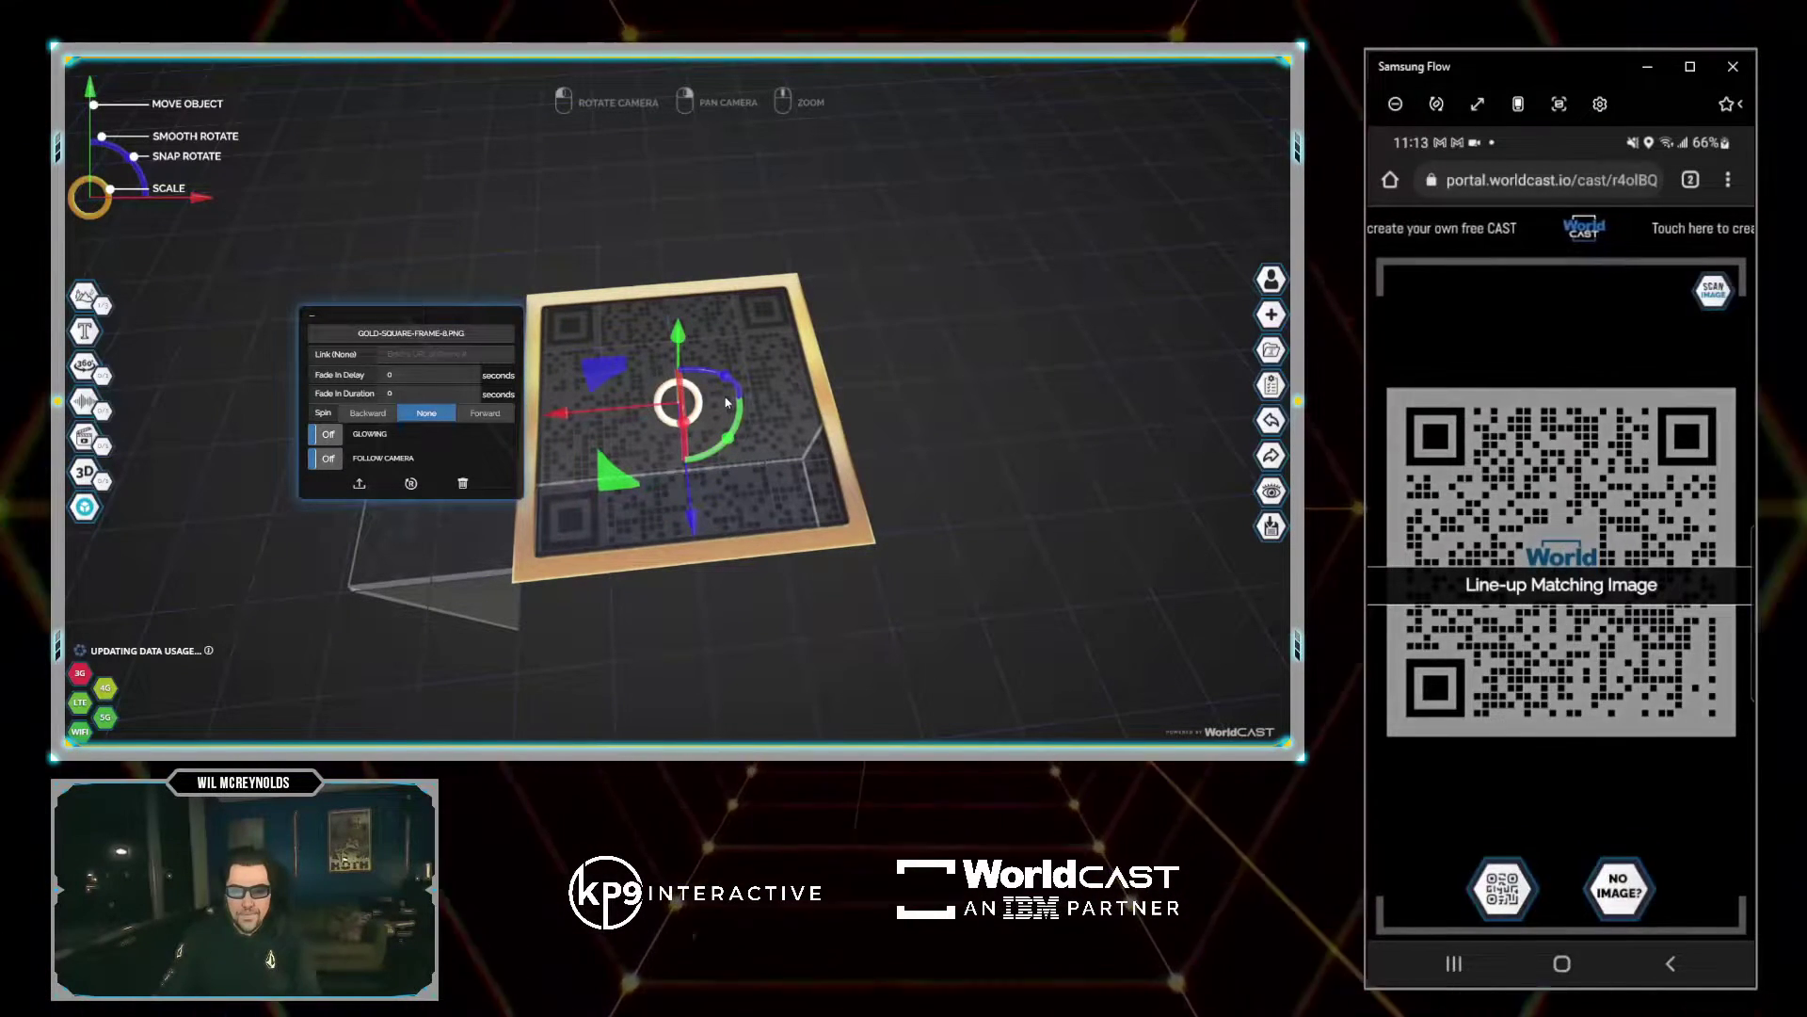
pyautogui.moveTo(726, 403); pyautogui.dragTo(930, 245)
pyautogui.click(84, 506)
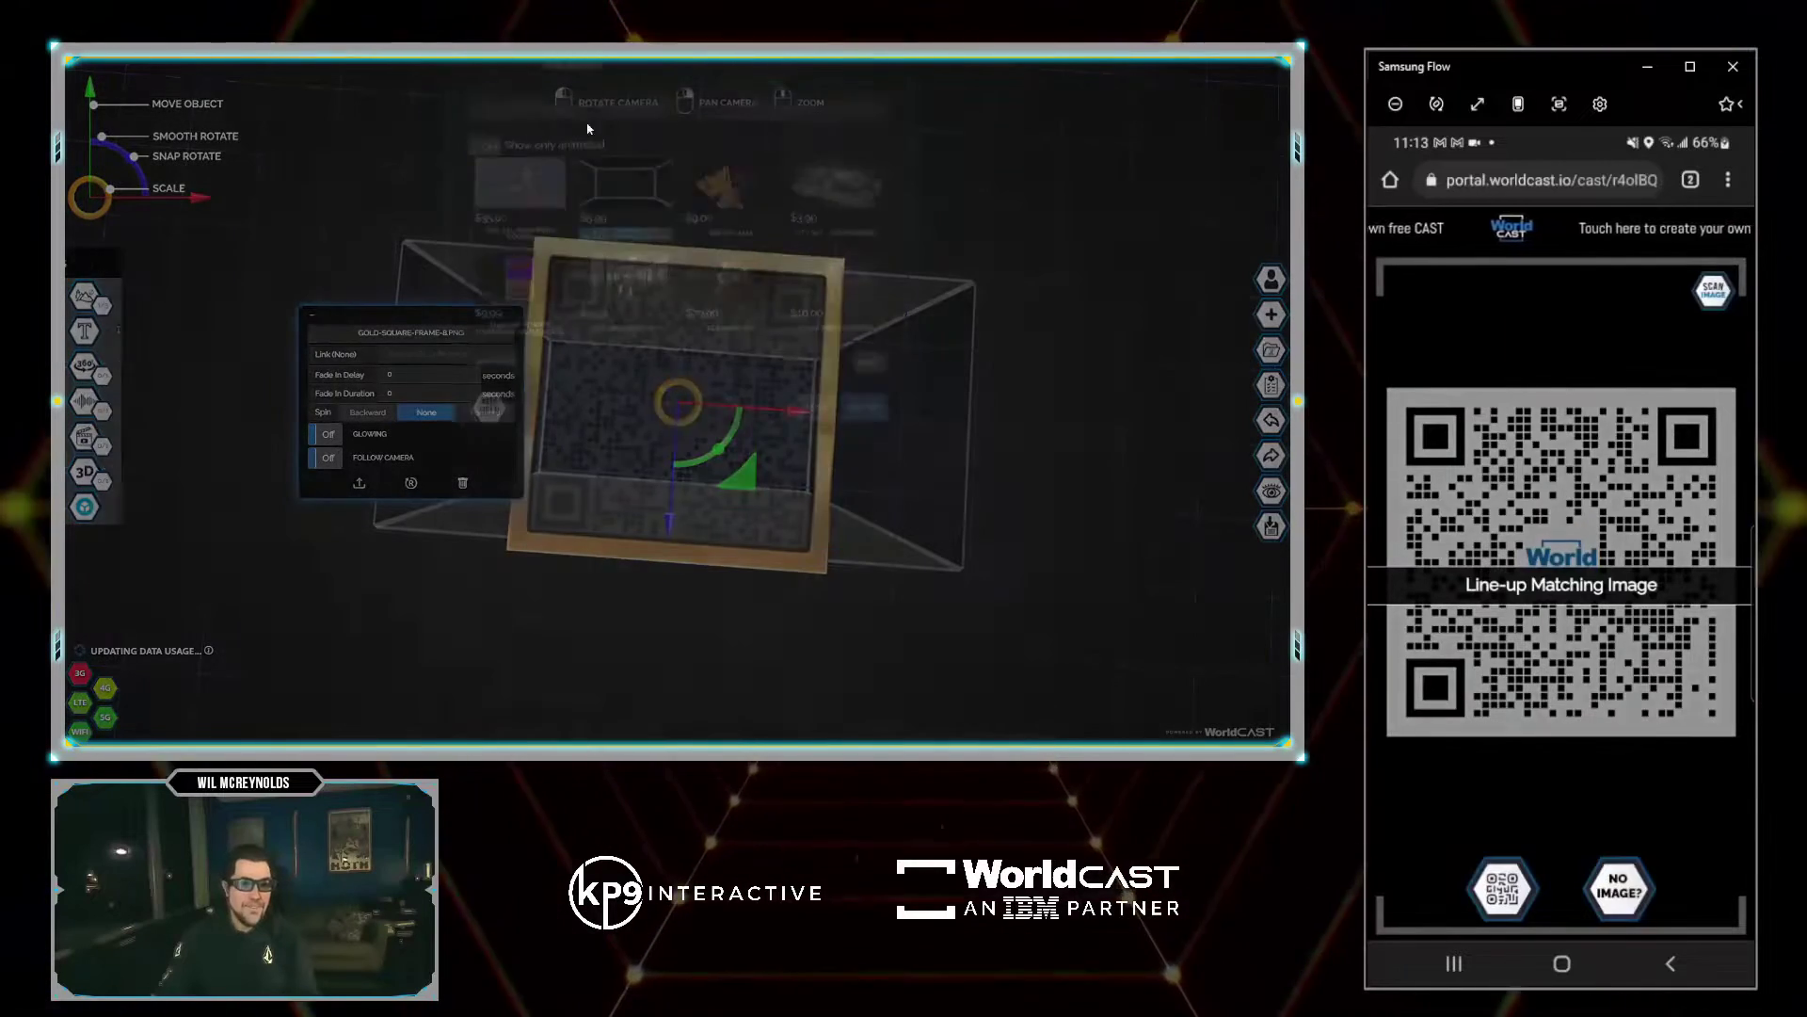
# Step: Search Sketchfab for STORM TROOPER and import the Storm Trooper Sequence model into the gallery
pyautogui.click(541, 158)
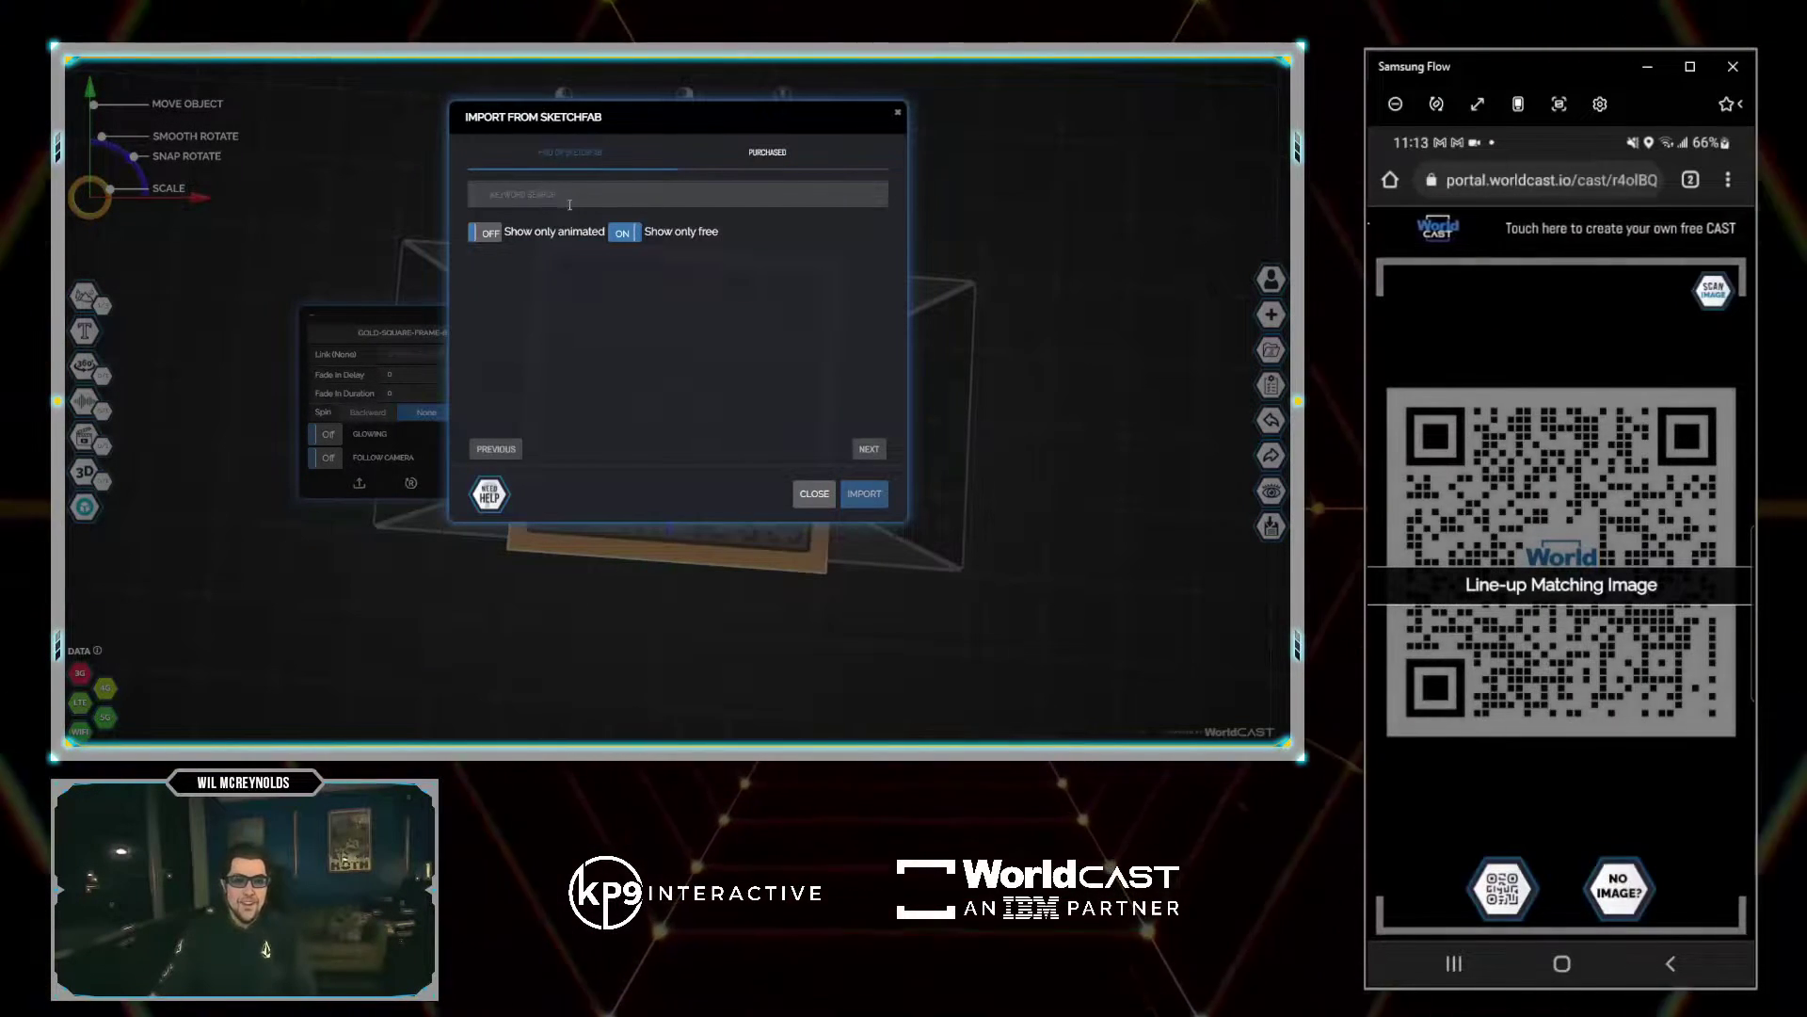
pyautogui.click(522, 193)
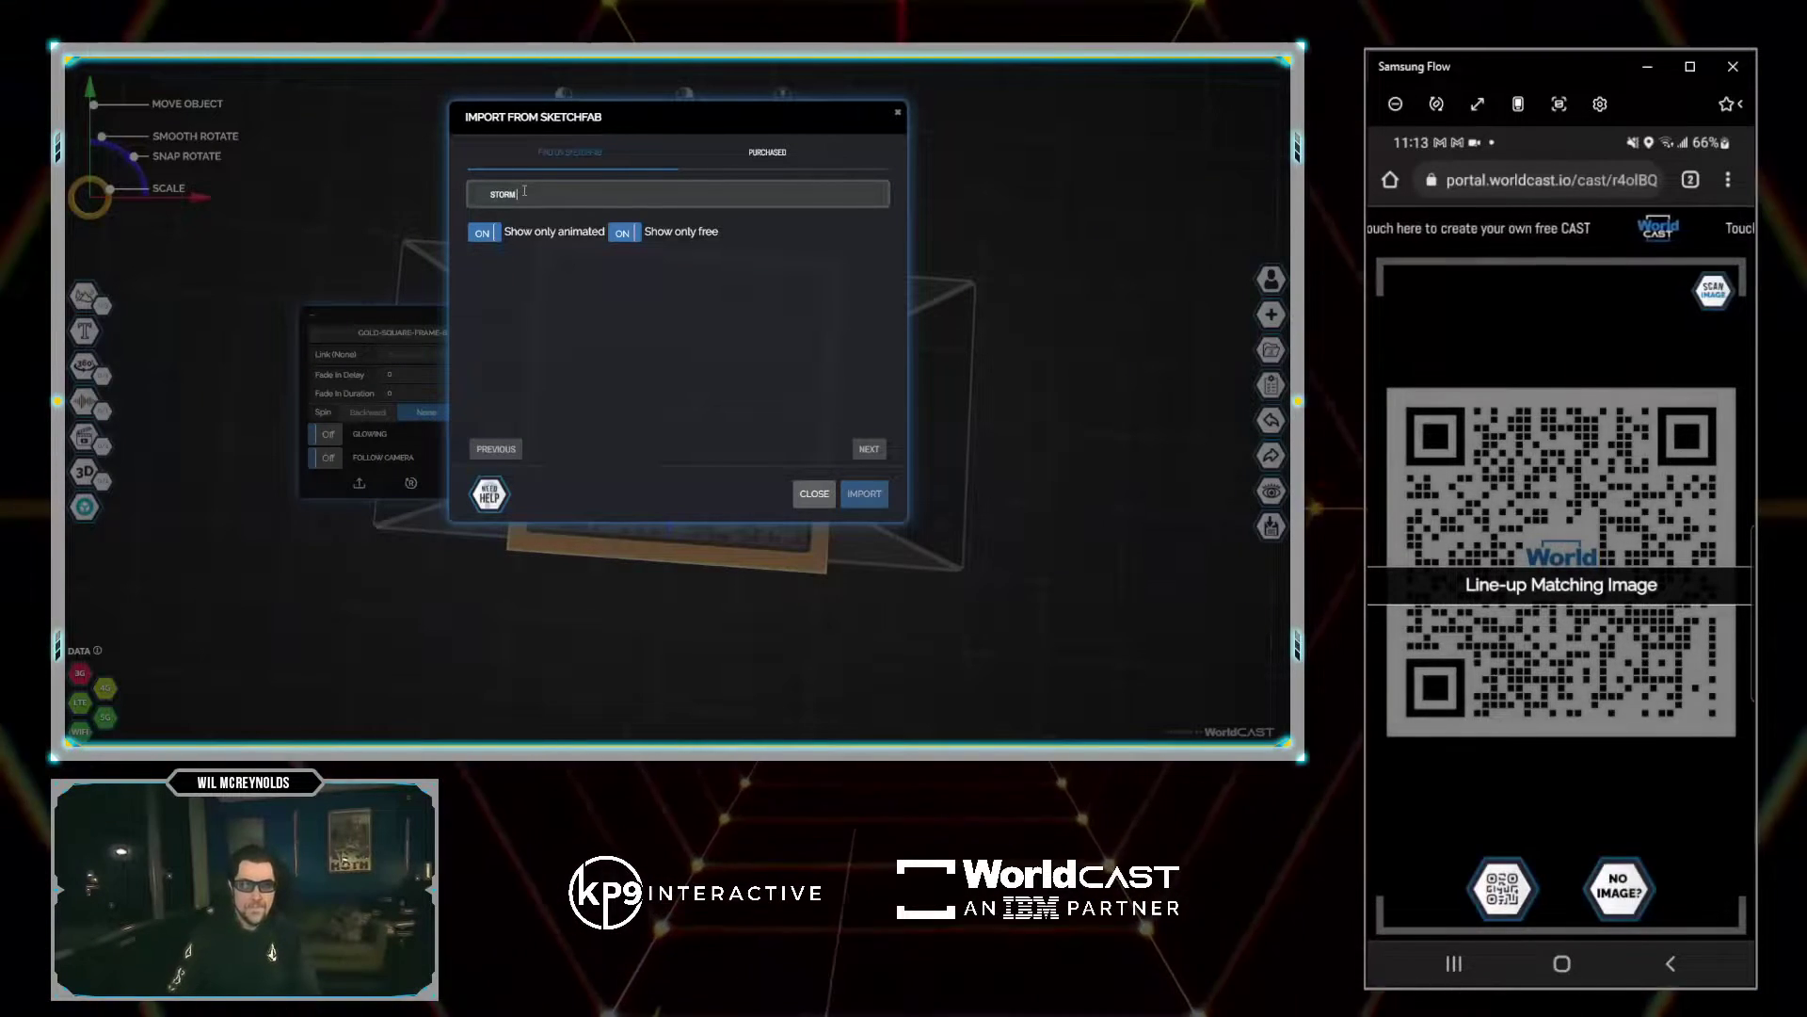
pyautogui.write('STORM TROOPER')
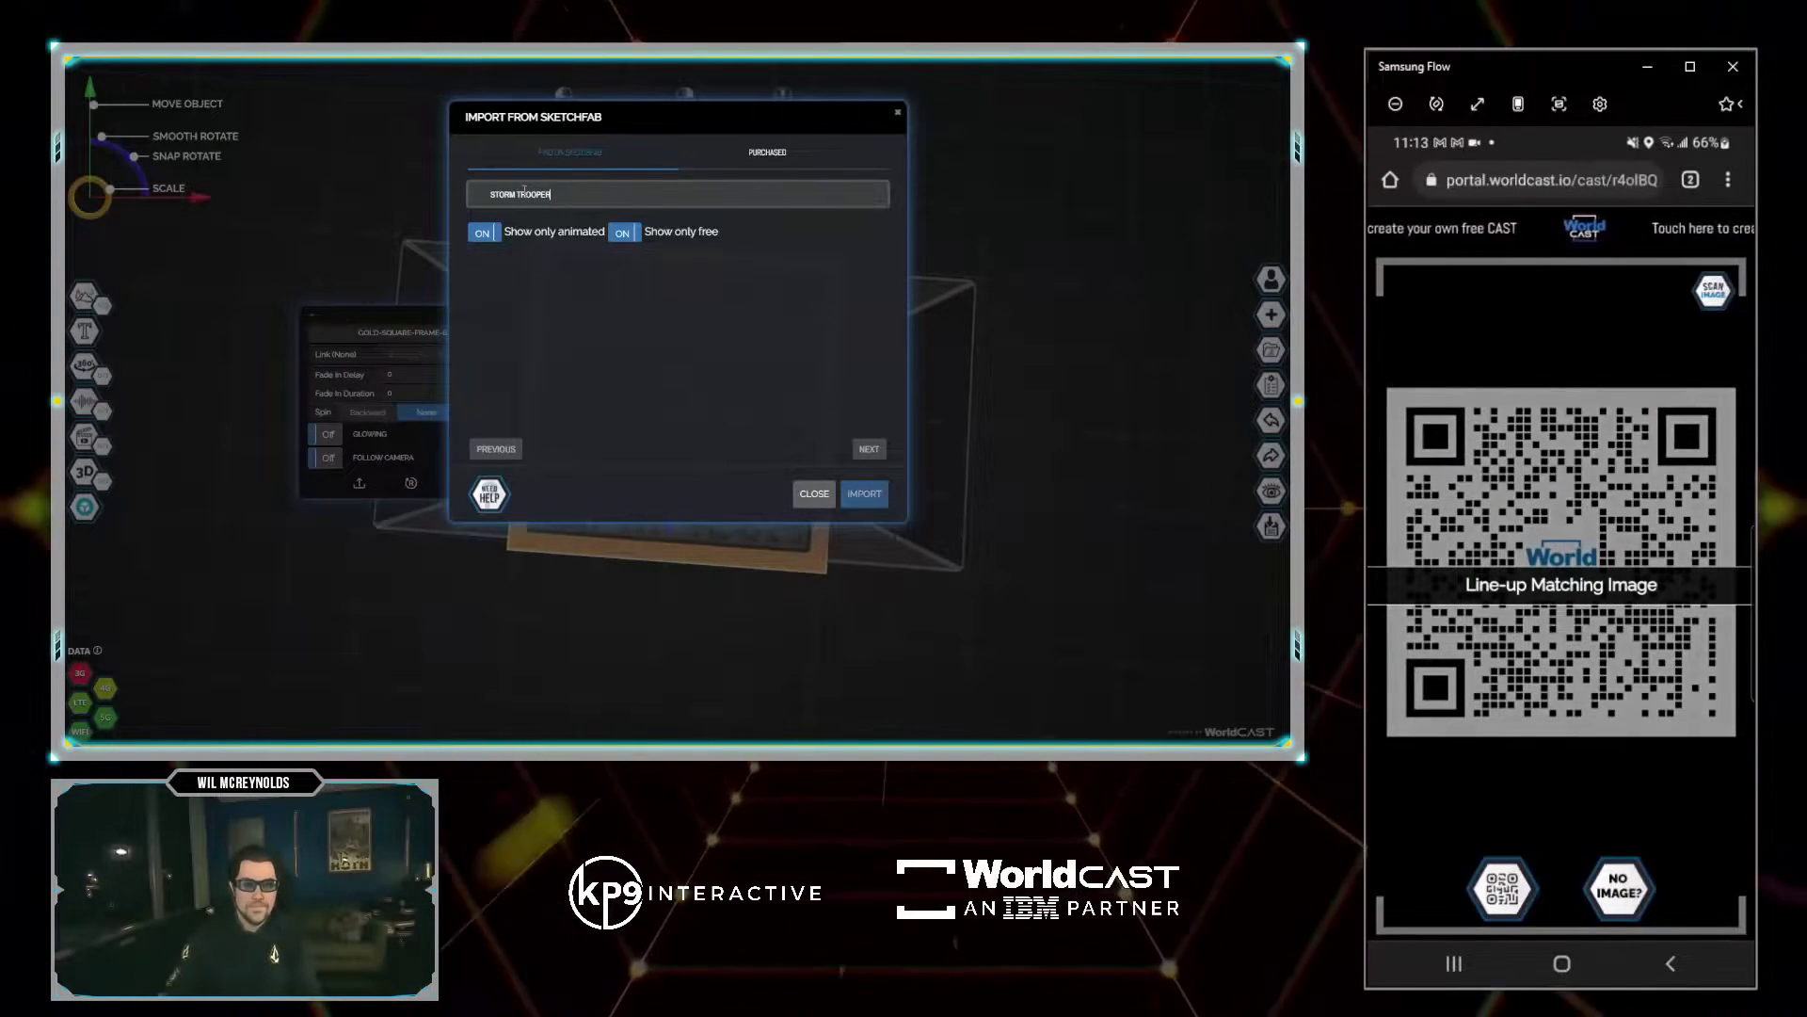
pyautogui.press('Return')
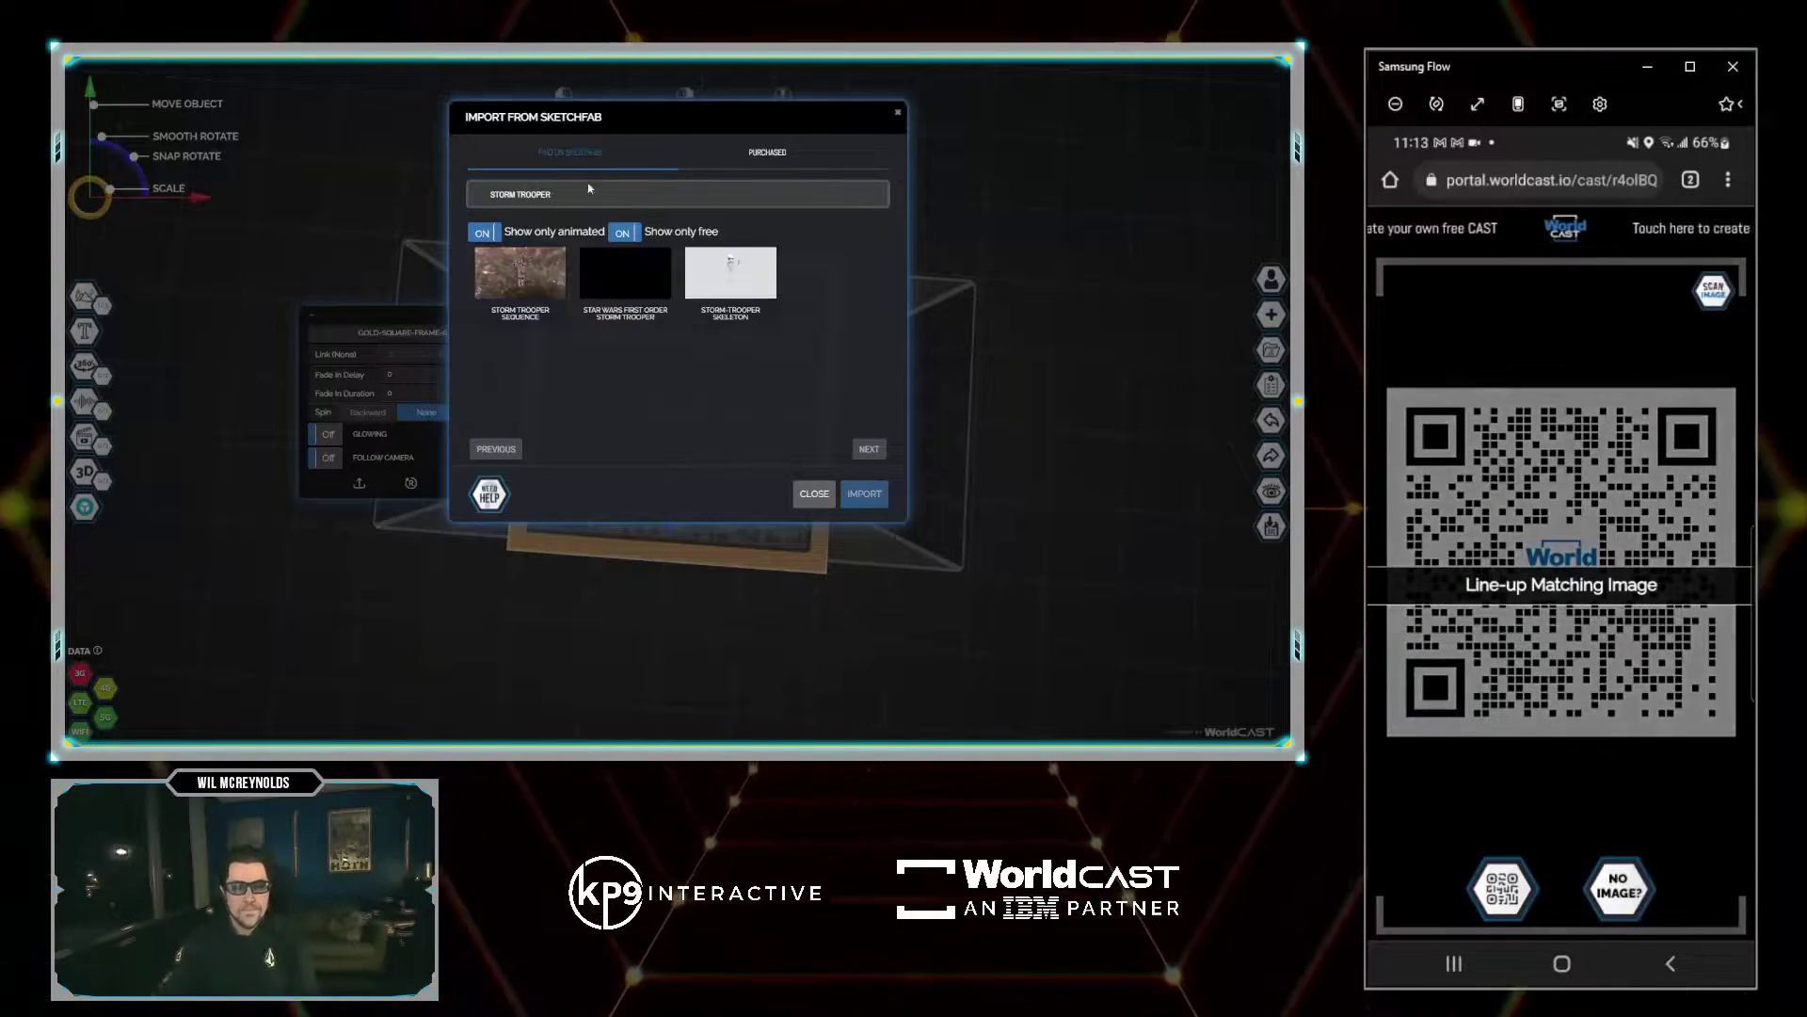
pyautogui.click(591, 281)
pyautogui.click(864, 493)
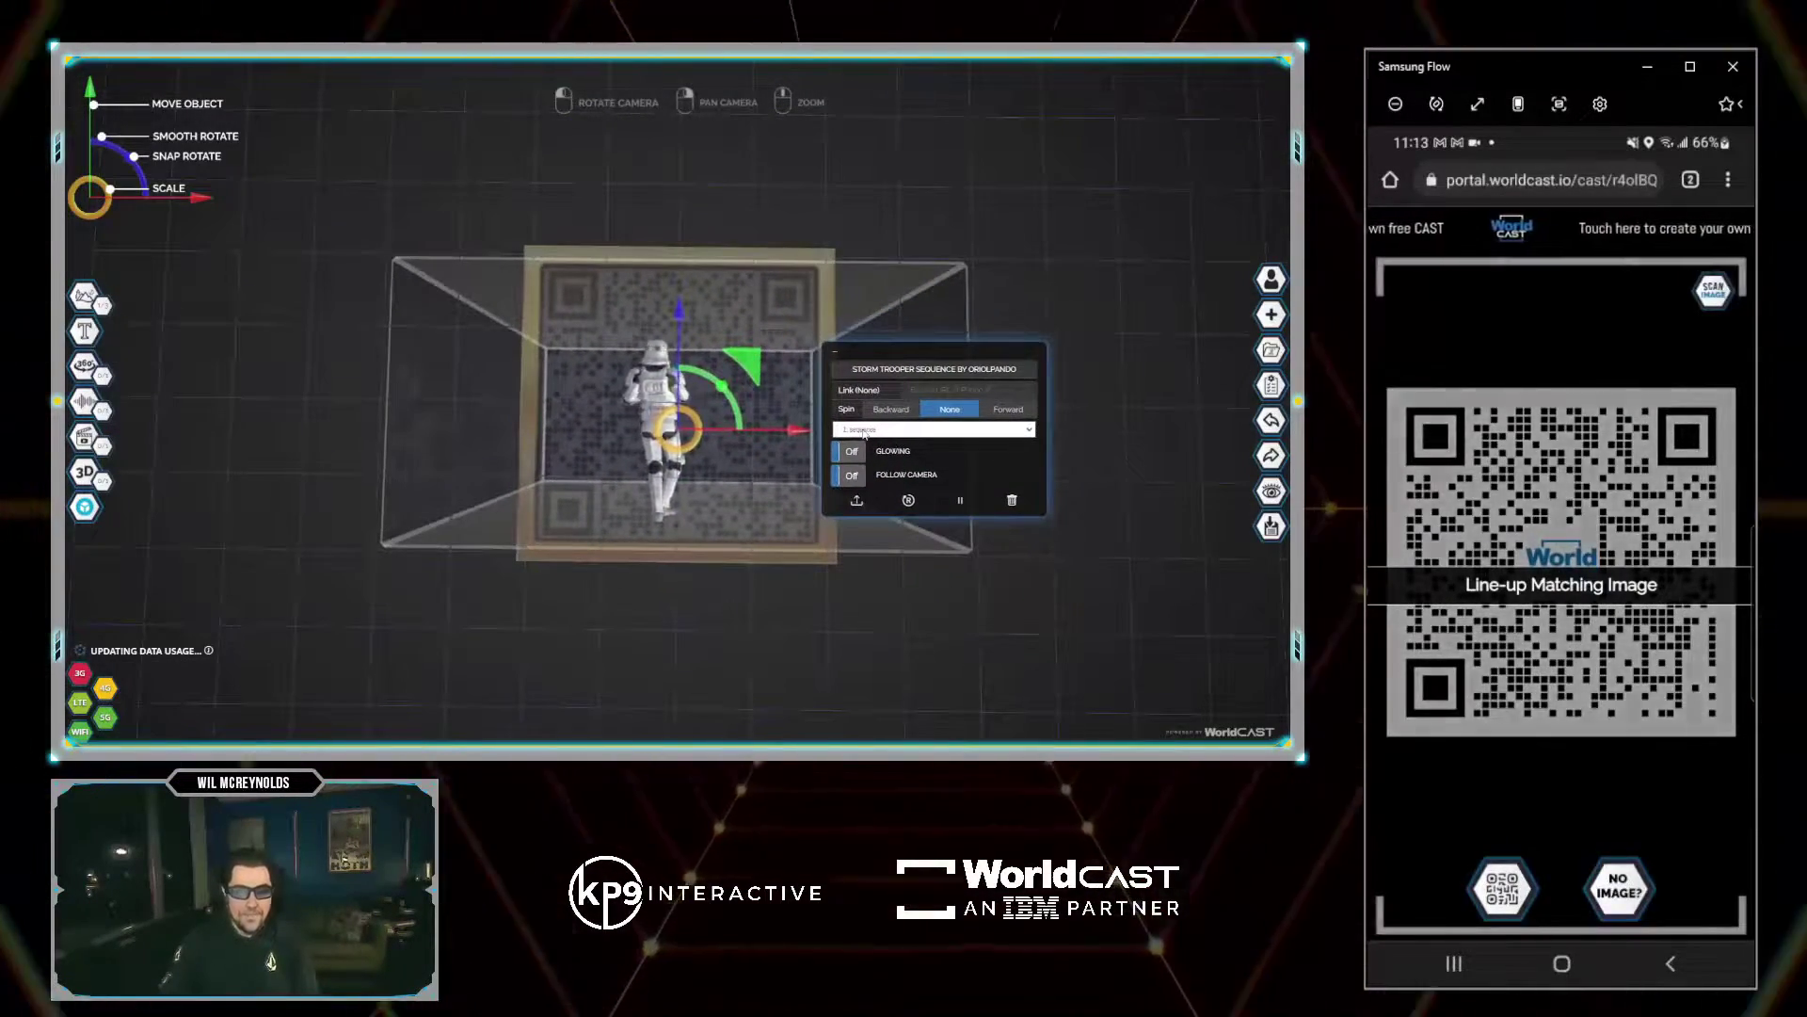
pyautogui.moveTo(89, 339)
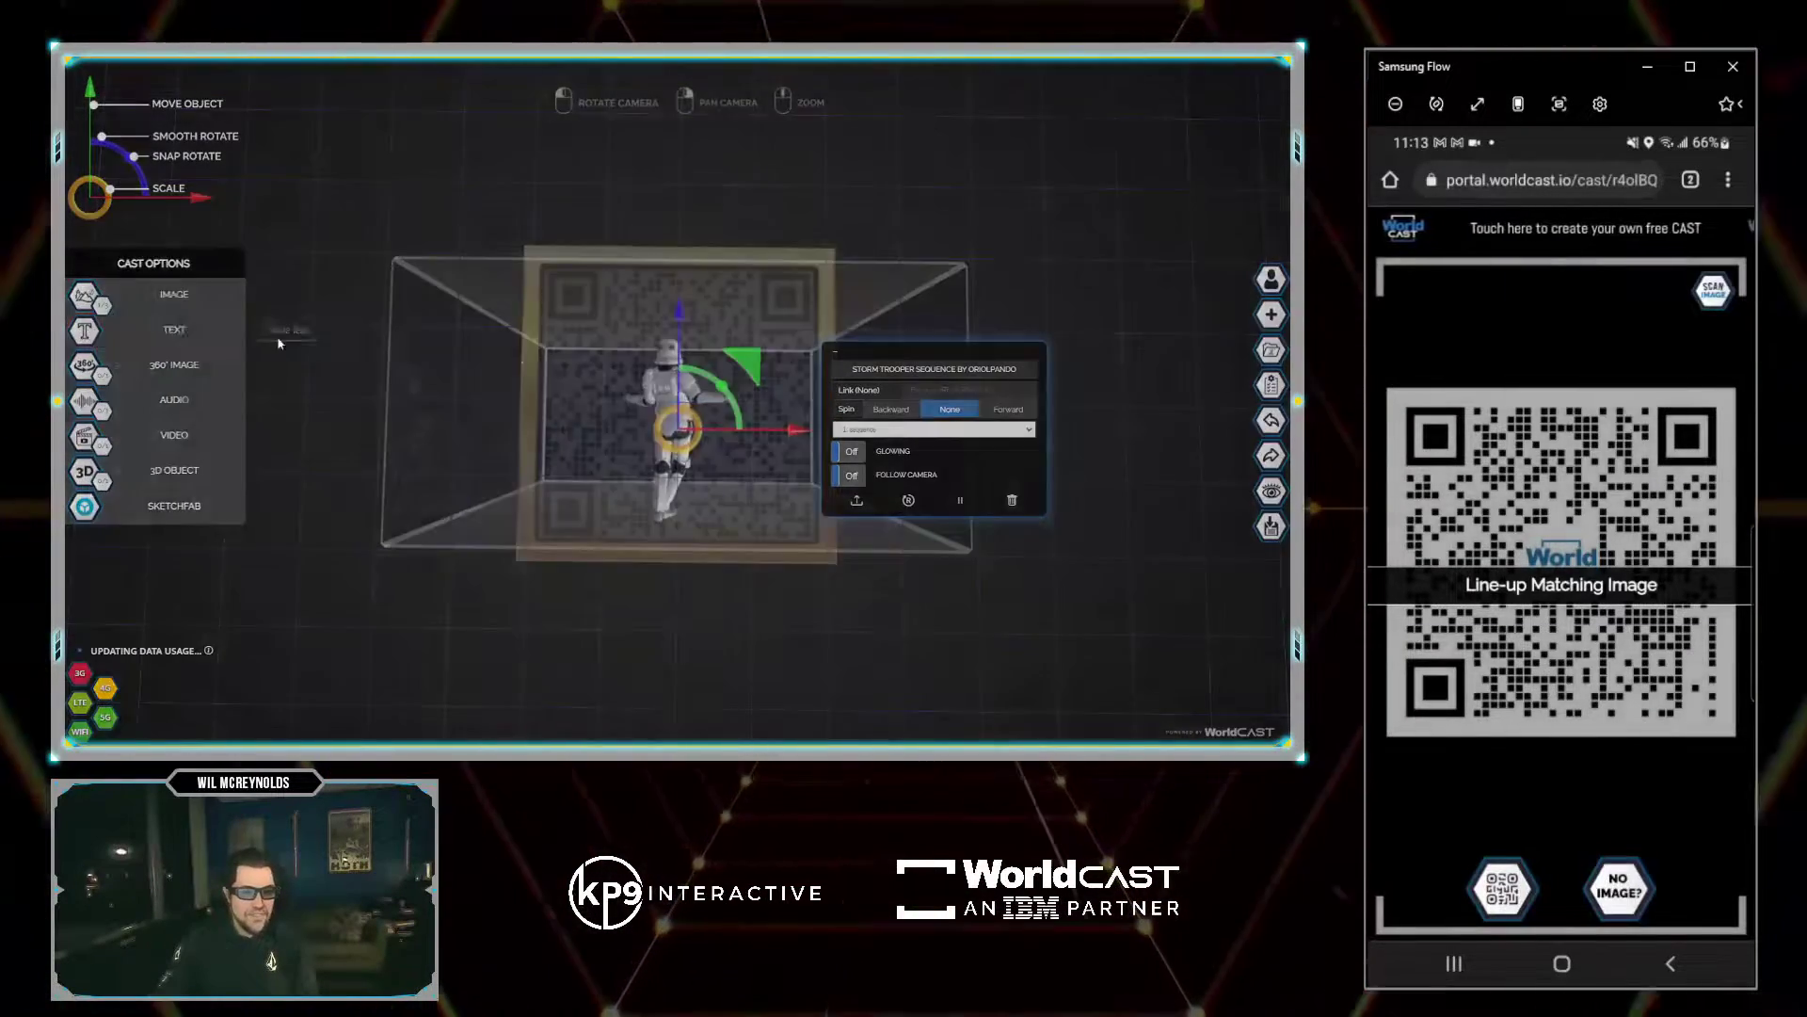
pyautogui.click(278, 341)
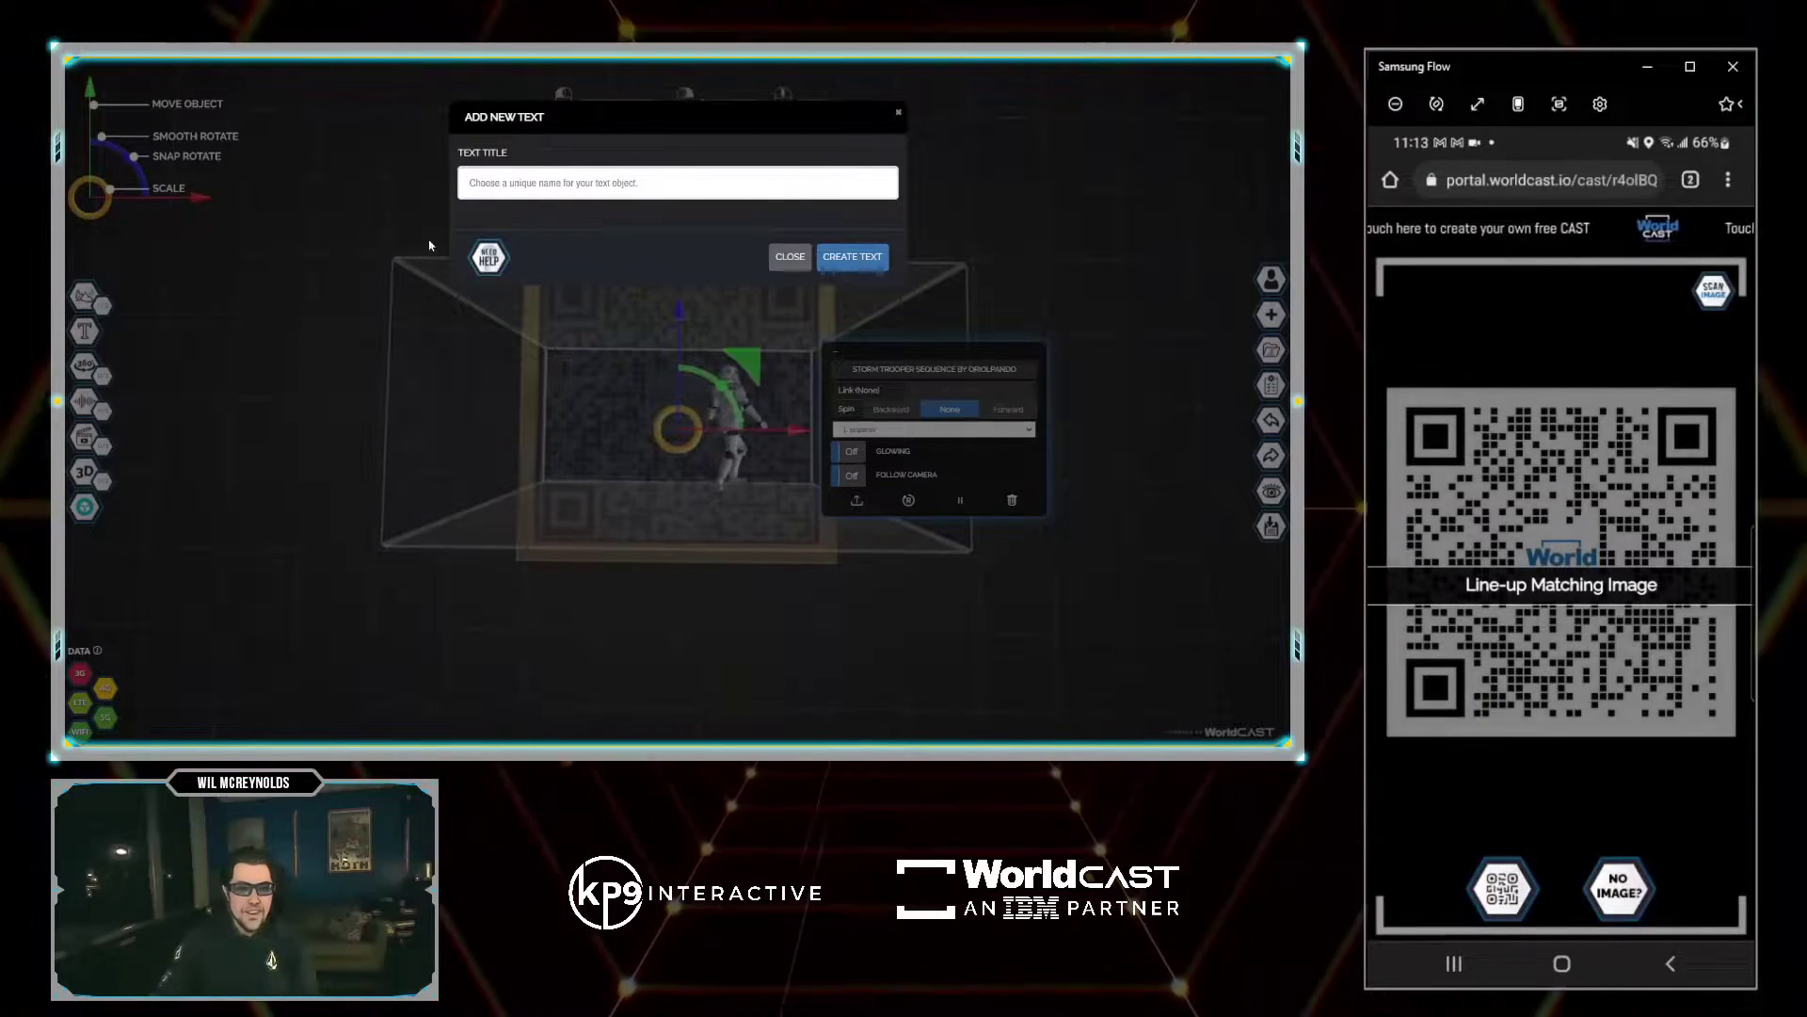
# Step: Add a text object reading 'THE STORM TROUPE TRYOUTS' over the target
pyautogui.click(867, 260)
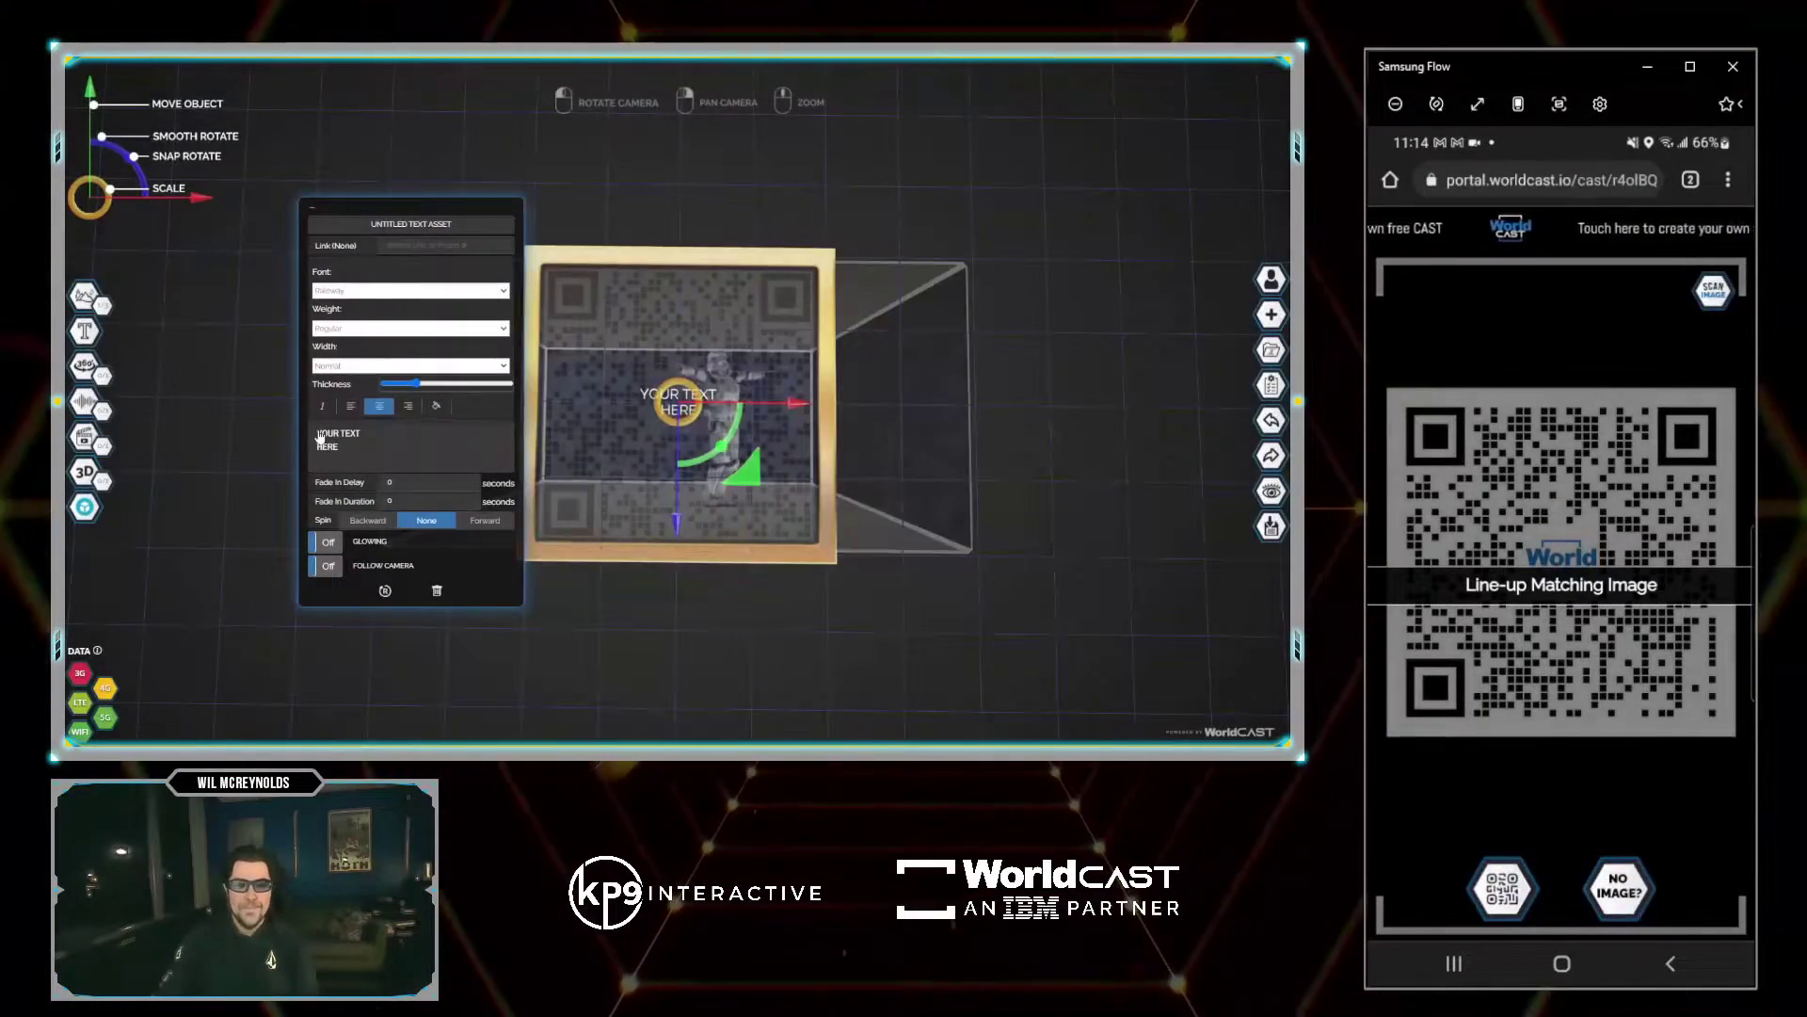
pyautogui.write('THE STORM TROUPE TRYOUTS')
pyautogui.click(358, 431)
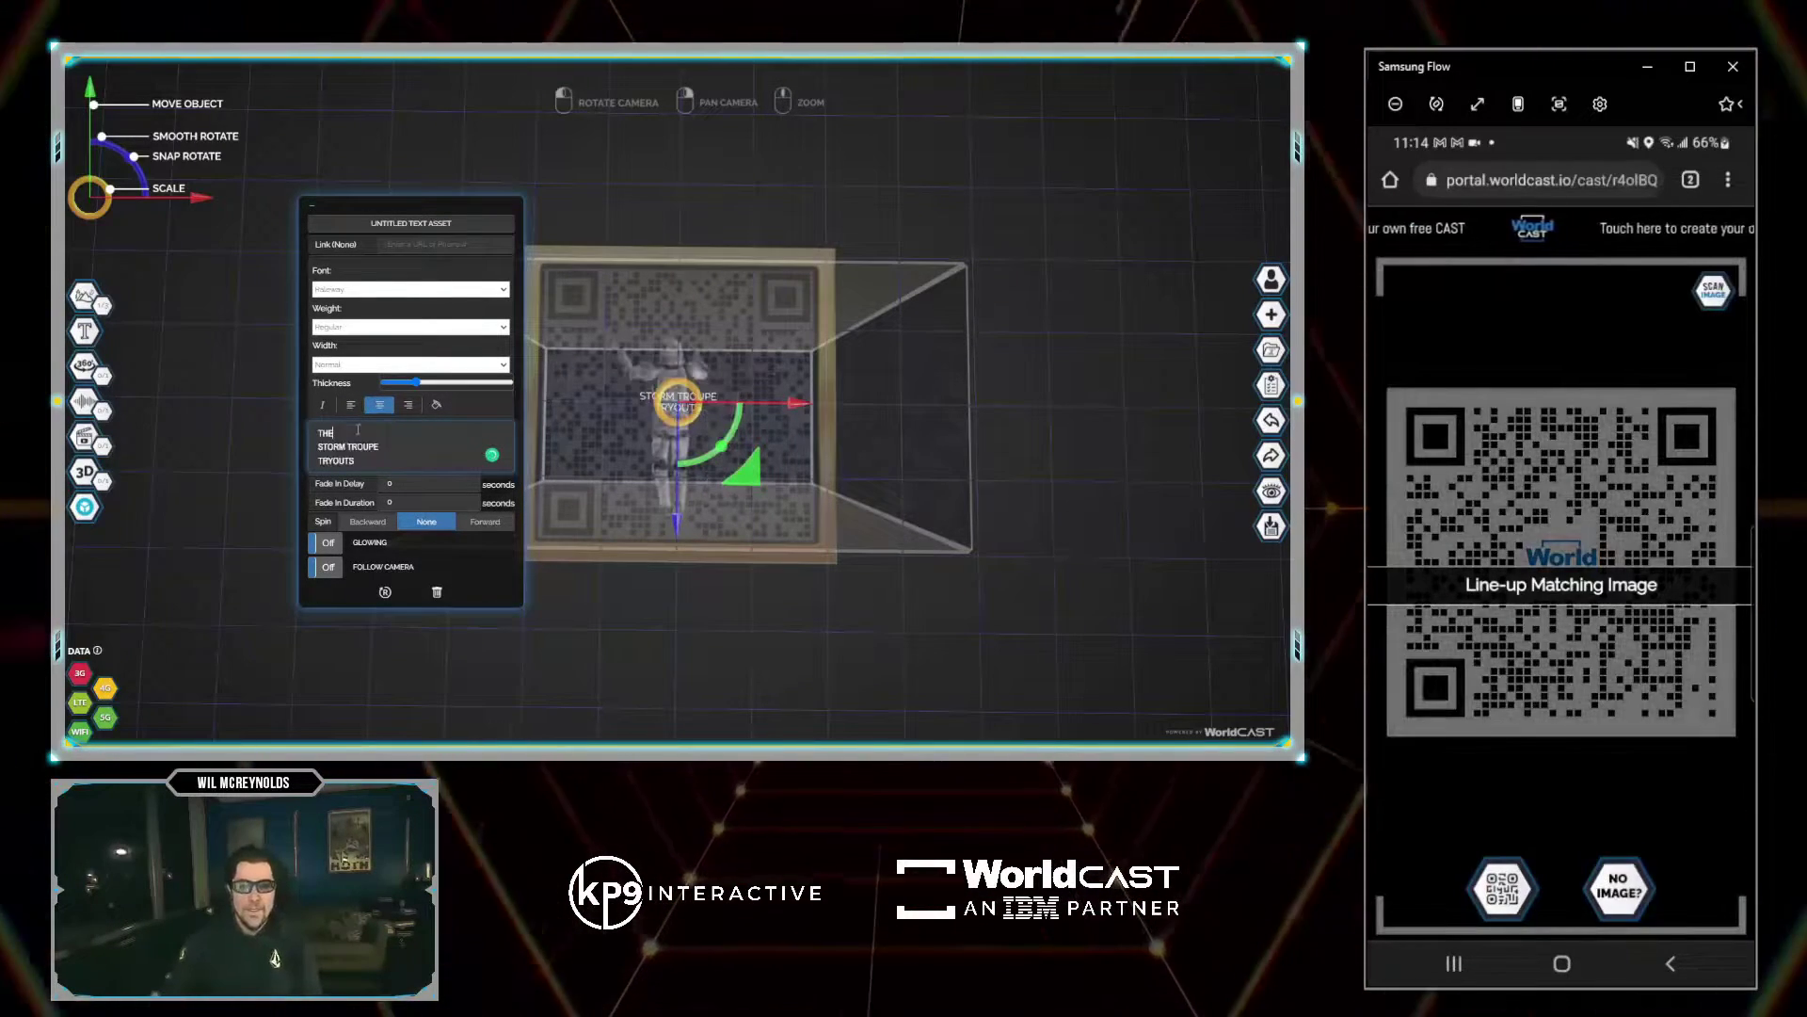
pyautogui.click(383, 352)
# Step: Set the title's font weight to Black and colour it bright magenta
pyautogui.click(455, 329)
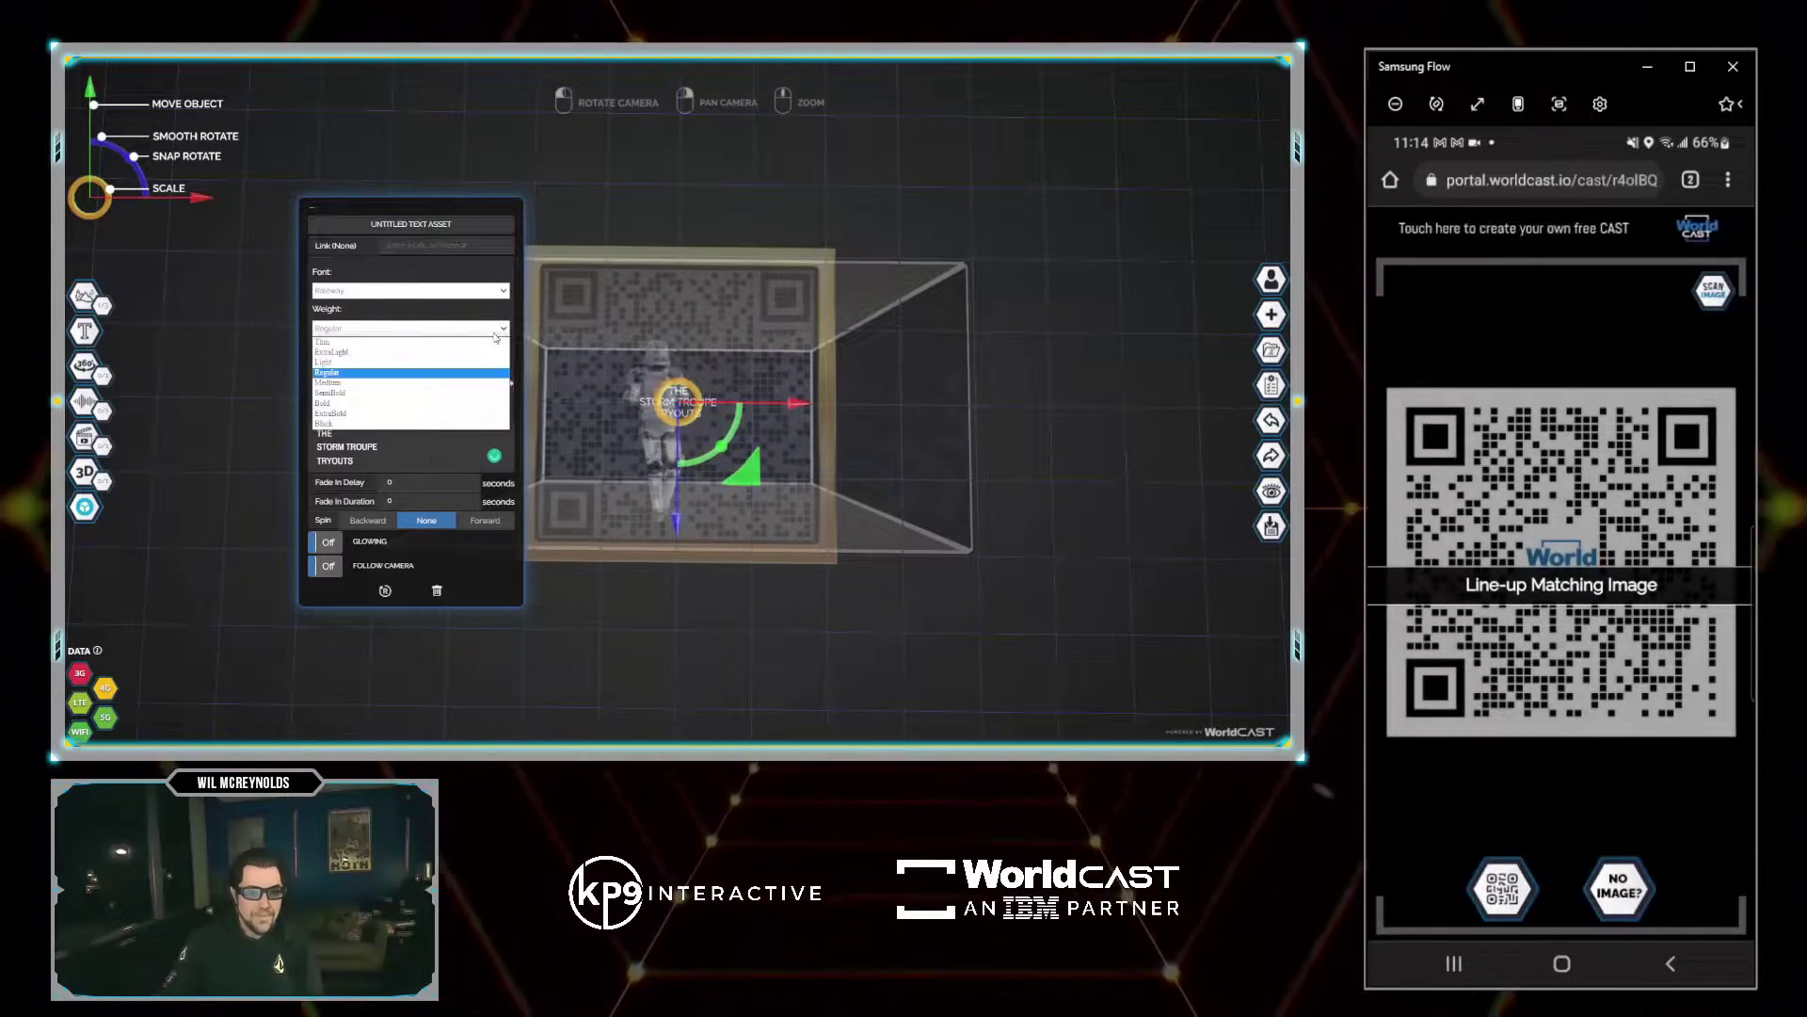
pyautogui.click(363, 425)
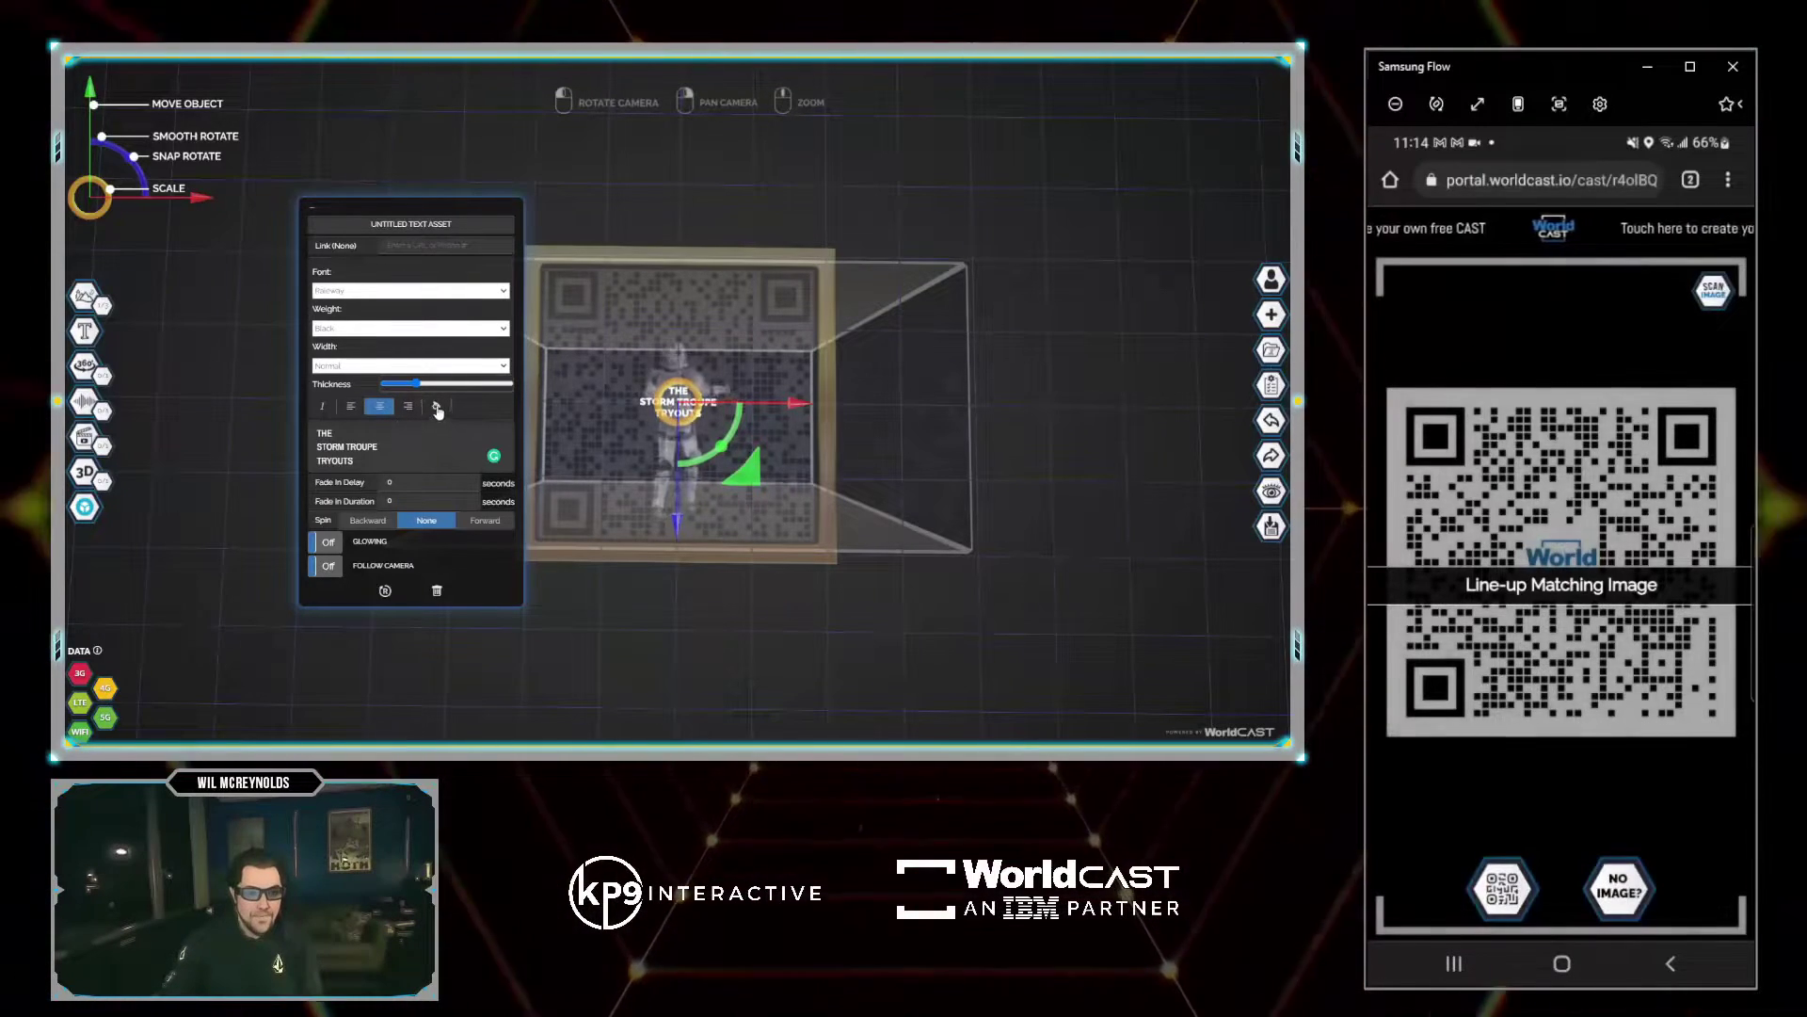
pyautogui.click(436, 407)
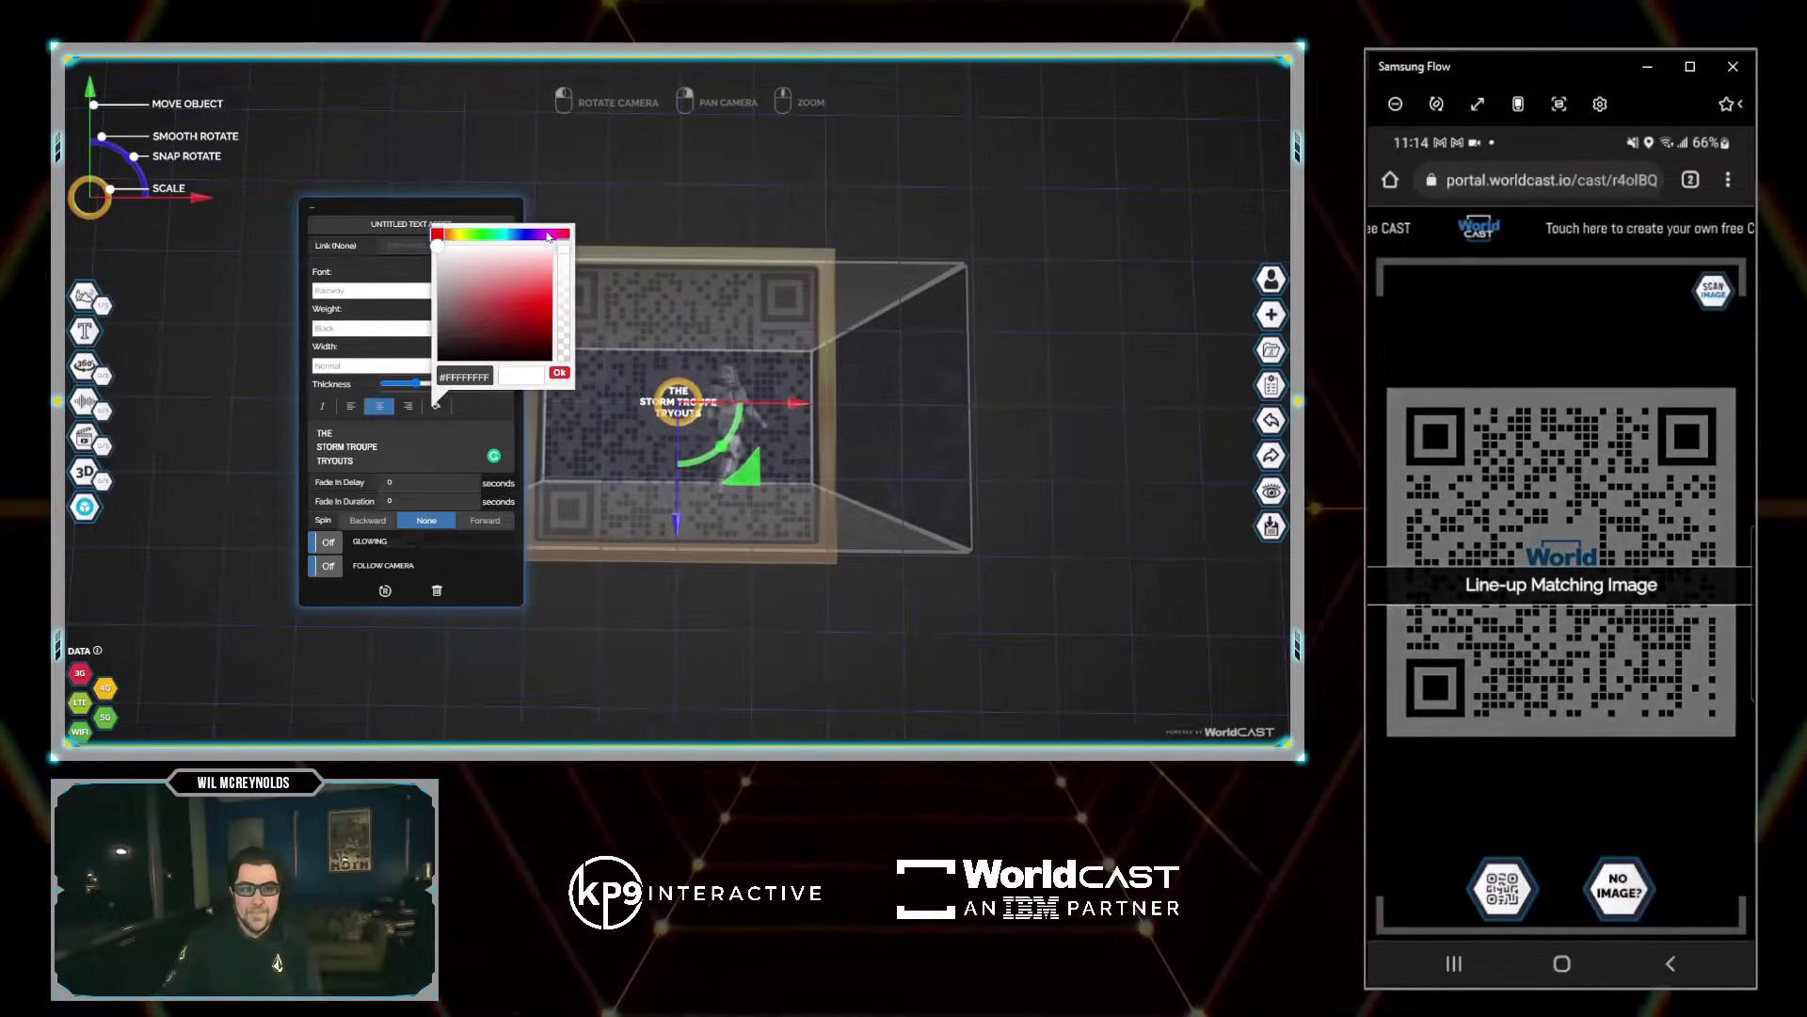
pyautogui.click(545, 234)
pyautogui.click(546, 298)
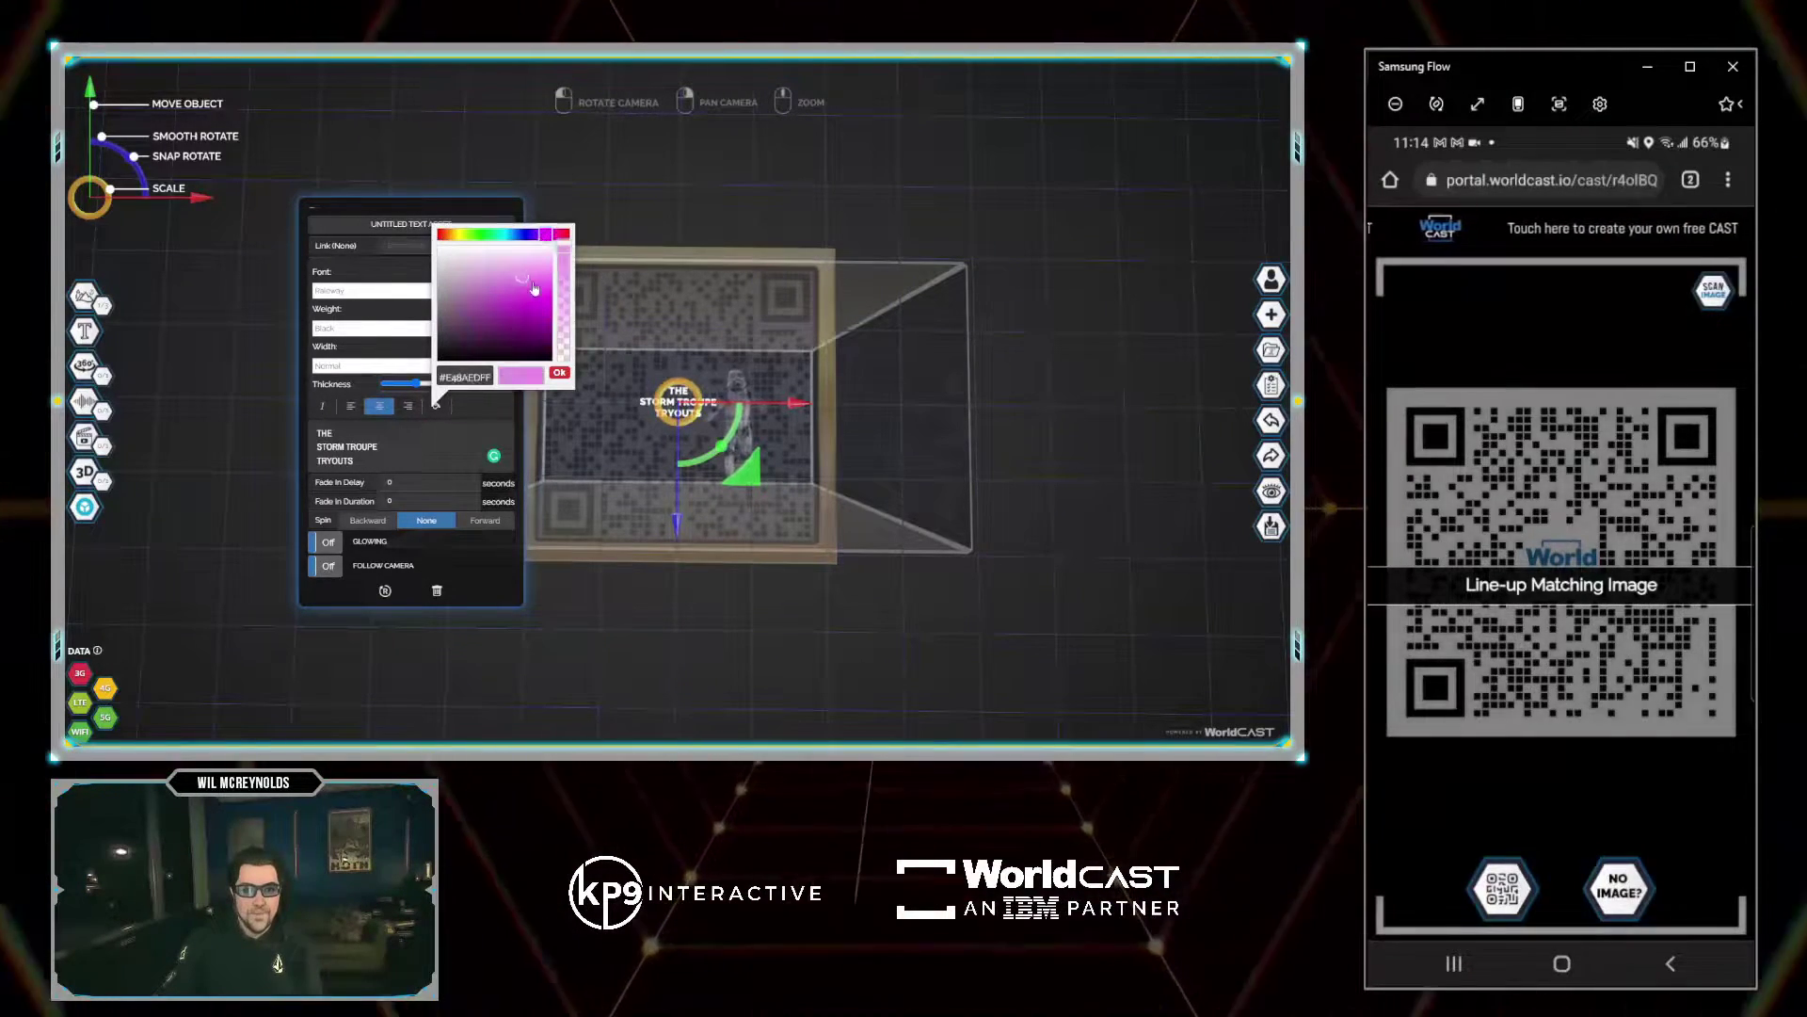
pyautogui.click(559, 372)
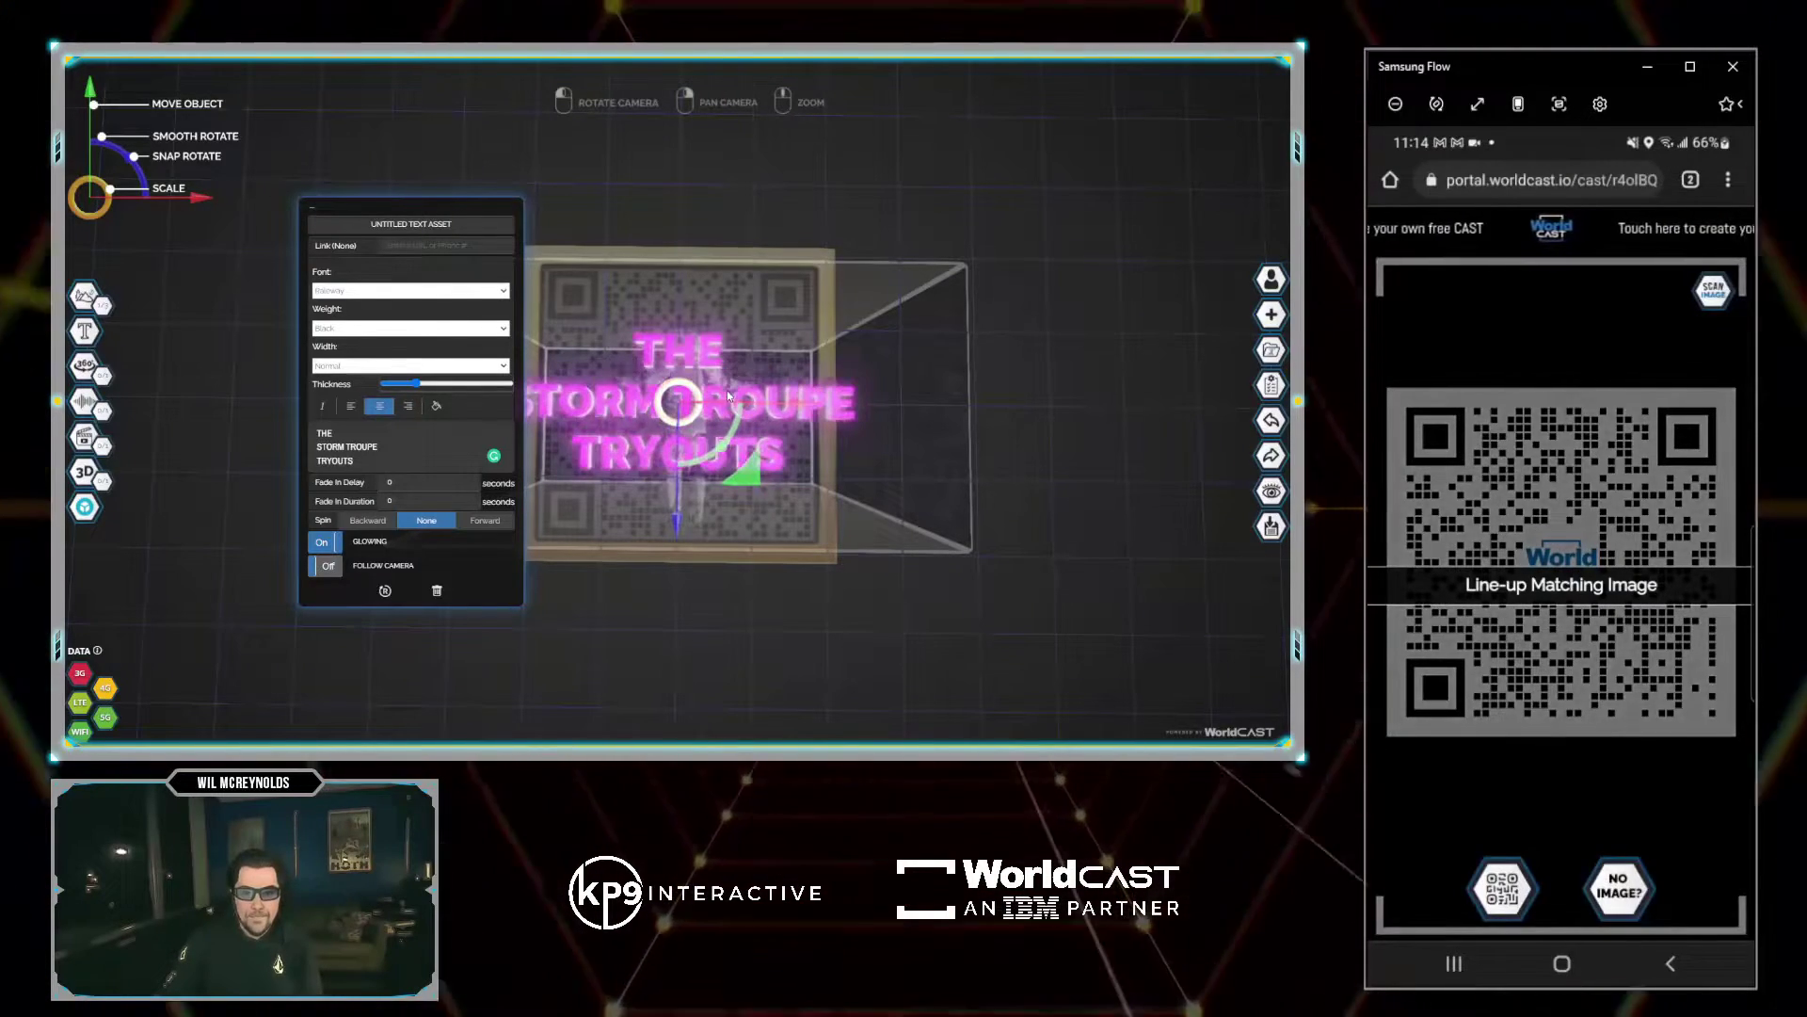
pyautogui.moveTo(725, 394); pyautogui.dragTo(909, 380)
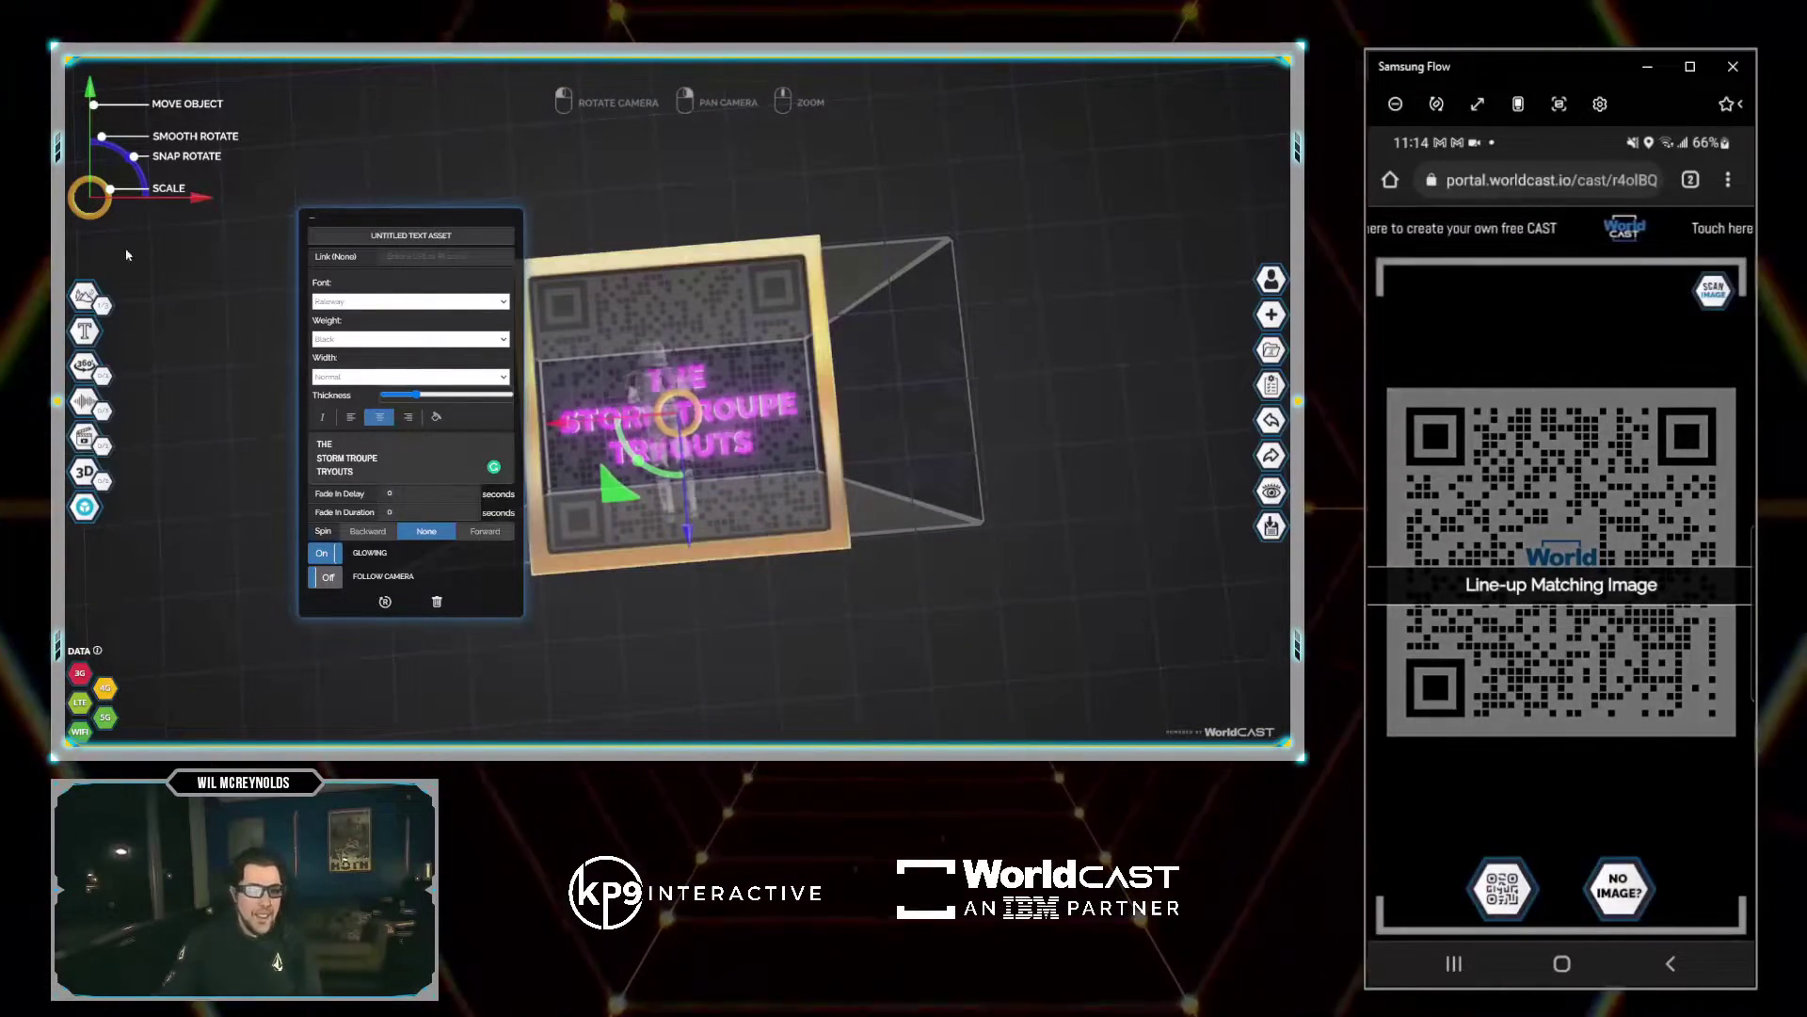
# Step: Upload the TOUCH HERE TO SIGNUP image and place it above the title
pyautogui.click(84, 506)
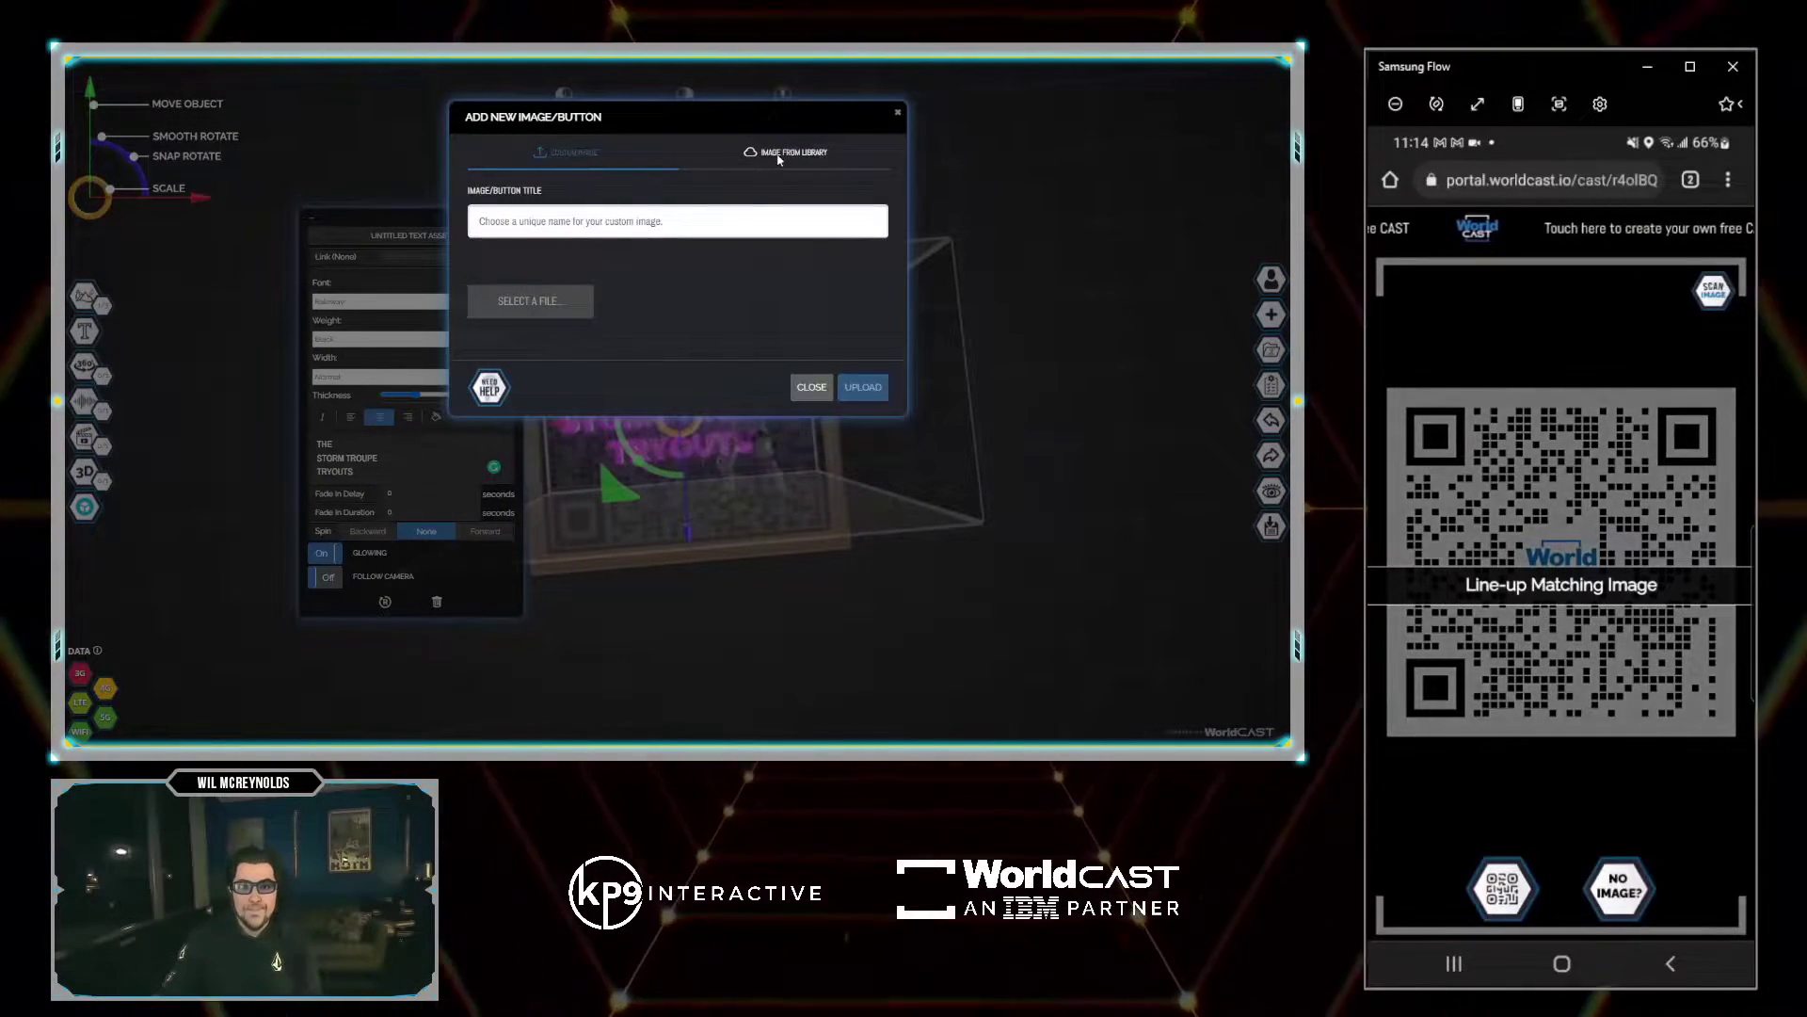
pyautogui.click(779, 158)
pyautogui.click(566, 152)
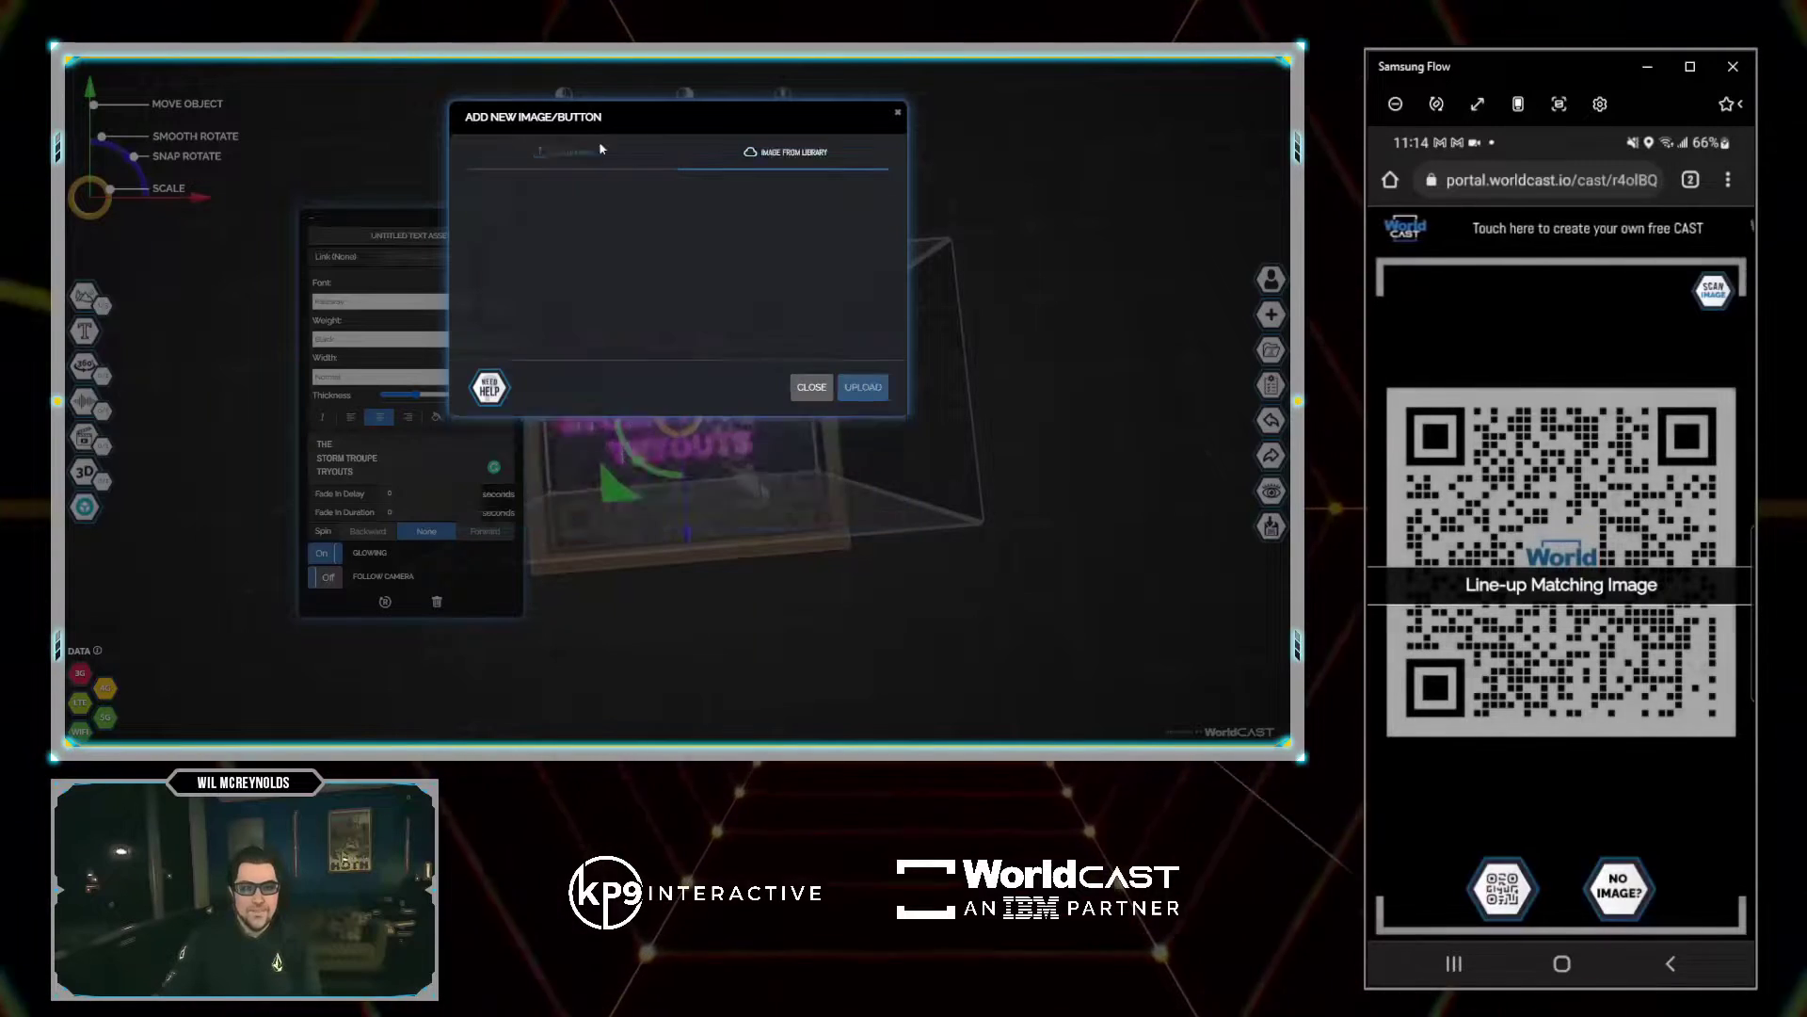
pyautogui.click(530, 301)
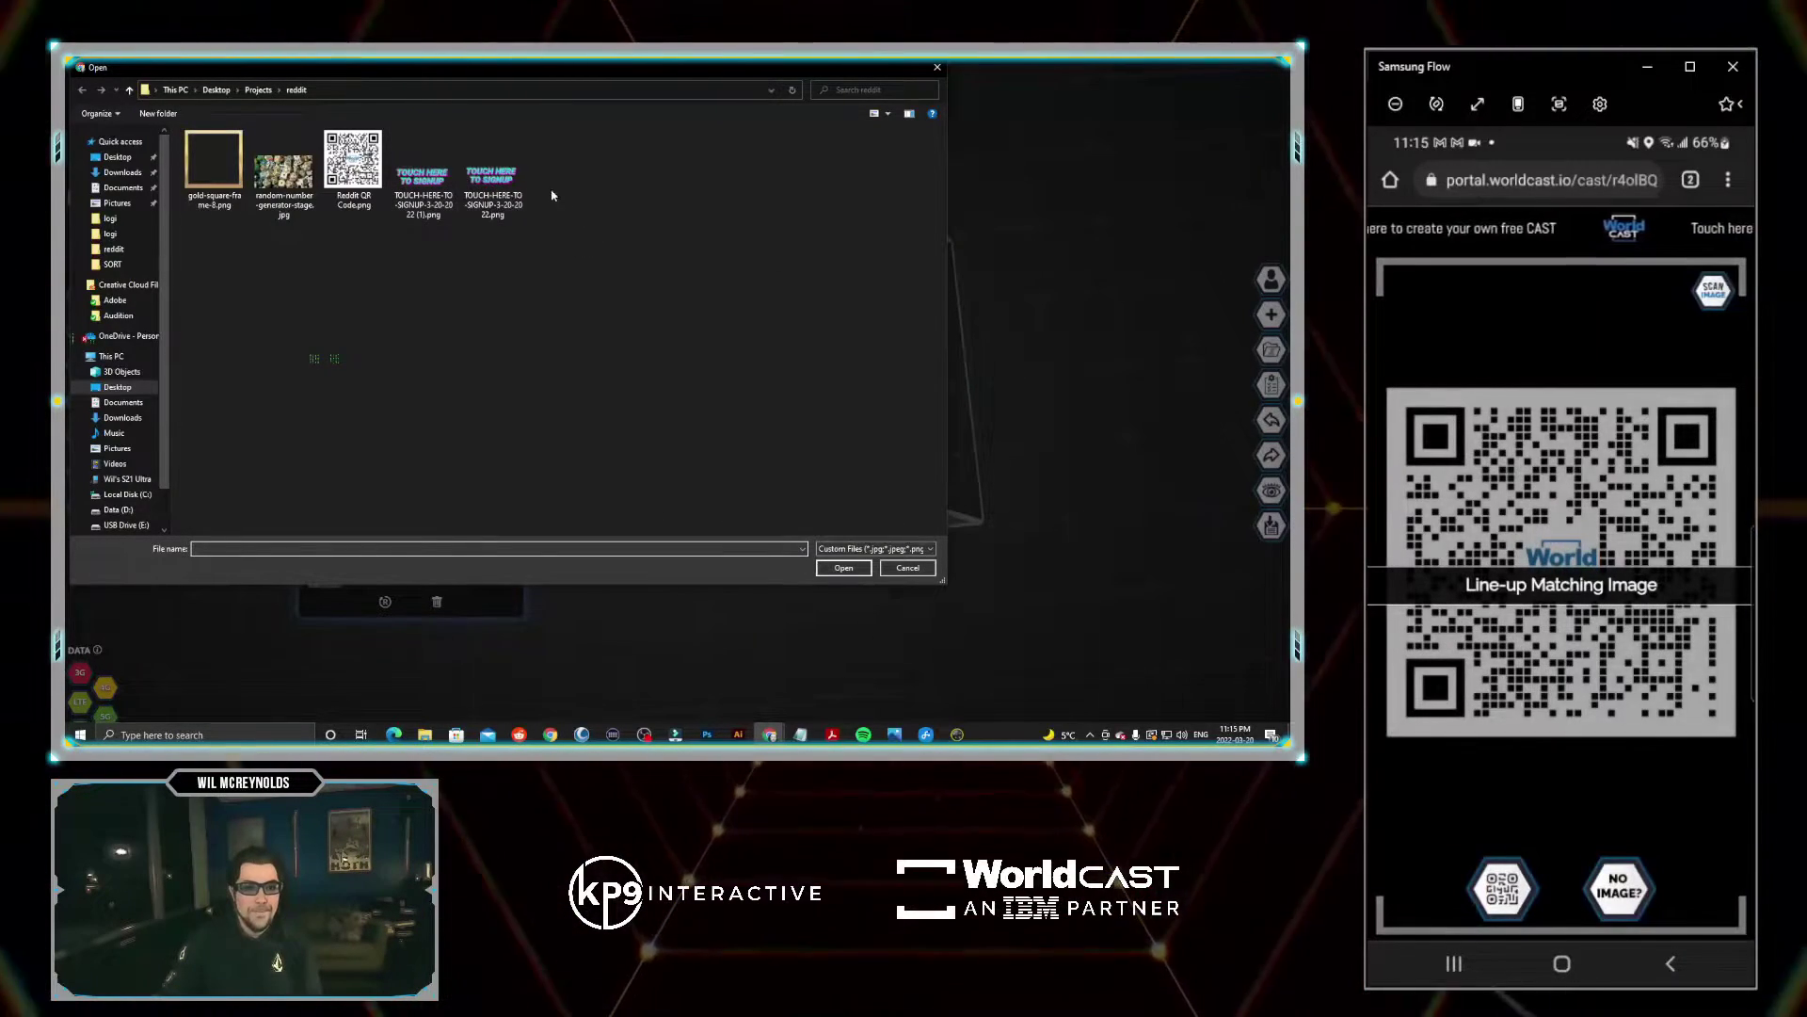
pyautogui.doubleClick(492, 177)
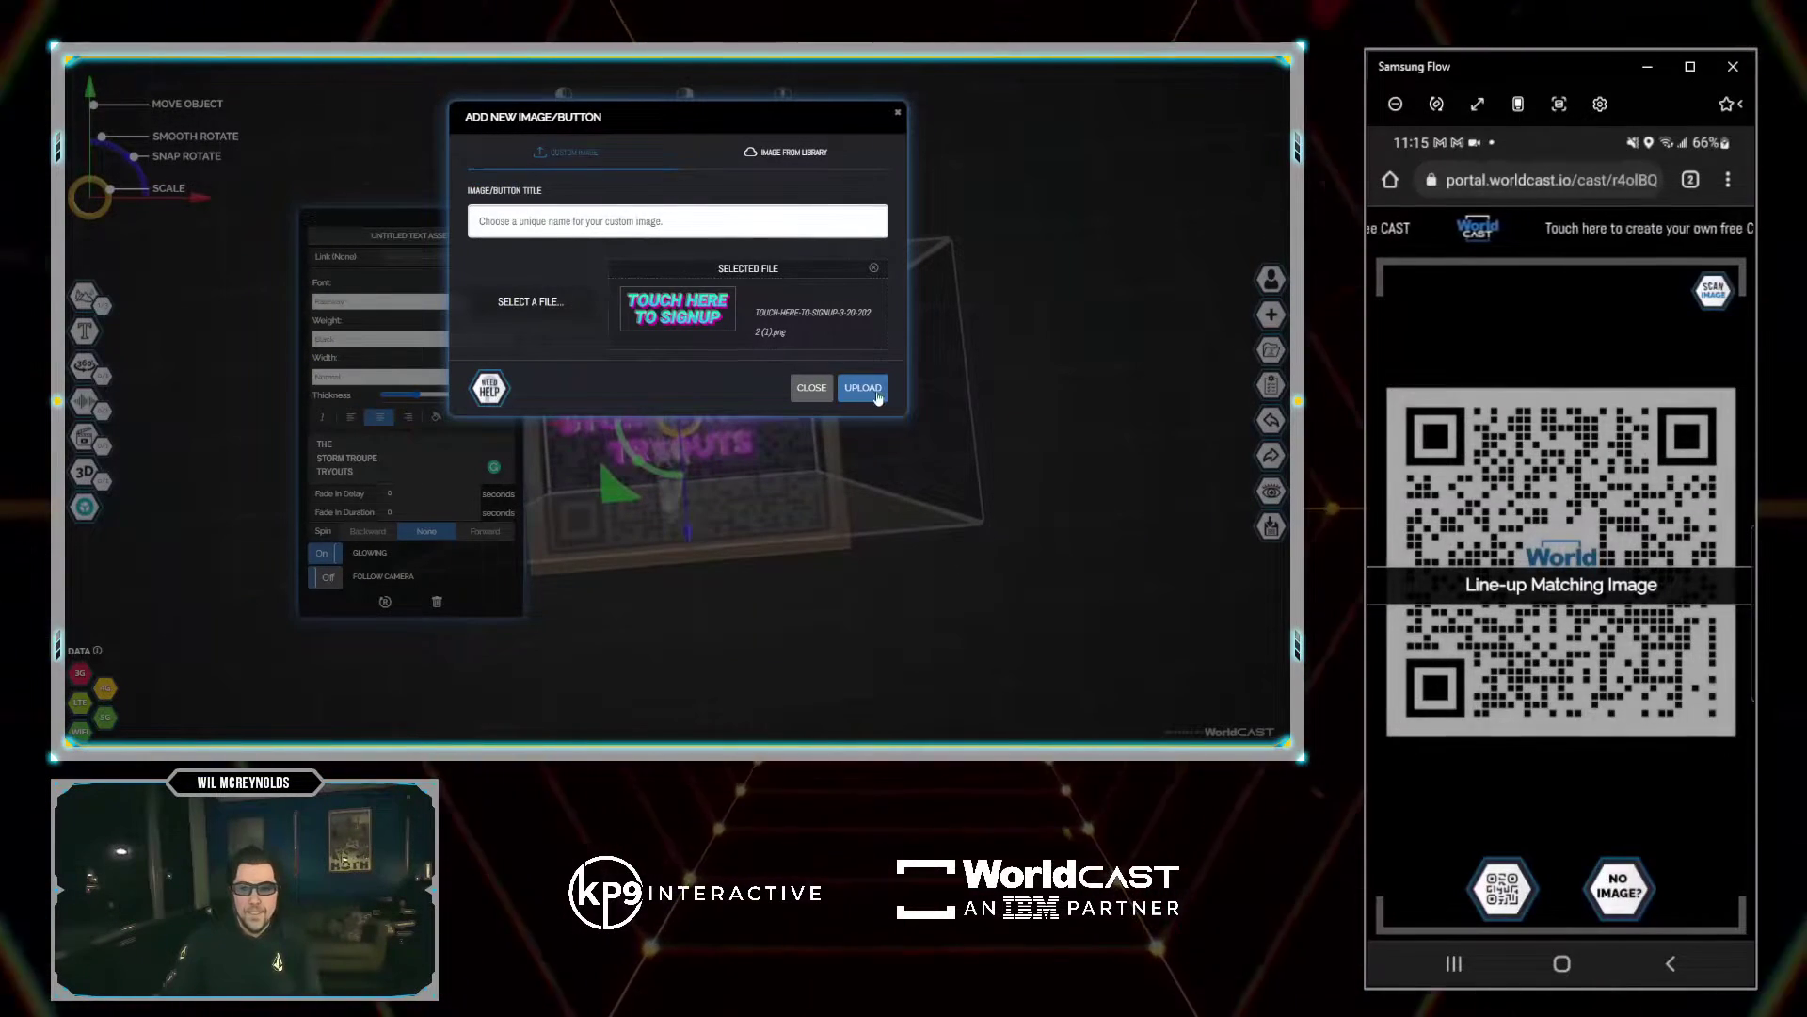
pyautogui.click(876, 396)
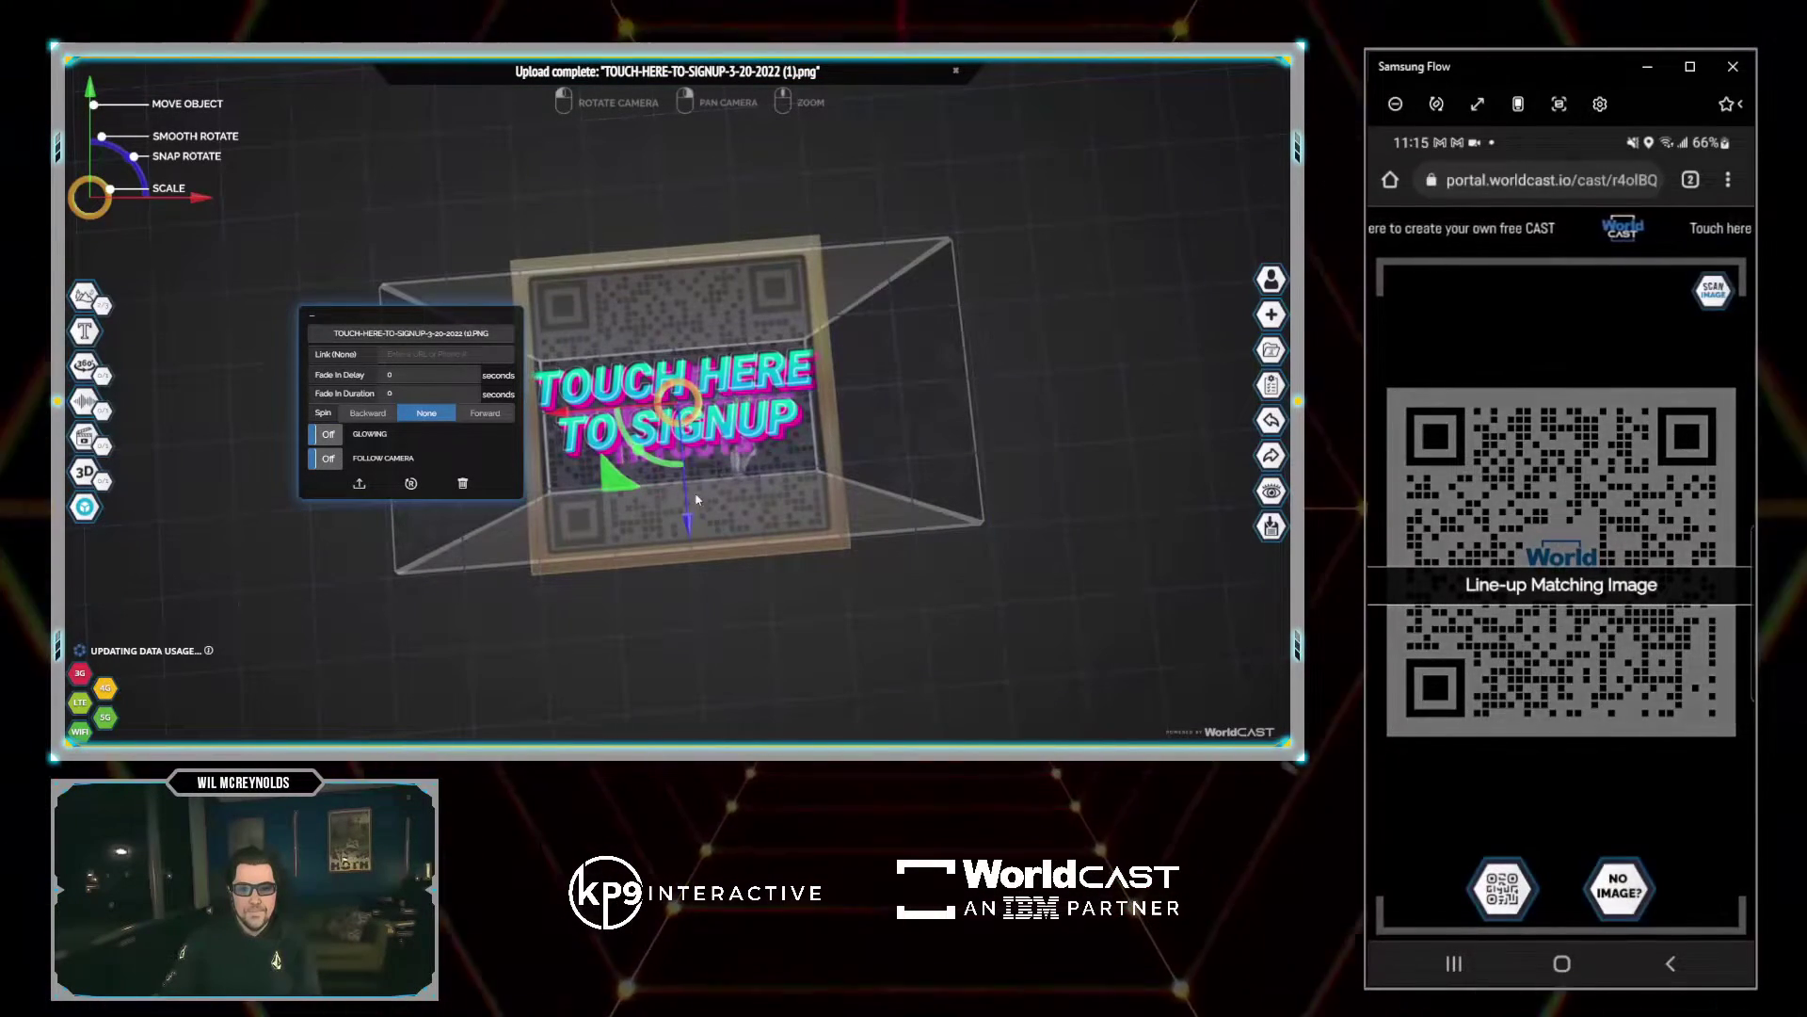
pyautogui.moveTo(698, 498); pyautogui.dragTo(662, 379)
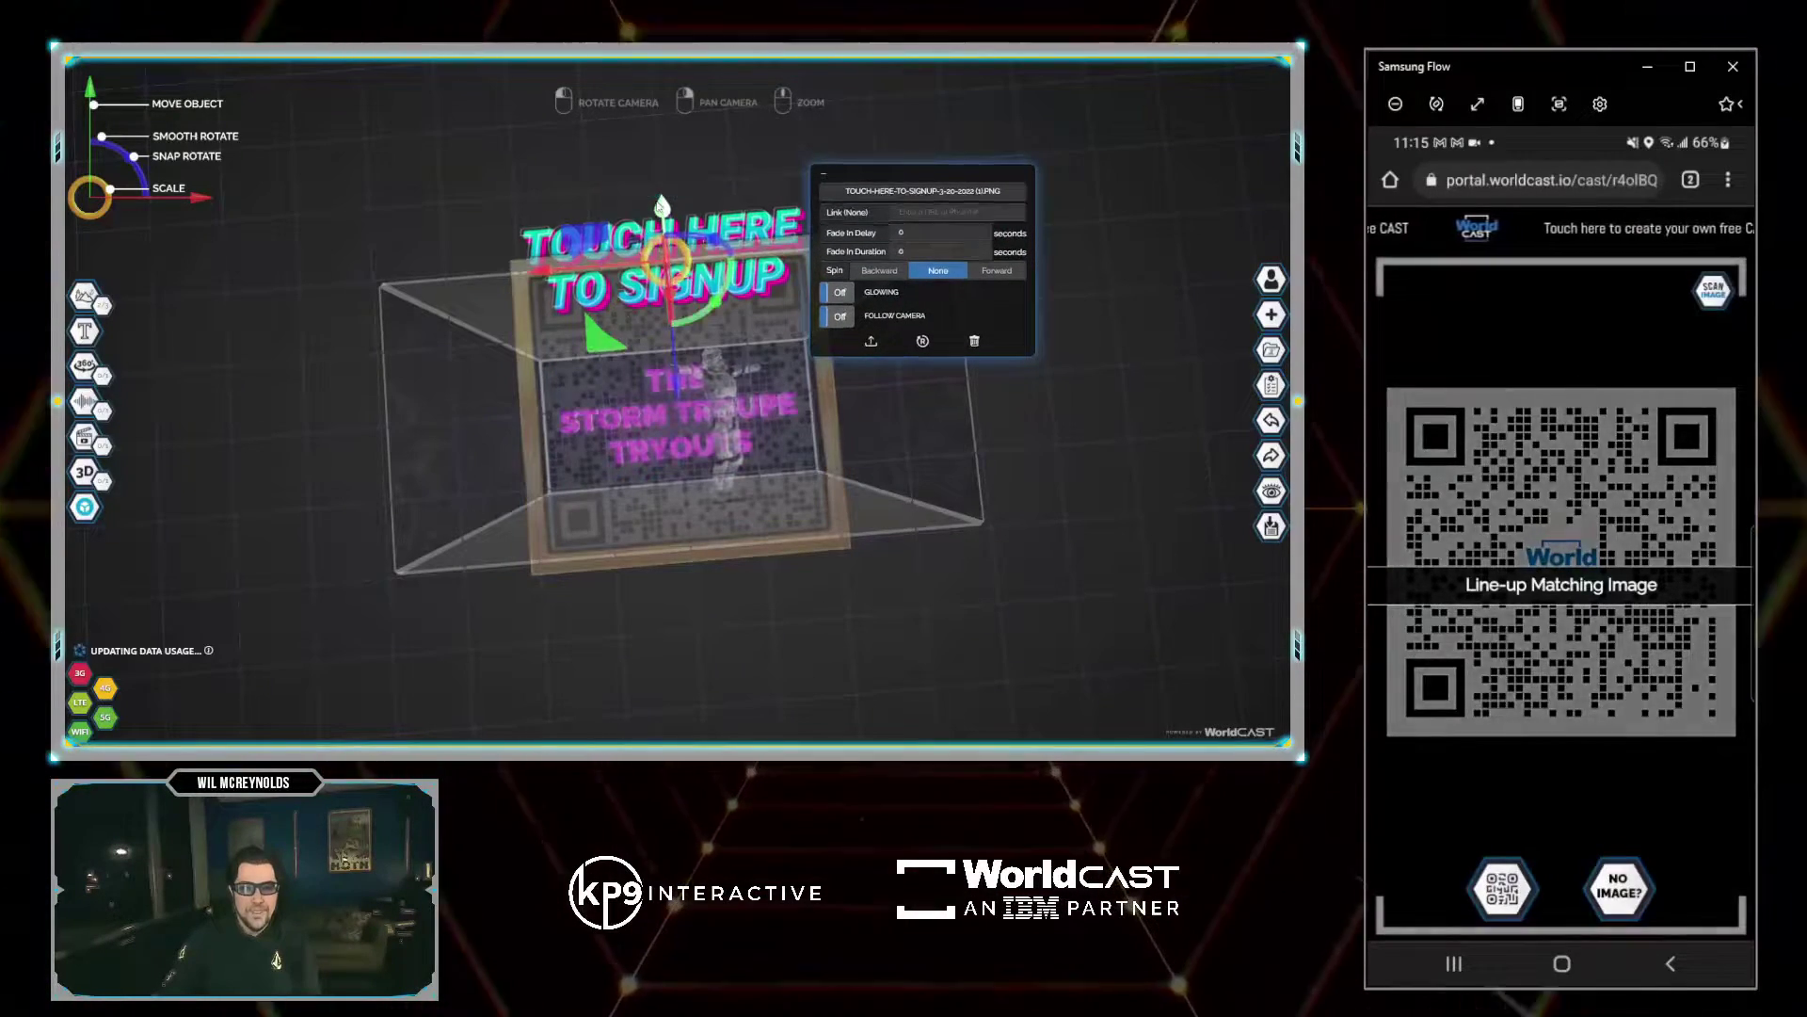
pyautogui.moveTo(661, 204); pyautogui.dragTo(936, 302)
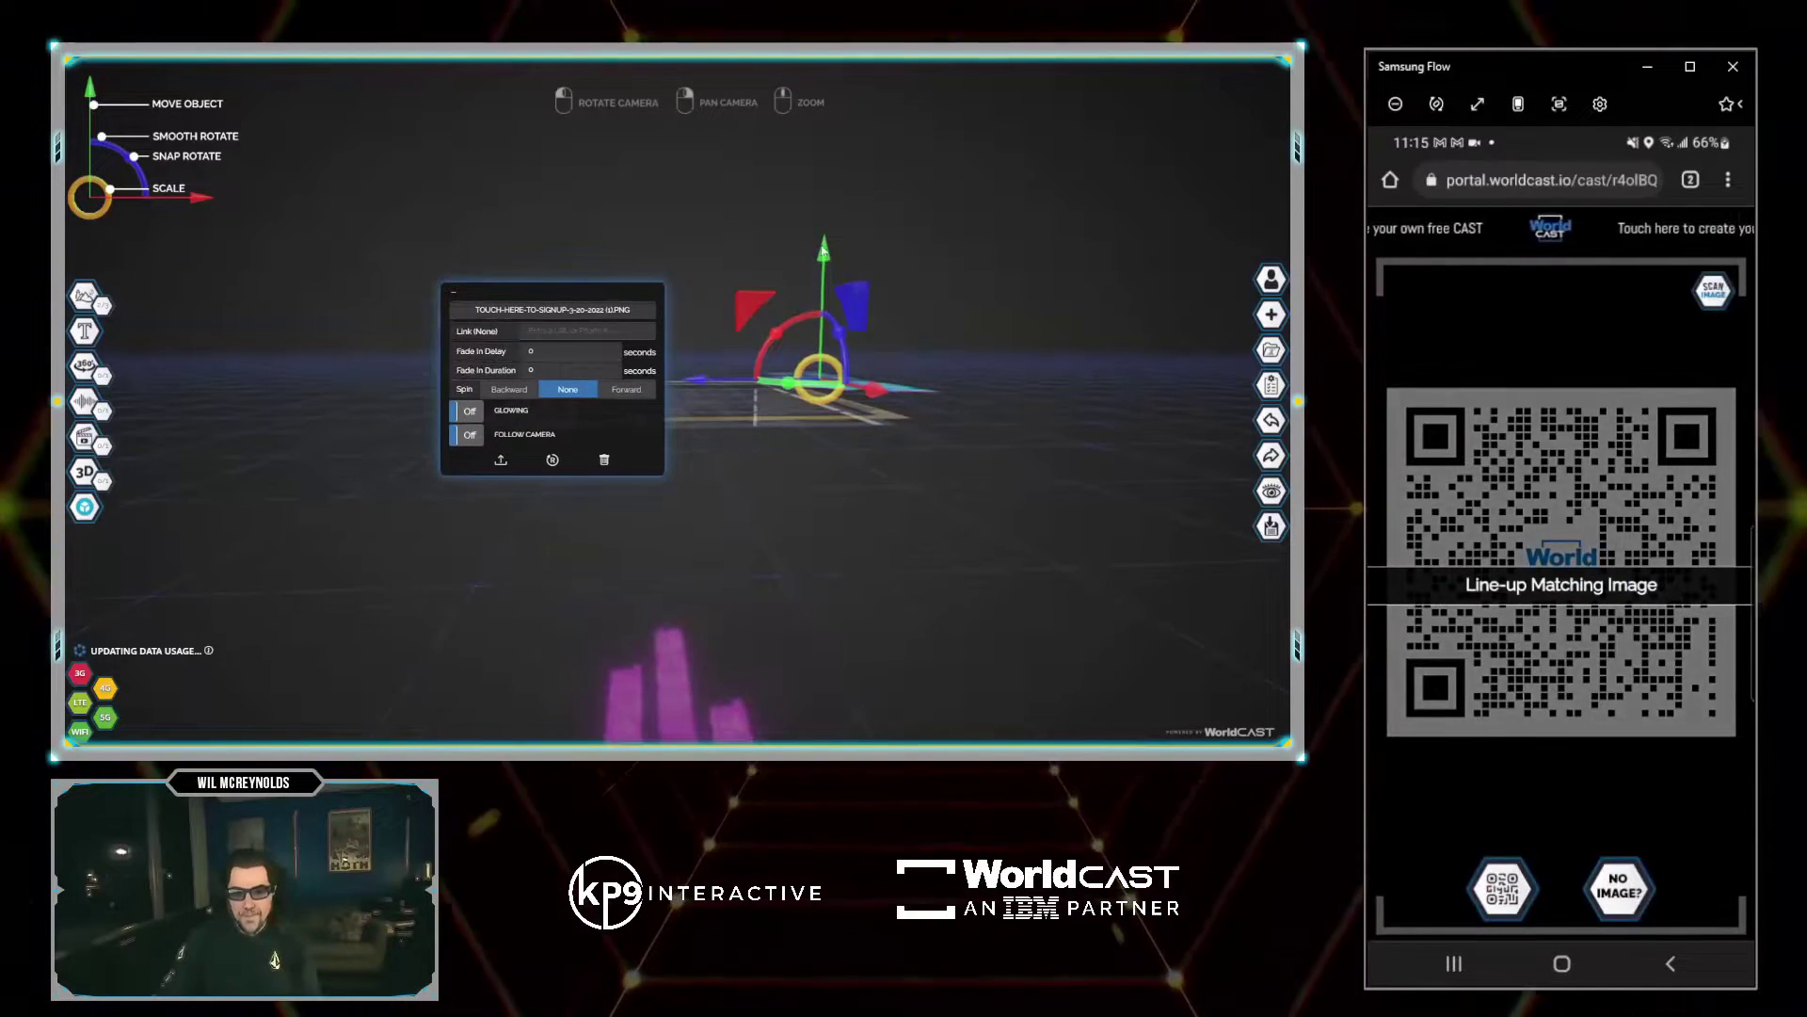
pyautogui.moveTo(823, 240); pyautogui.dragTo(847, 396)
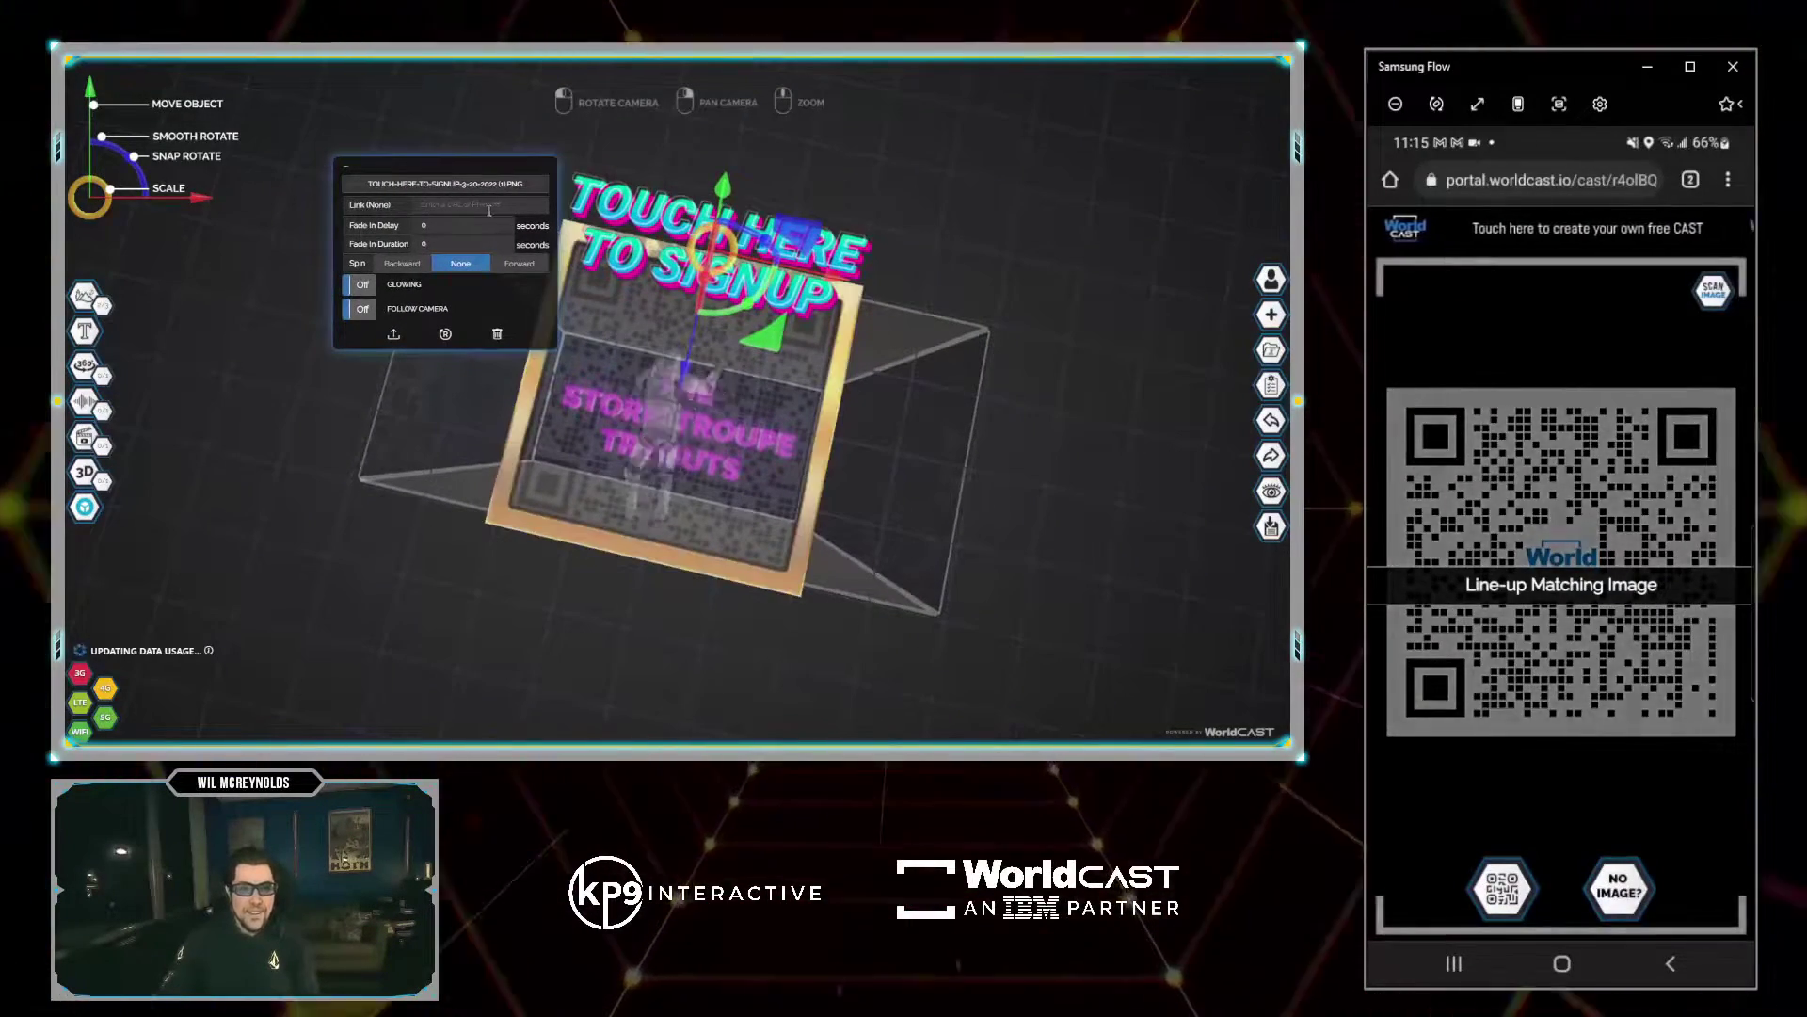
pyautogui.click(415, 229)
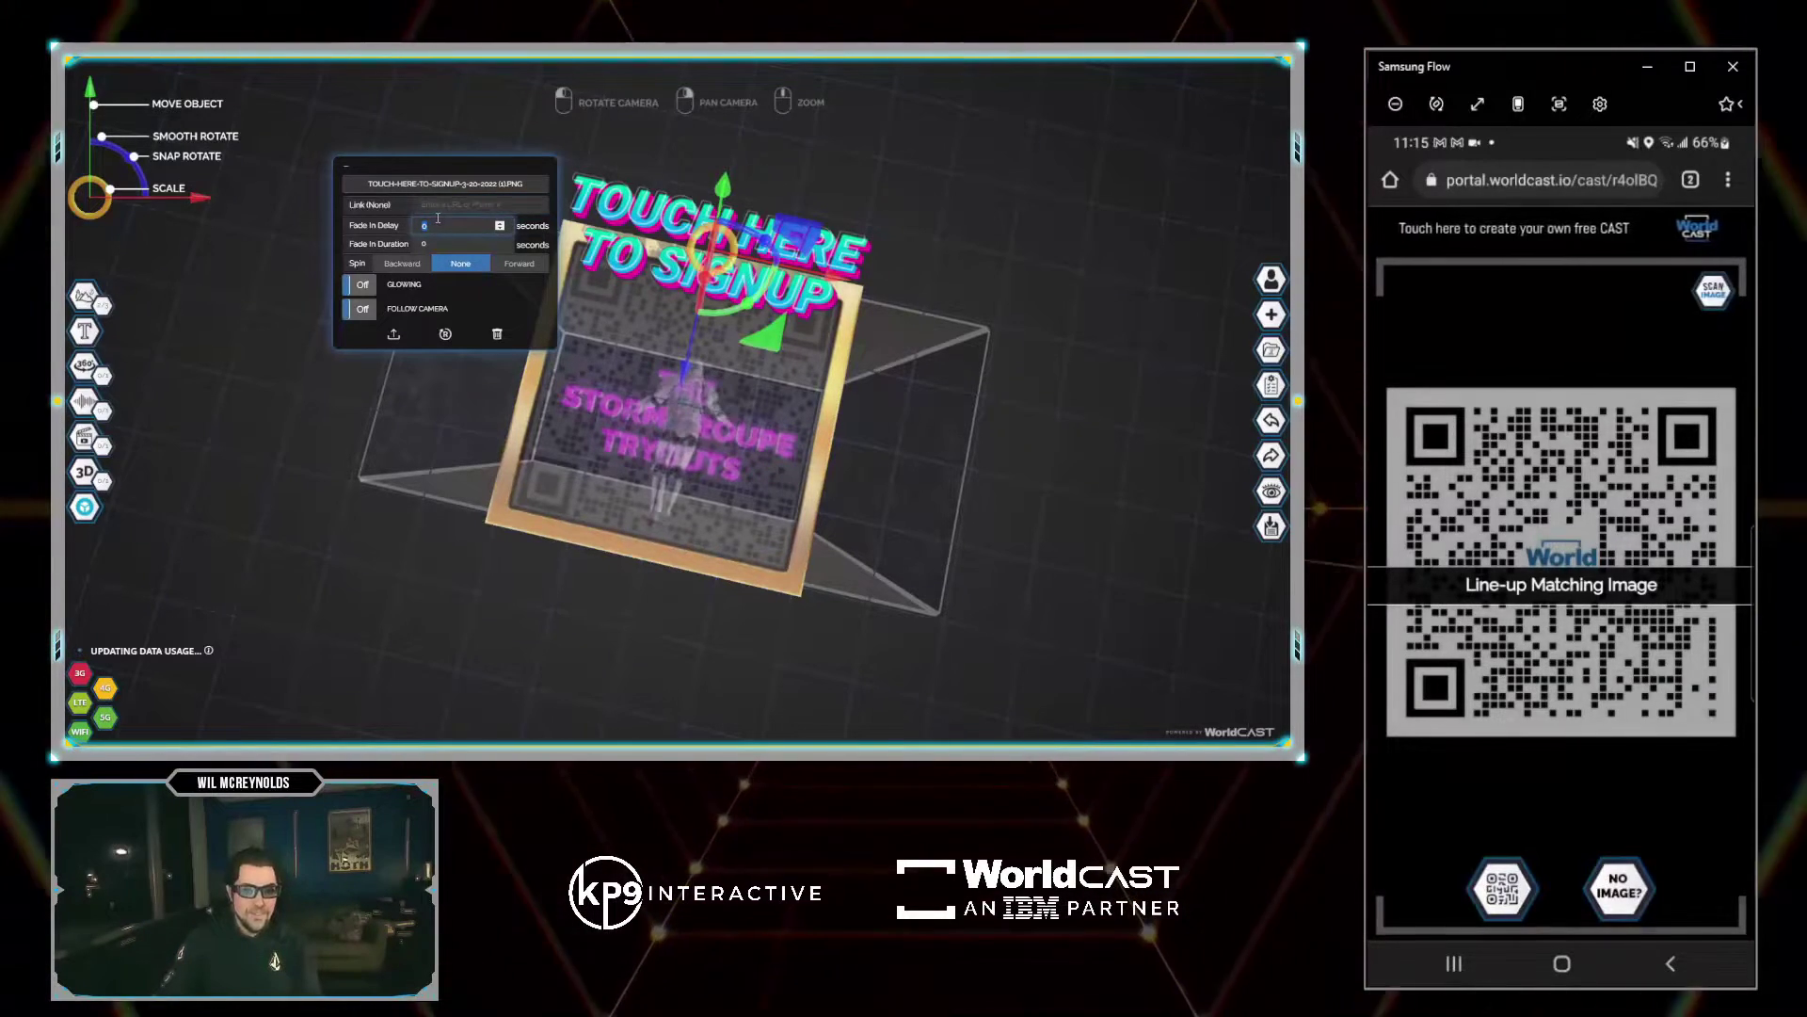
pyautogui.write('4')
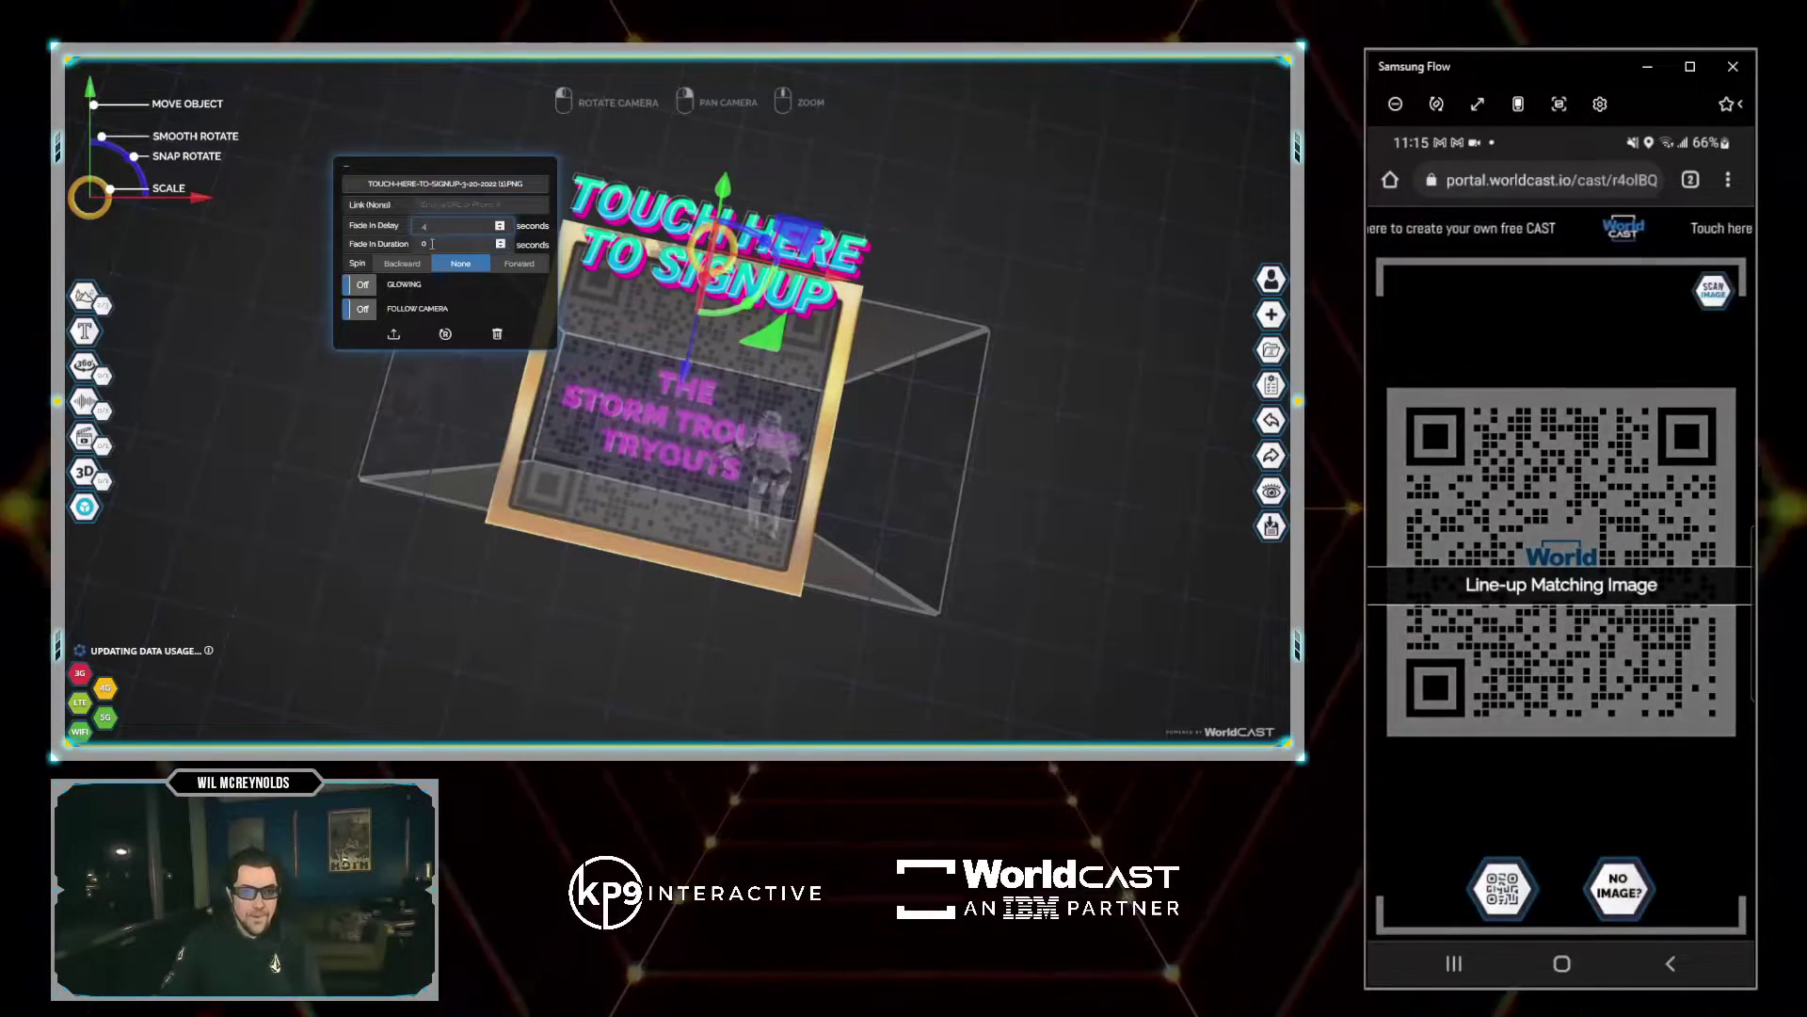
pyautogui.click(422, 246)
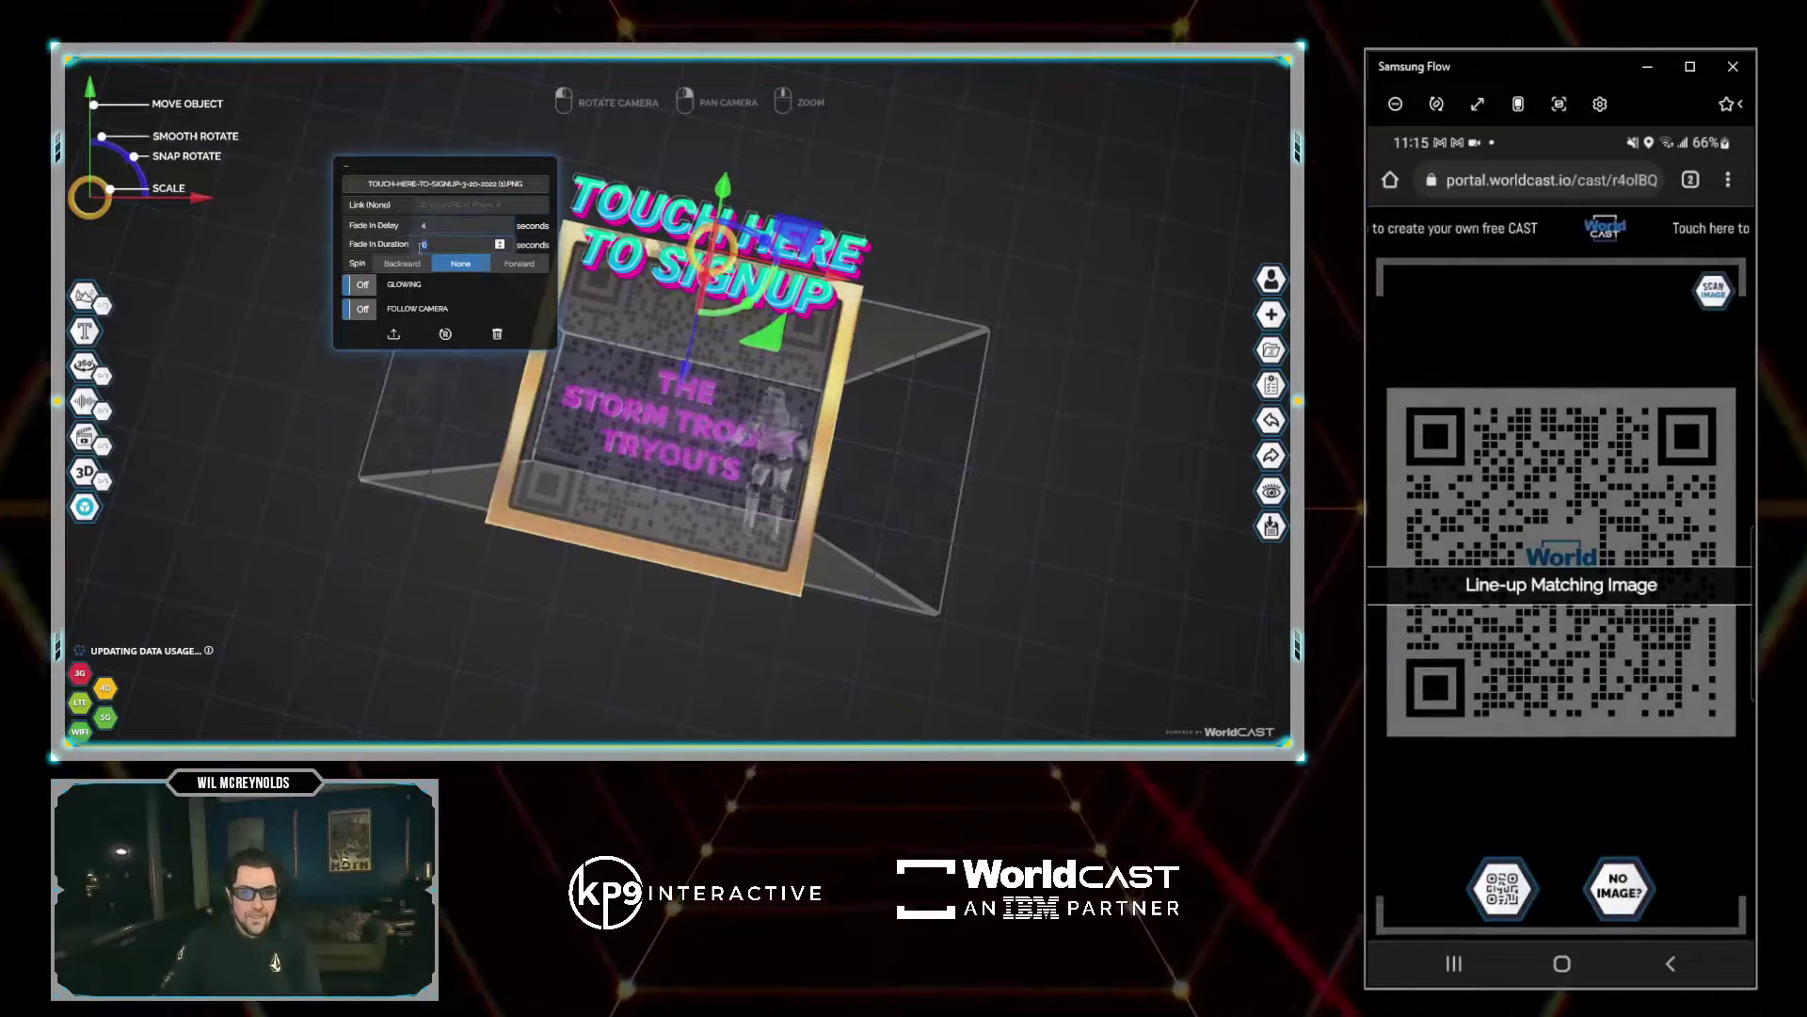
pyautogui.click(464, 207)
pyautogui.write('www.wor')
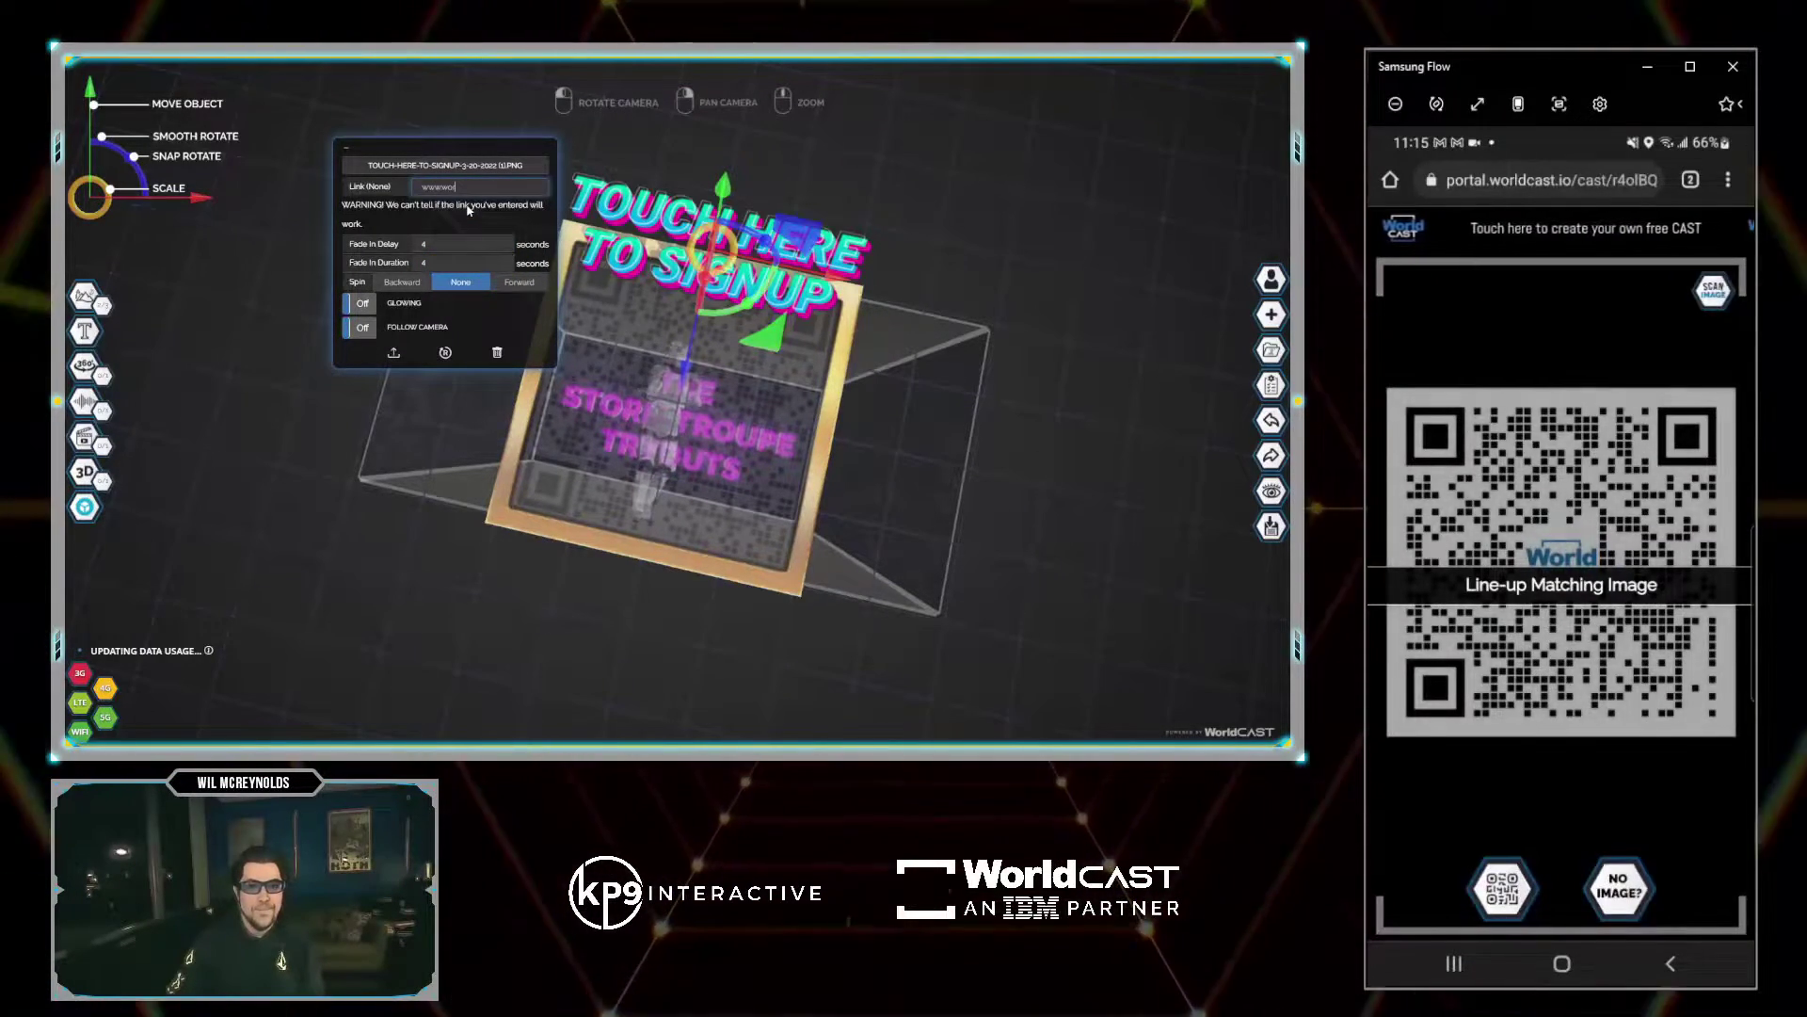
pyautogui.write('ldcast.io')
pyautogui.press('Return')
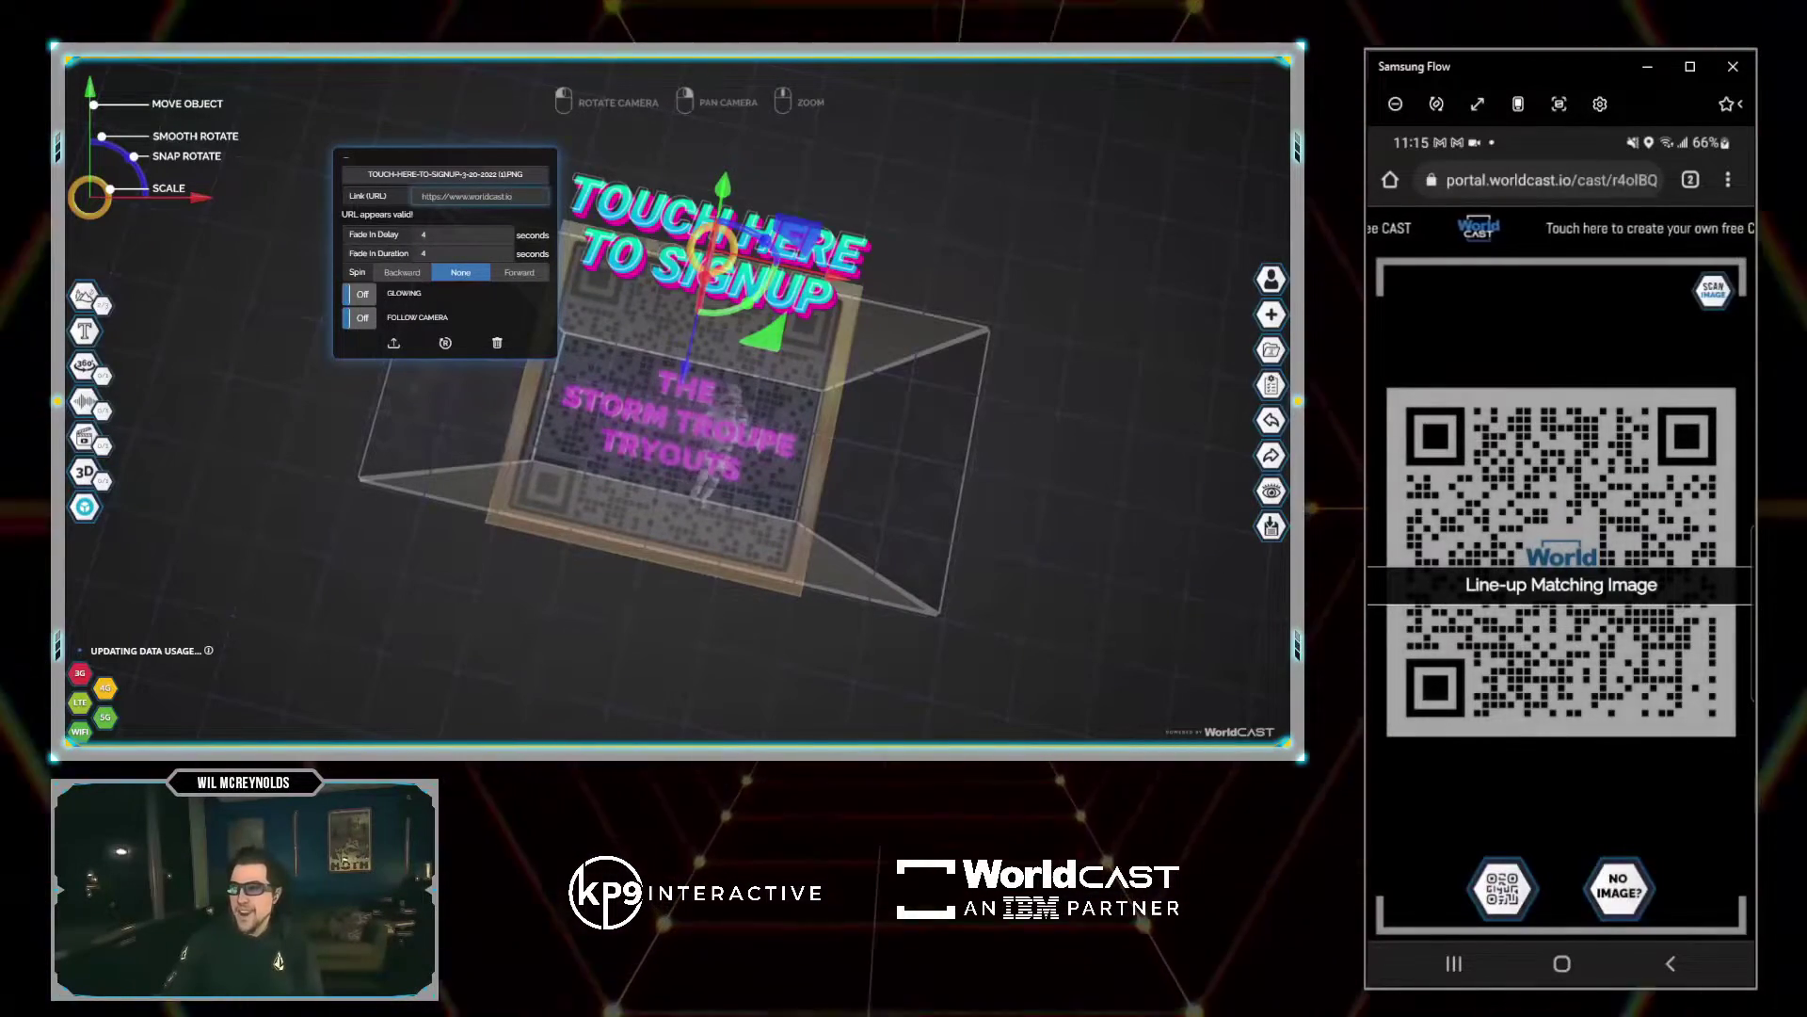
# Step: Drop Bounty Hunter.mp3 from the reddit folder into the scene, then view from top with overlays hidden
pyautogui.moveTo(1294, 141); pyautogui.dragTo(948, 147)
pyautogui.moveTo(936, 311); pyautogui.dragTo(1033, 602)
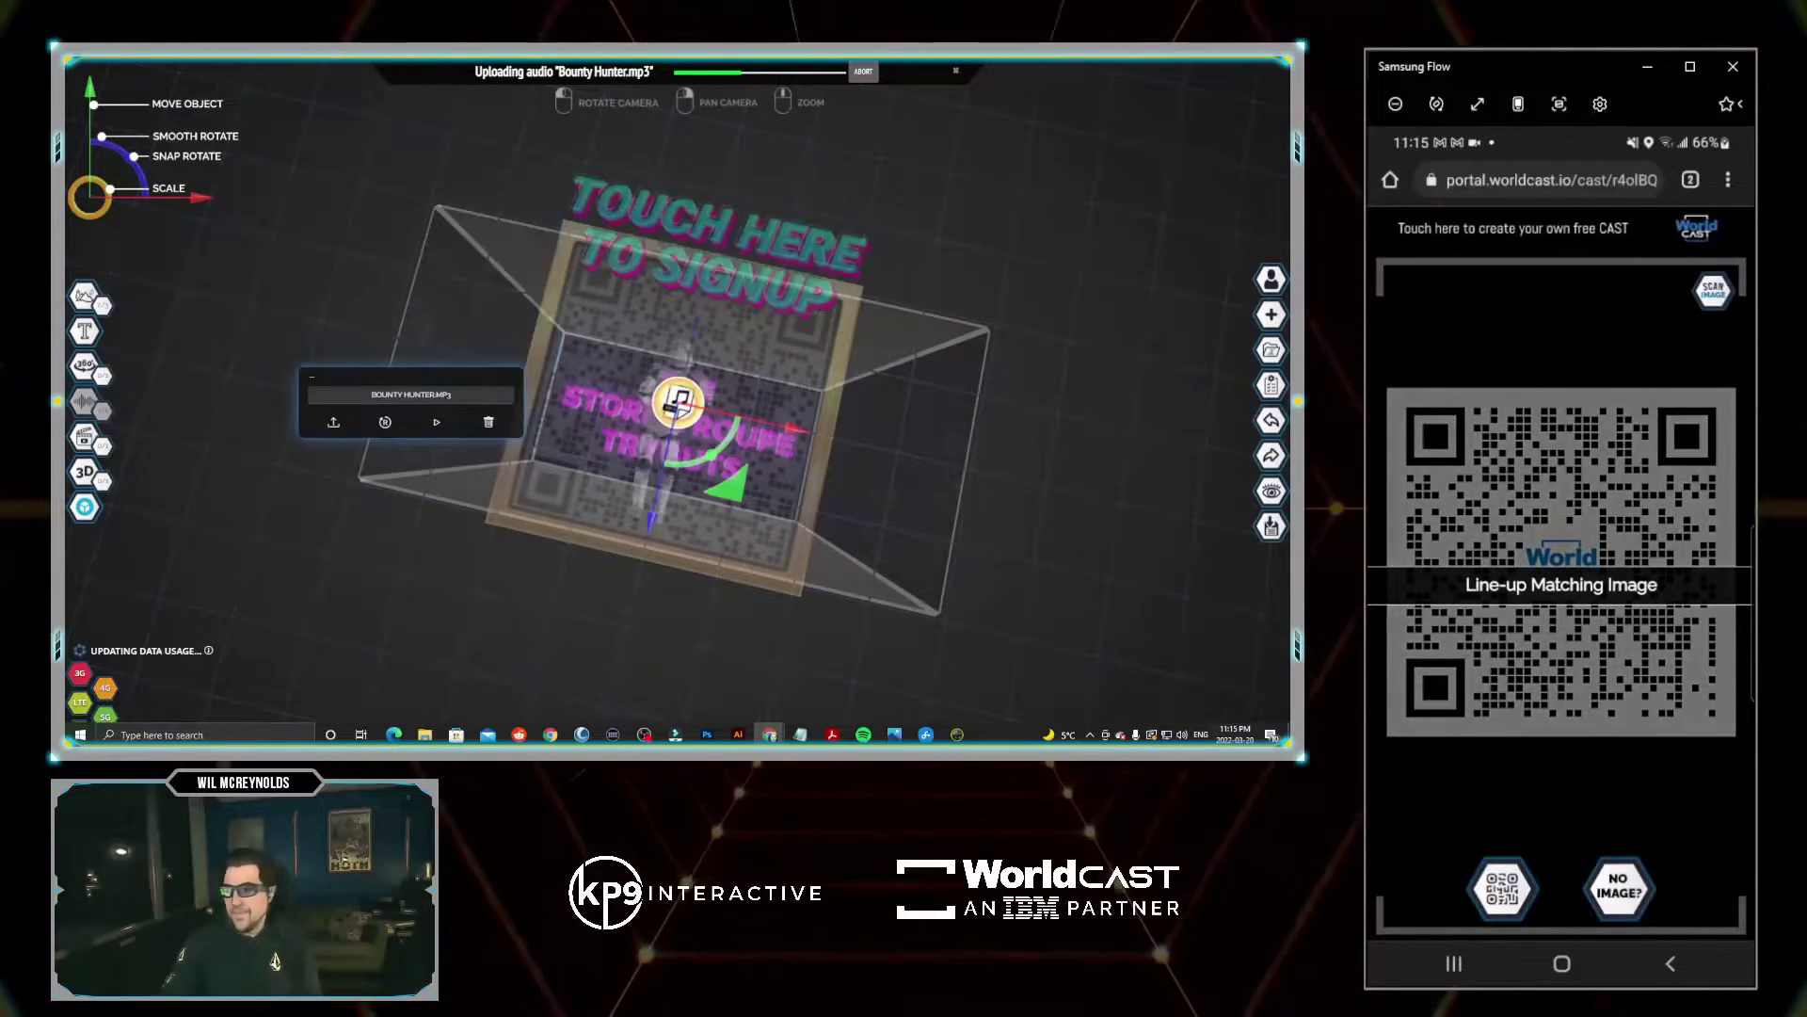
pyautogui.click(1272, 526)
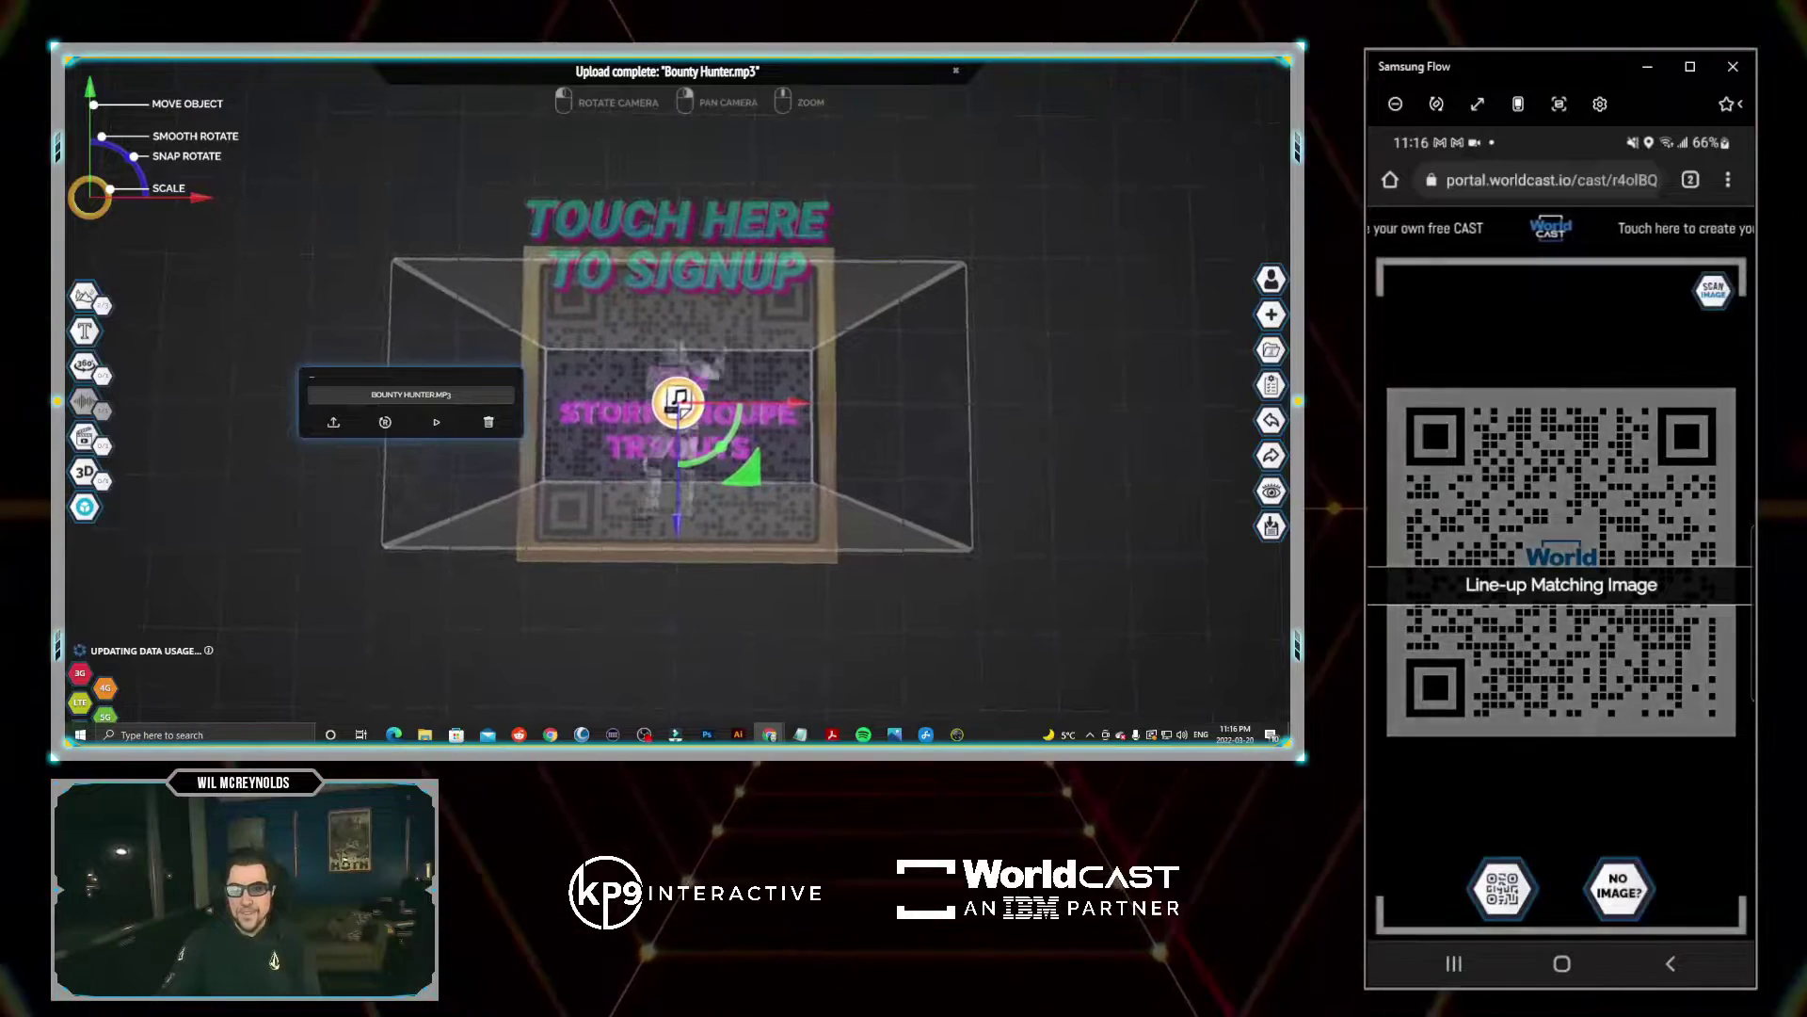
pyautogui.click(1272, 491)
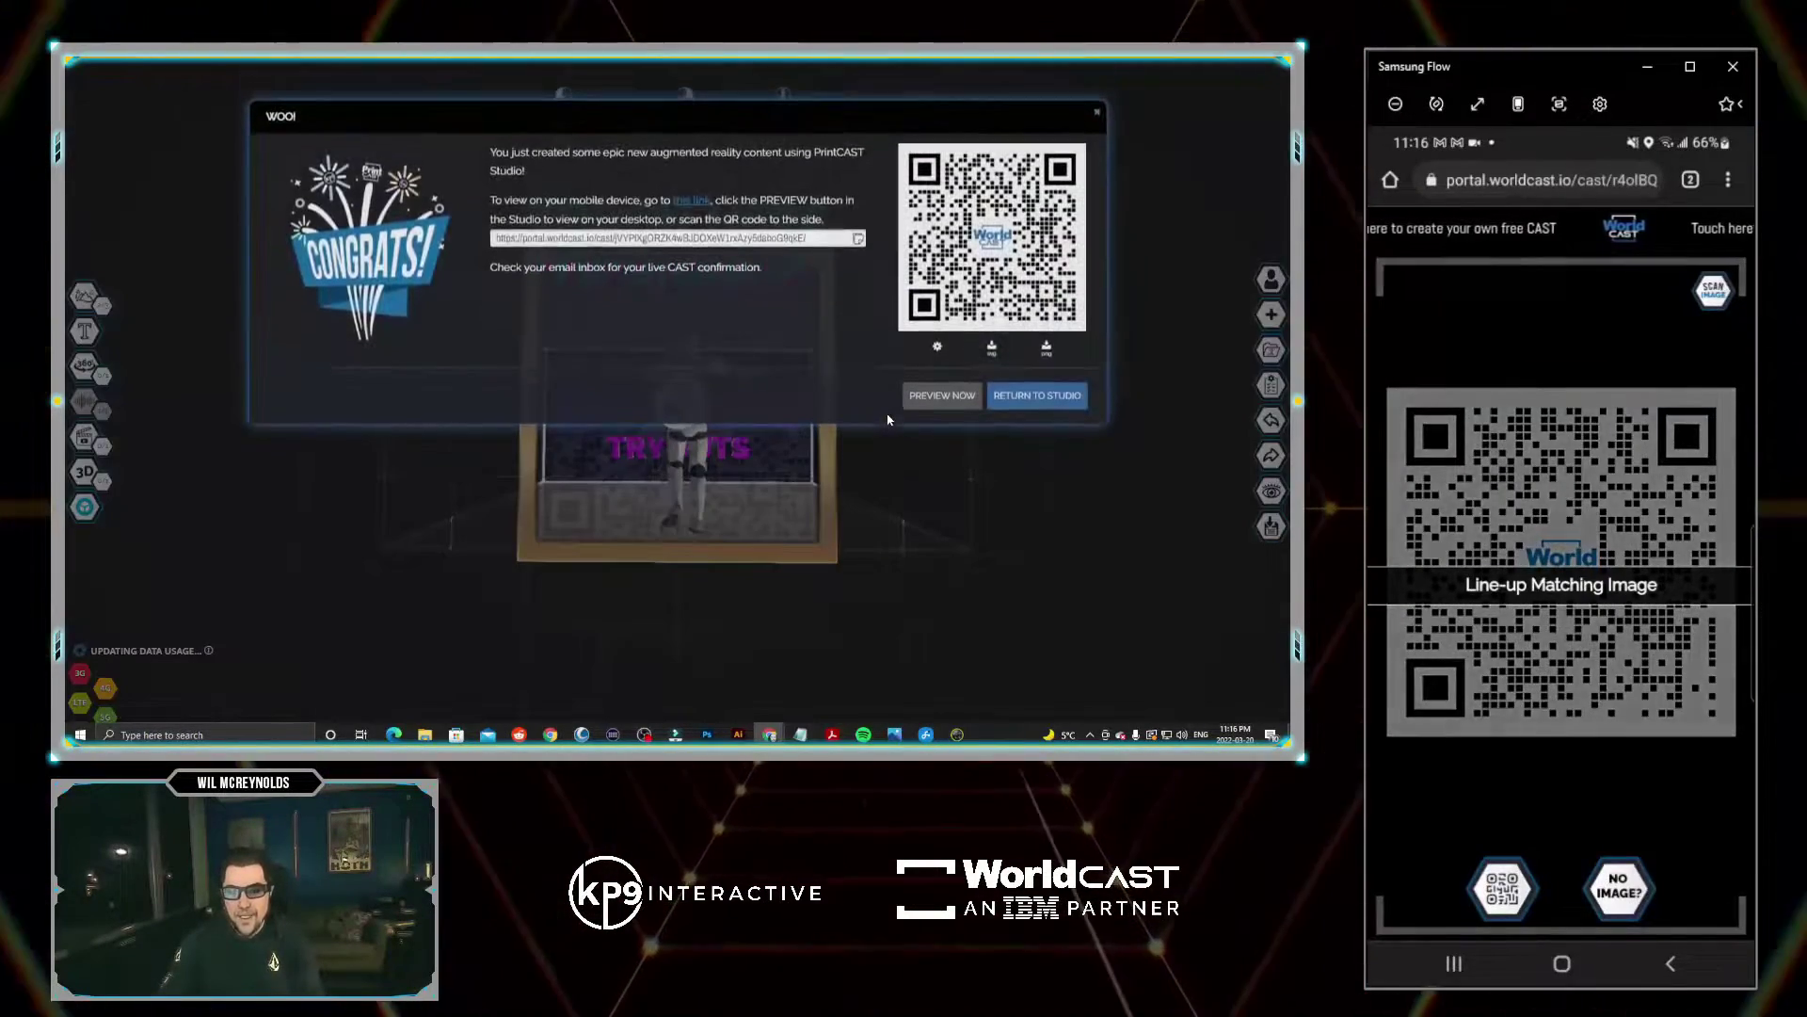
# Step: Leave the WOO! congratulations dialog via RETURN TO STUDIO
pyautogui.click(1036, 399)
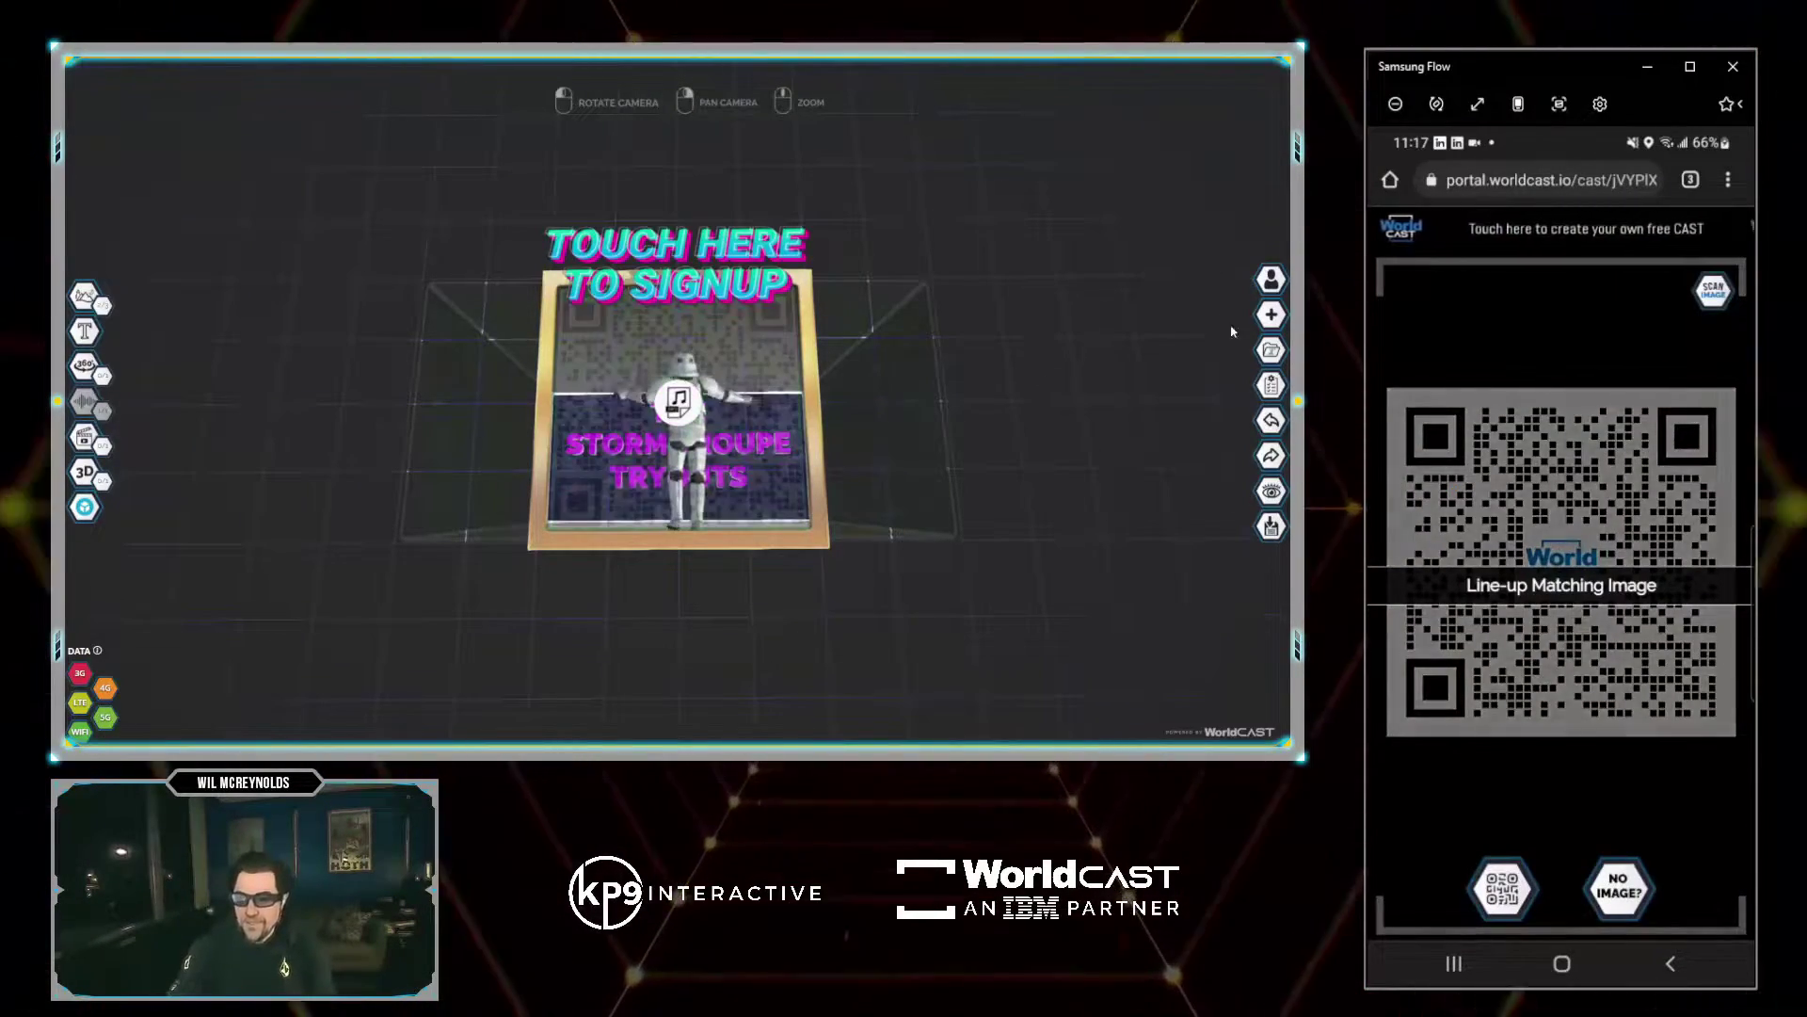
pyautogui.click(1272, 350)
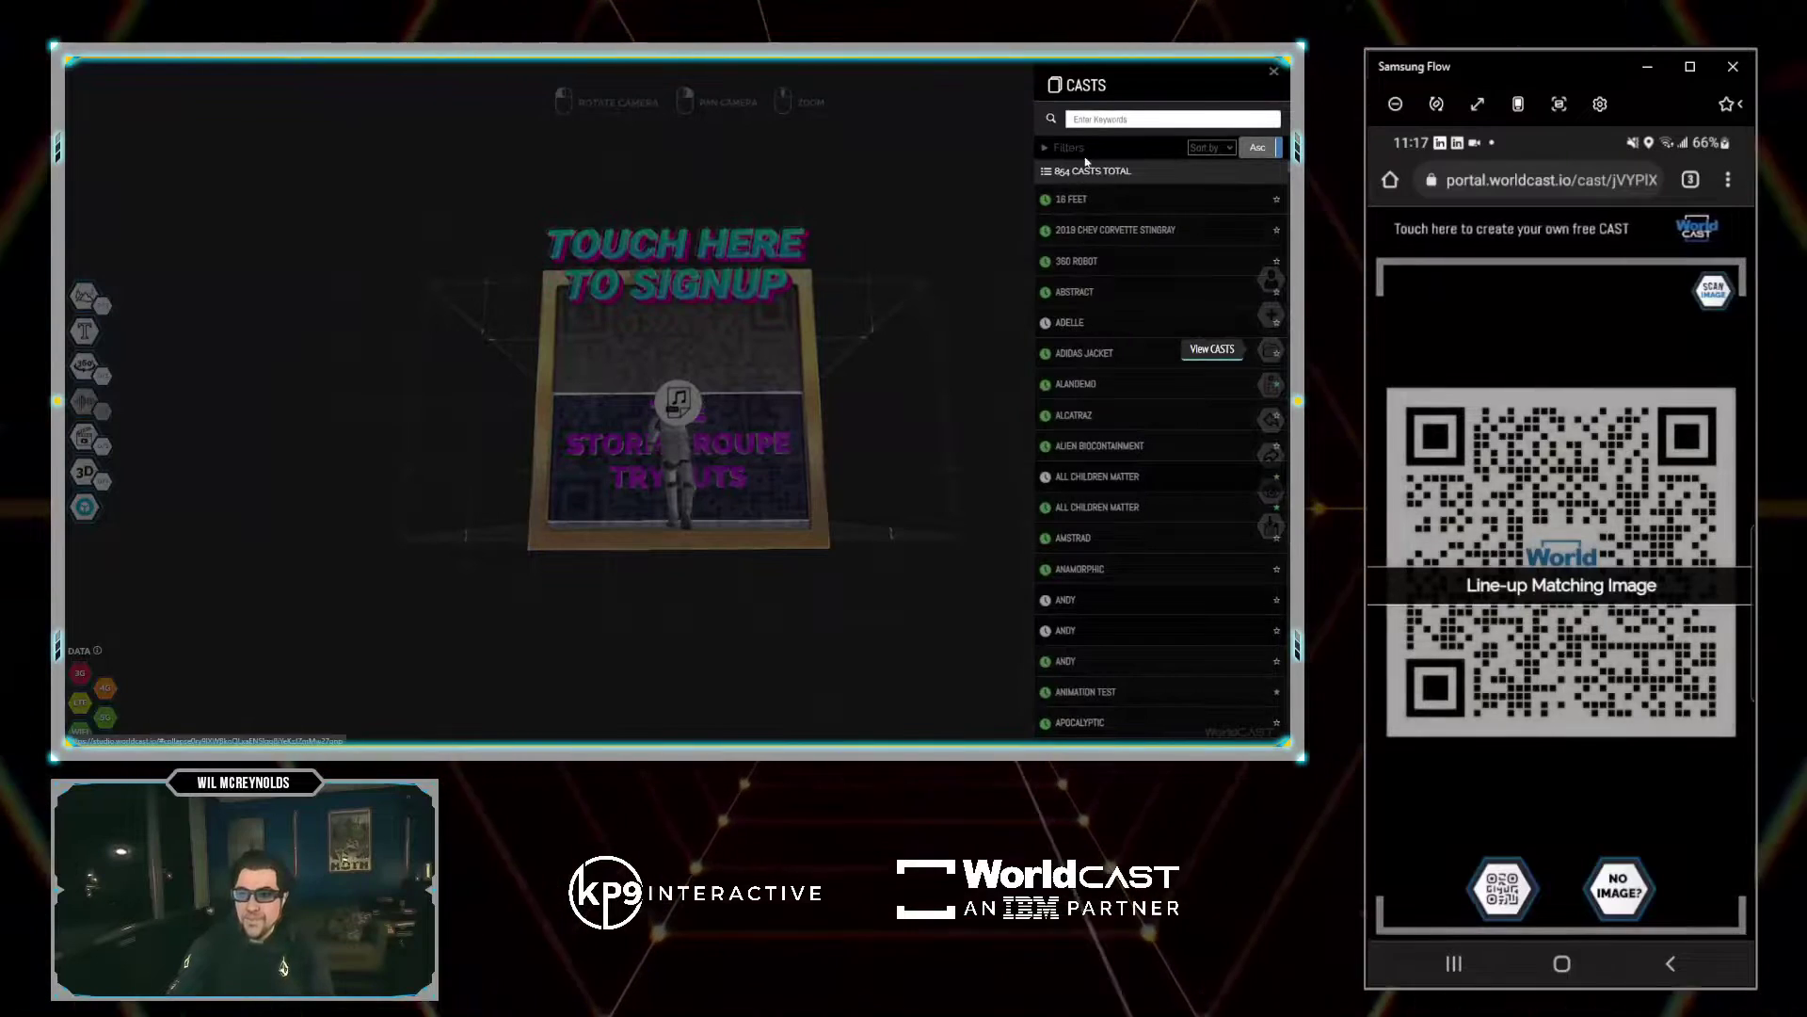
pyautogui.click(1089, 120)
pyautogui.write('box')
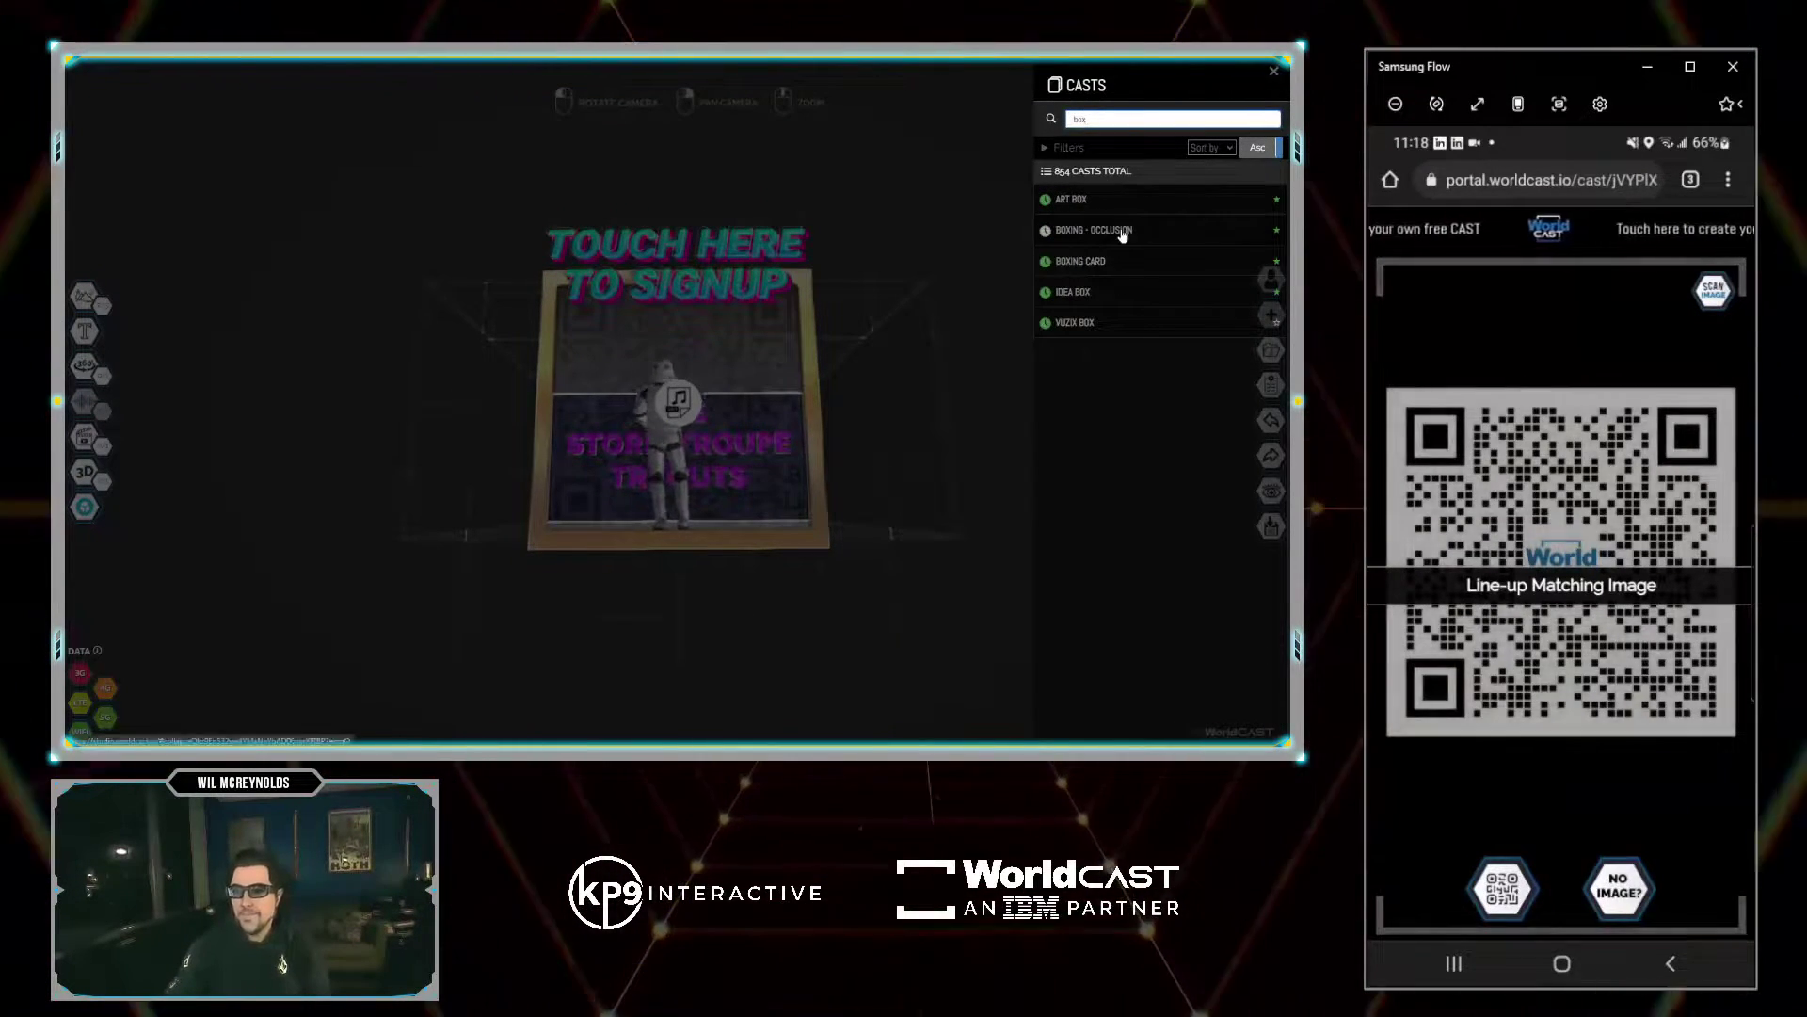
pyautogui.click(1095, 262)
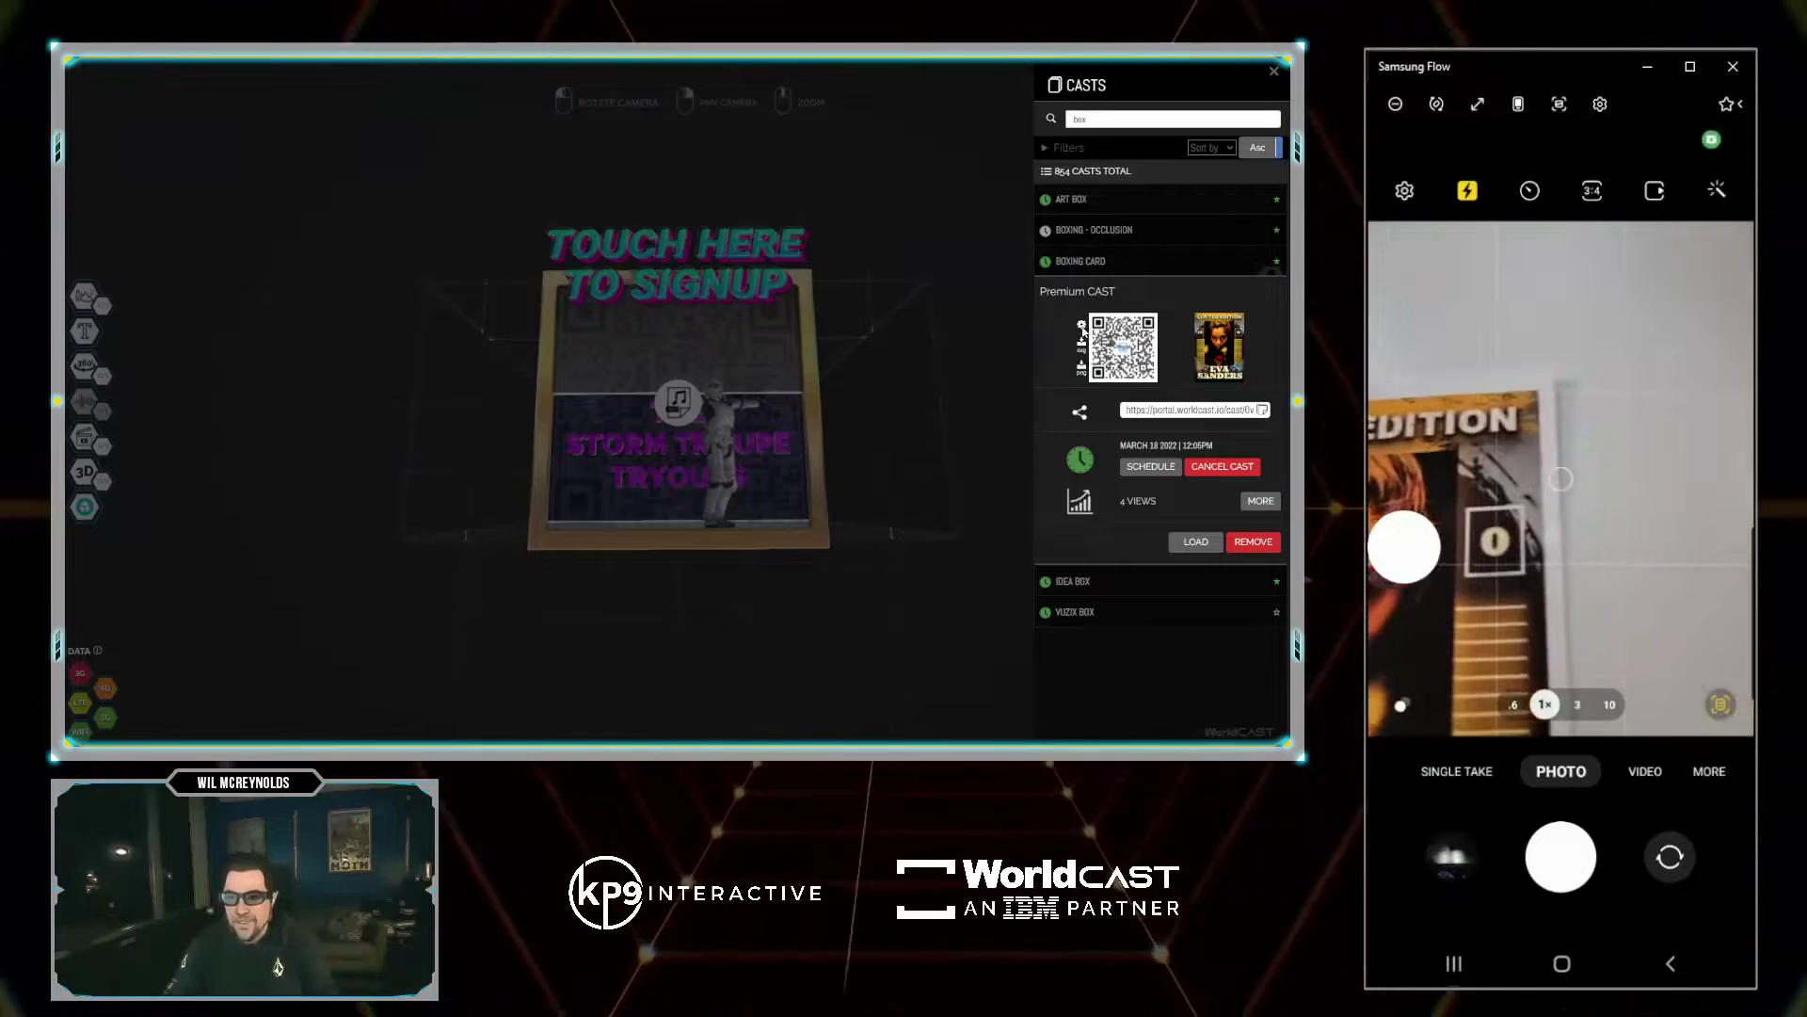
pyautogui.click(1092, 354)
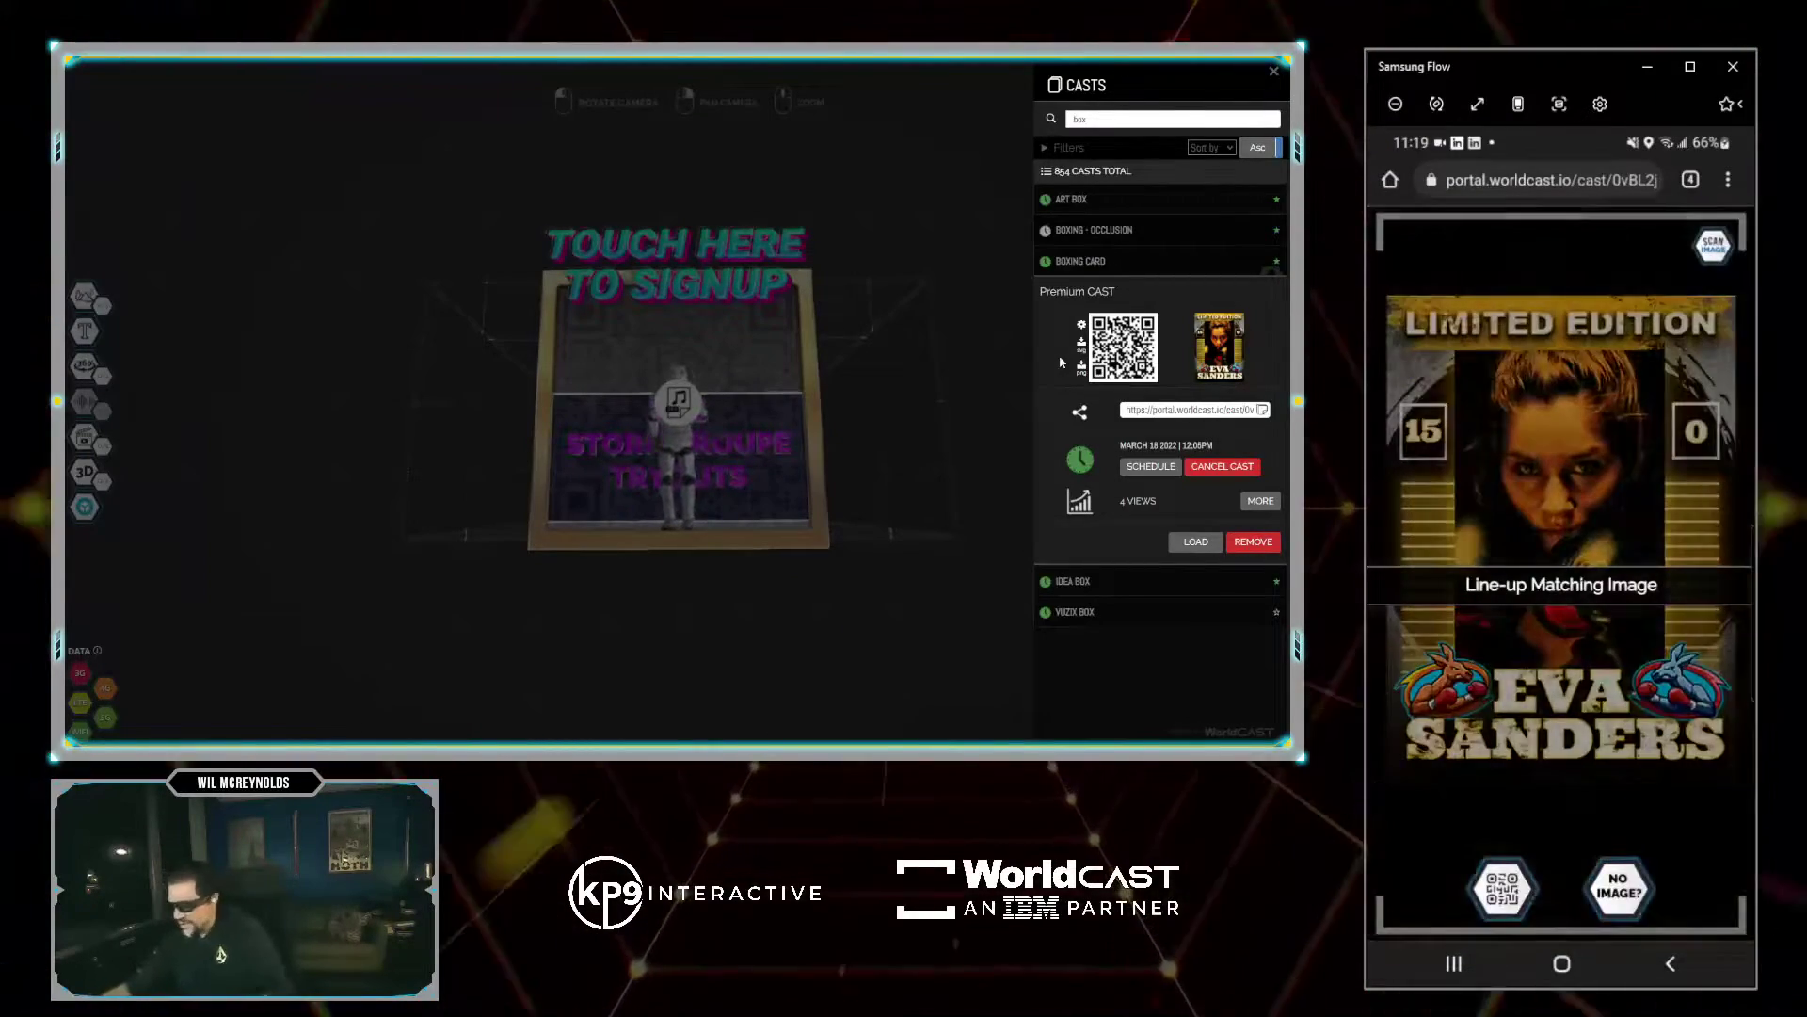
pyautogui.click(234, 364)
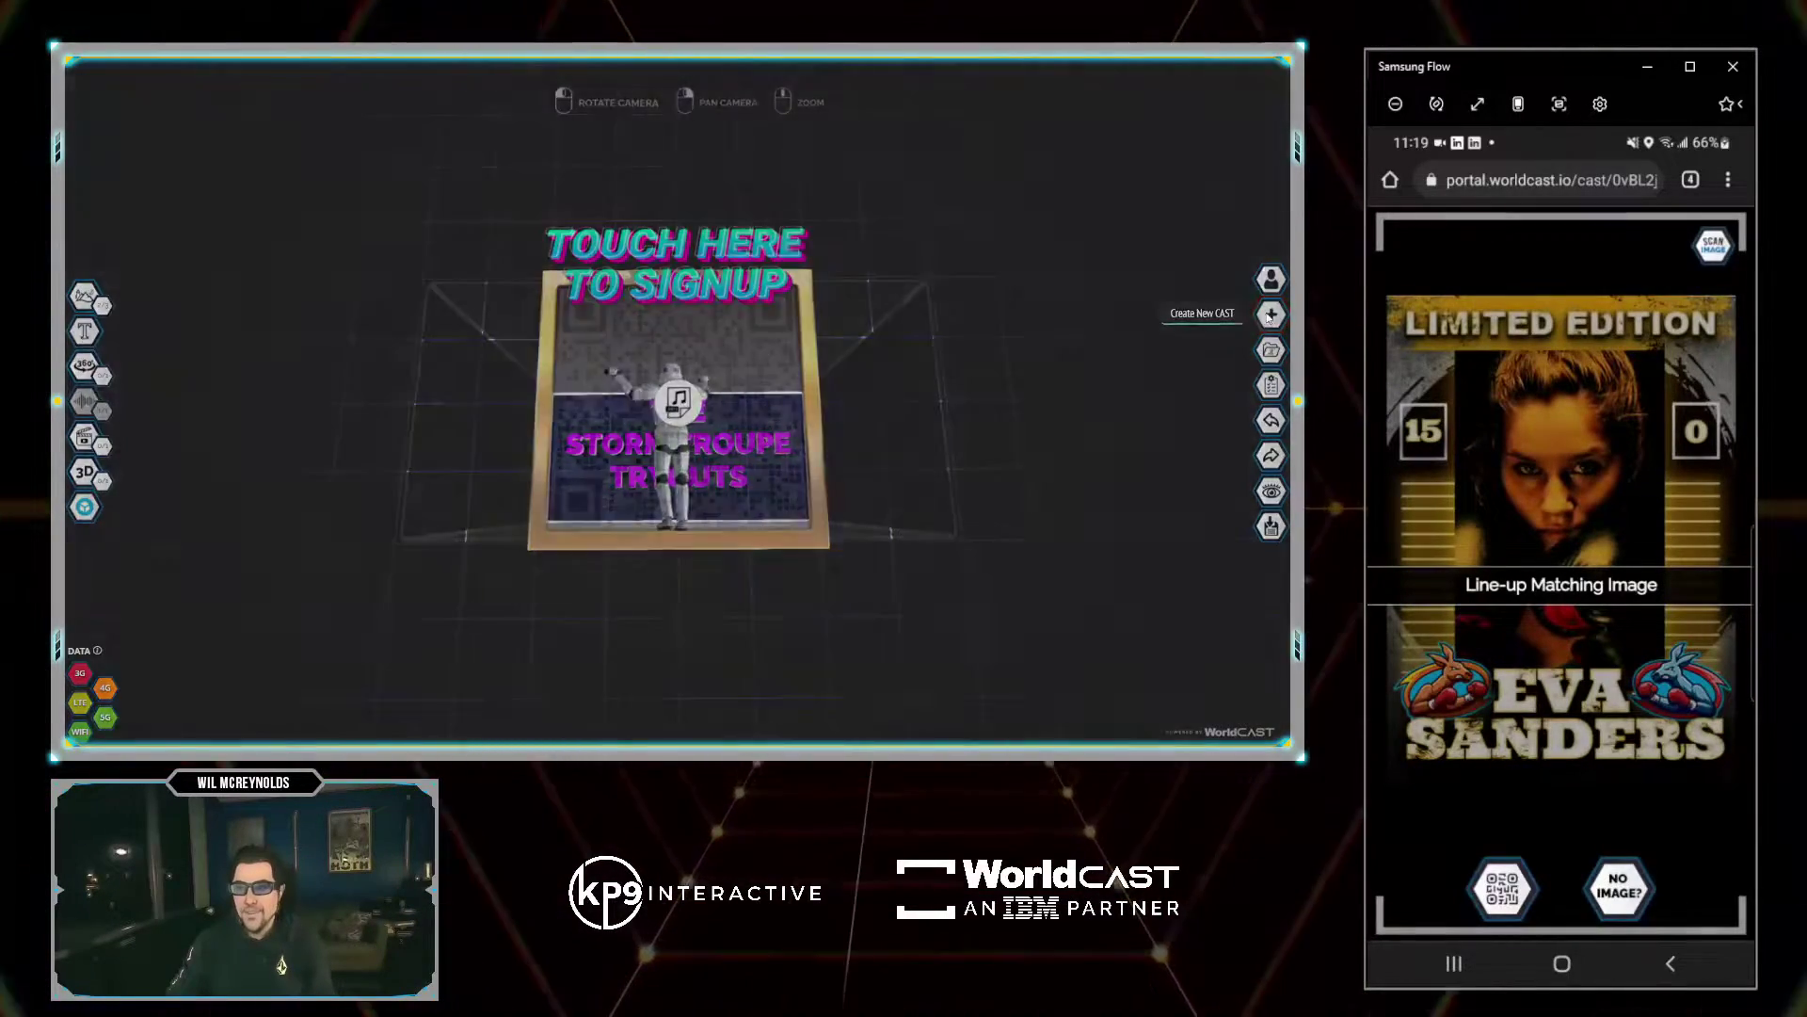
# Step: Create a Freemium PrintCAST titled 'Guitar Lesson' using the dice photo as its target image
pyautogui.click(1270, 316)
pyautogui.click(456, 407)
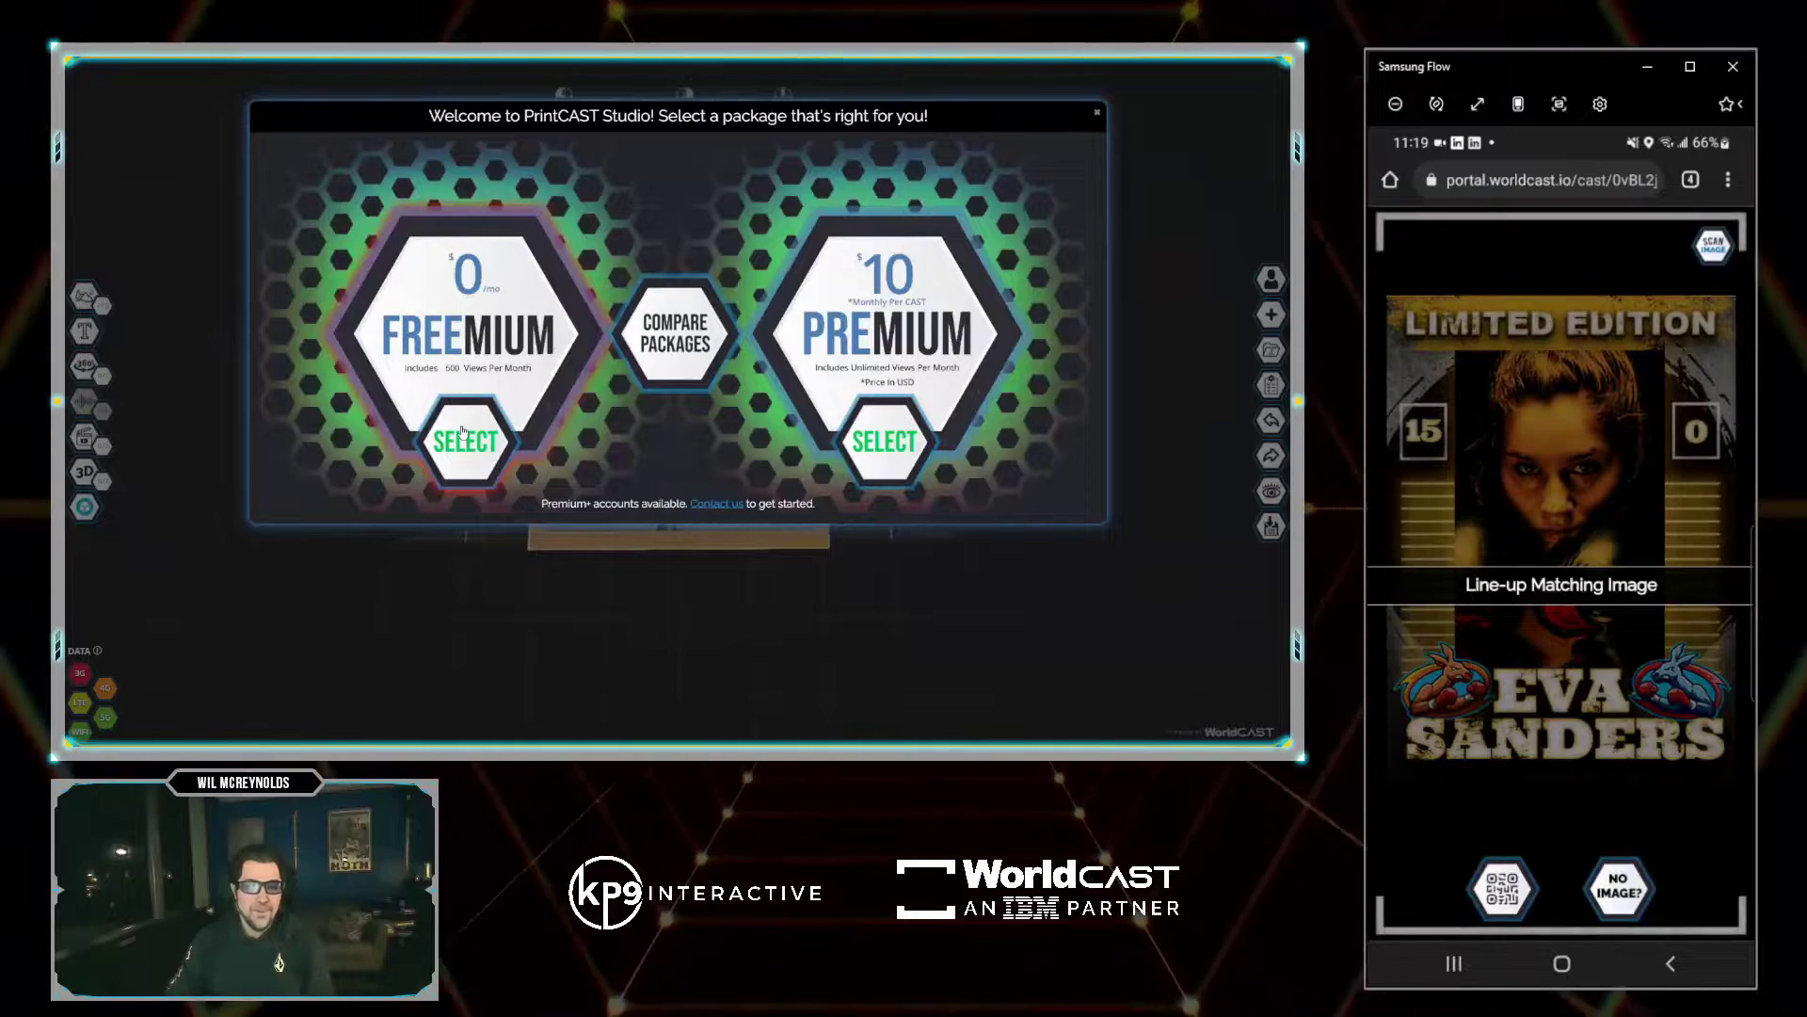
pyautogui.click(466, 435)
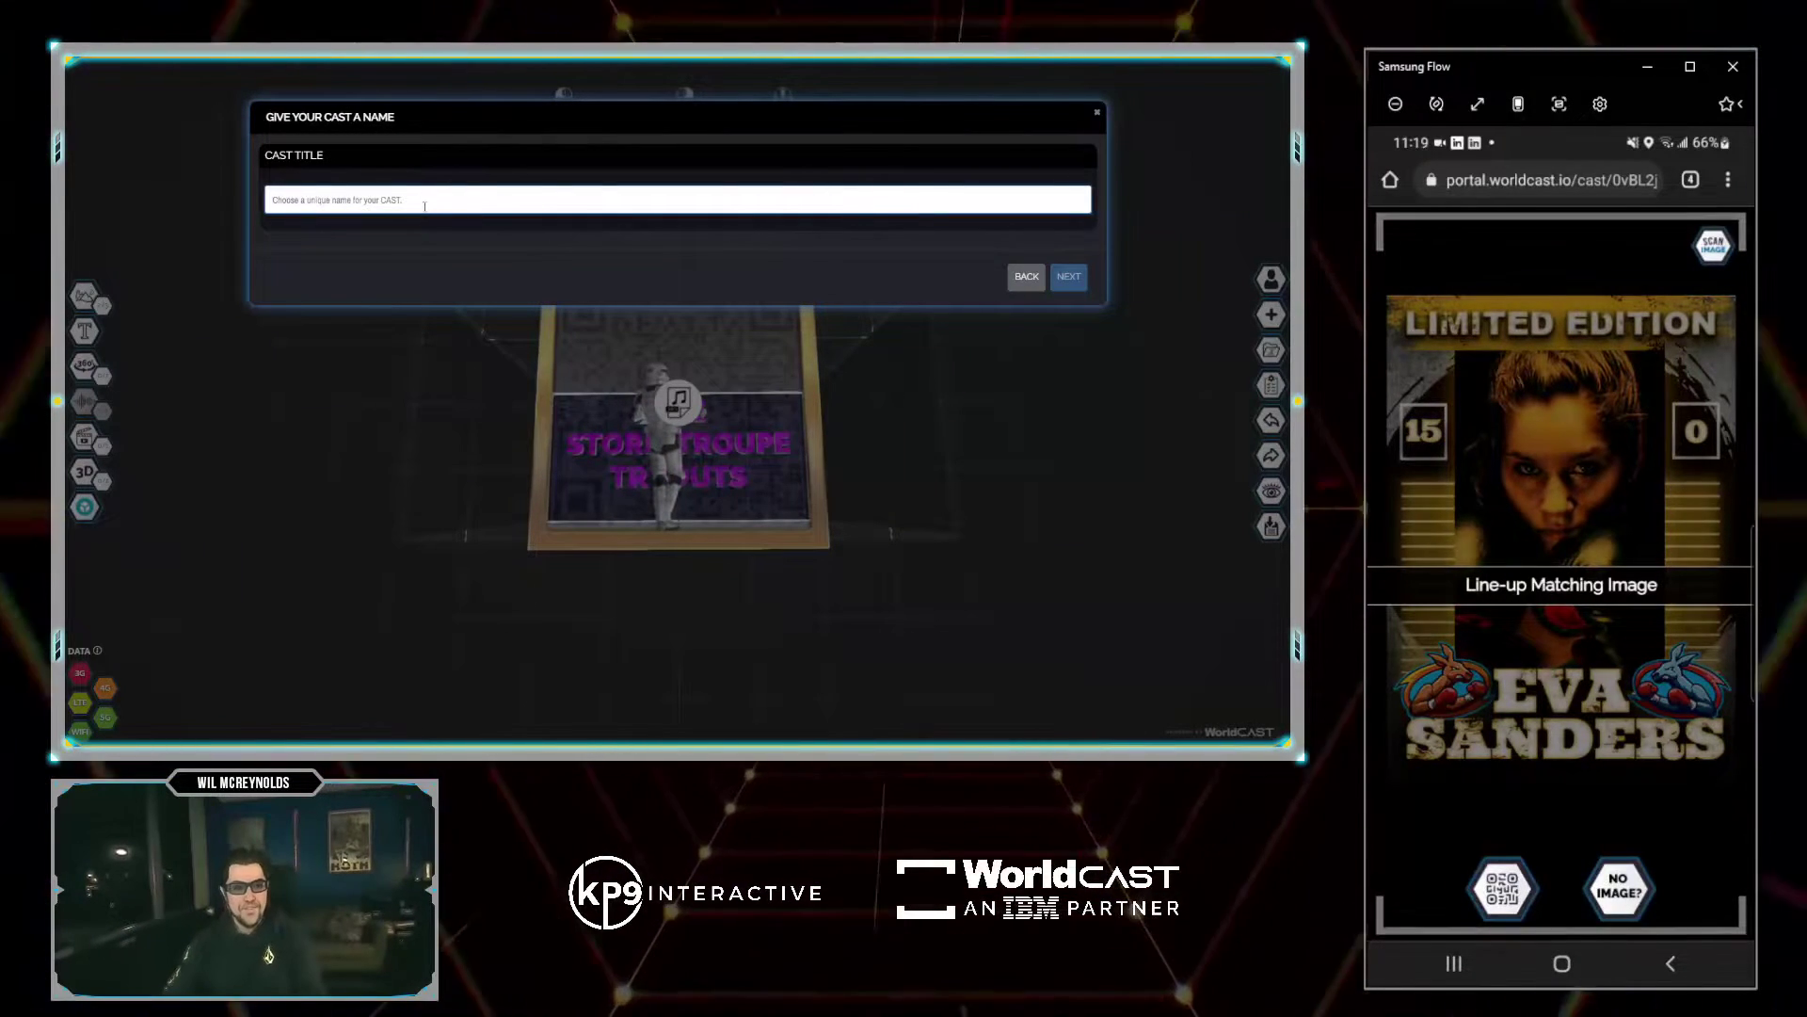
pyautogui.click(422, 201)
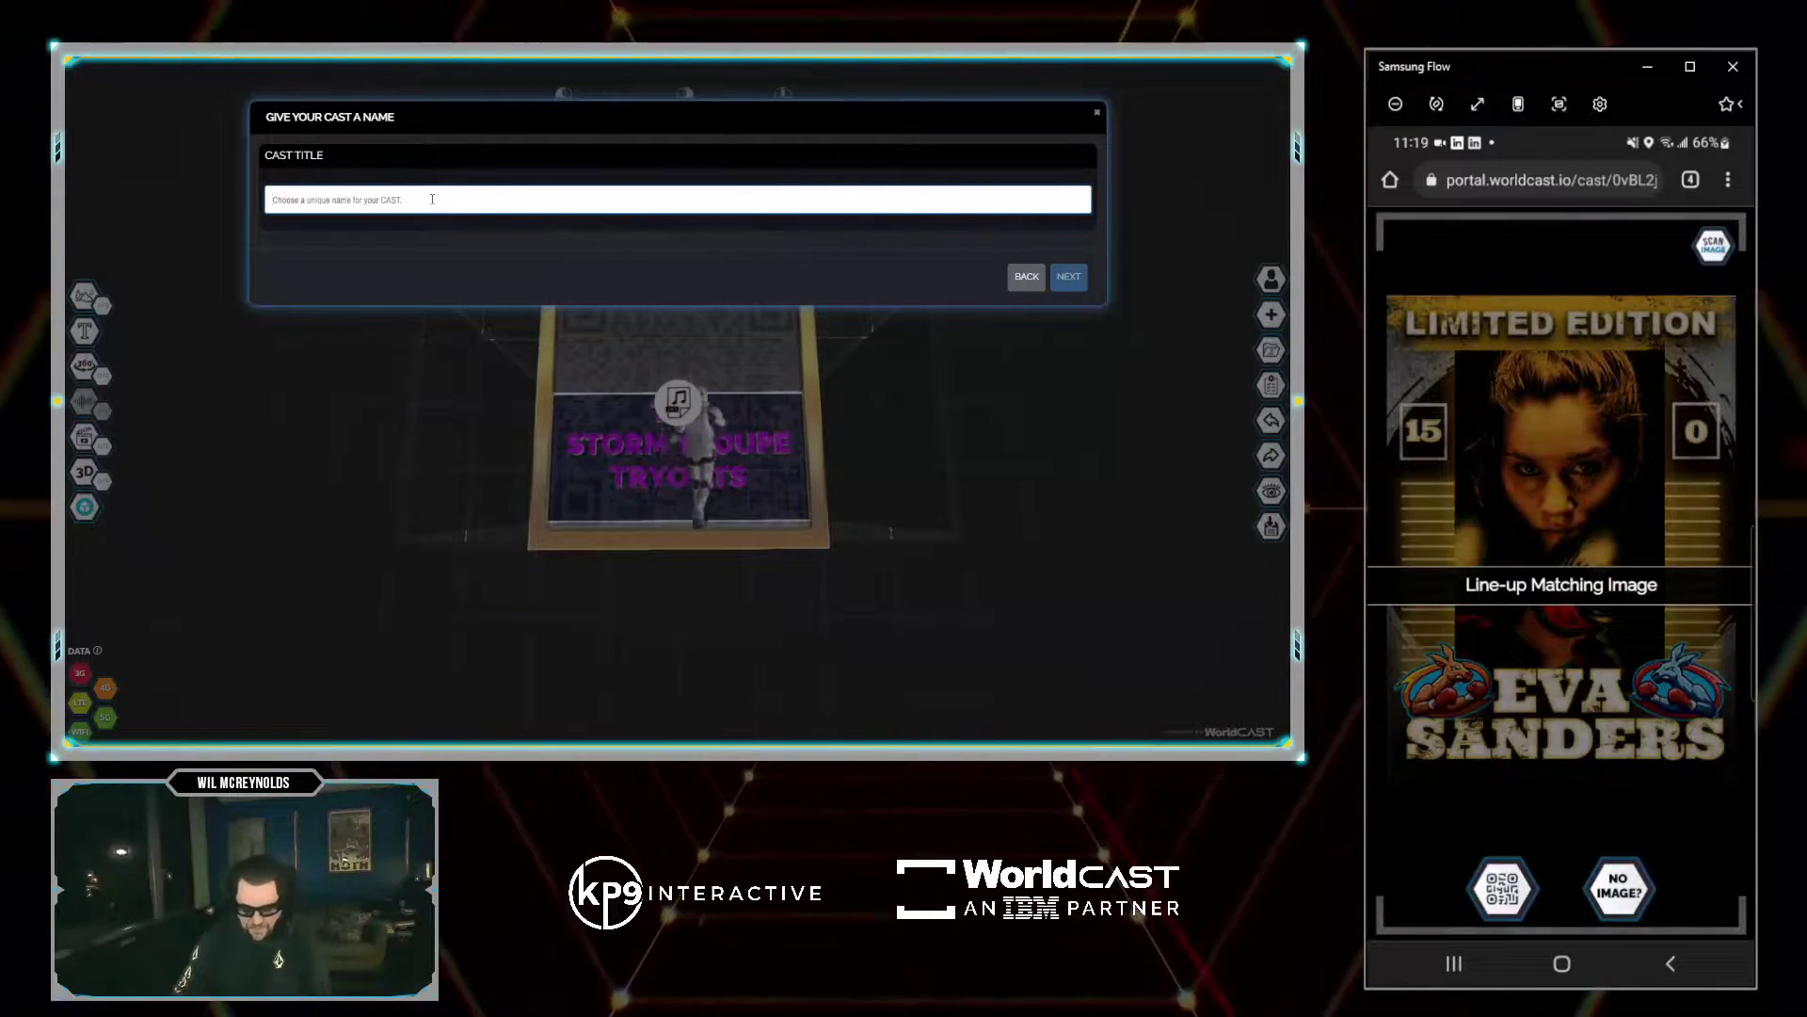
pyautogui.write('Guitar ')
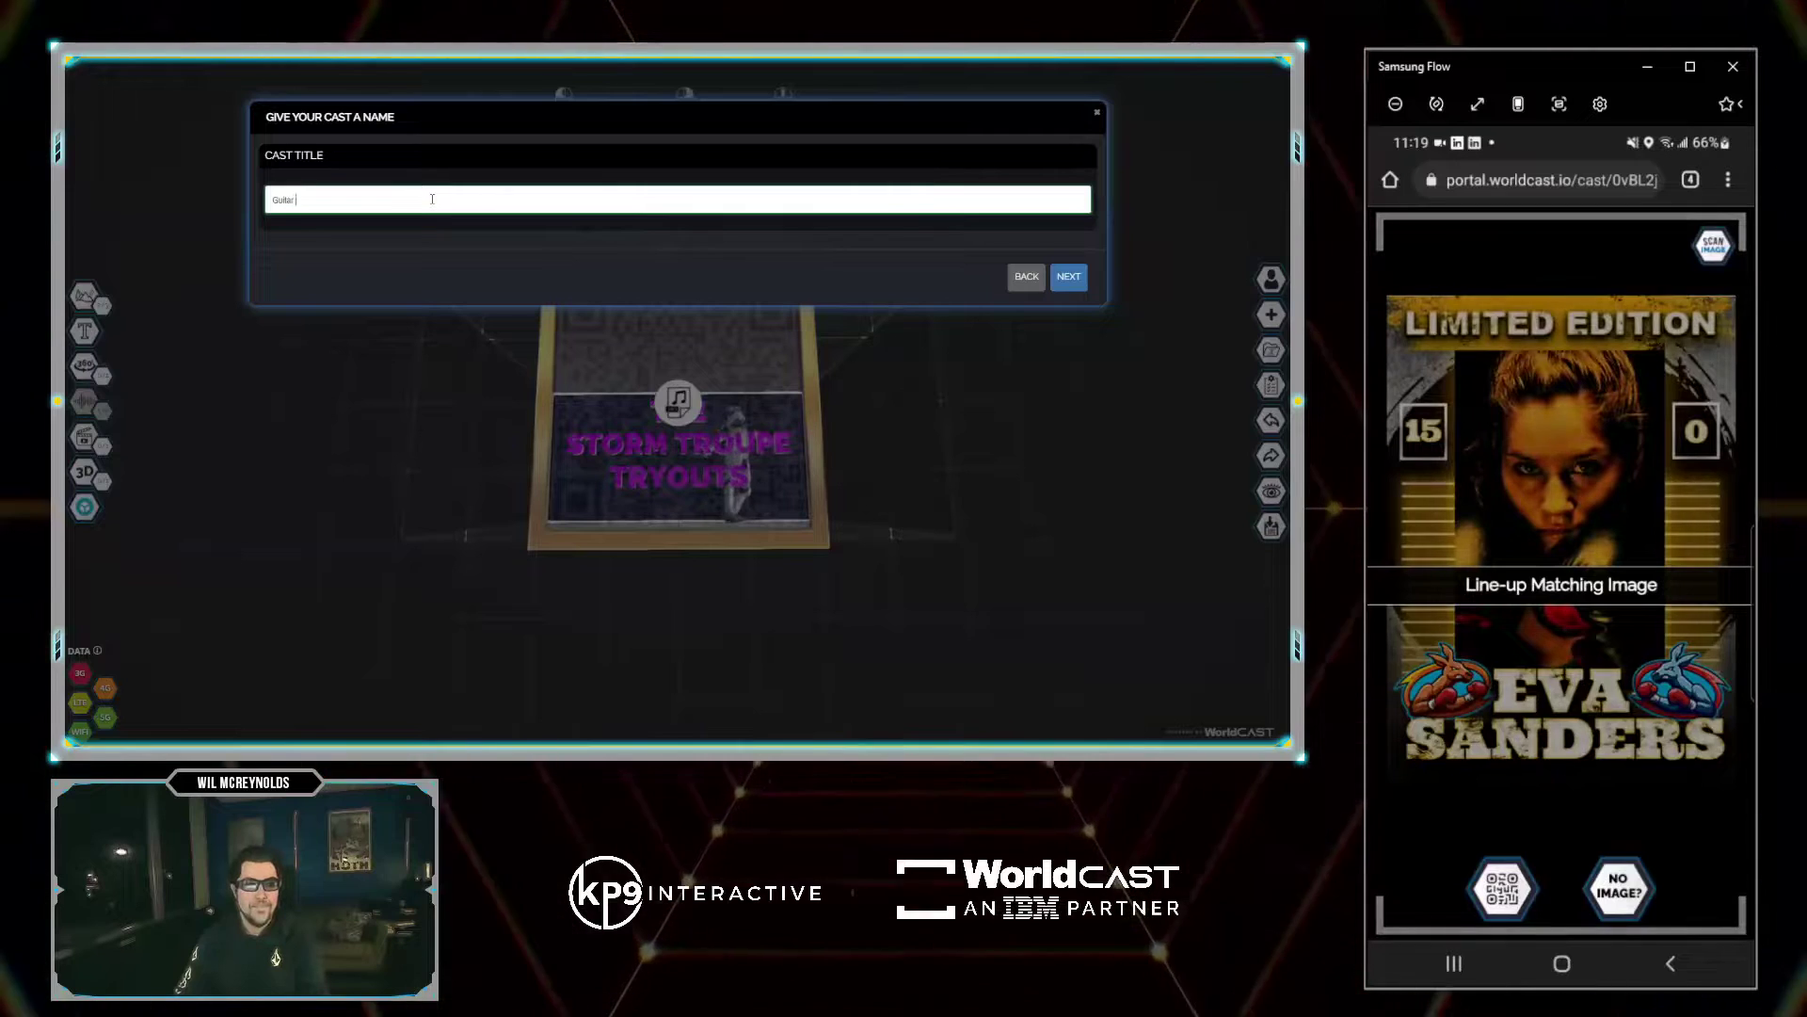
pyautogui.write('Lesson')
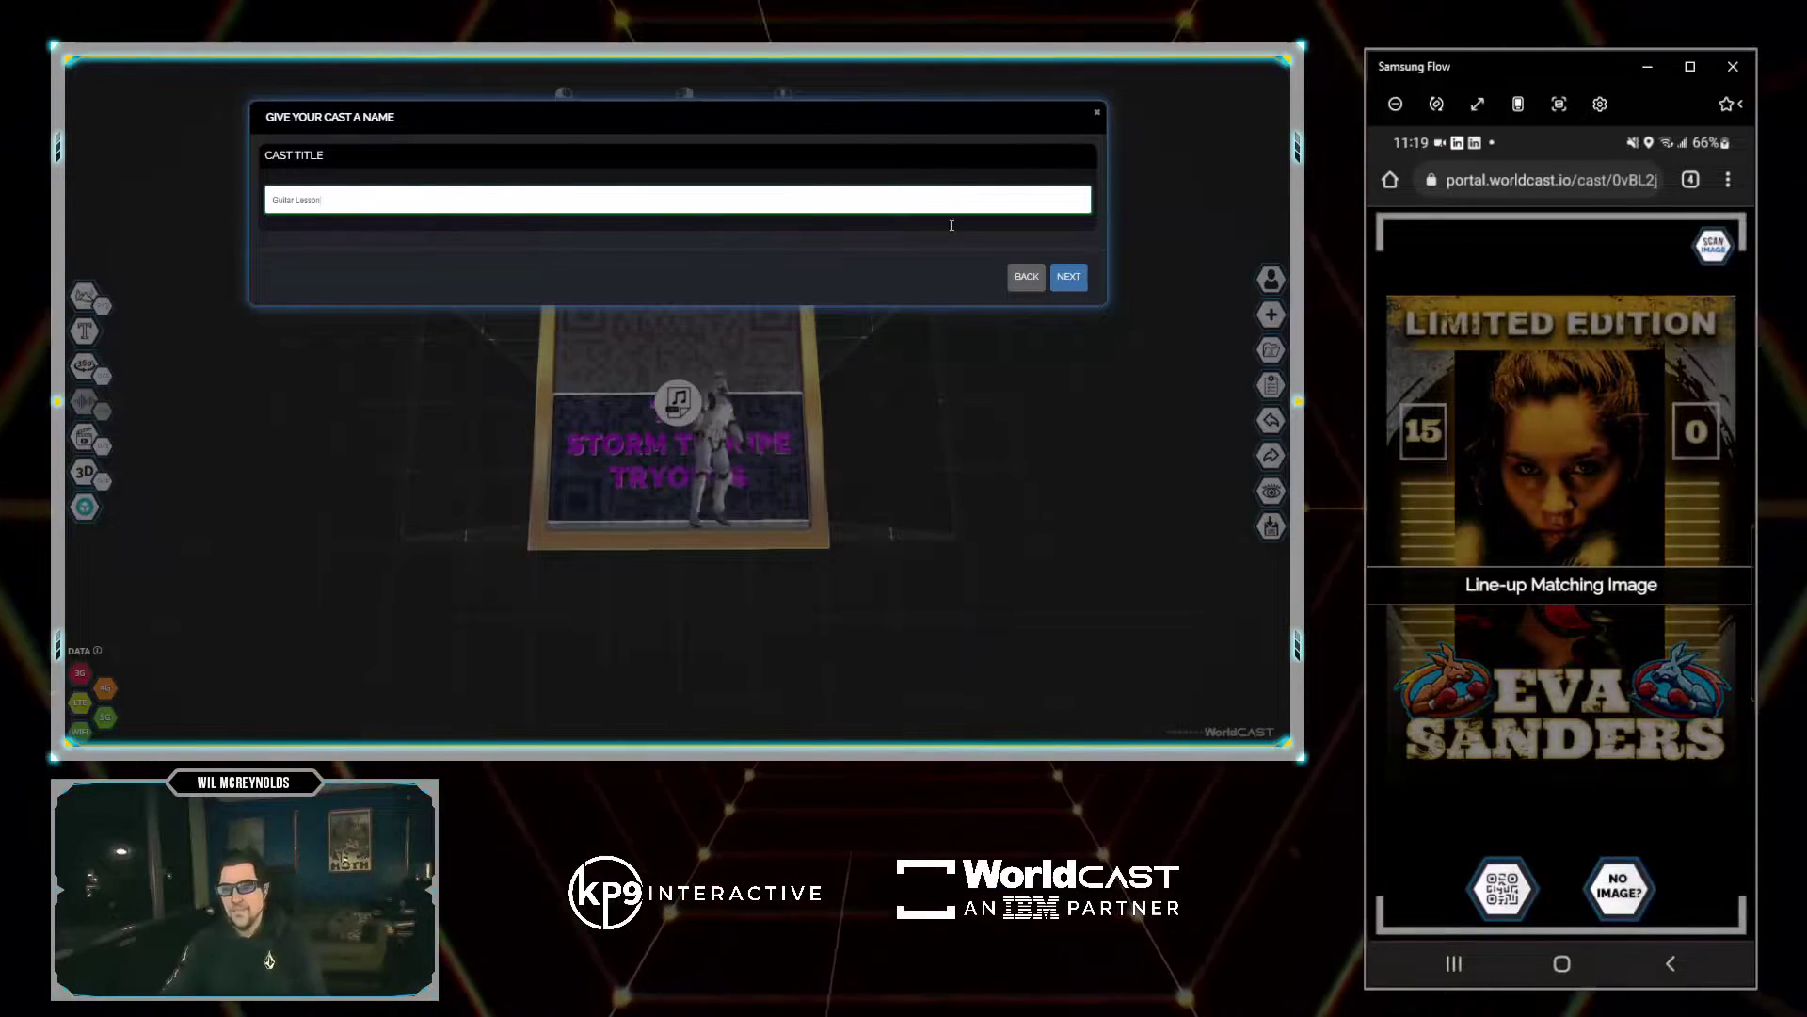
pyautogui.click(1068, 279)
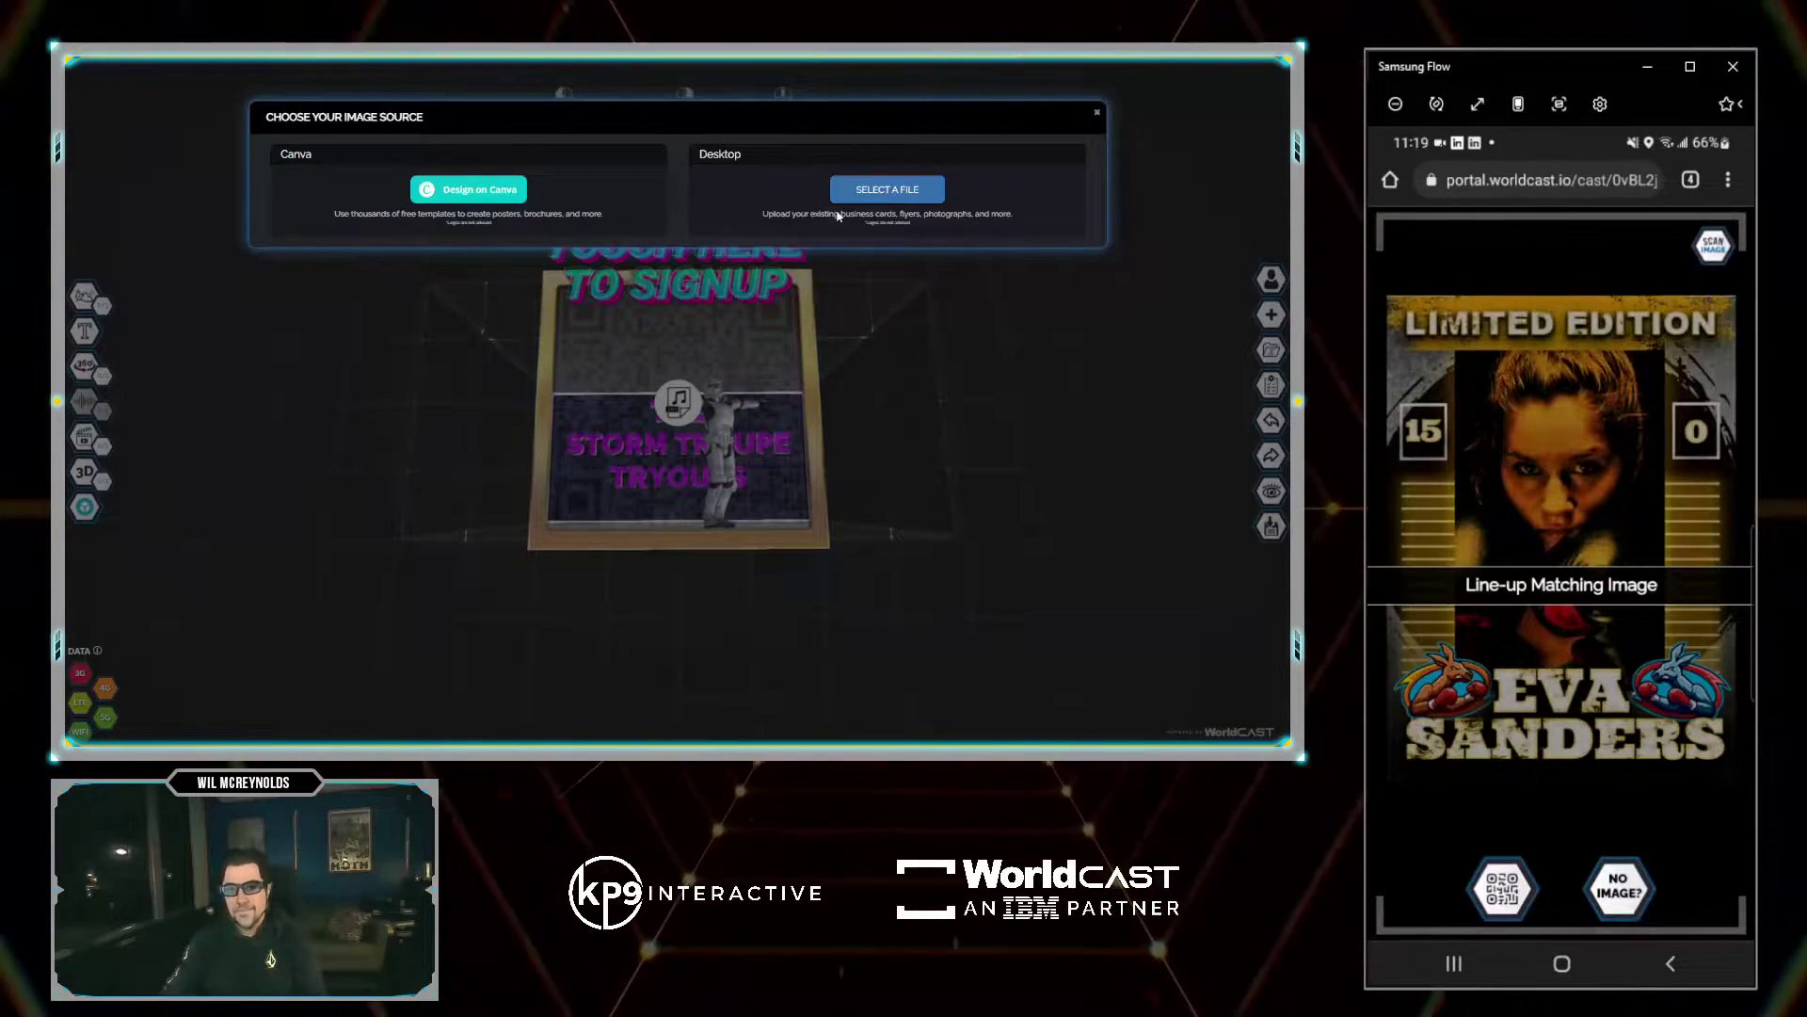
pyautogui.click(857, 192)
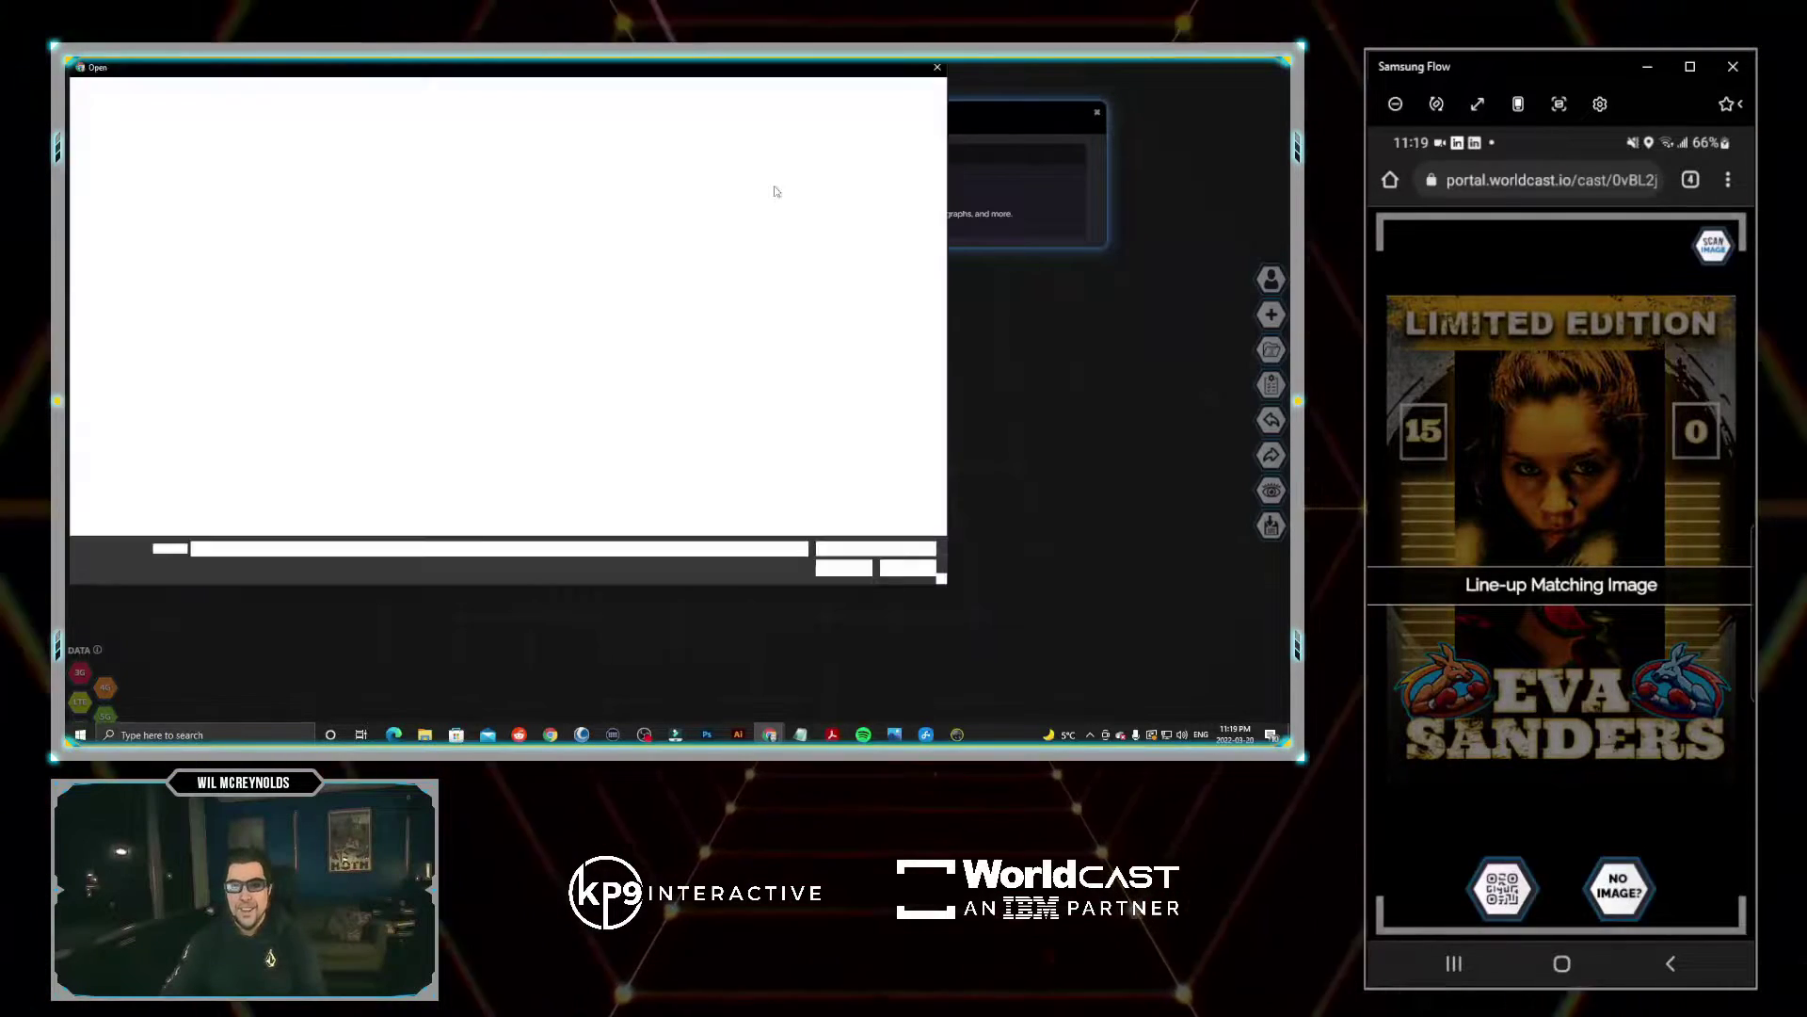
pyautogui.doubleClick(353, 167)
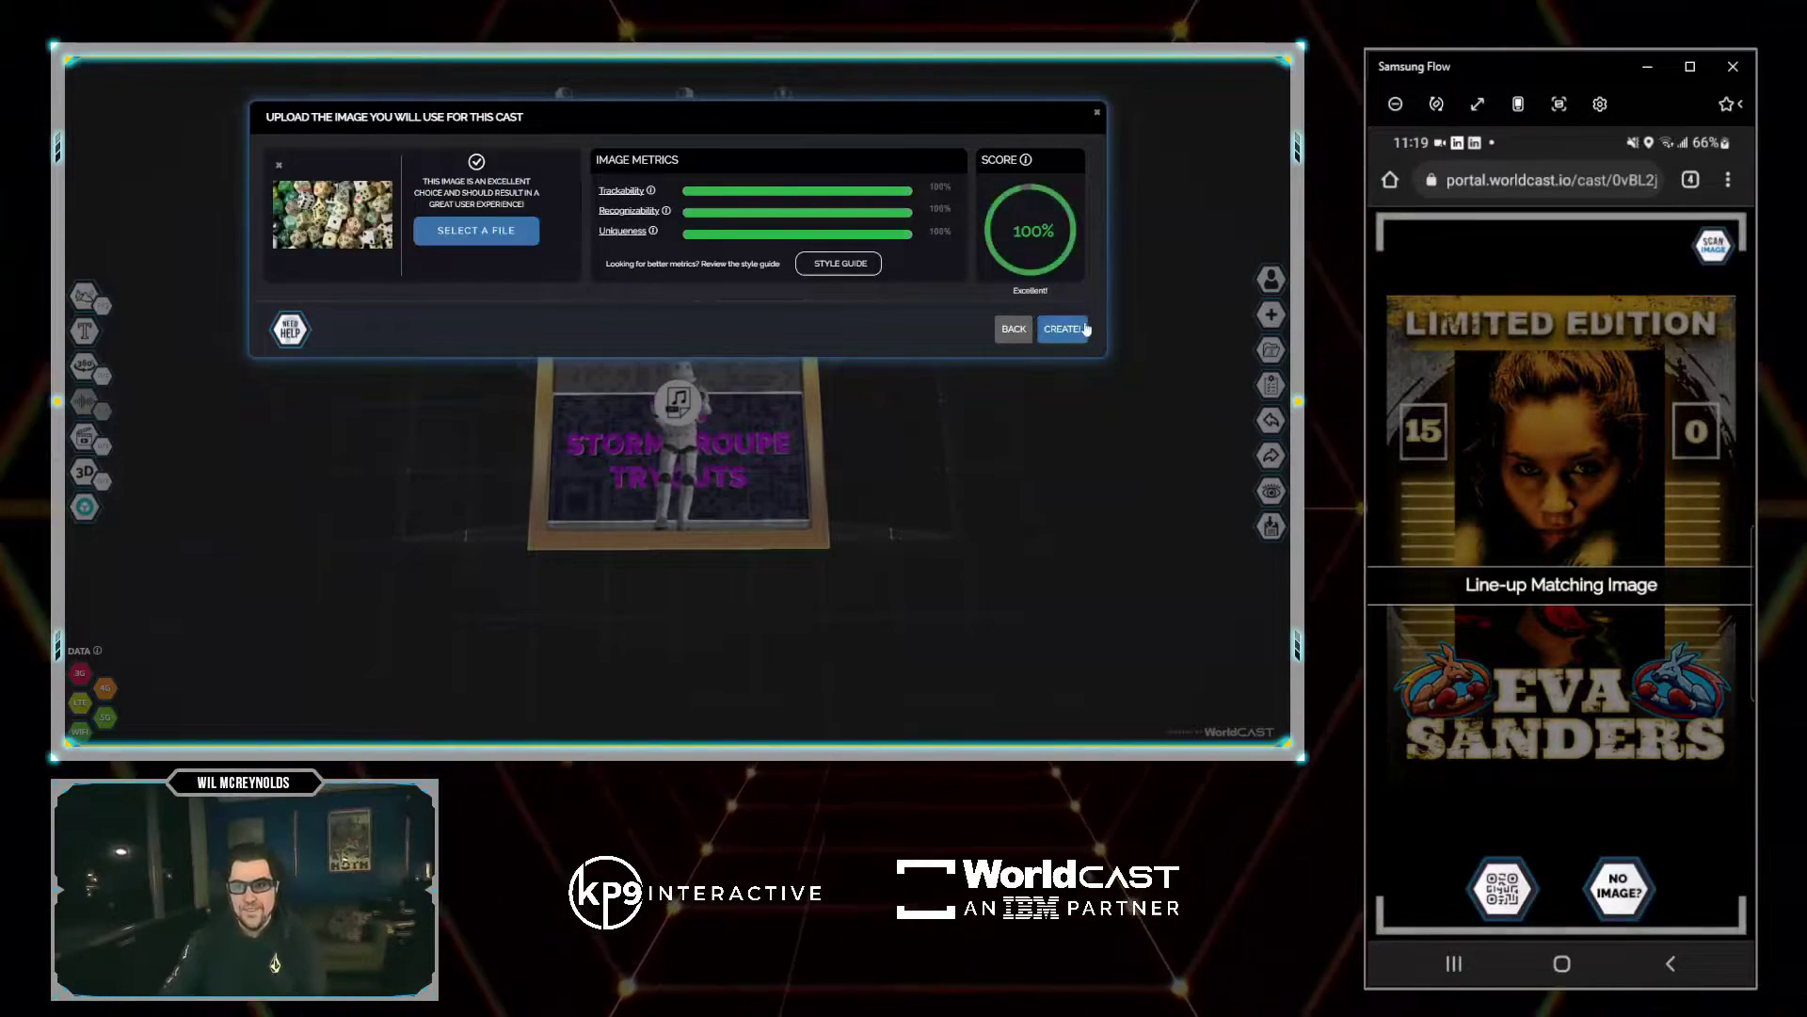
pyautogui.click(1056, 329)
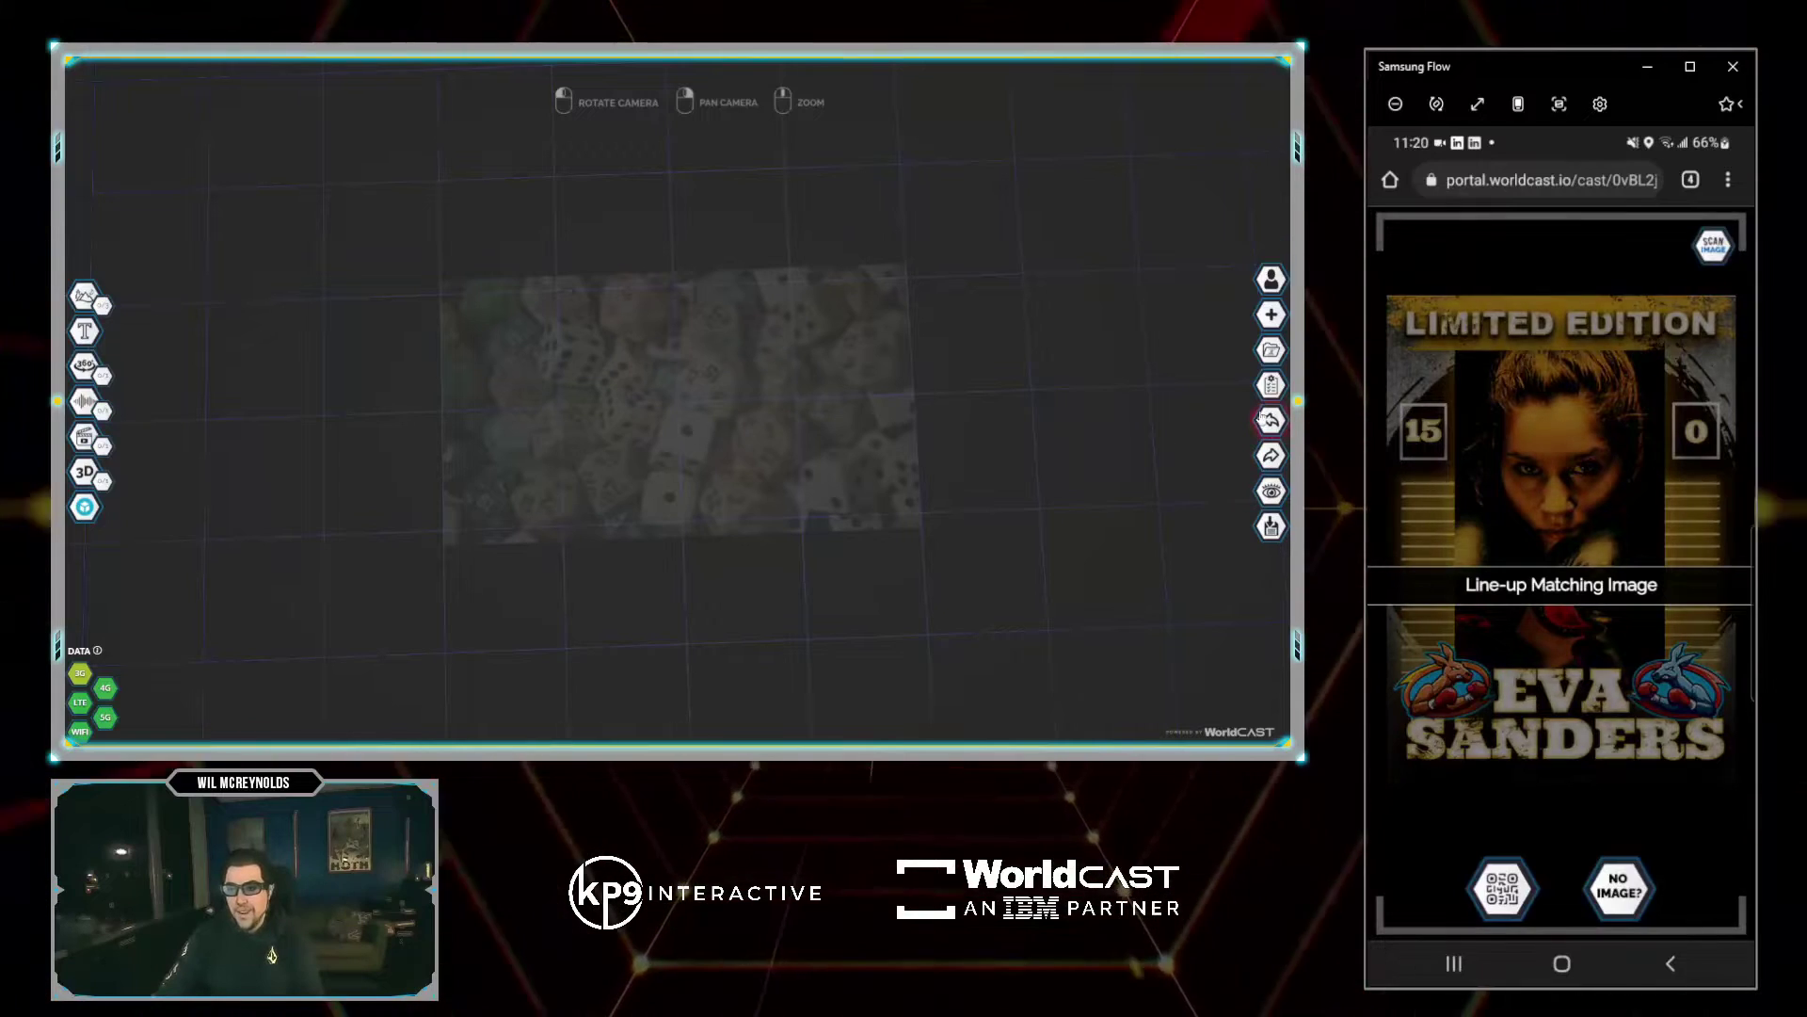
# Step: Save and publish the Guitar Lesson cast, download its QR code as Guitar Lesson.png, and return
pyautogui.click(1271, 526)
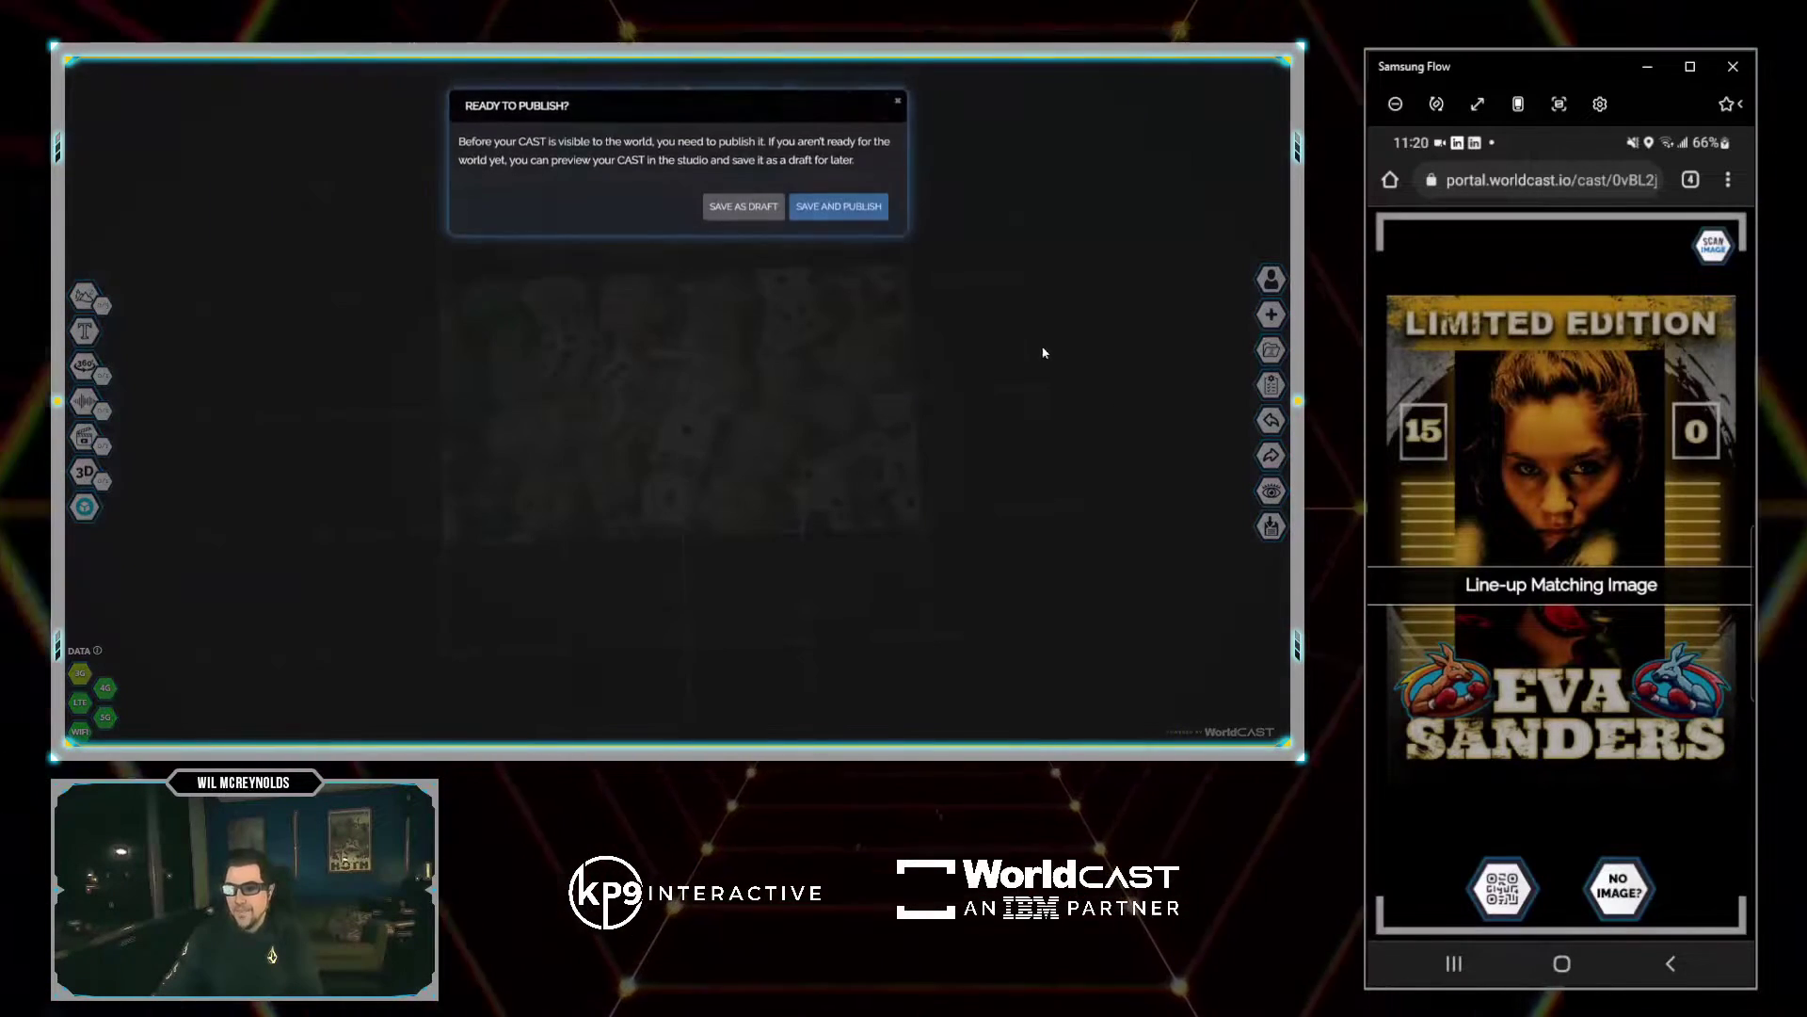
pyautogui.click(839, 218)
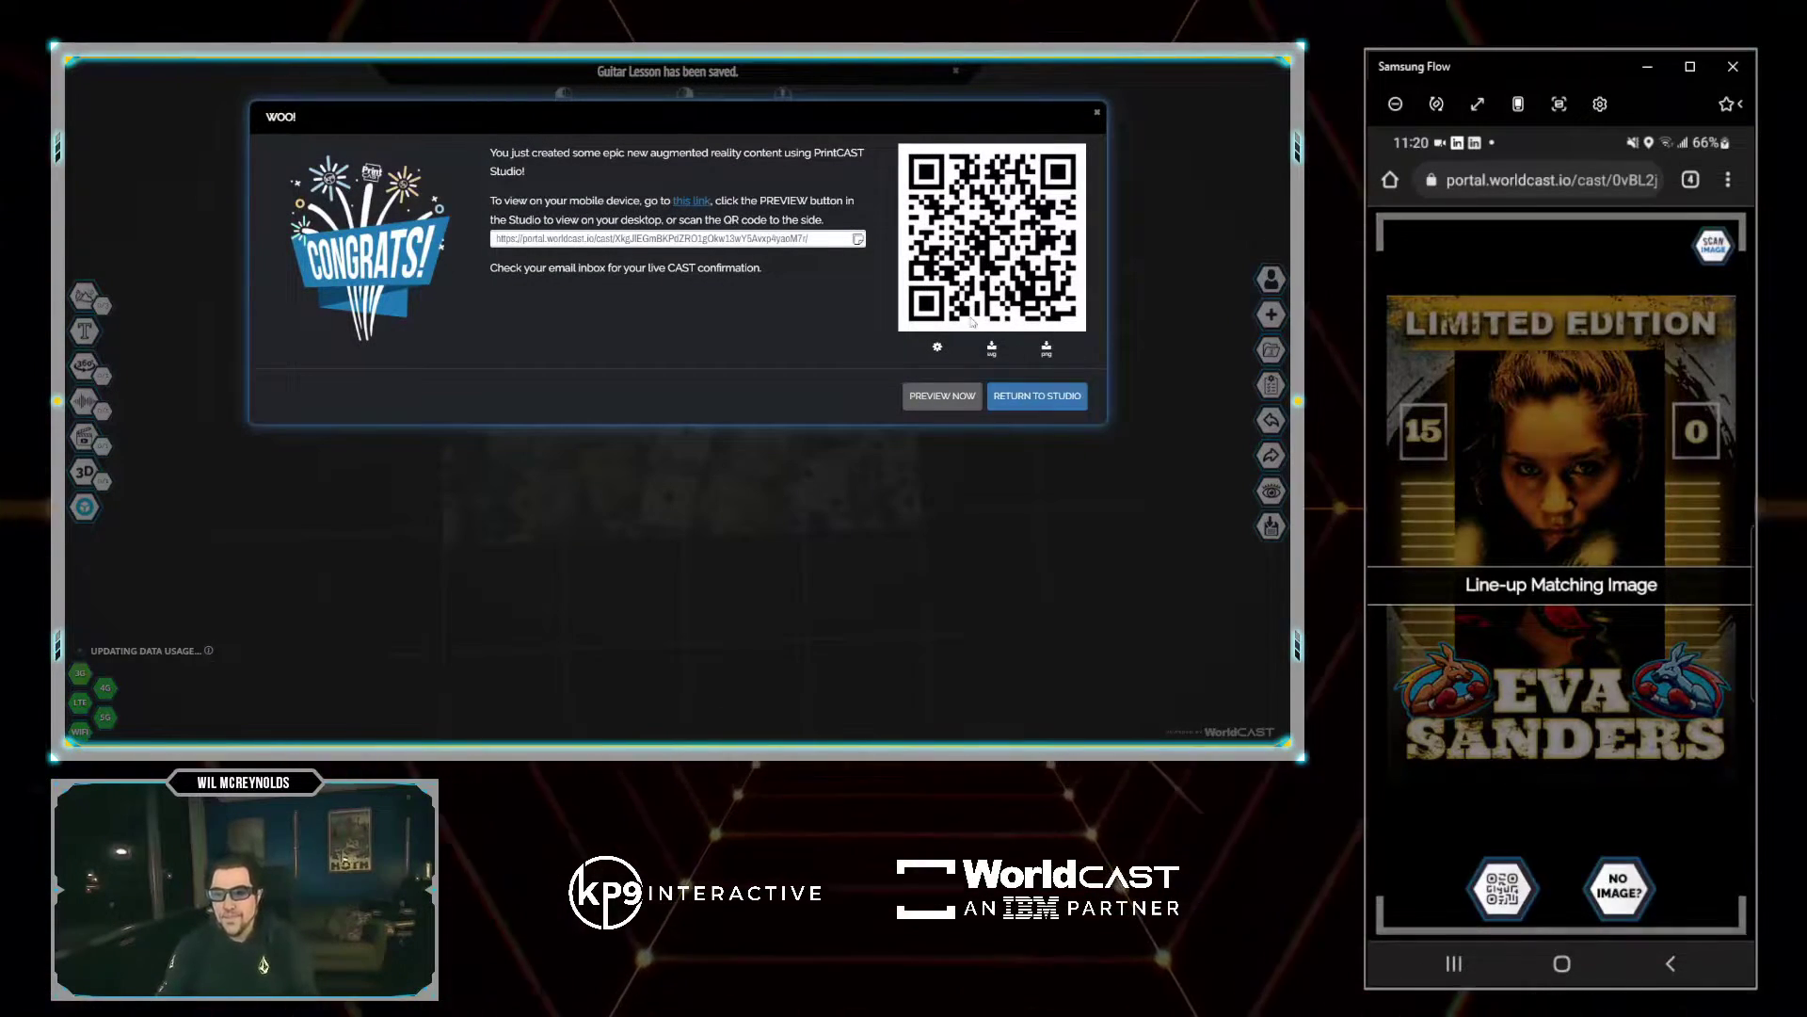
pyautogui.click(939, 348)
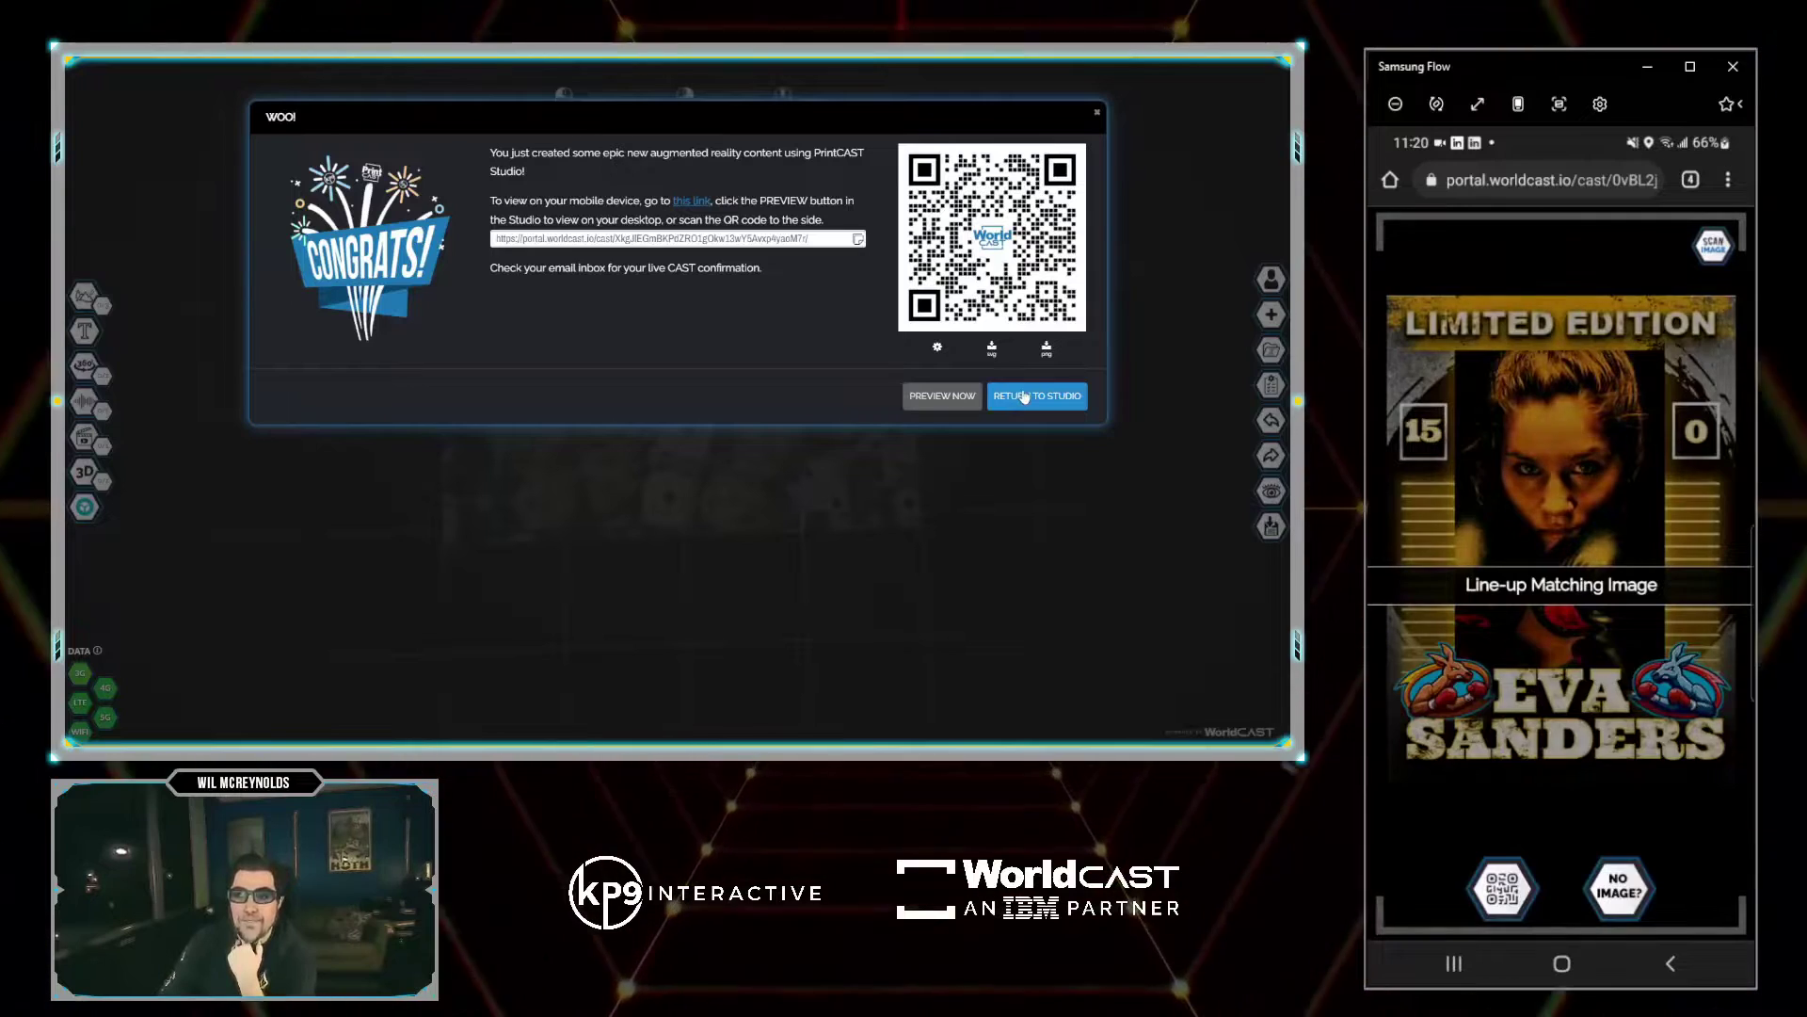
pyautogui.click(1045, 349)
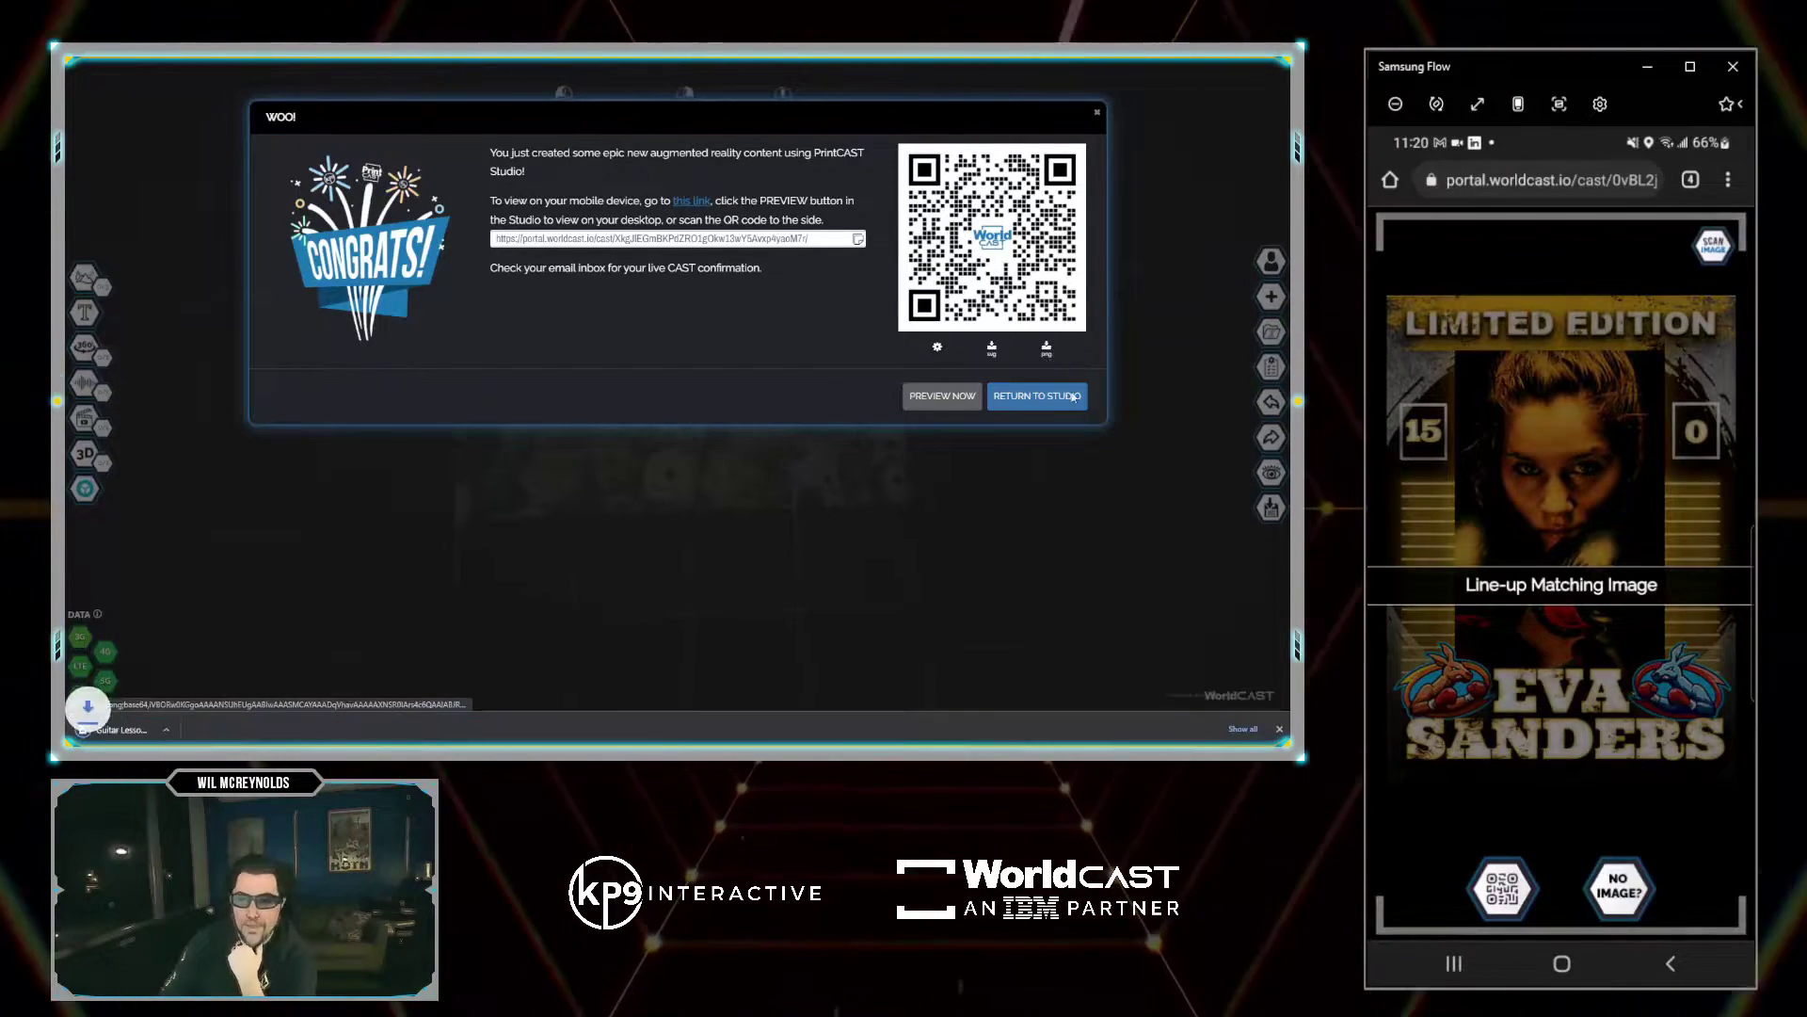
pyautogui.click(1045, 397)
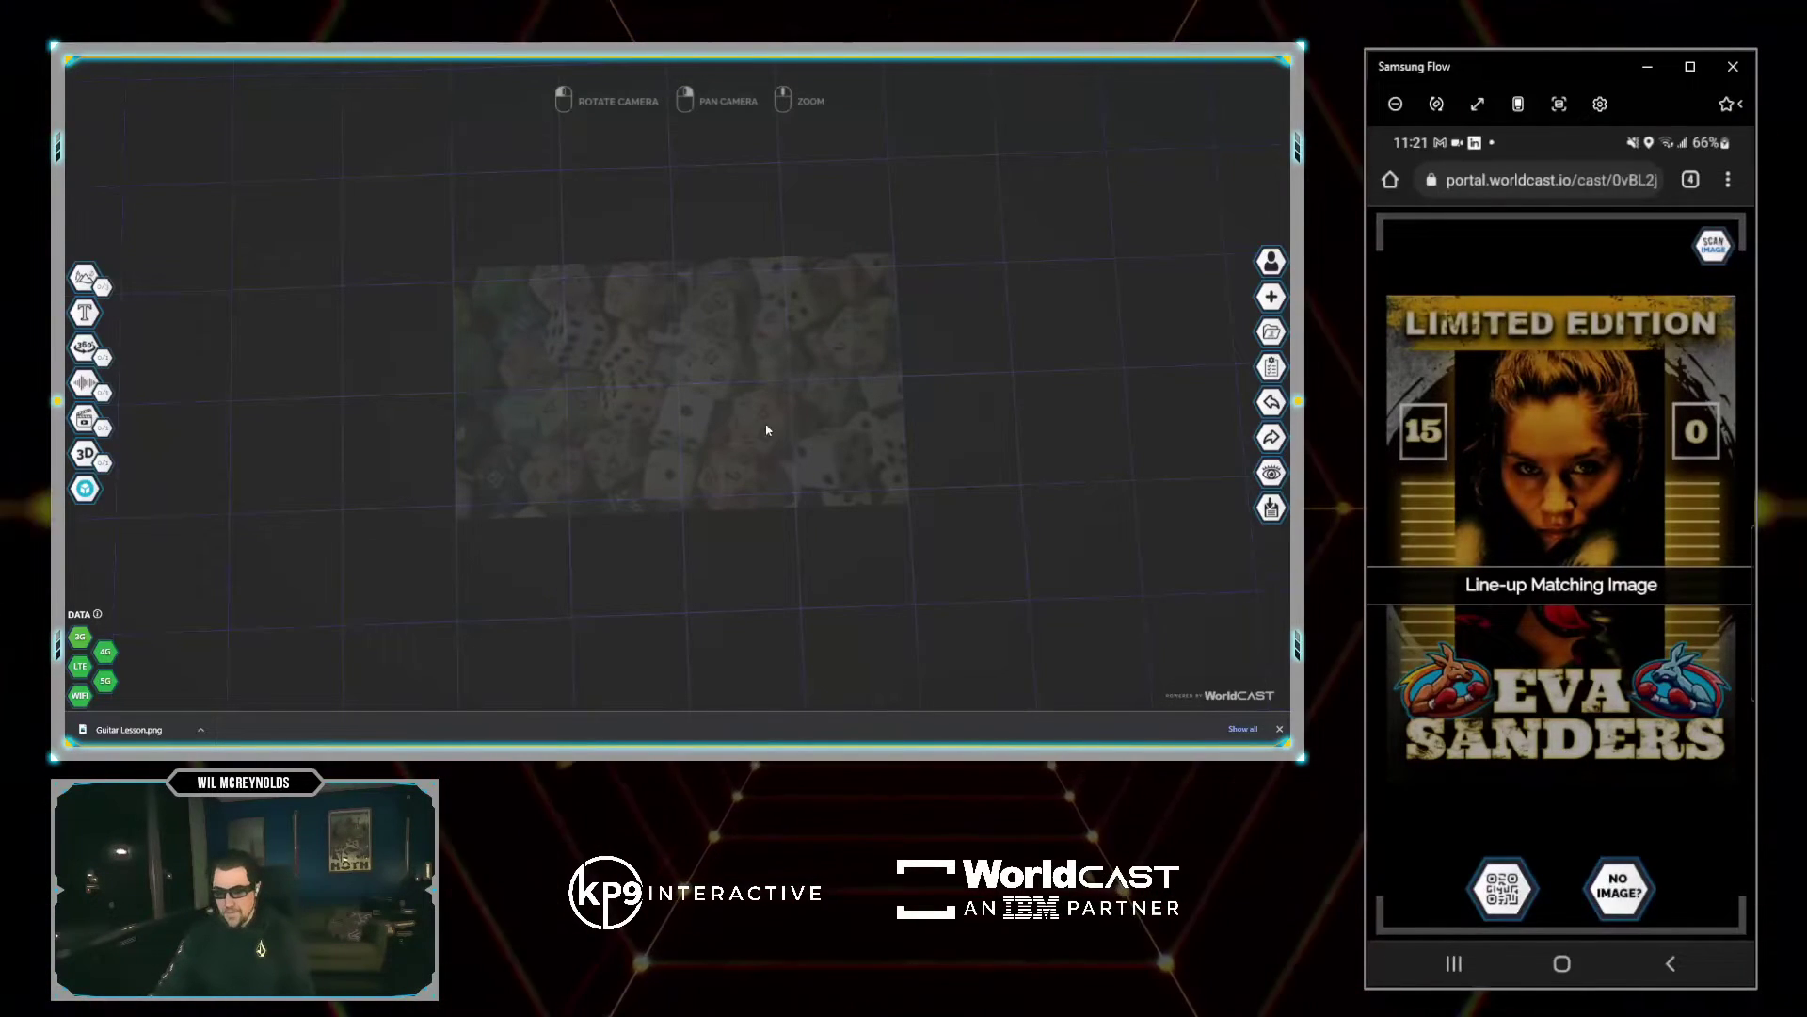
# Step: In Cast Properties, swap the dice target image for Guitar Lesson.png and update
pyautogui.click(1270, 369)
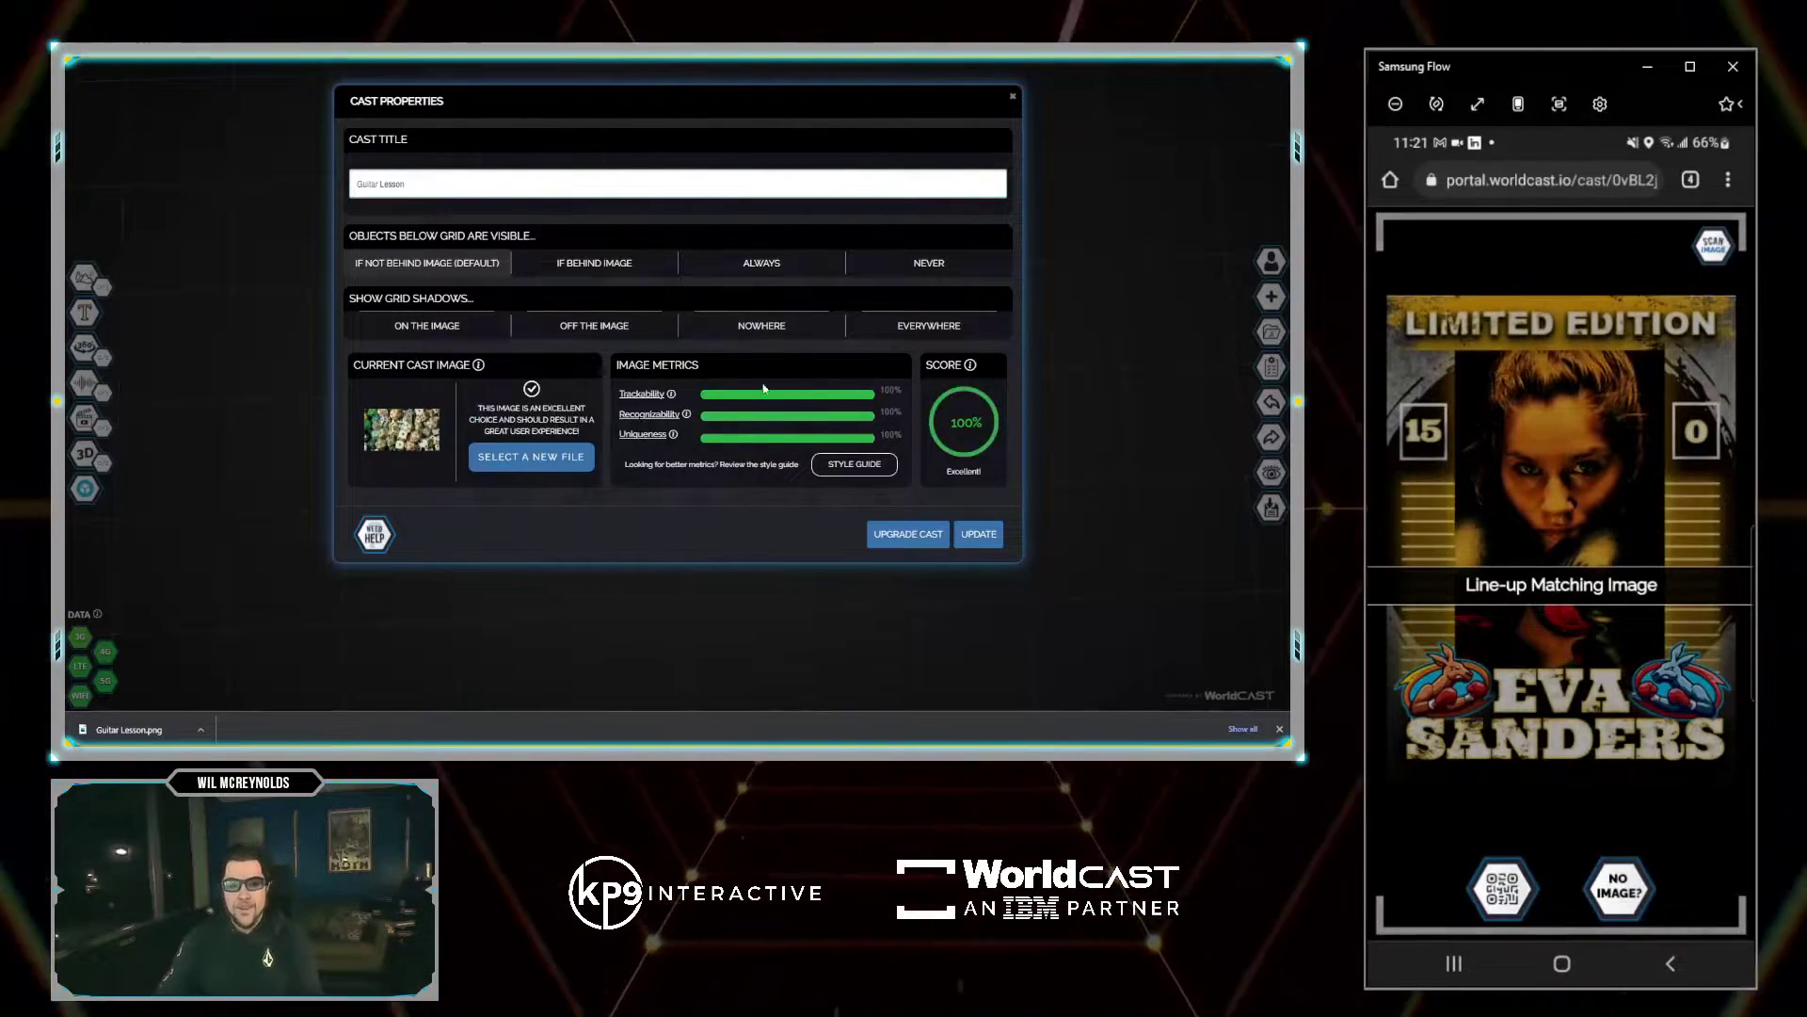
pyautogui.click(508, 458)
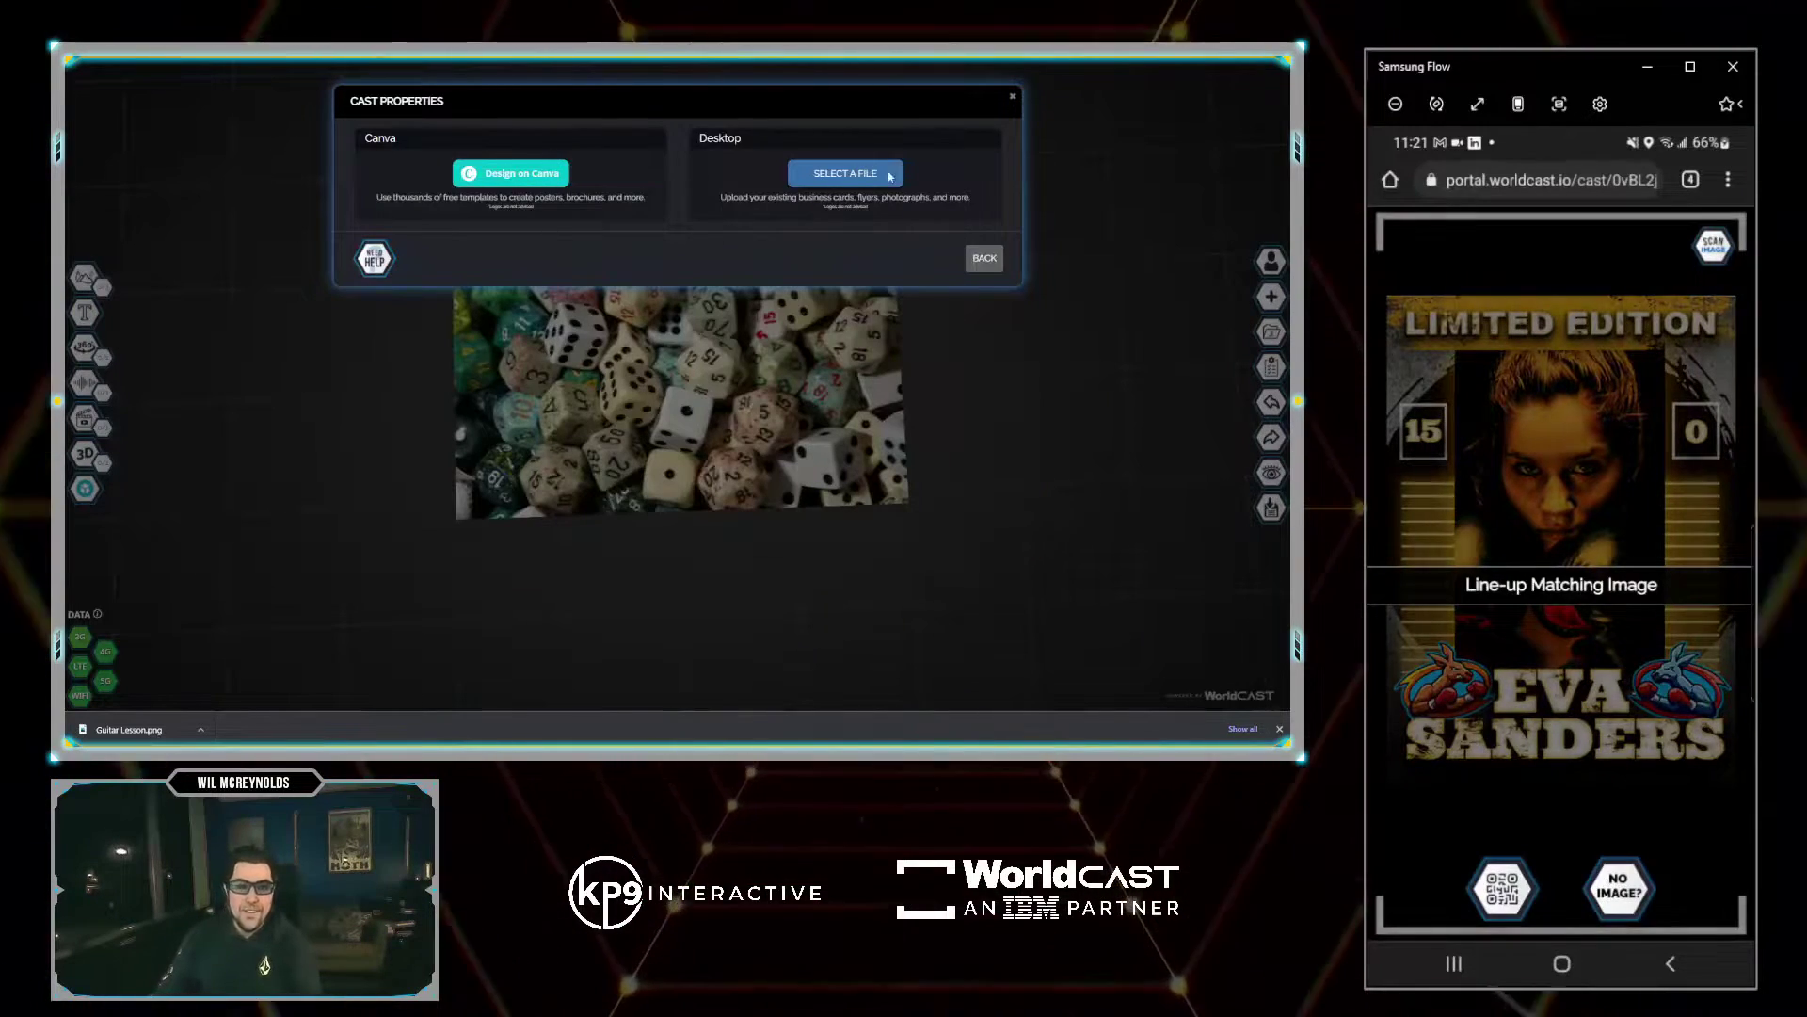
pyautogui.click(846, 173)
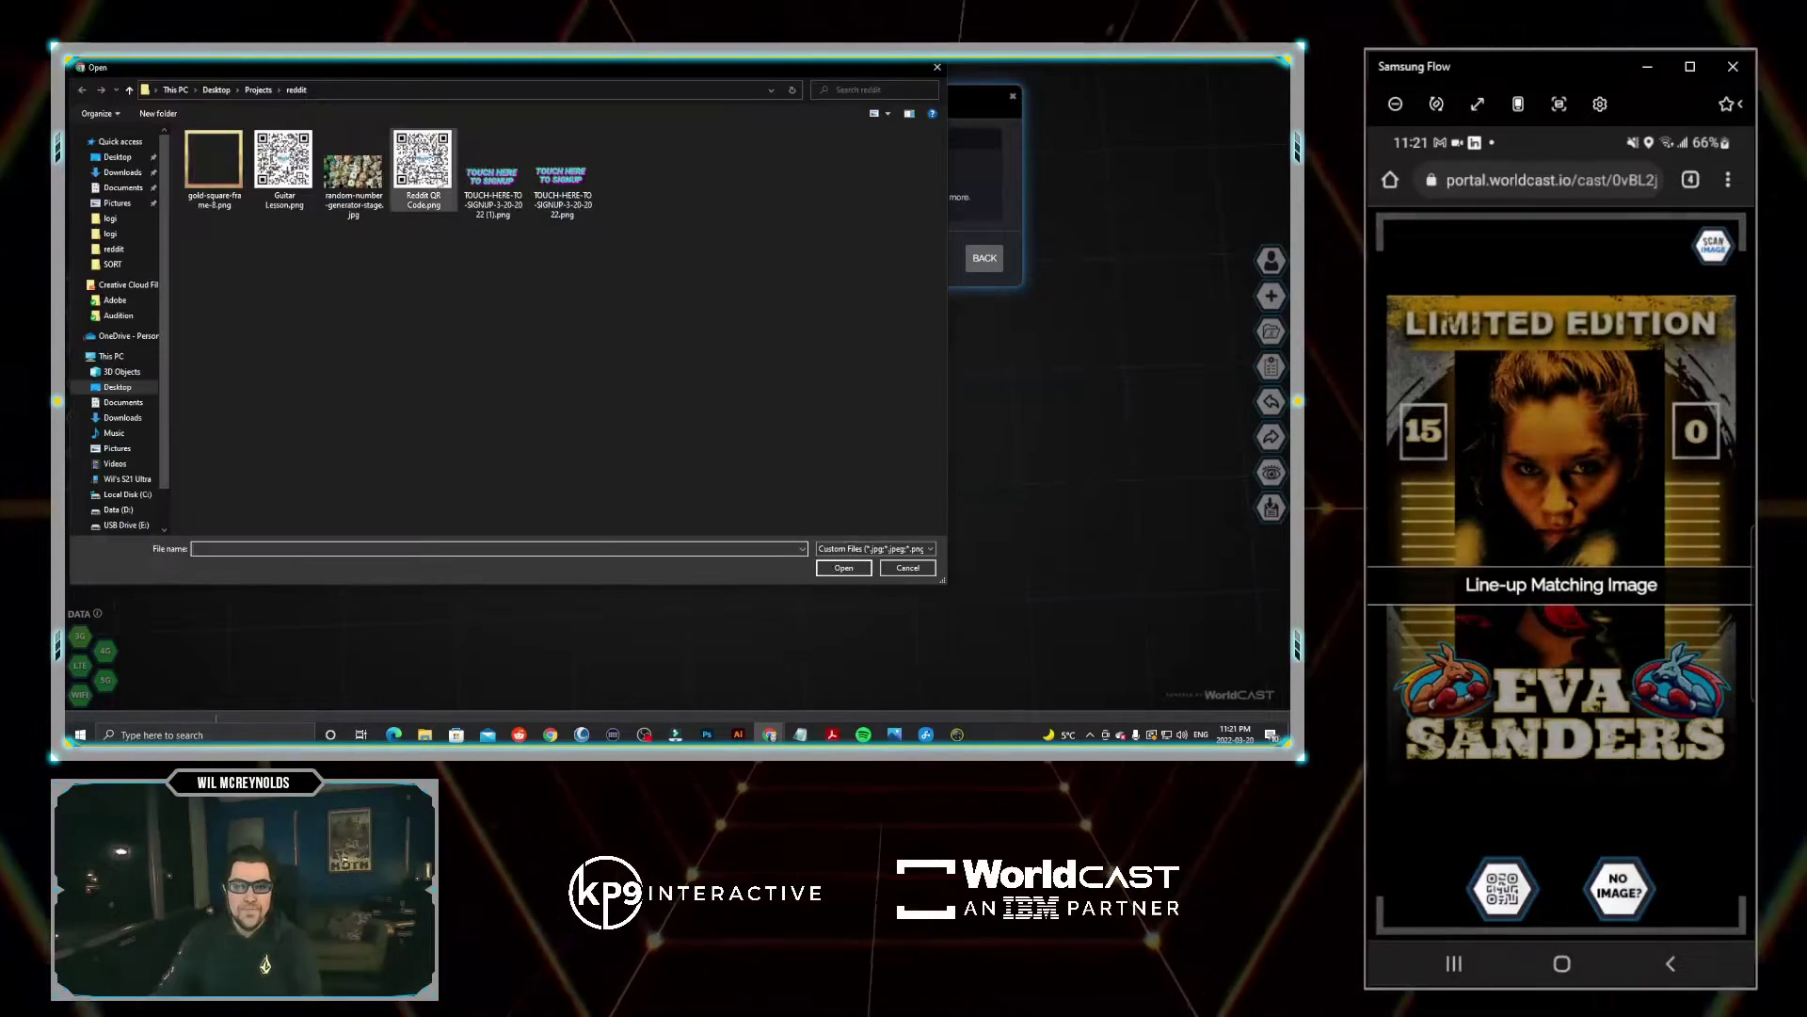
pyautogui.doubleClick(283, 165)
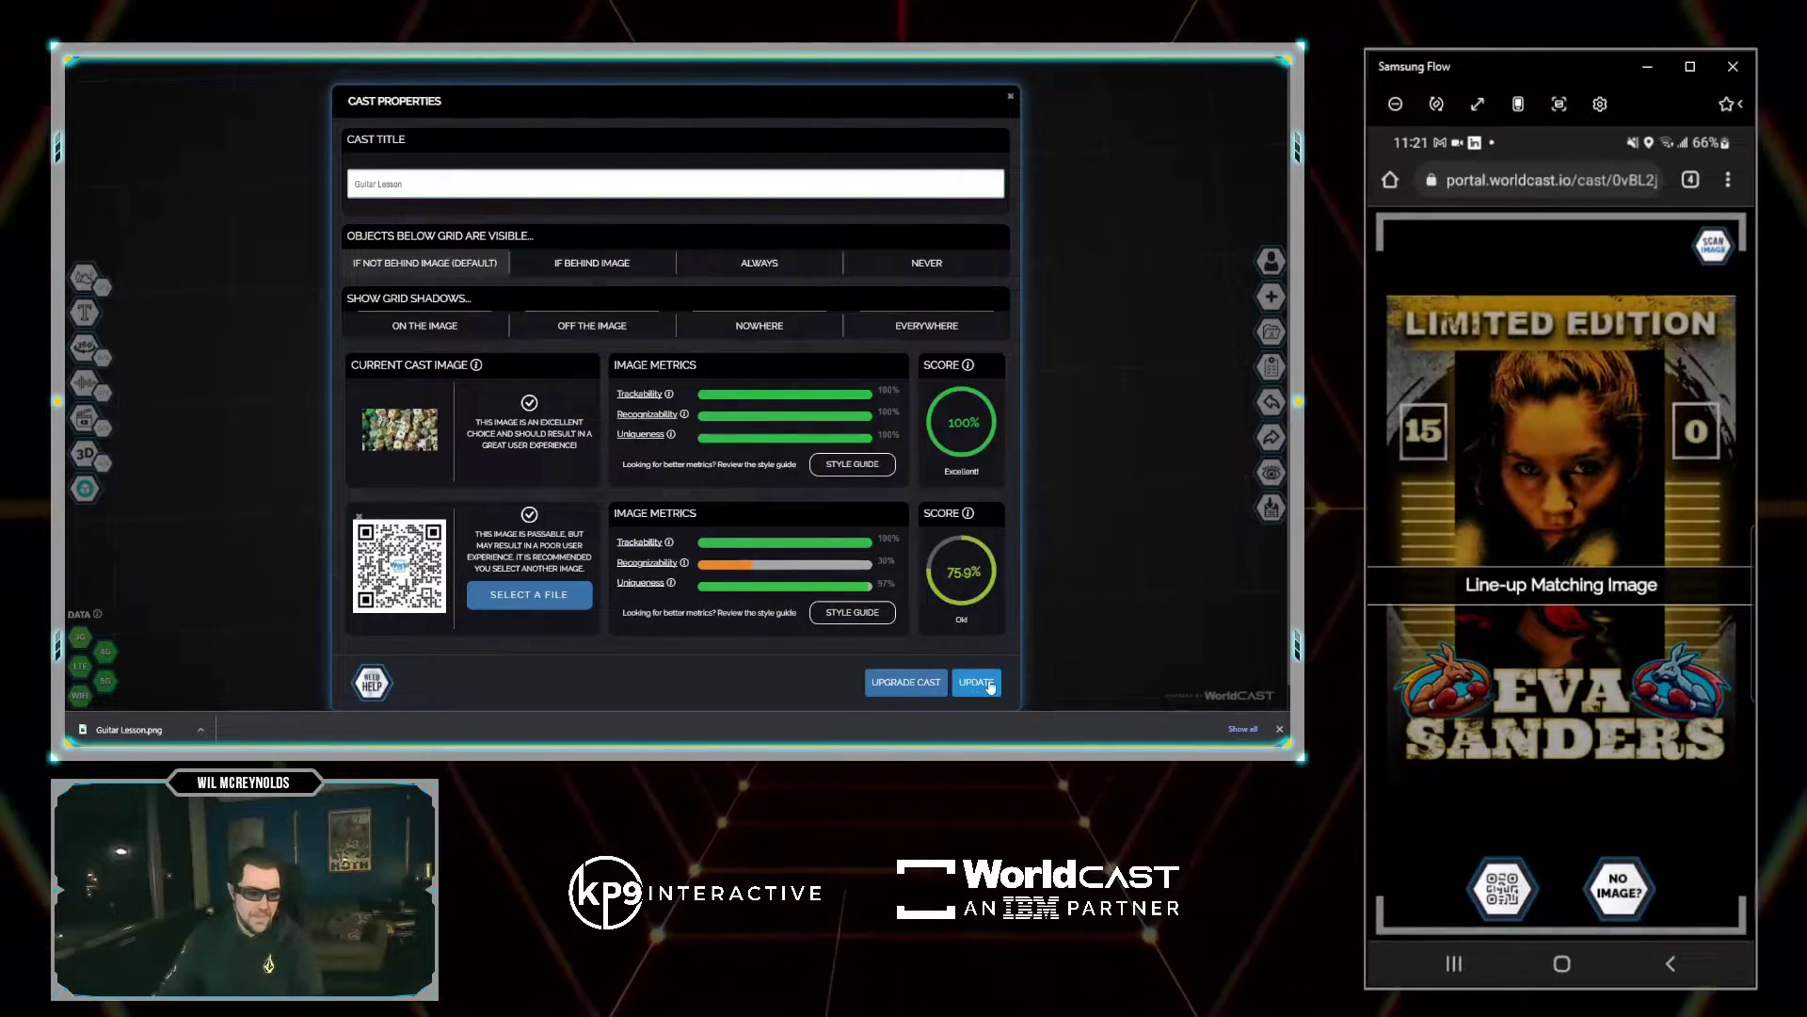
pyautogui.click(972, 680)
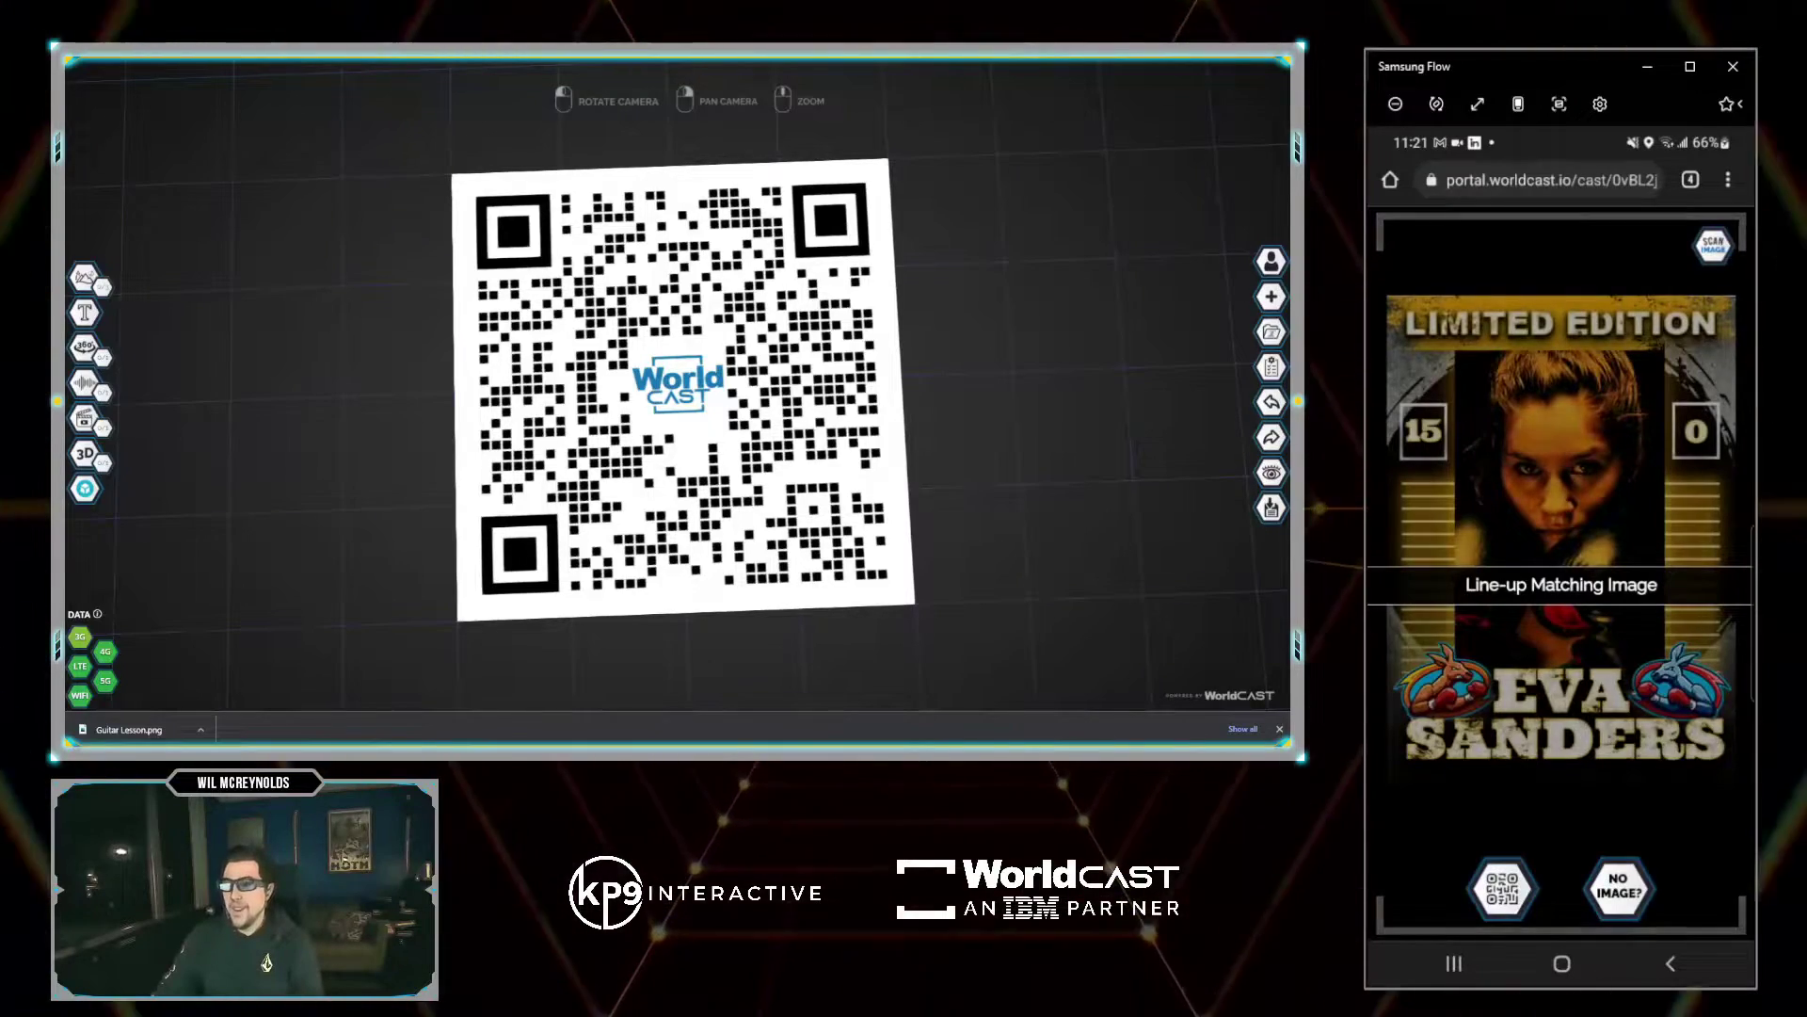
# Step: Drag the guitar video and TOUCH HERE TO SIGNUP image into the scene and confirm both uploads
pyautogui.moveTo(1393, 137); pyautogui.dragTo(908, 133)
pyautogui.moveTo(827, 292)
pyautogui.mouseDown()
pyautogui.moveTo(766, 287)
pyautogui.moveTo(824, 291)
pyautogui.mouseUp()
pyautogui.keyDown('ctrl'); pyautogui.click(1118, 299); pyautogui.keyUp('ctrl')
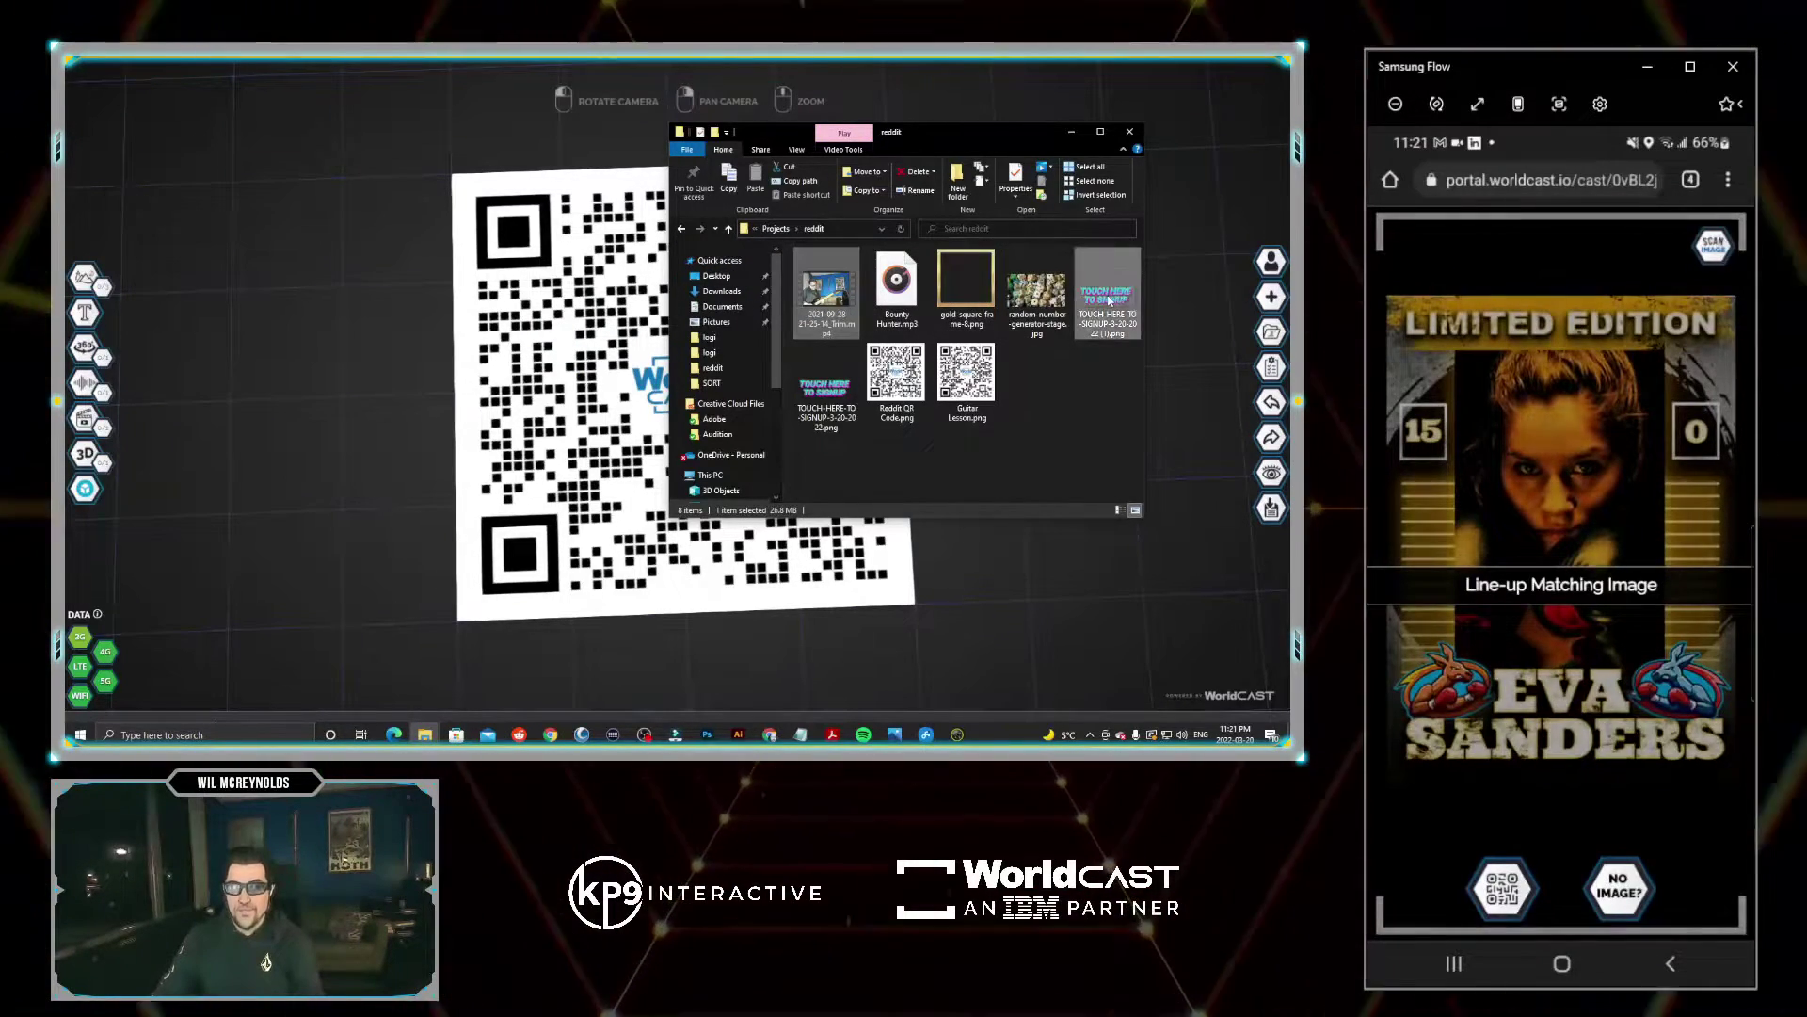
pyautogui.moveTo(826, 287); pyautogui.dragTo(656, 373)
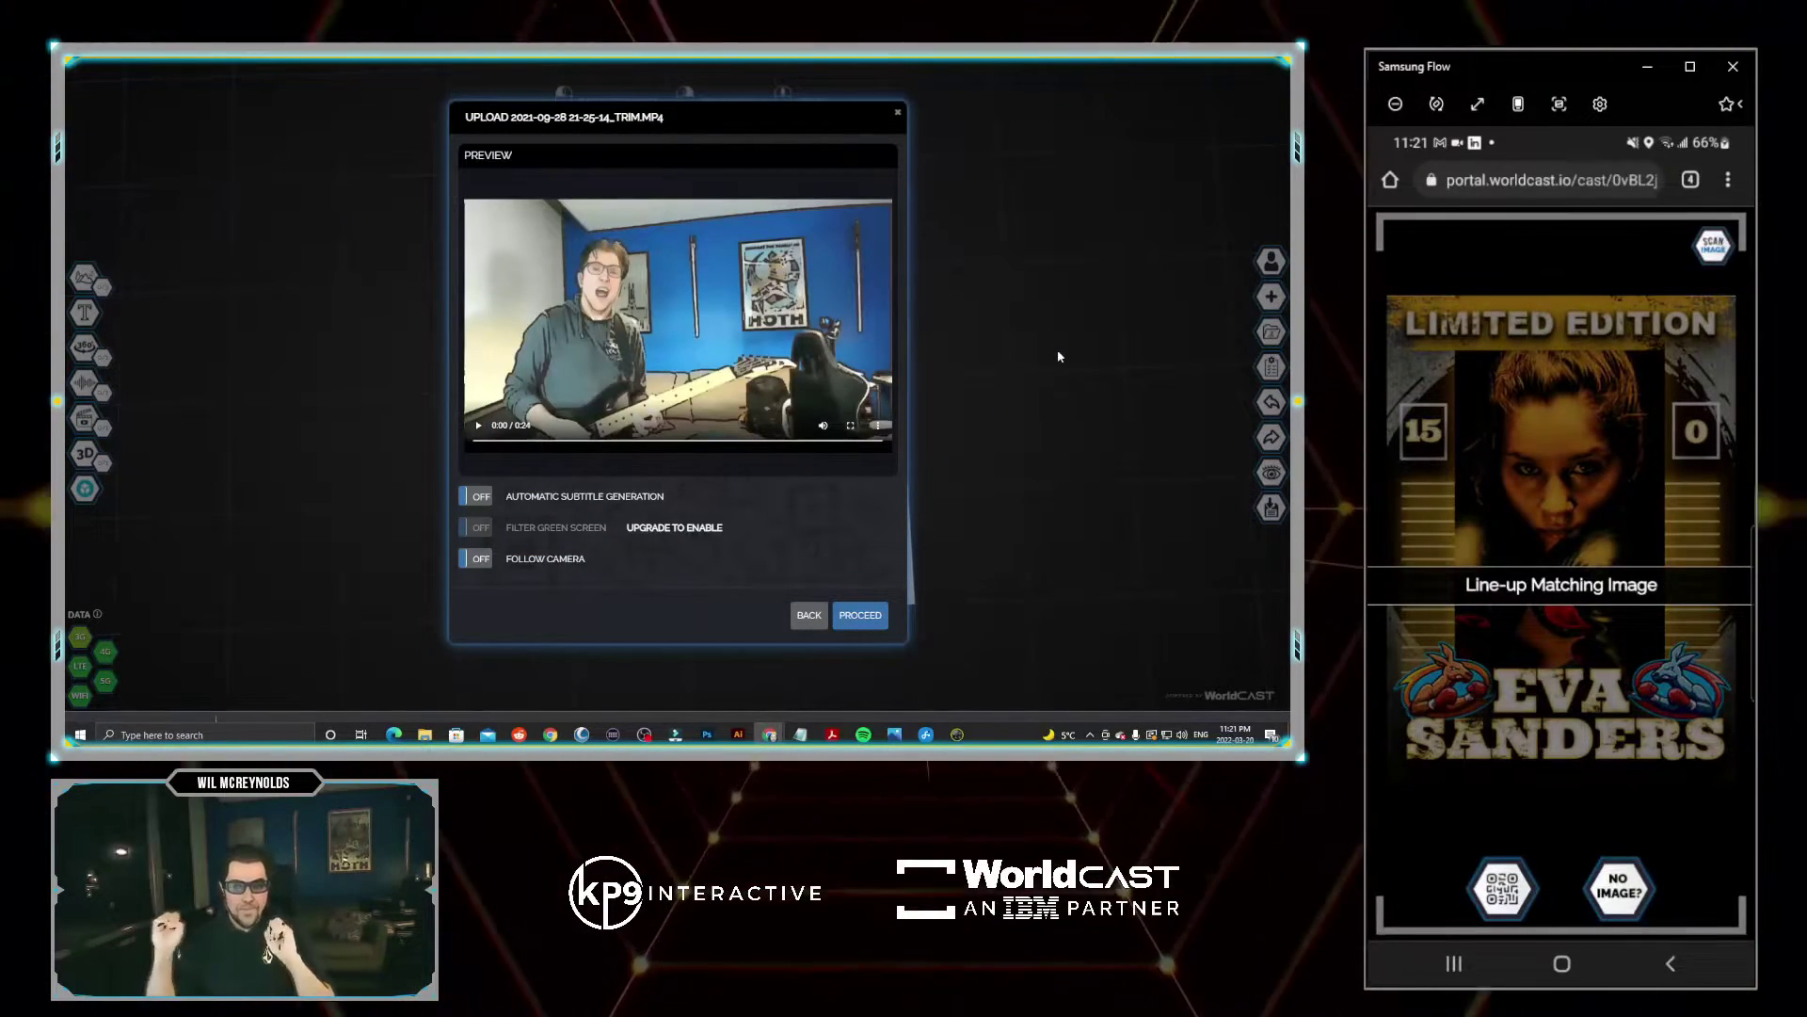
pyautogui.click(861, 617)
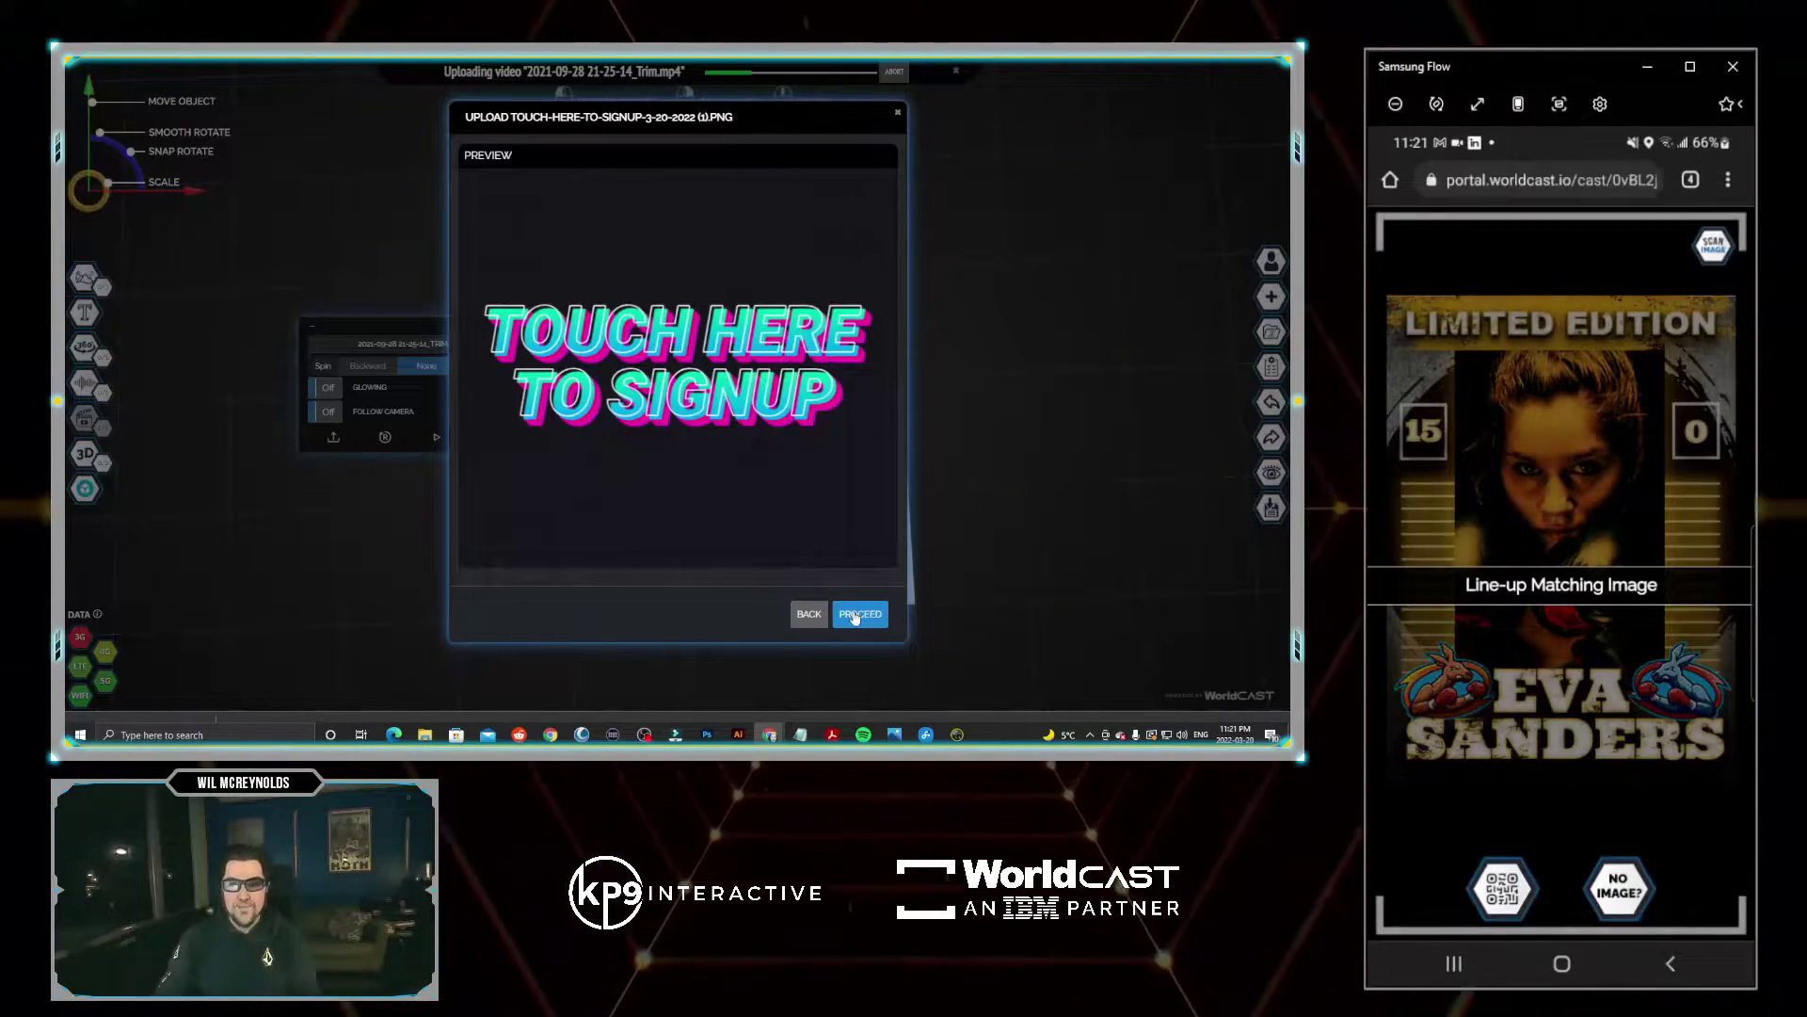
pyautogui.click(855, 615)
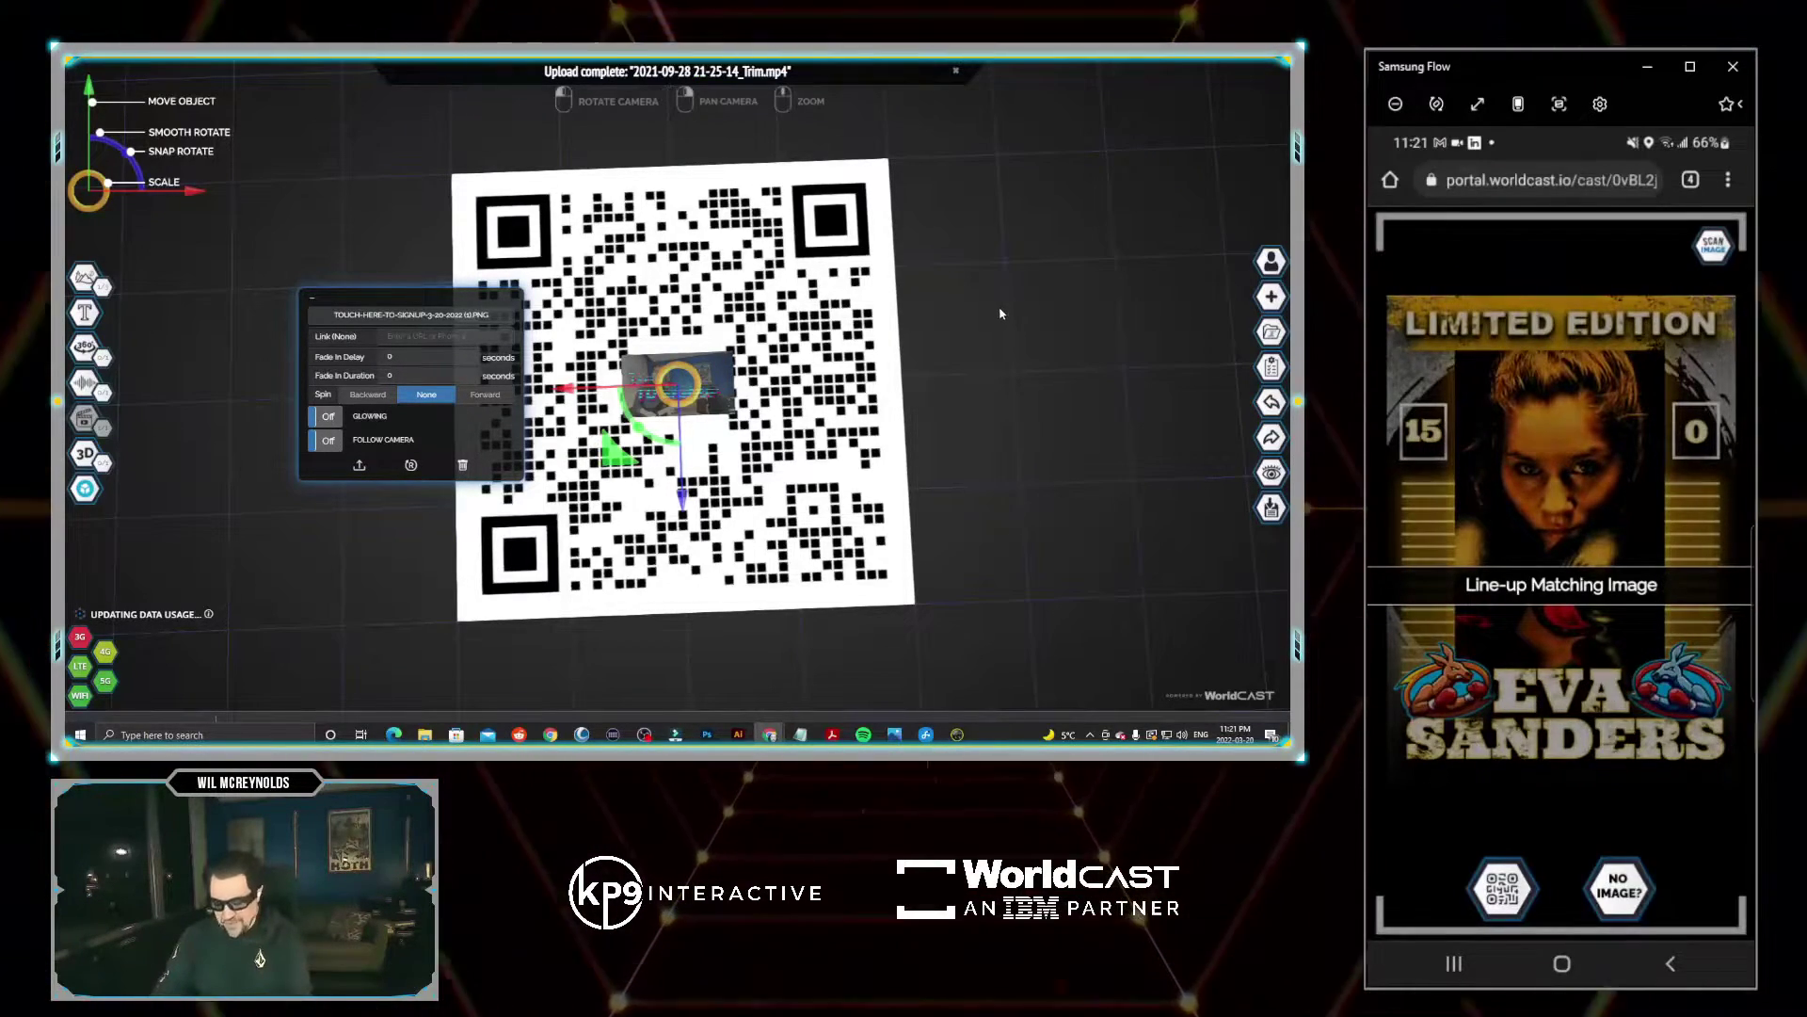
pyautogui.press('Escape')
# Step: Load textstudio.co in the TextStudio tab and scroll through its logo styles
pyautogui.click(290, 70)
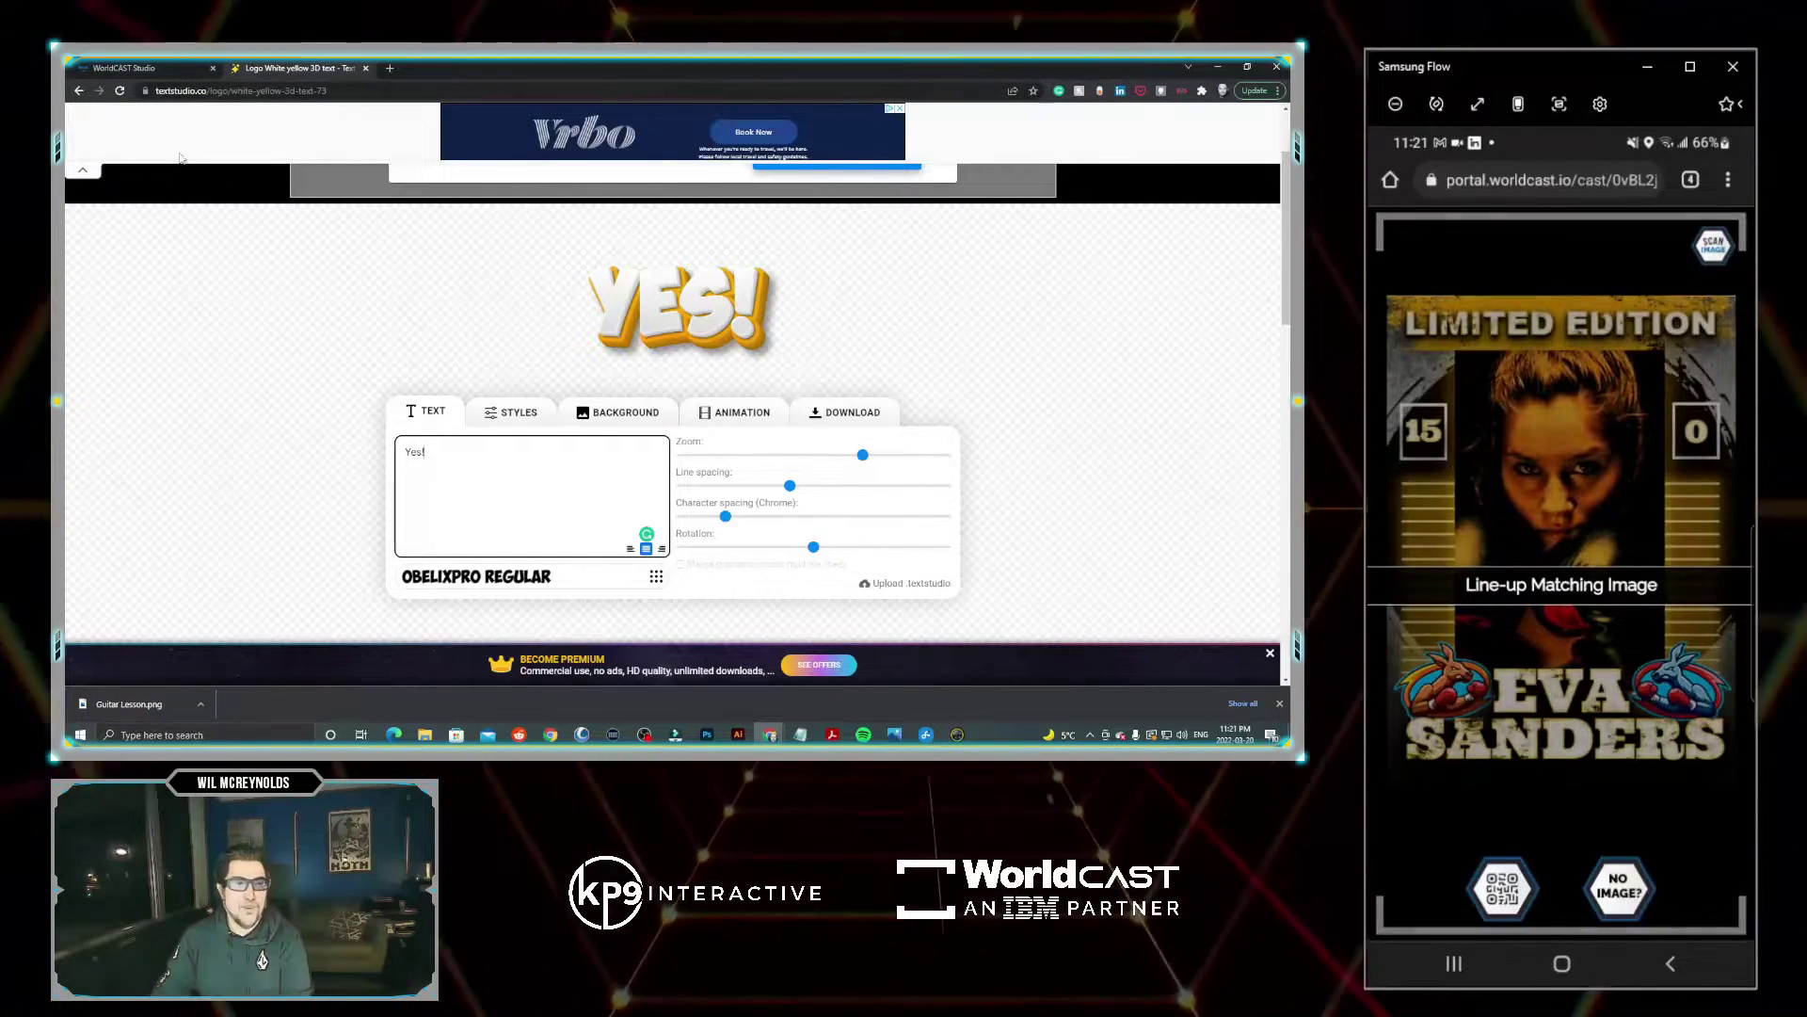
pyautogui.click(202, 92)
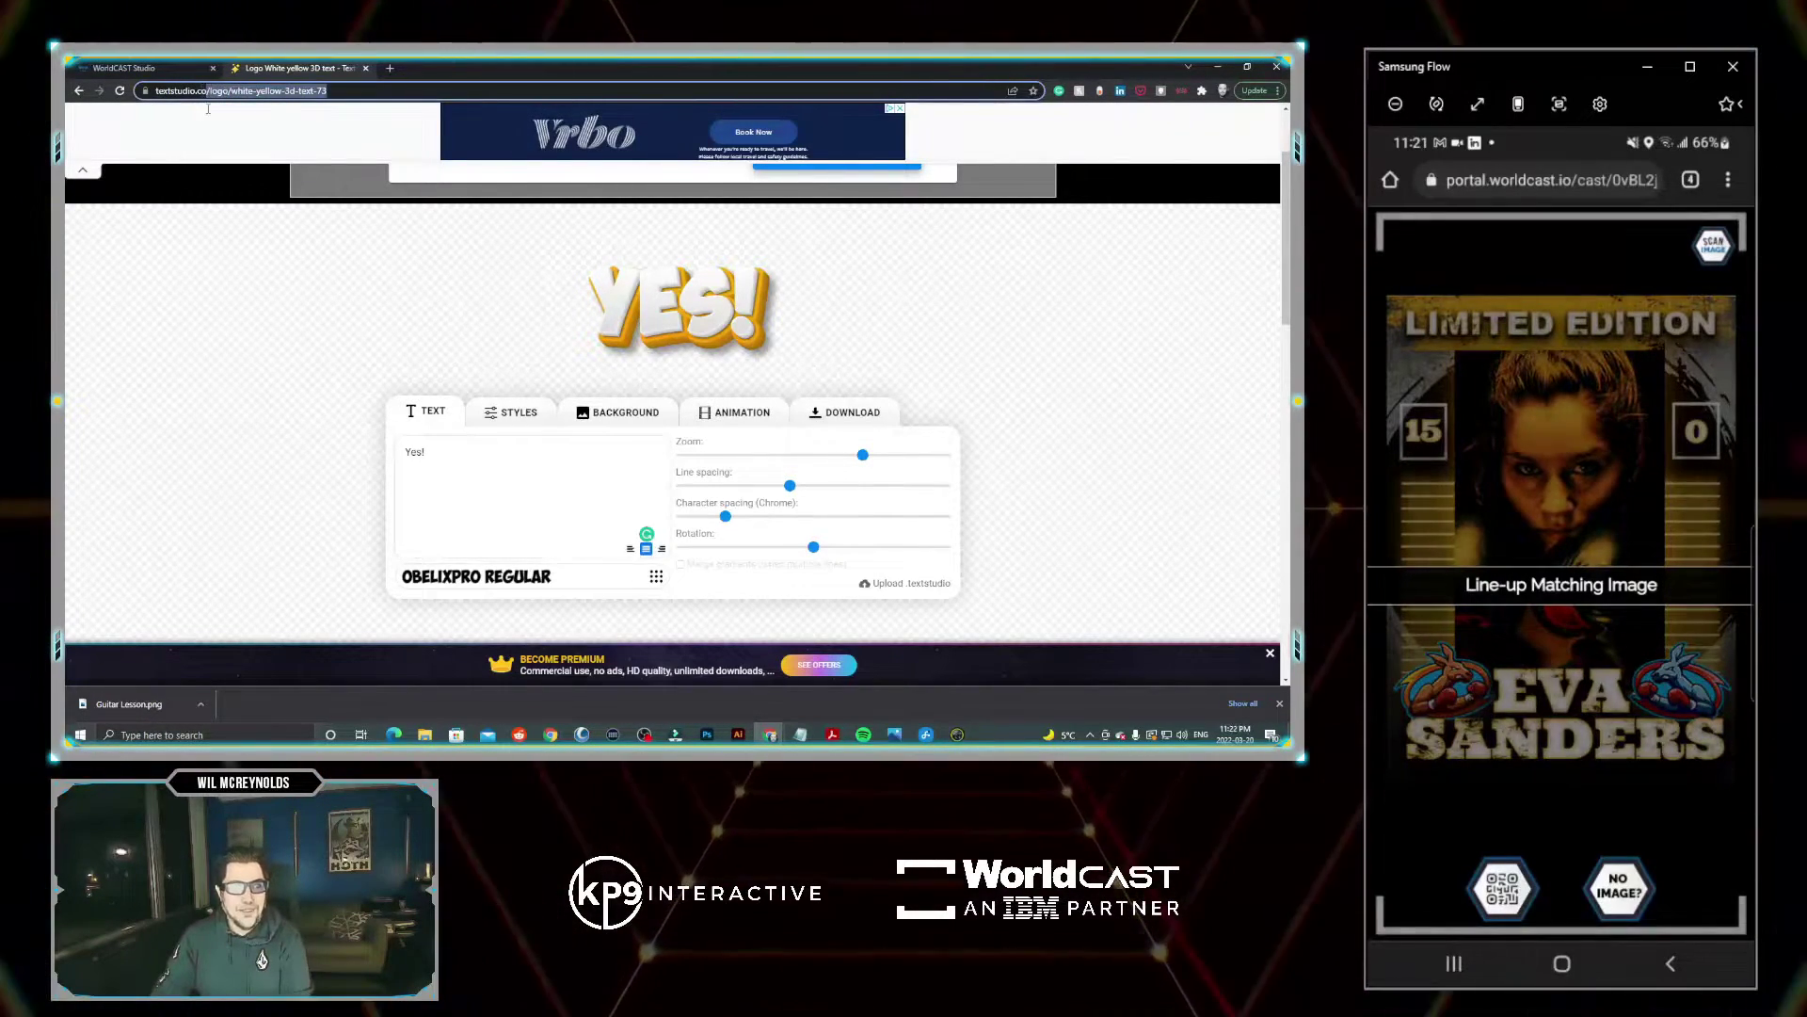
pyautogui.write('textstudio.co')
pyautogui.press('Return')
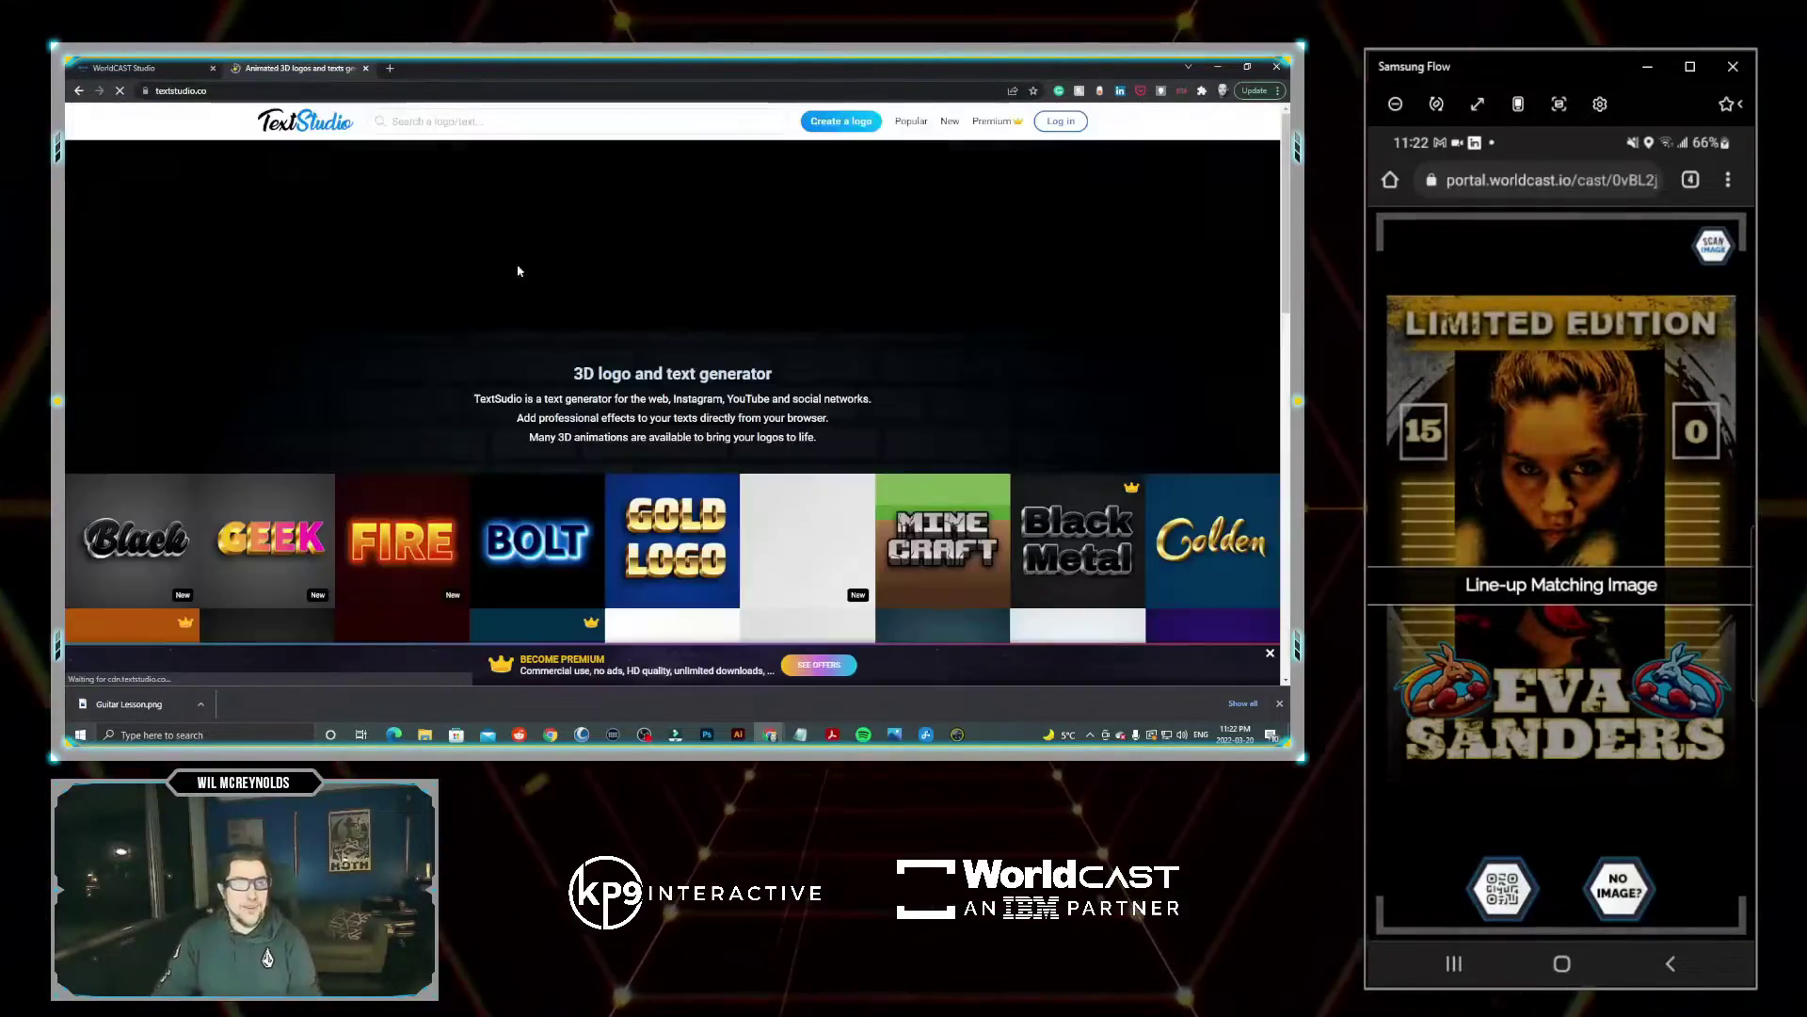
pyautogui.scroll(-6, 287, 568)
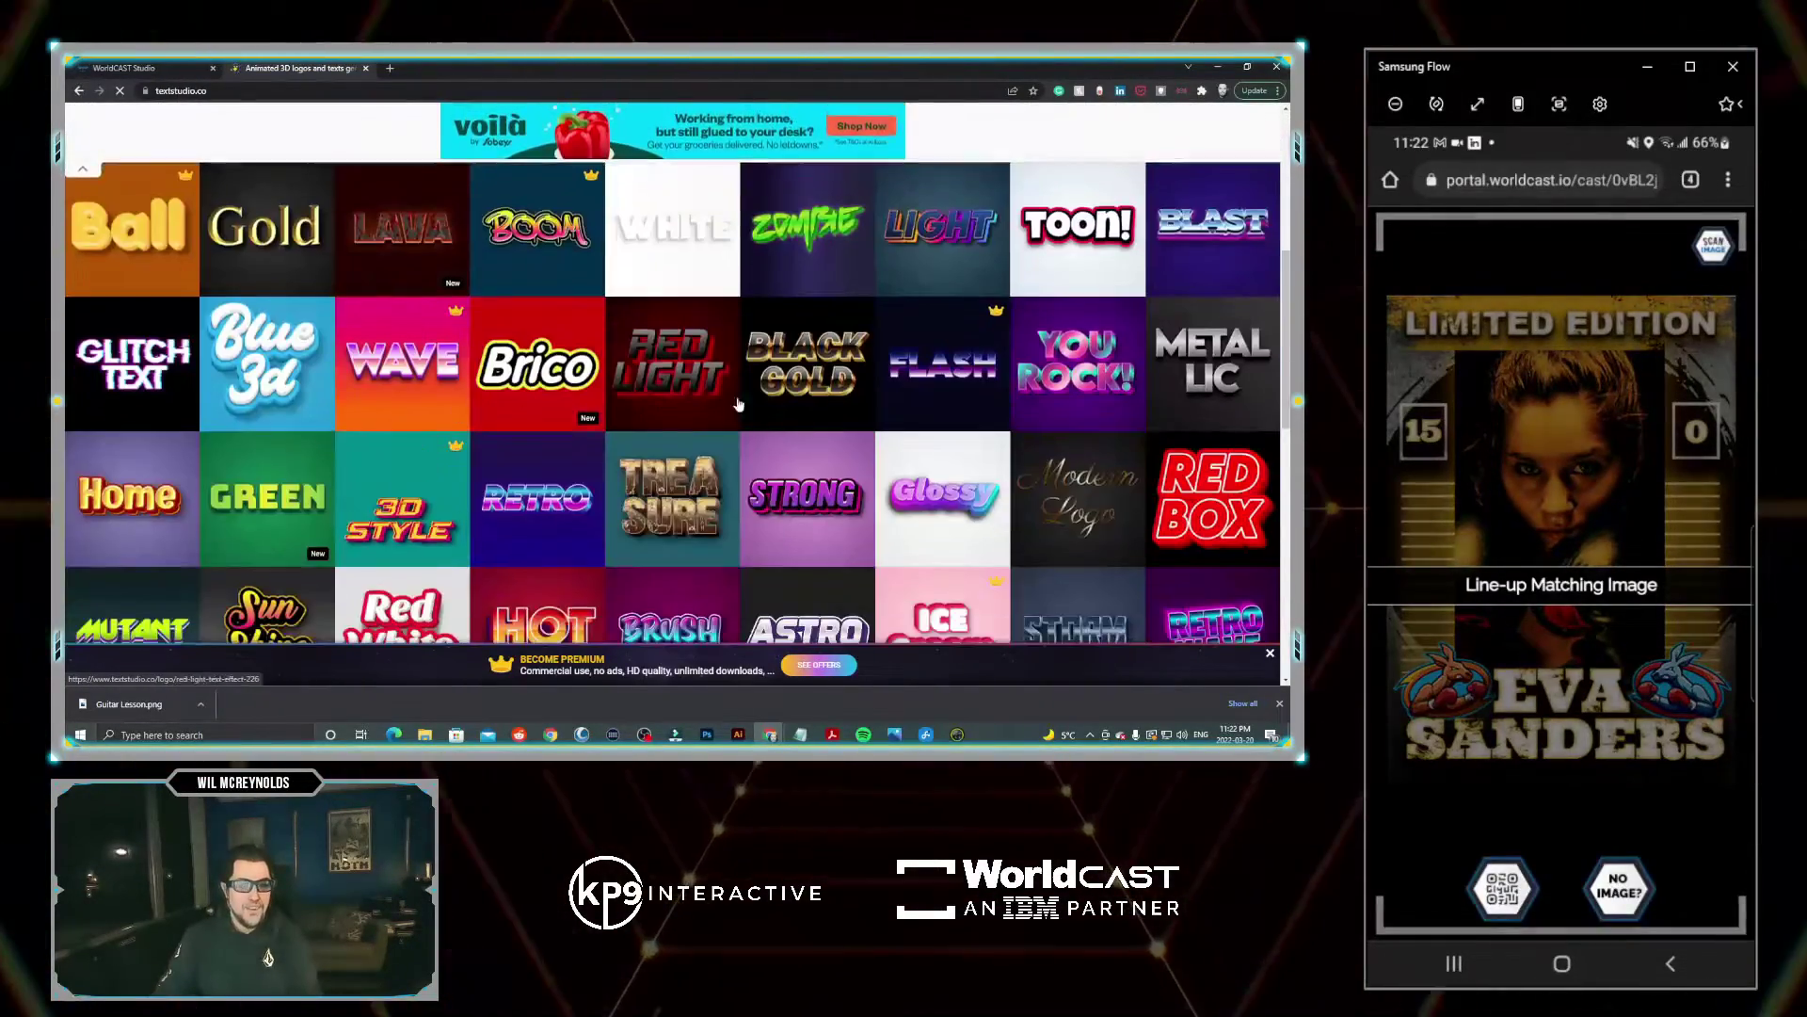
pyautogui.scroll(-3, 911, 490)
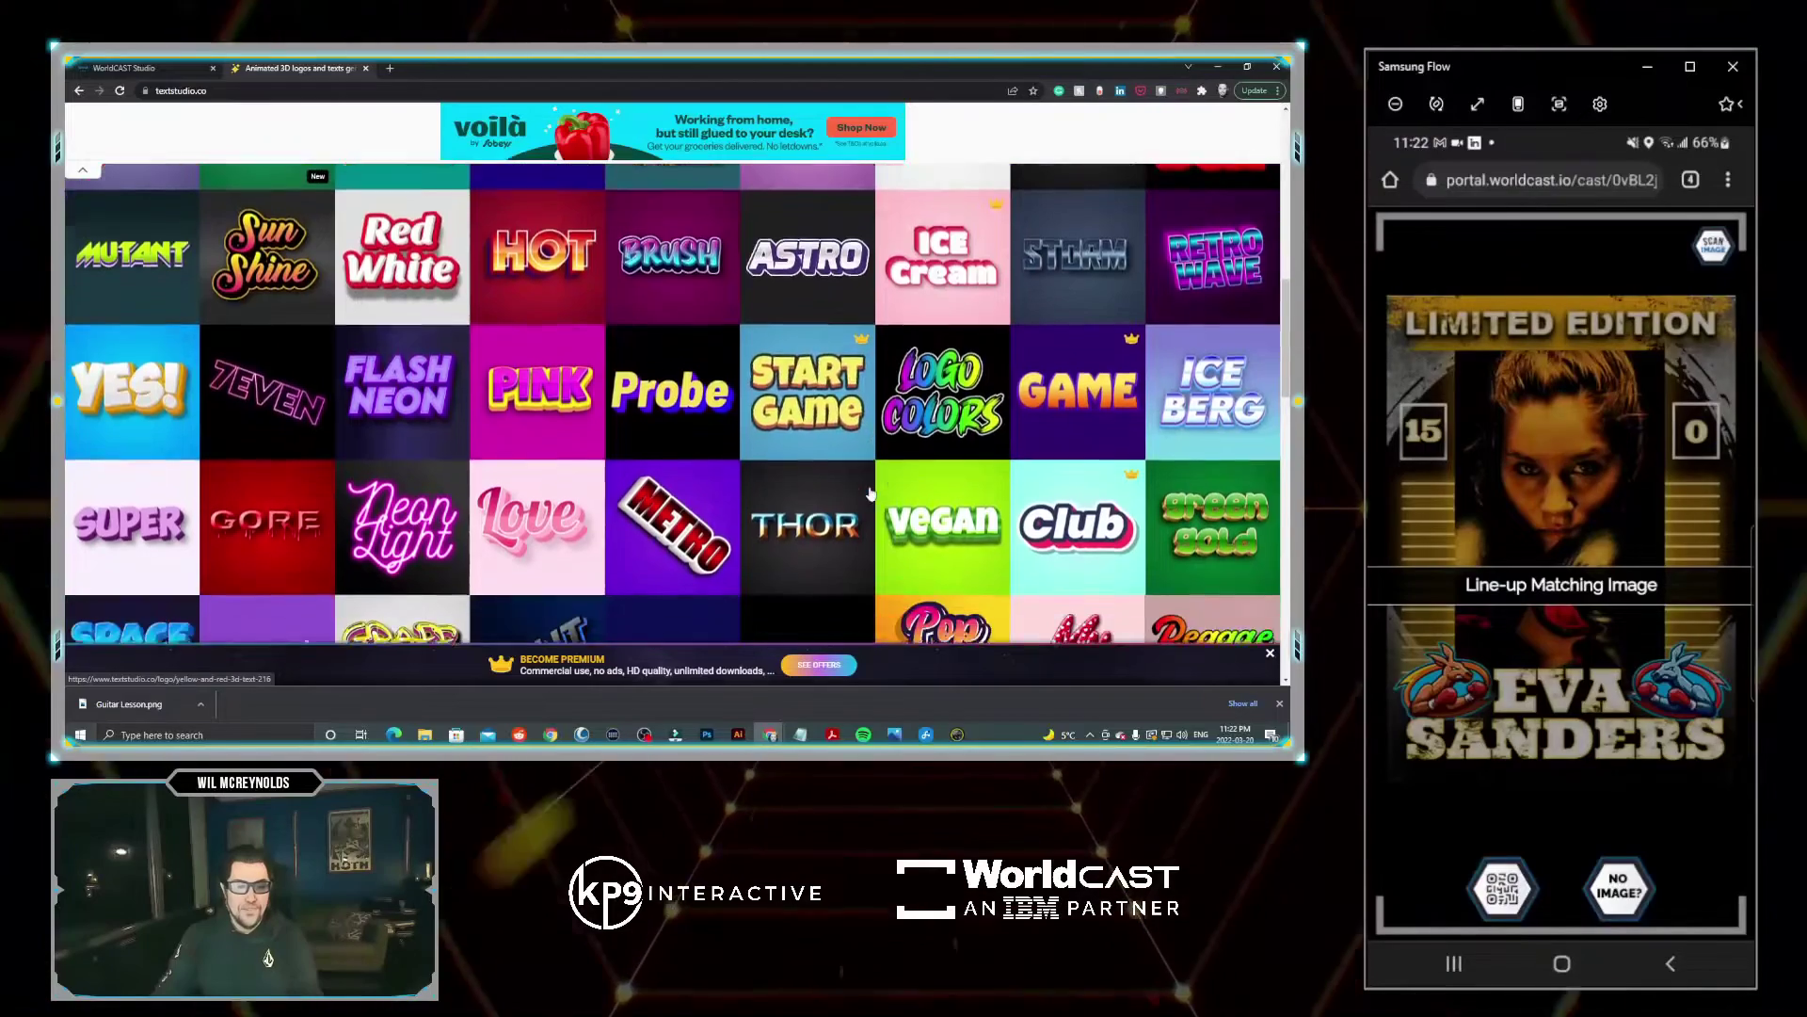
pyautogui.scroll(1, 659, 377)
# Step: Enlarge the guitar video and arrange it and the signup image on the QR code
pyautogui.hotkey('ctrl', '1')
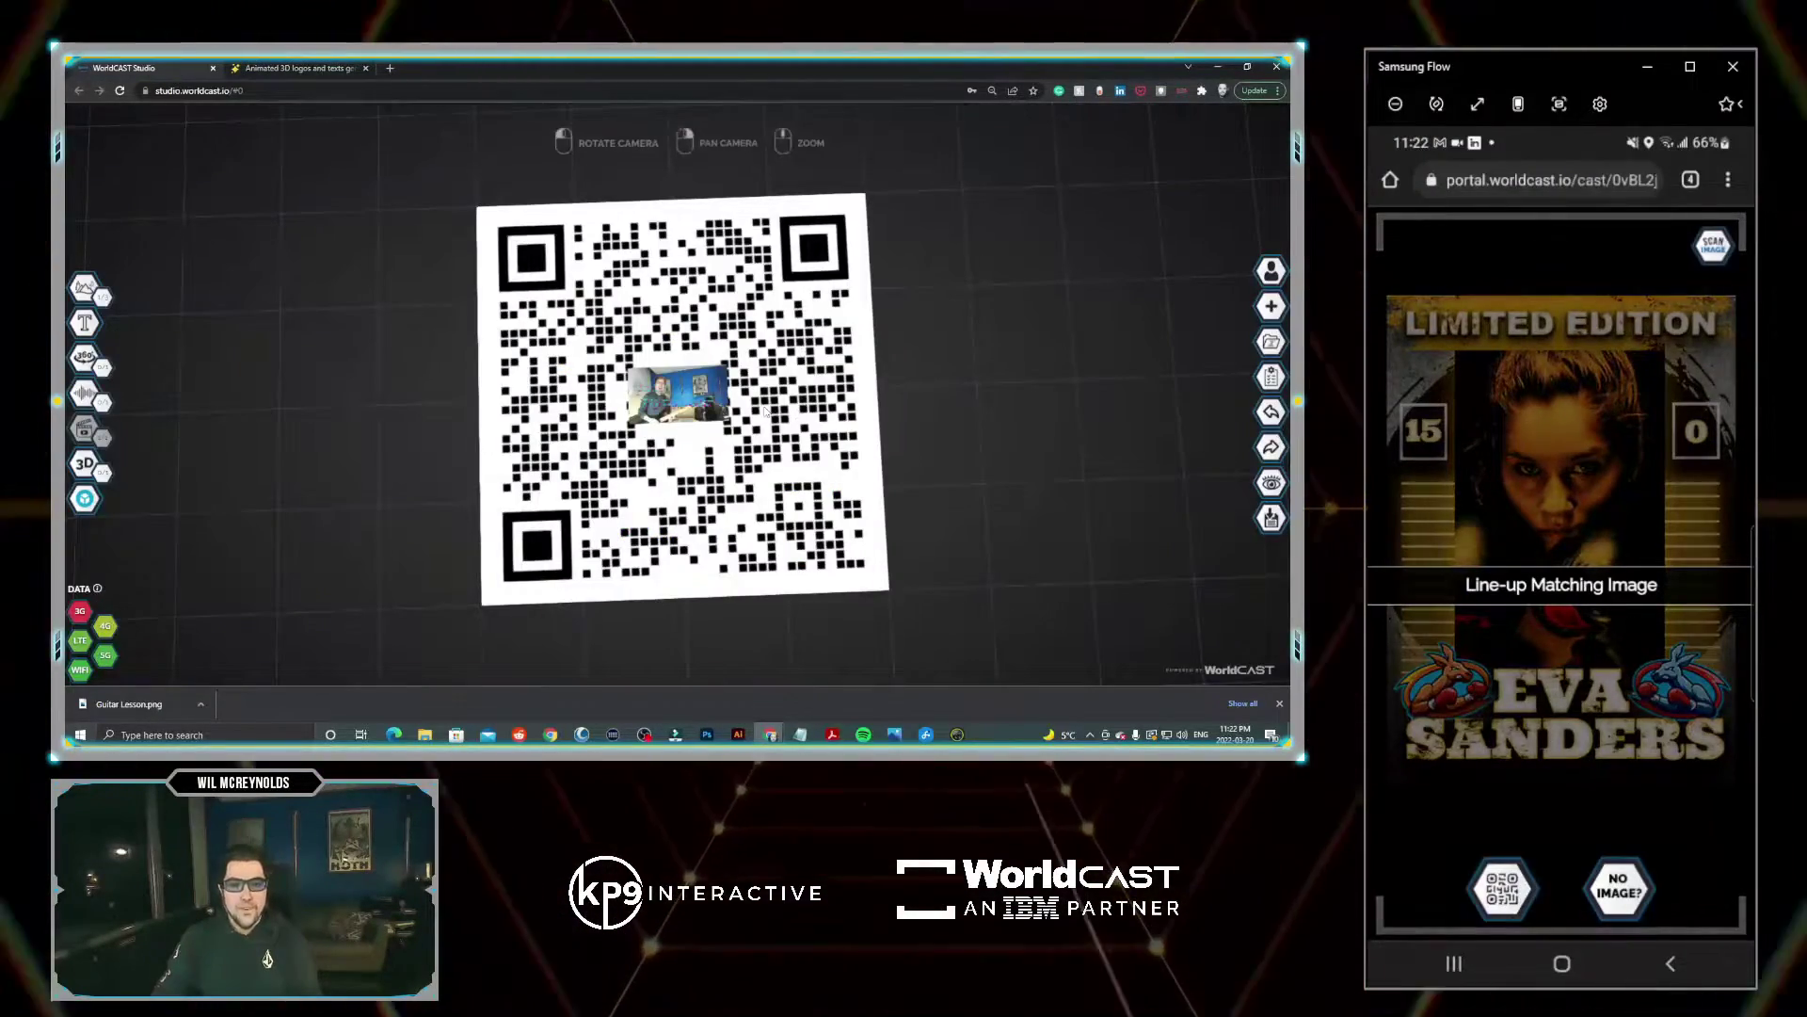
pyautogui.click(685, 403)
pyautogui.moveTo(685, 403); pyautogui.dragTo(715, 386)
pyautogui.moveTo(940, 387); pyautogui.dragTo(810, 358)
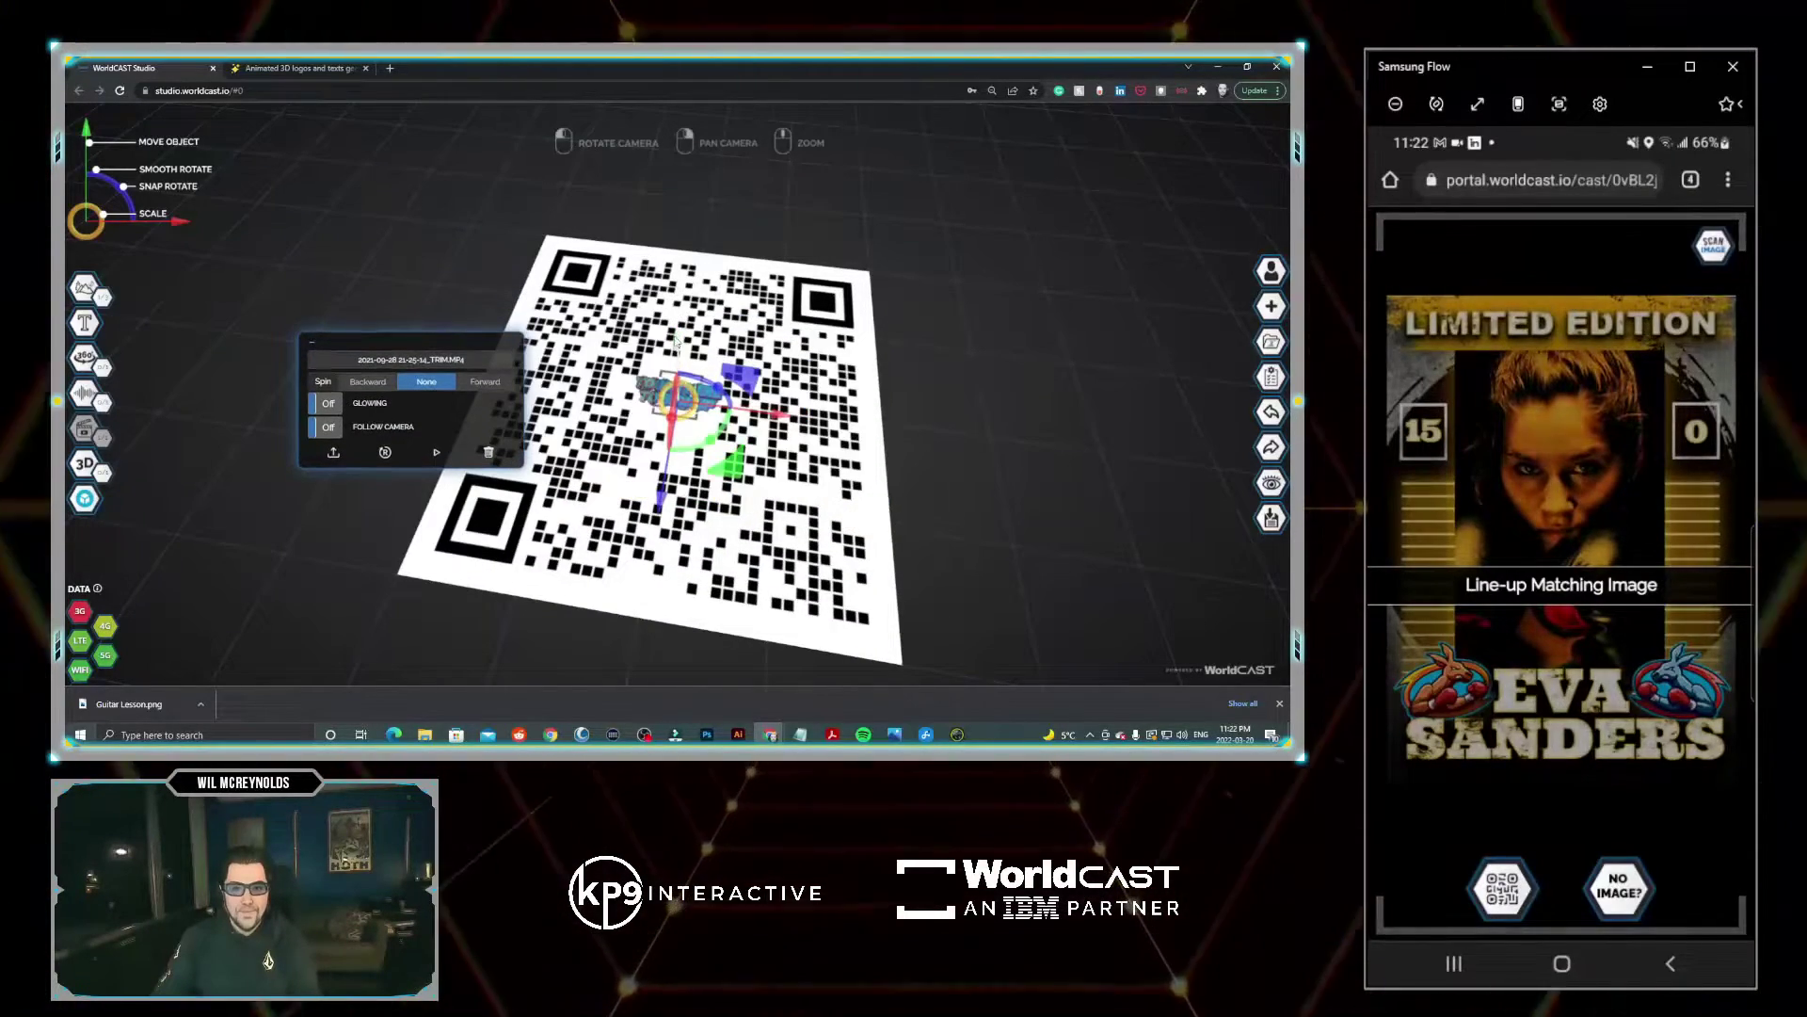
pyautogui.moveTo(677, 334); pyautogui.dragTo(703, 423)
pyautogui.click(678, 369)
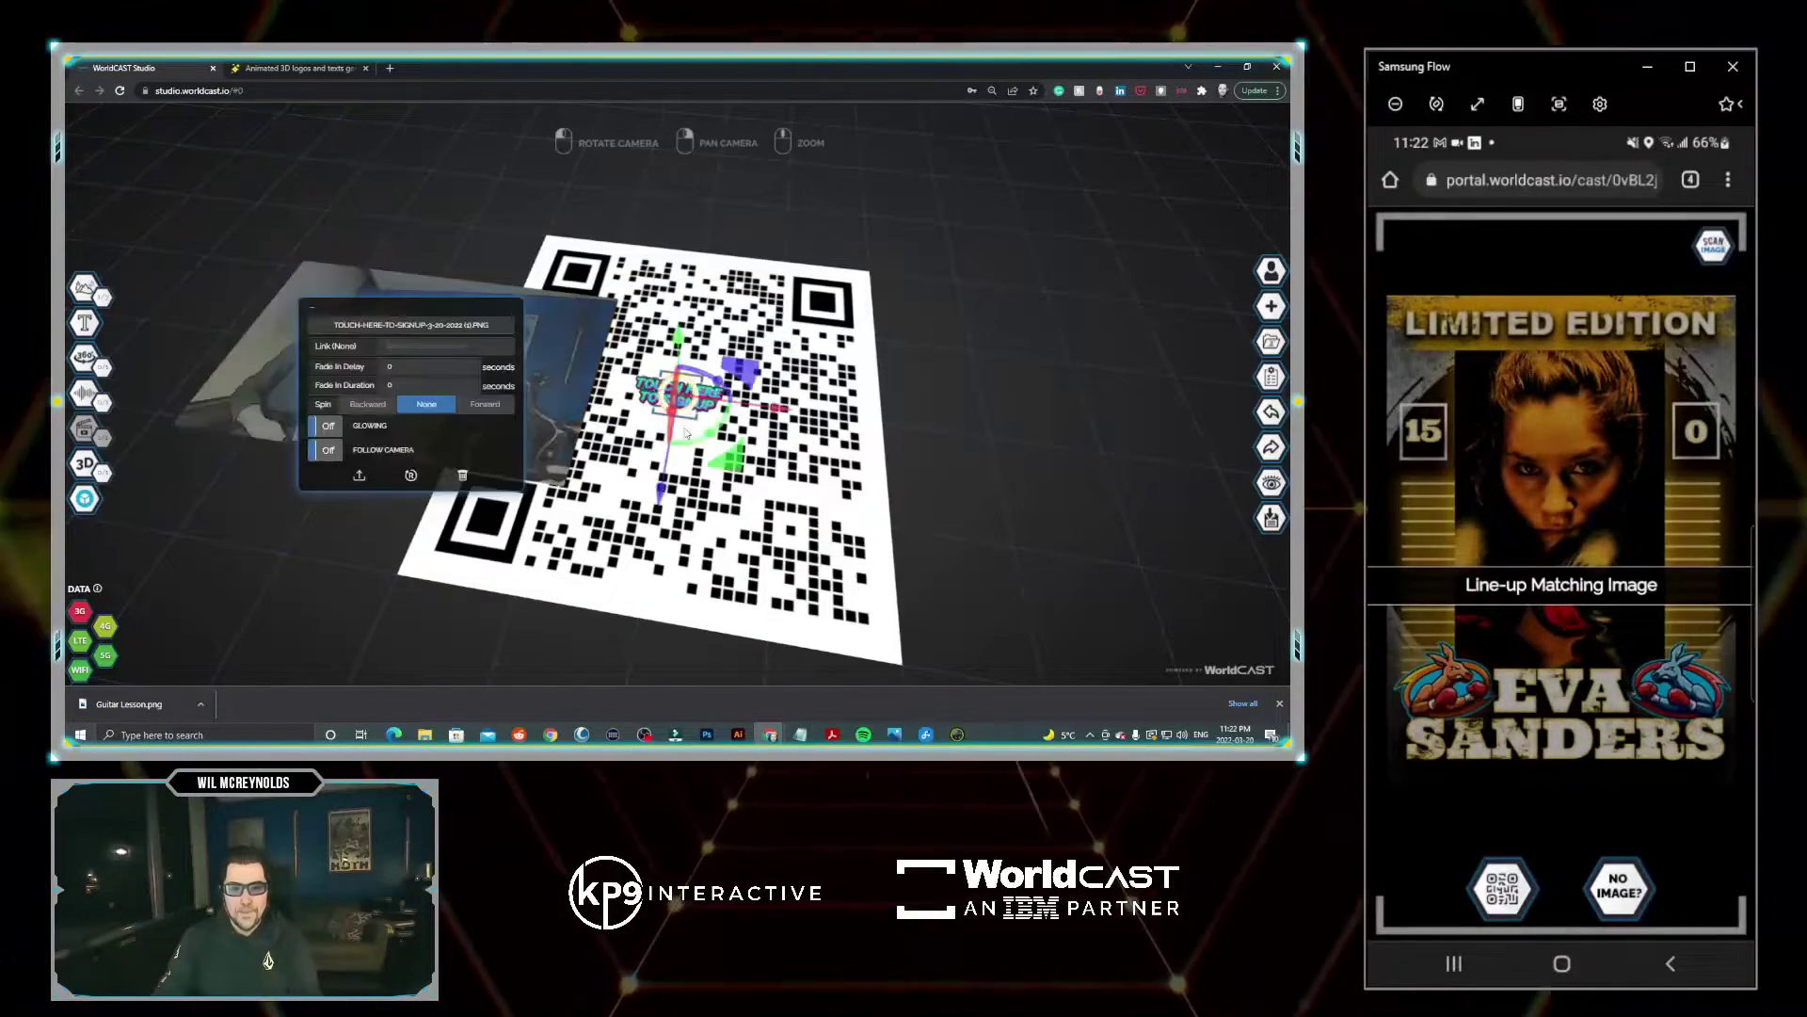
pyautogui.moveTo(676, 365); pyautogui.dragTo(690, 316)
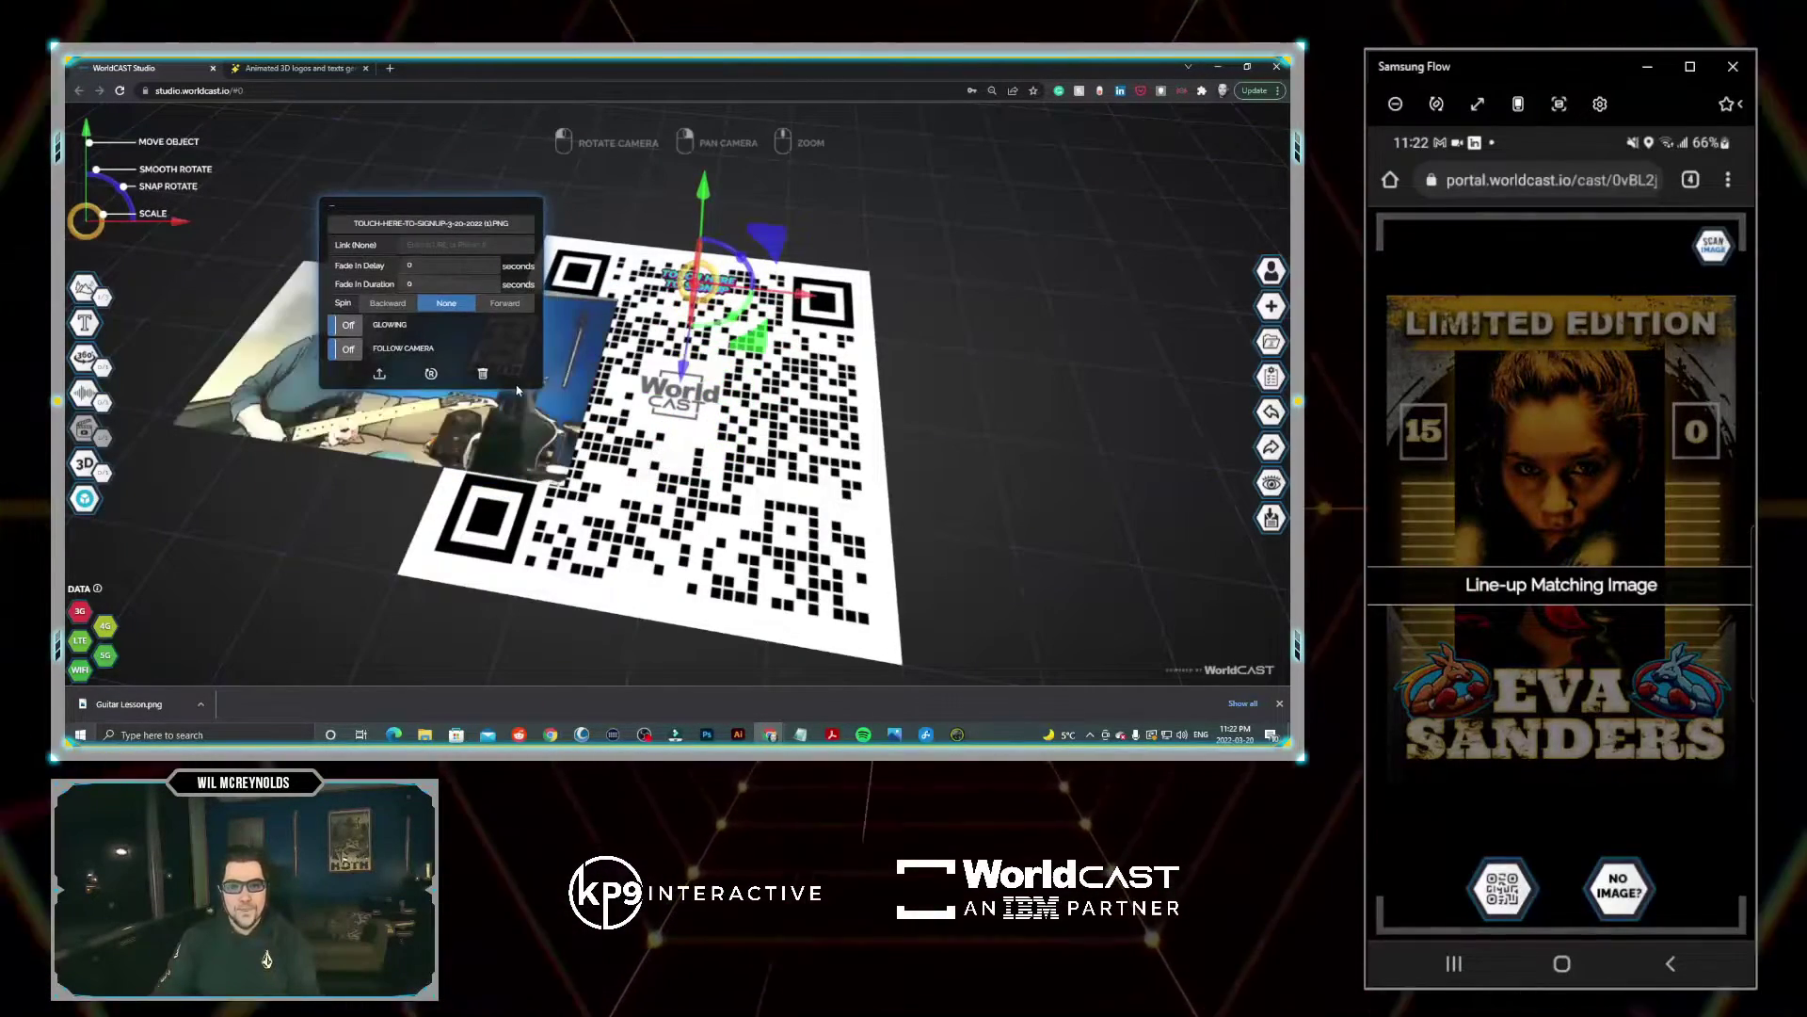
pyautogui.click(533, 434)
pyautogui.moveTo(533, 434); pyautogui.dragTo(828, 456)
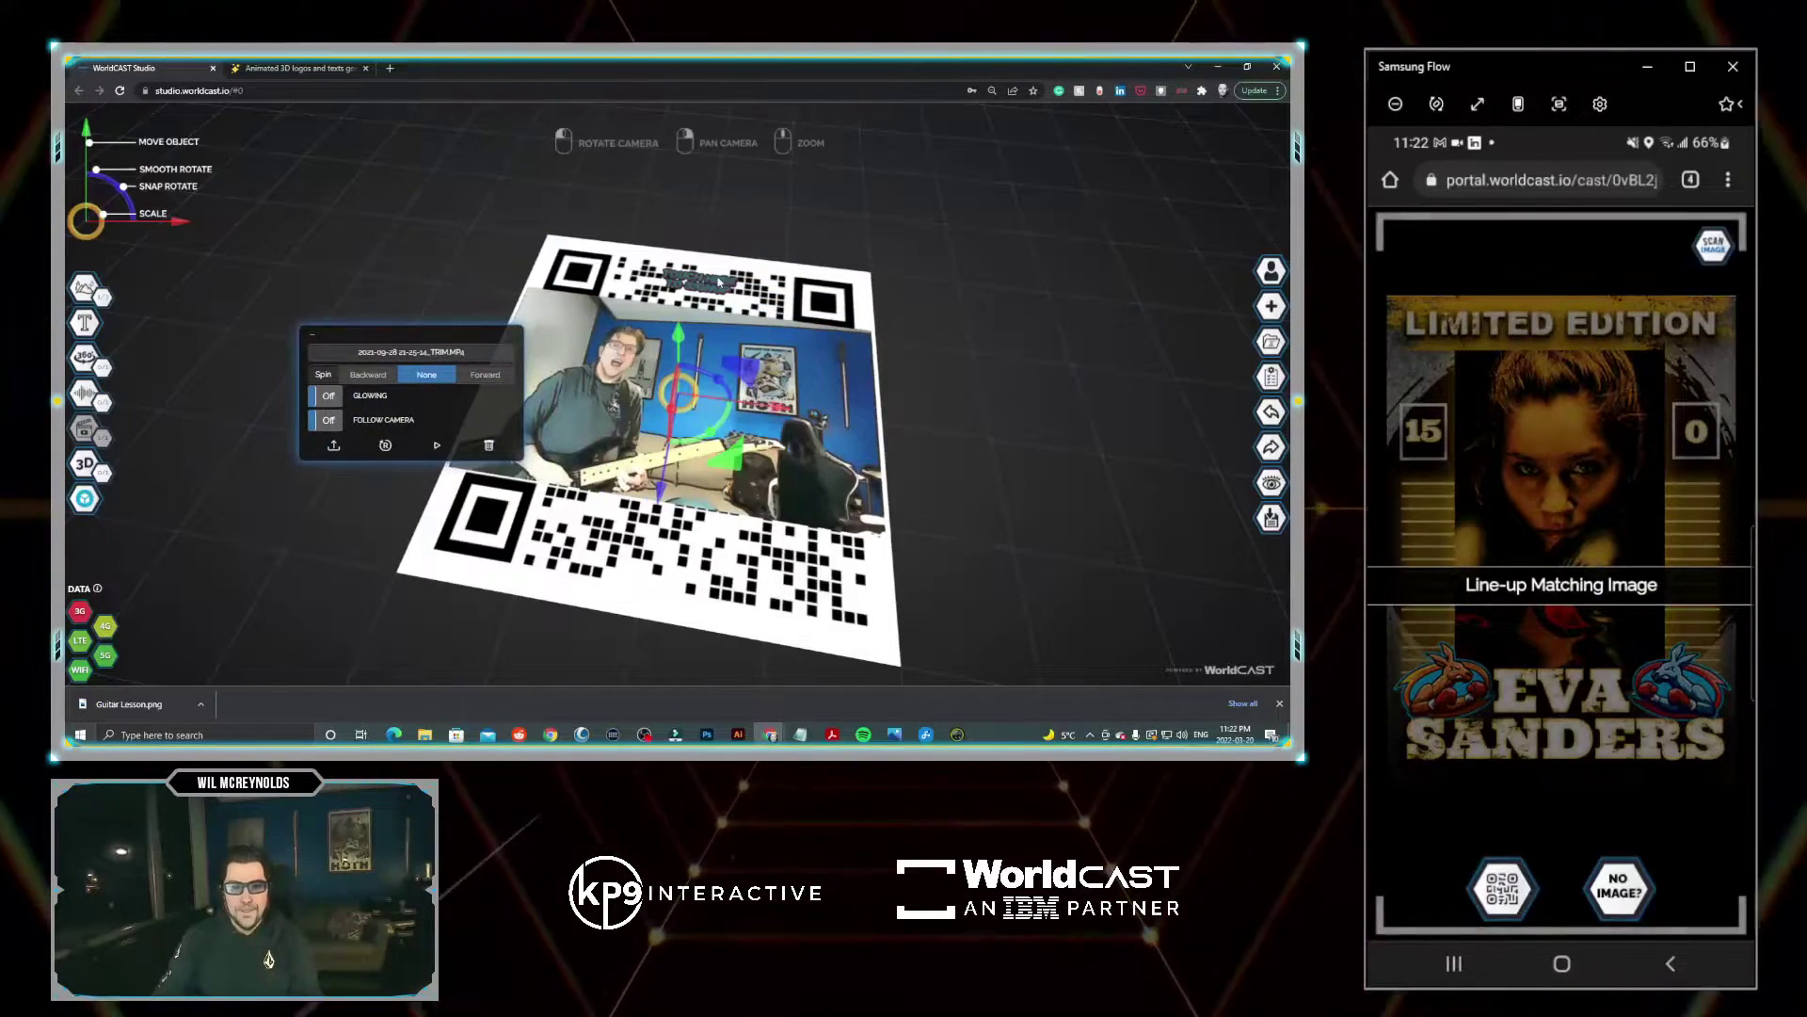
# Step: Scale up the TOUCH HERE TO SIGNUP image and raise it to the top of the target
pyautogui.click(702, 282)
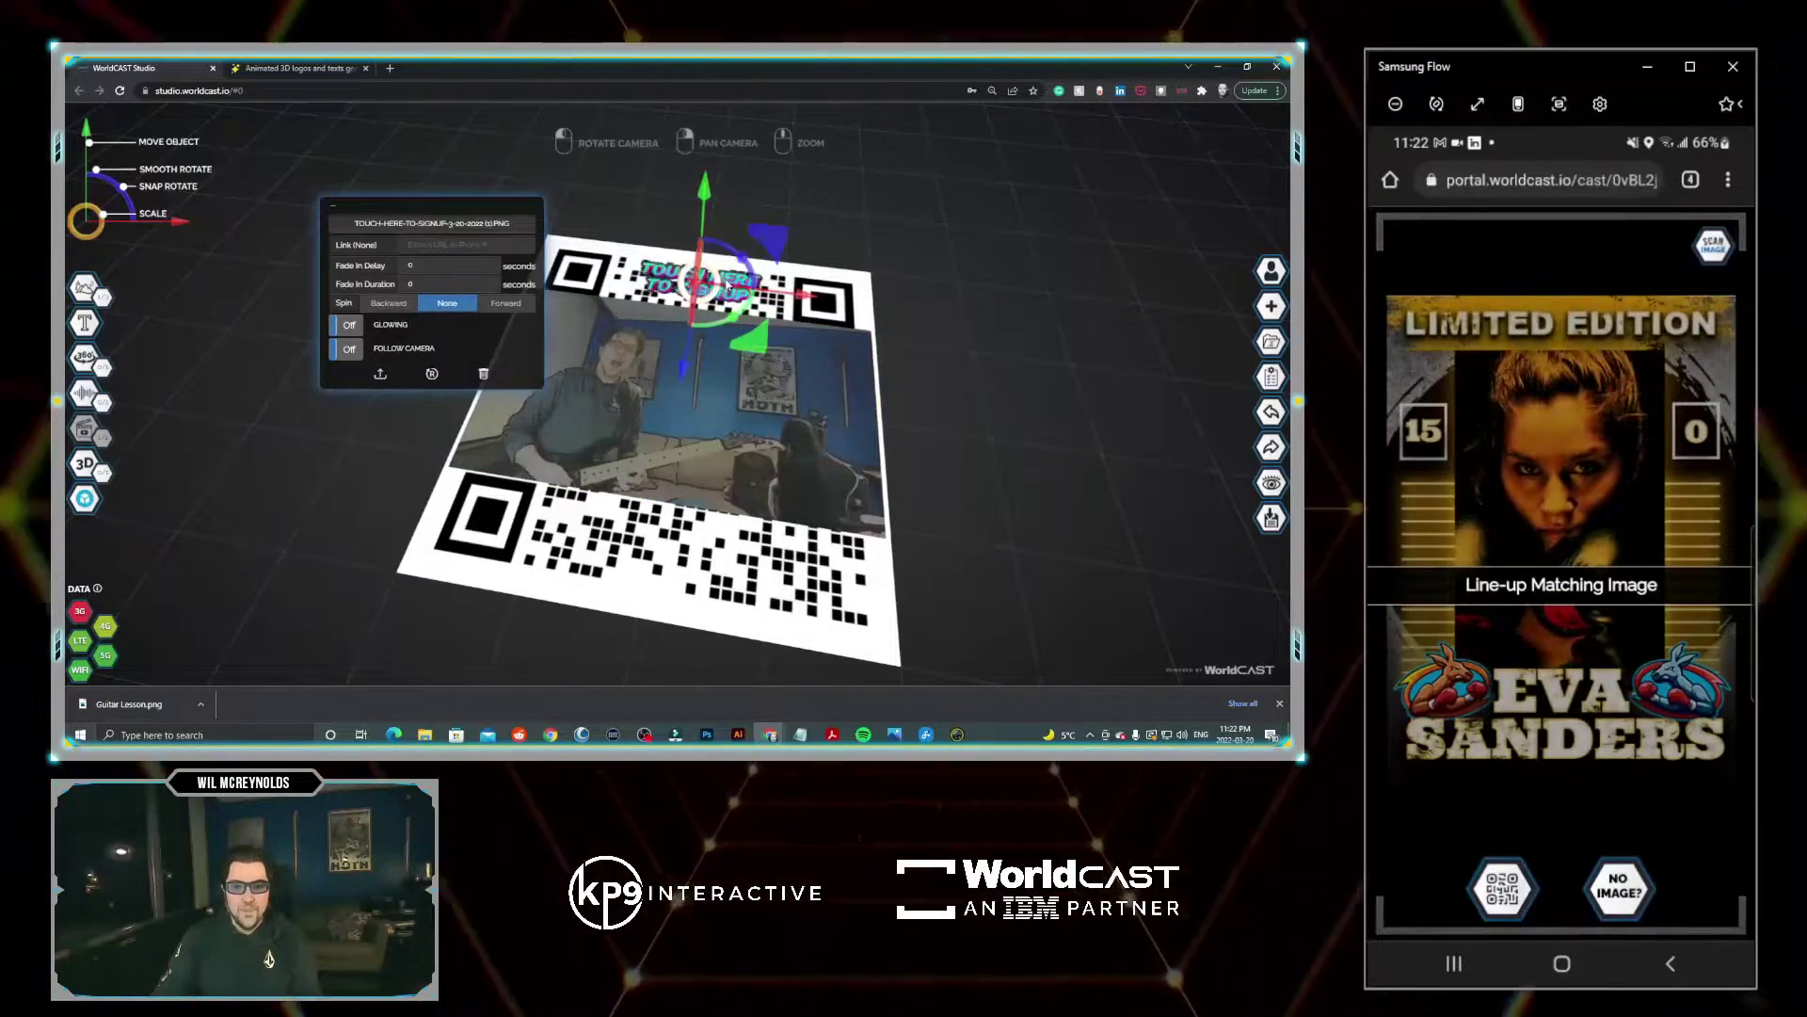
pyautogui.moveTo(706, 274); pyautogui.dragTo(743, 288)
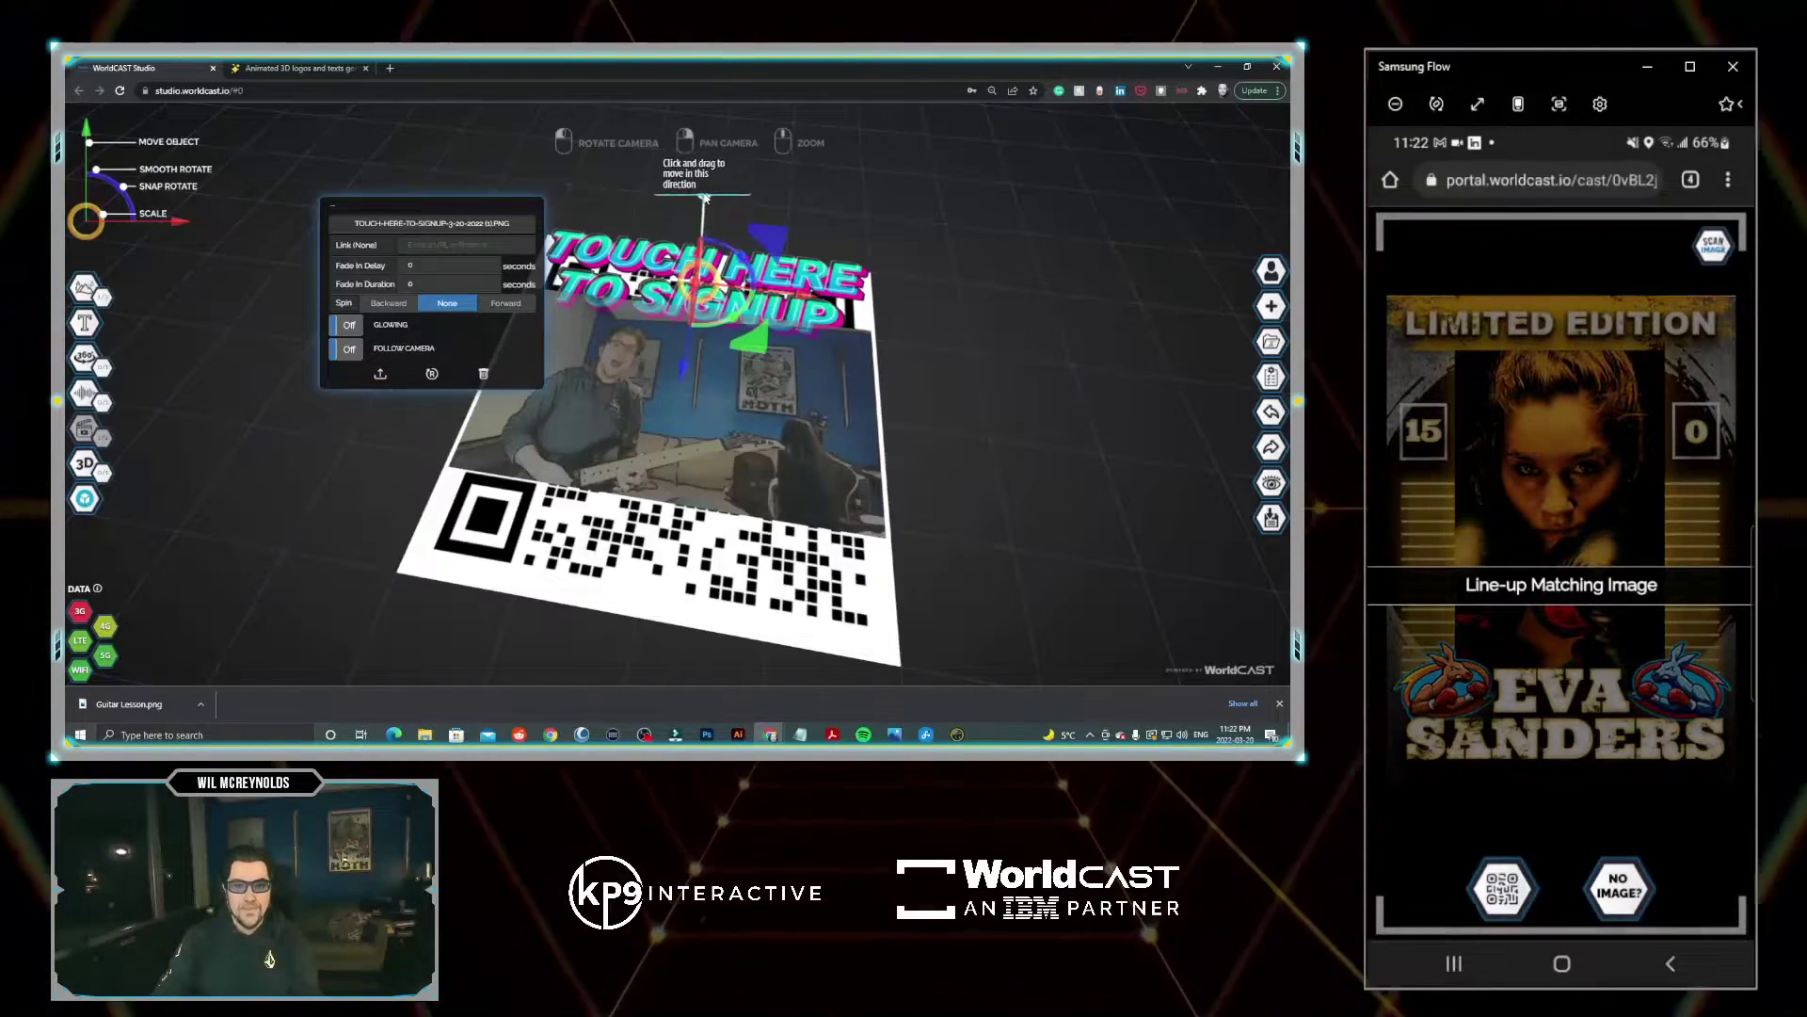
pyautogui.moveTo(706, 215); pyautogui.dragTo(707, 181)
pyautogui.moveTo(875, 301); pyautogui.dragTo(715, 537)
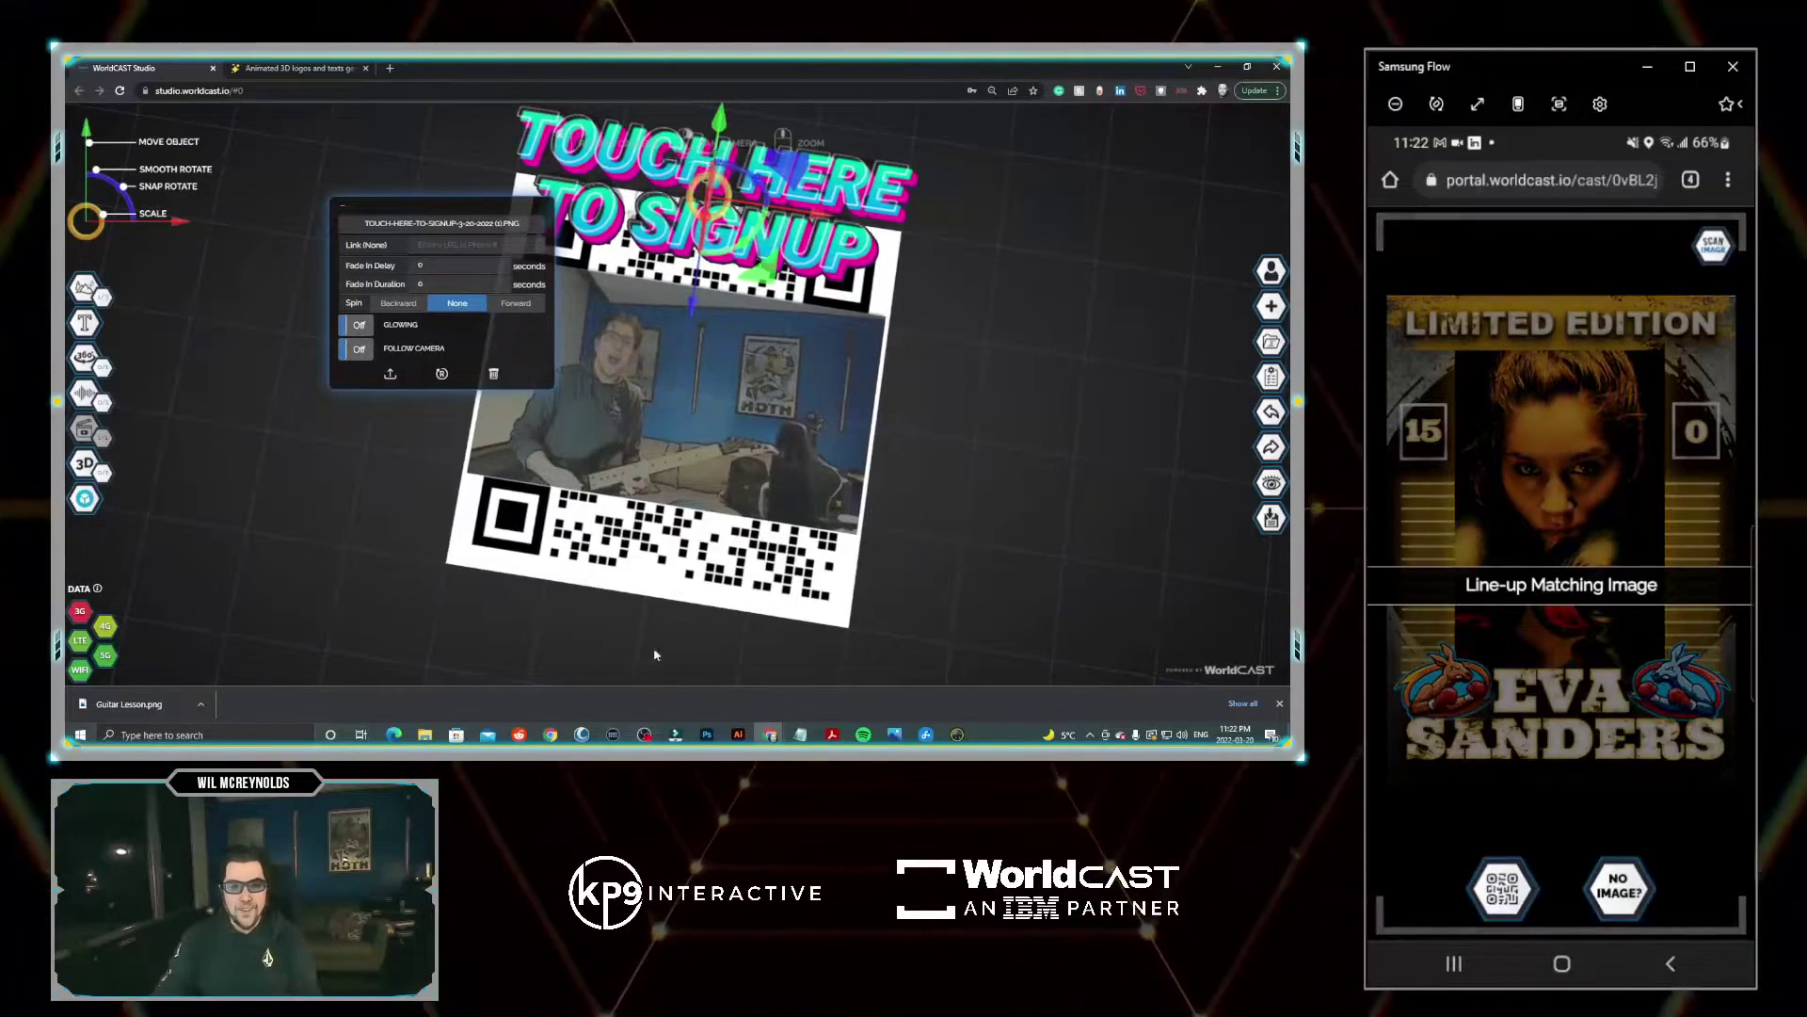
# Step: Add TWITTER.PNG from the image library and move it onto the bottom edge of the QR card
pyautogui.moveTo(92, 296)
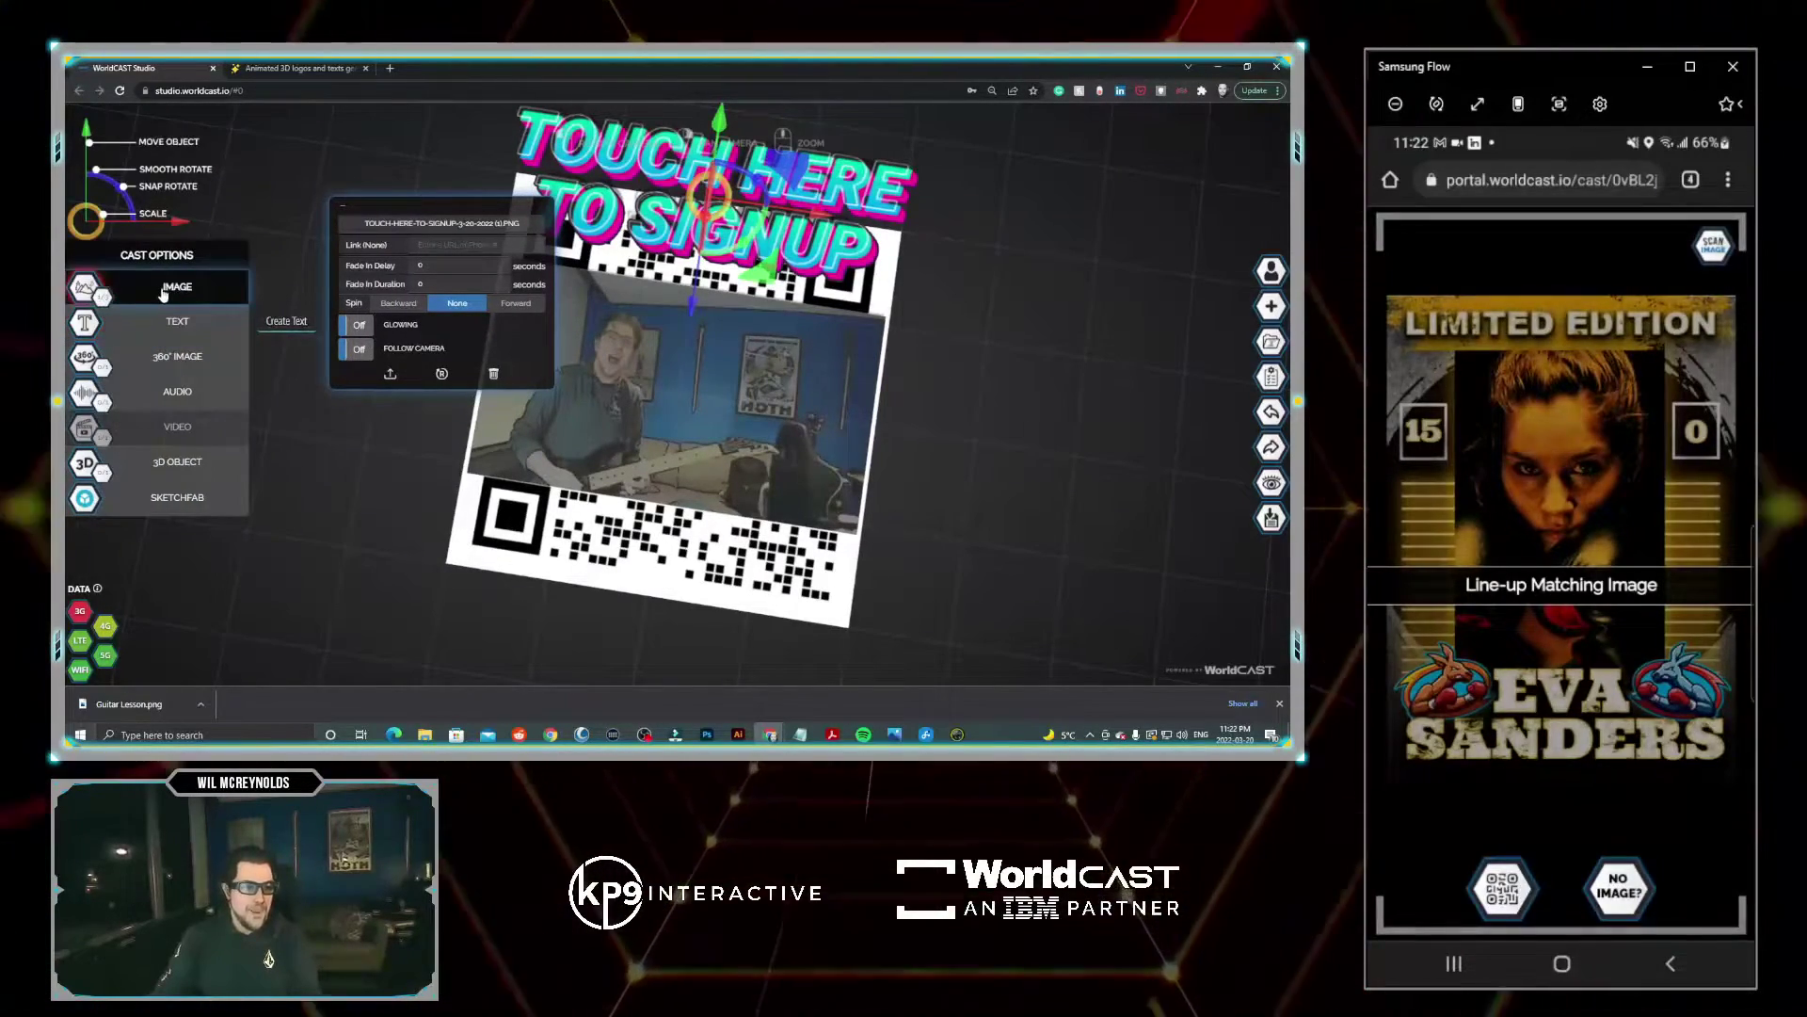
pyautogui.click(162, 292)
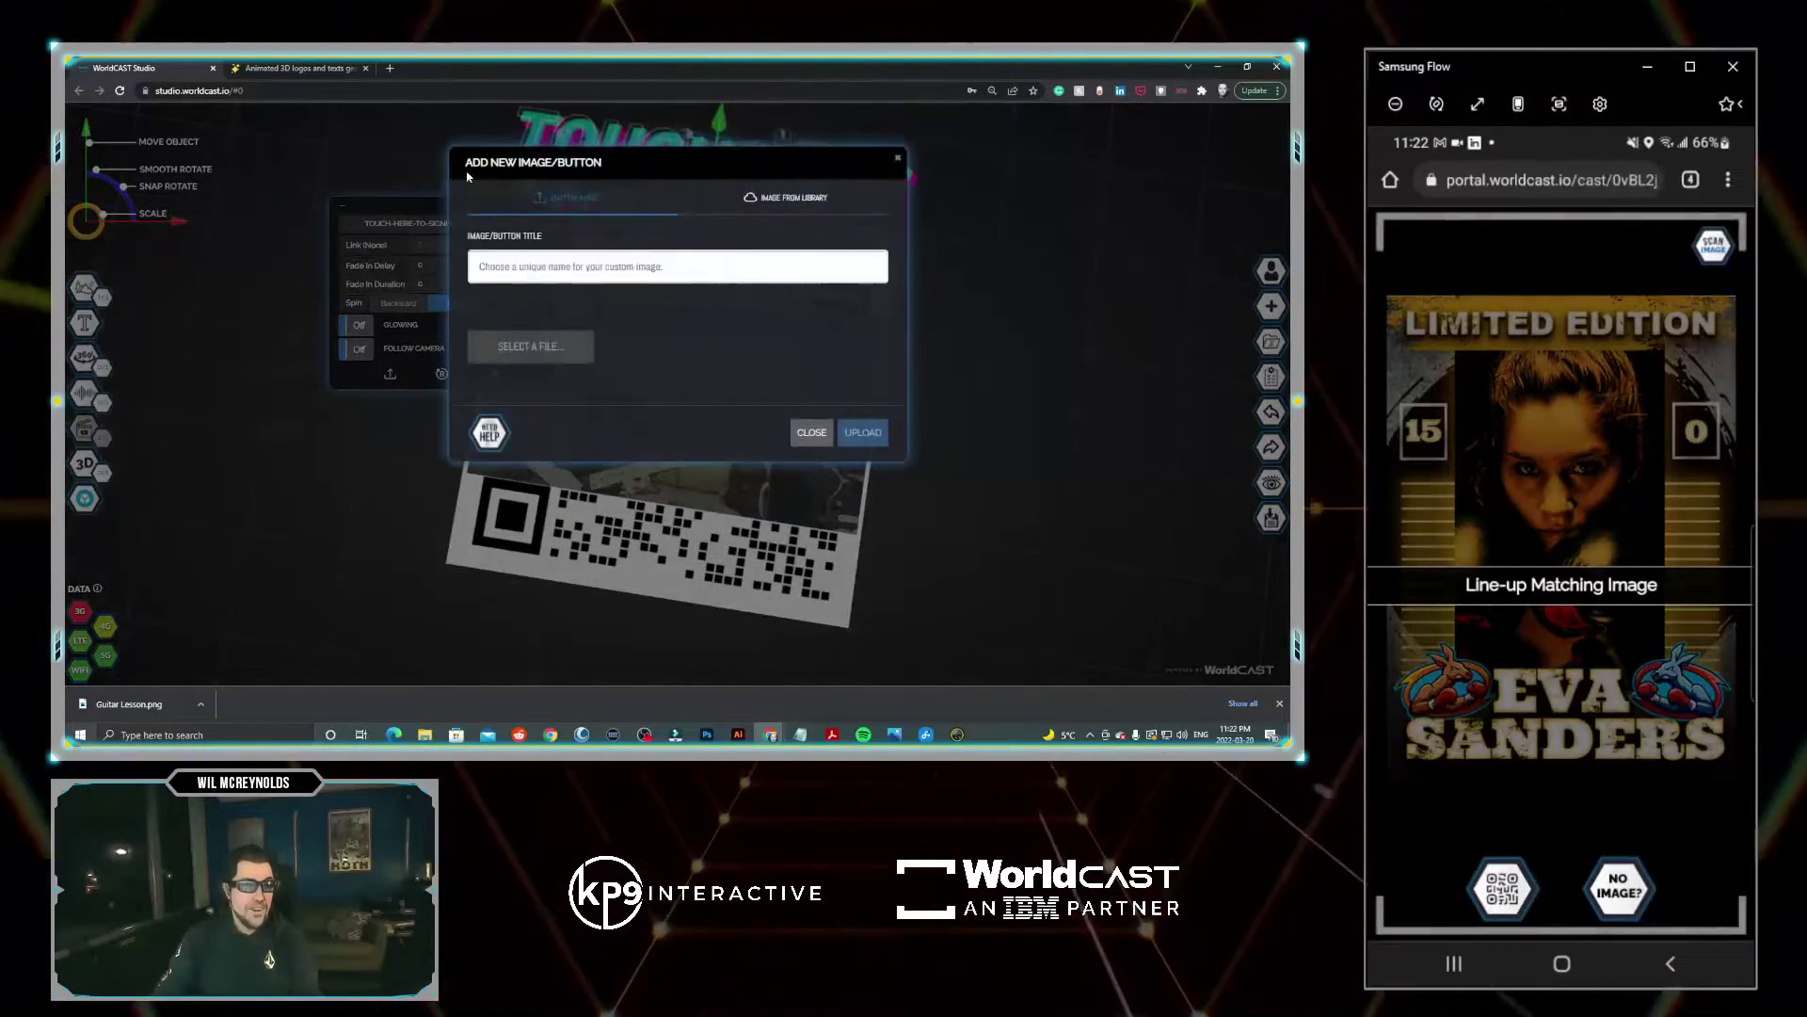
pyautogui.press('Escape')
pyautogui.click(163, 292)
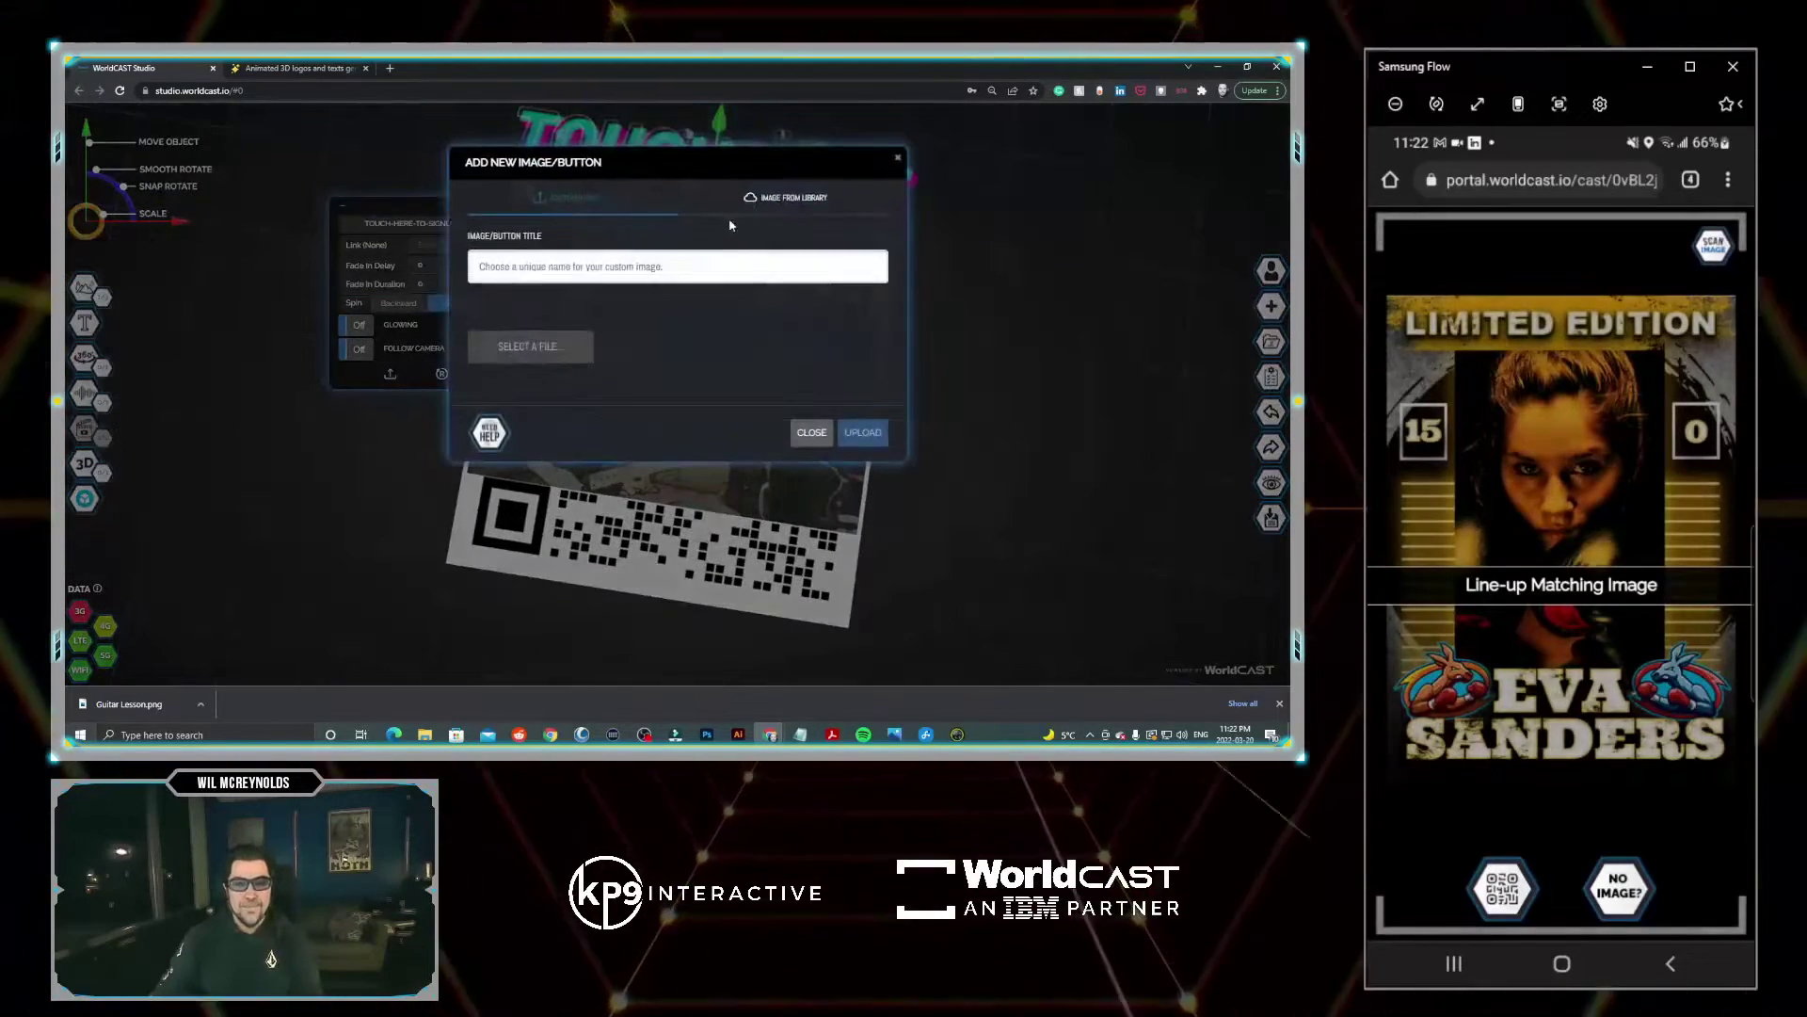
pyautogui.click(789, 198)
pyautogui.click(520, 325)
pyautogui.click(859, 538)
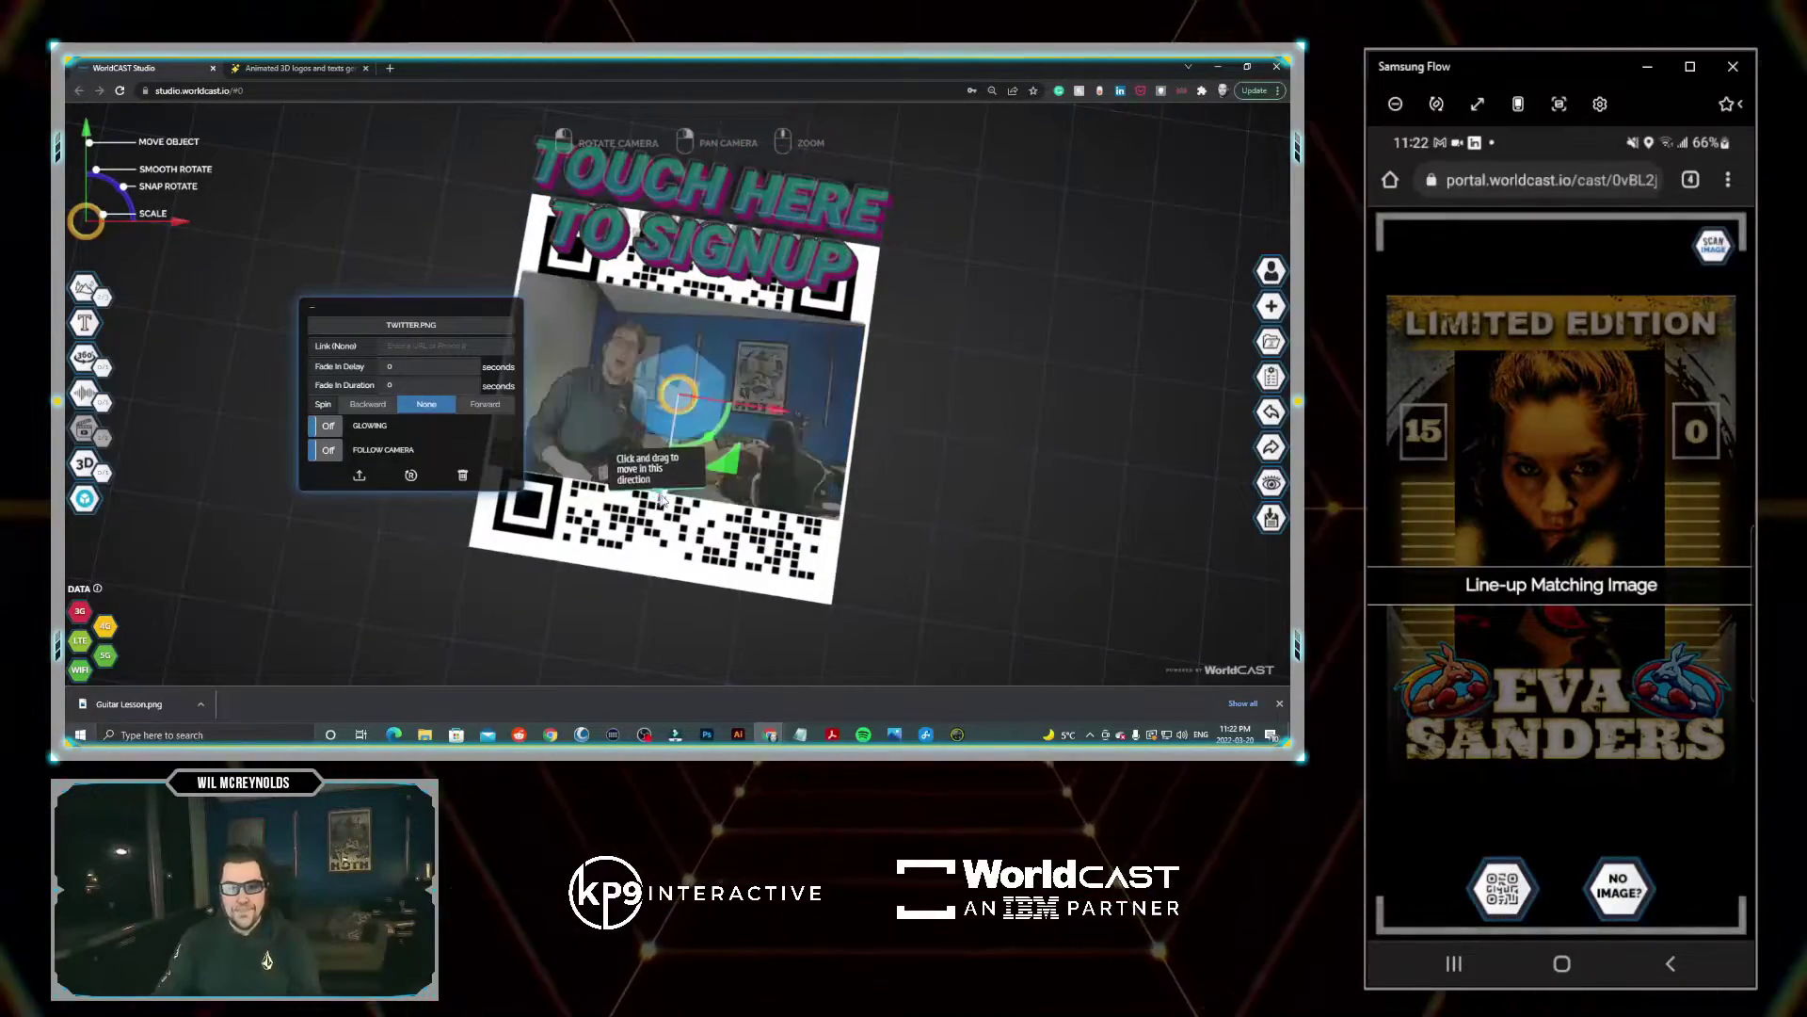
pyautogui.click(637, 578)
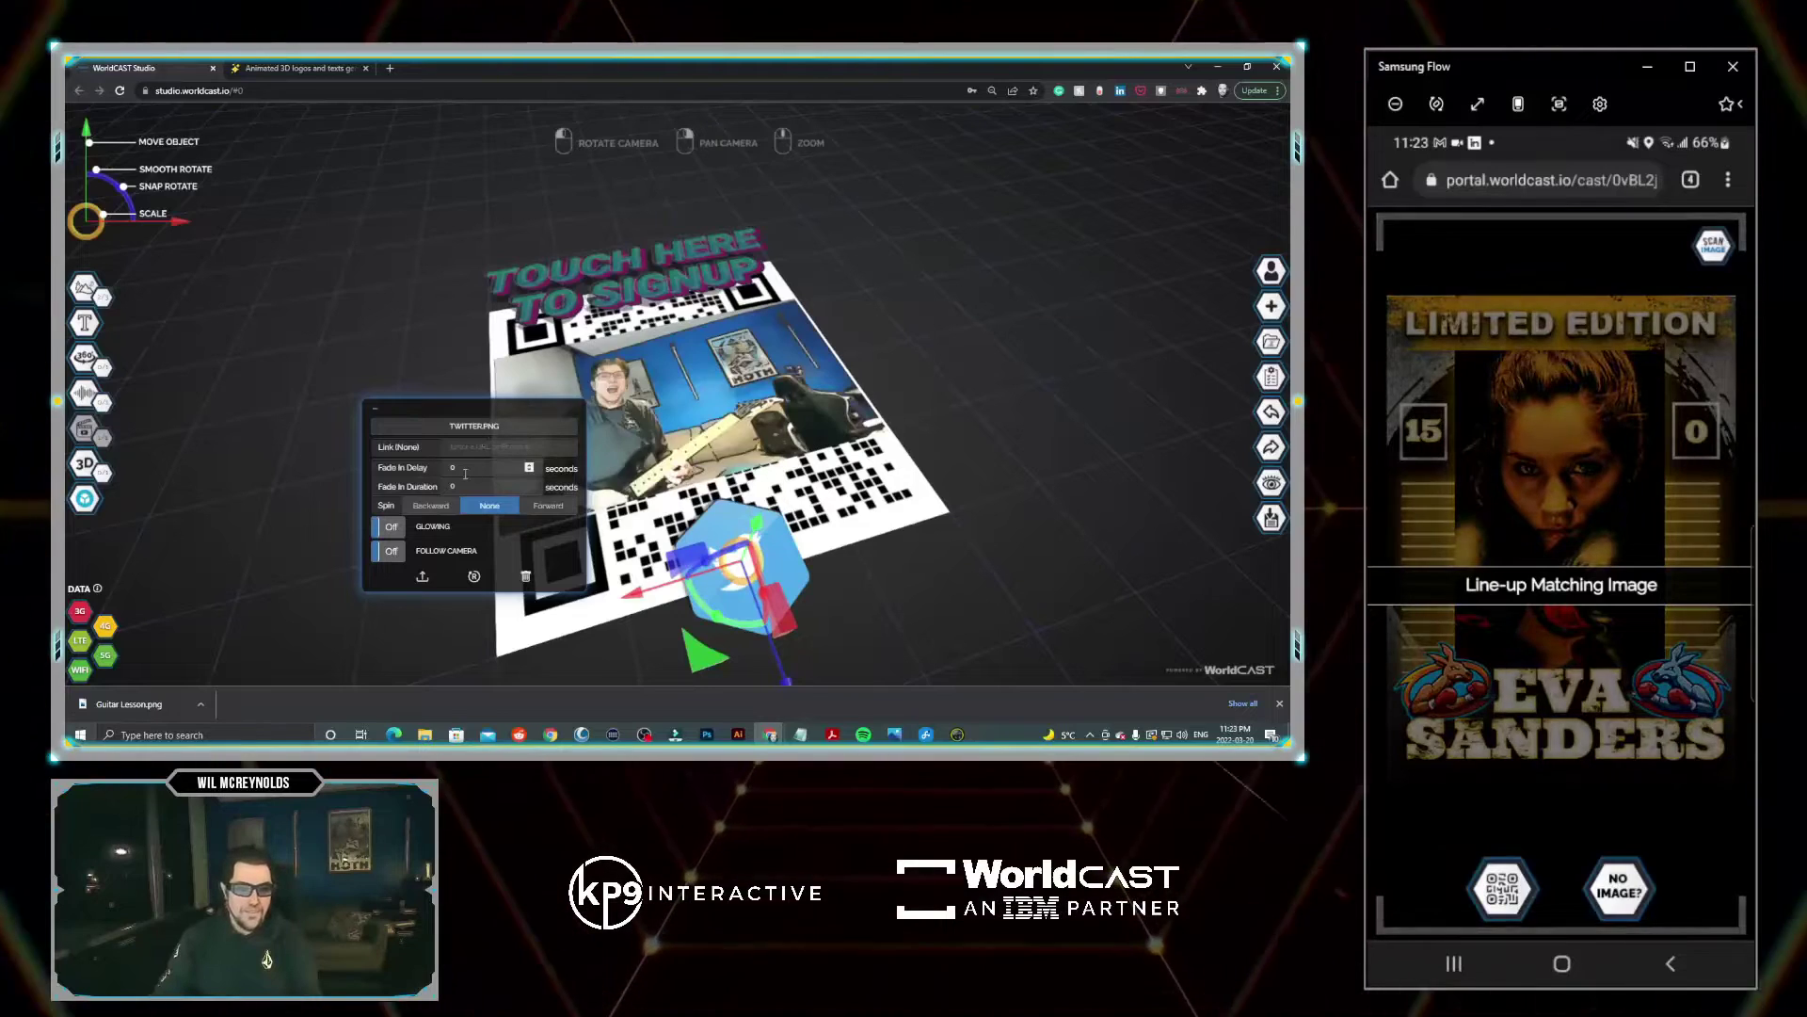
# Step: Set fade-in delay on the Twitter icon and fade-in duration on the TOUCH HERE TO SIGNUP banner
pyautogui.click(451, 467)
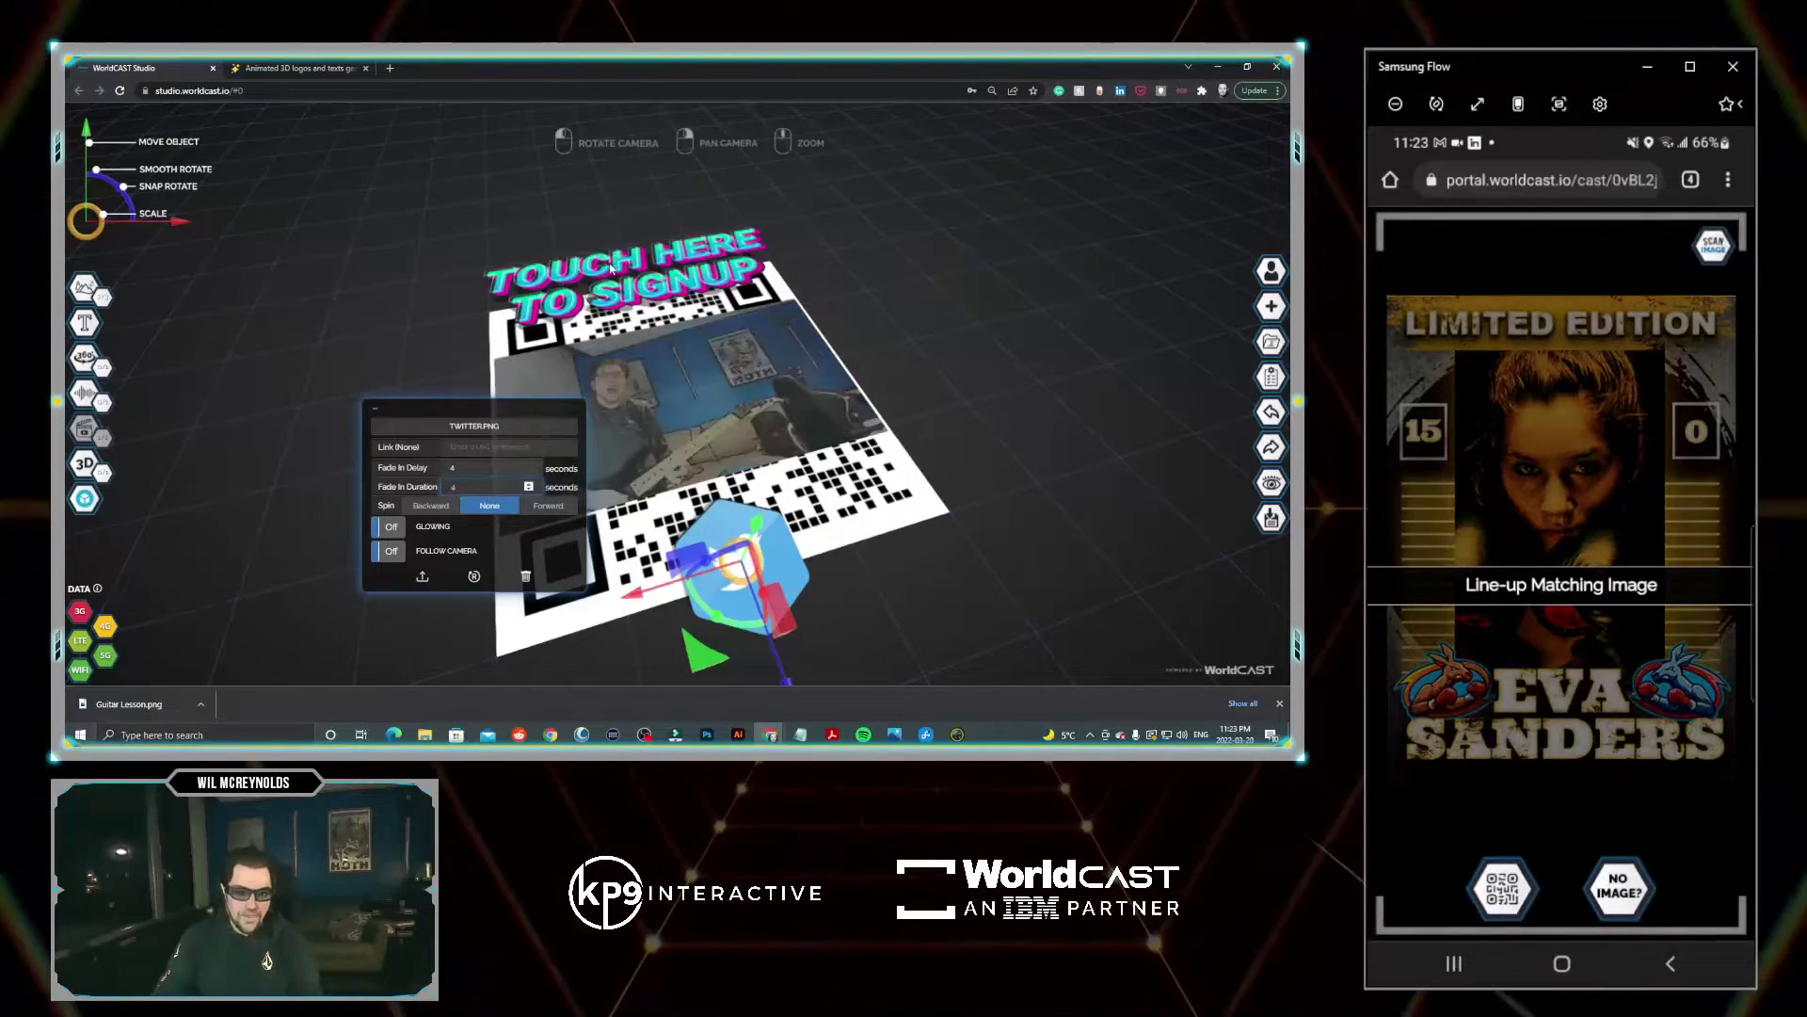
pyautogui.click(687, 269)
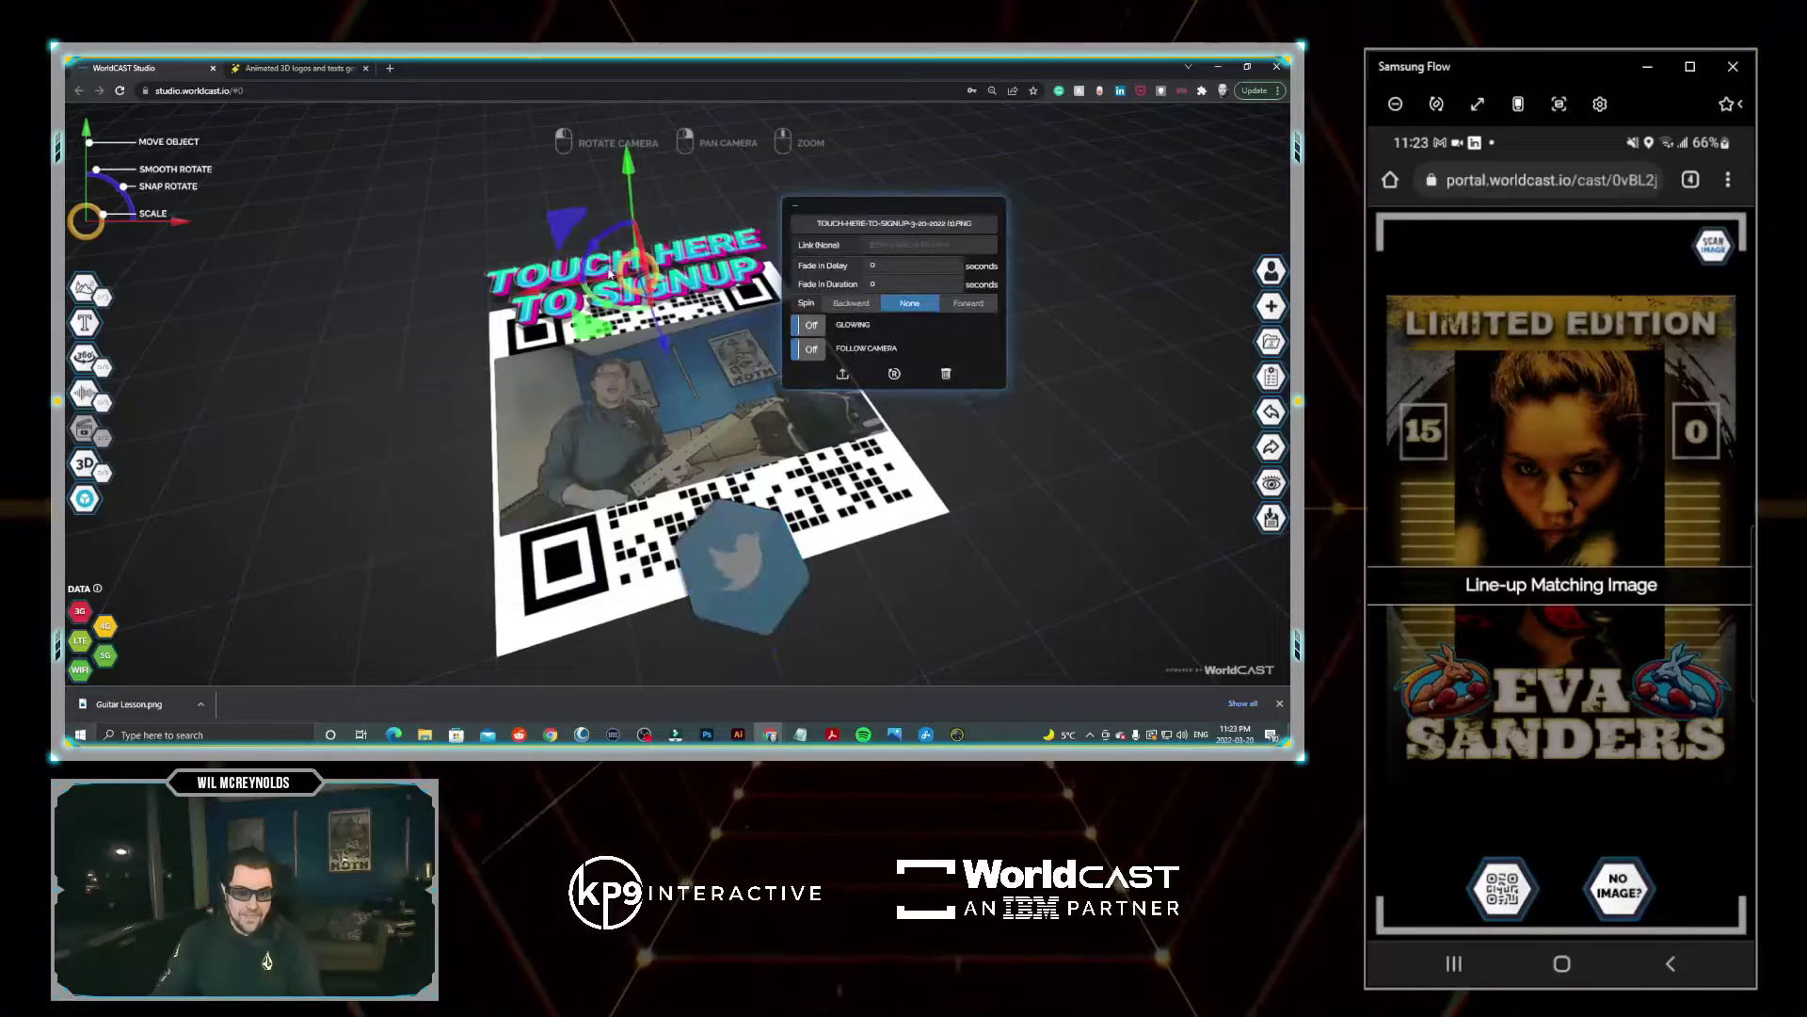
pyautogui.click(884, 285)
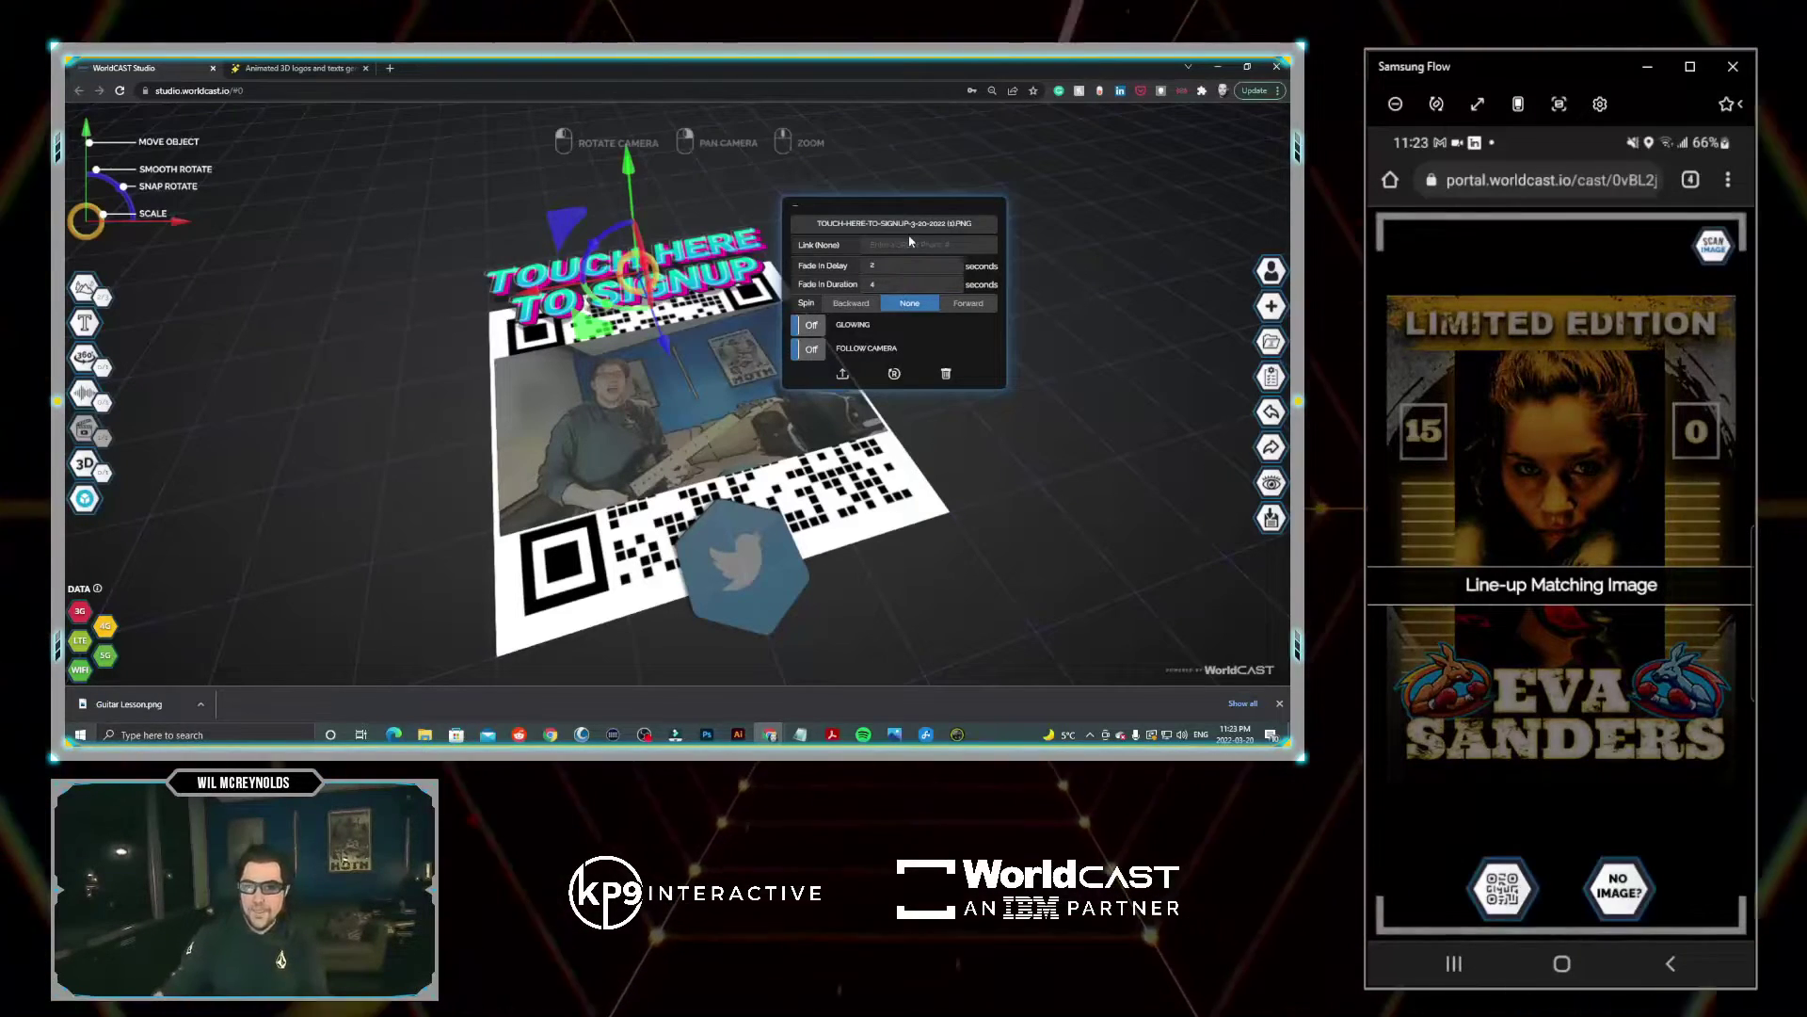
pyautogui.write('www.')
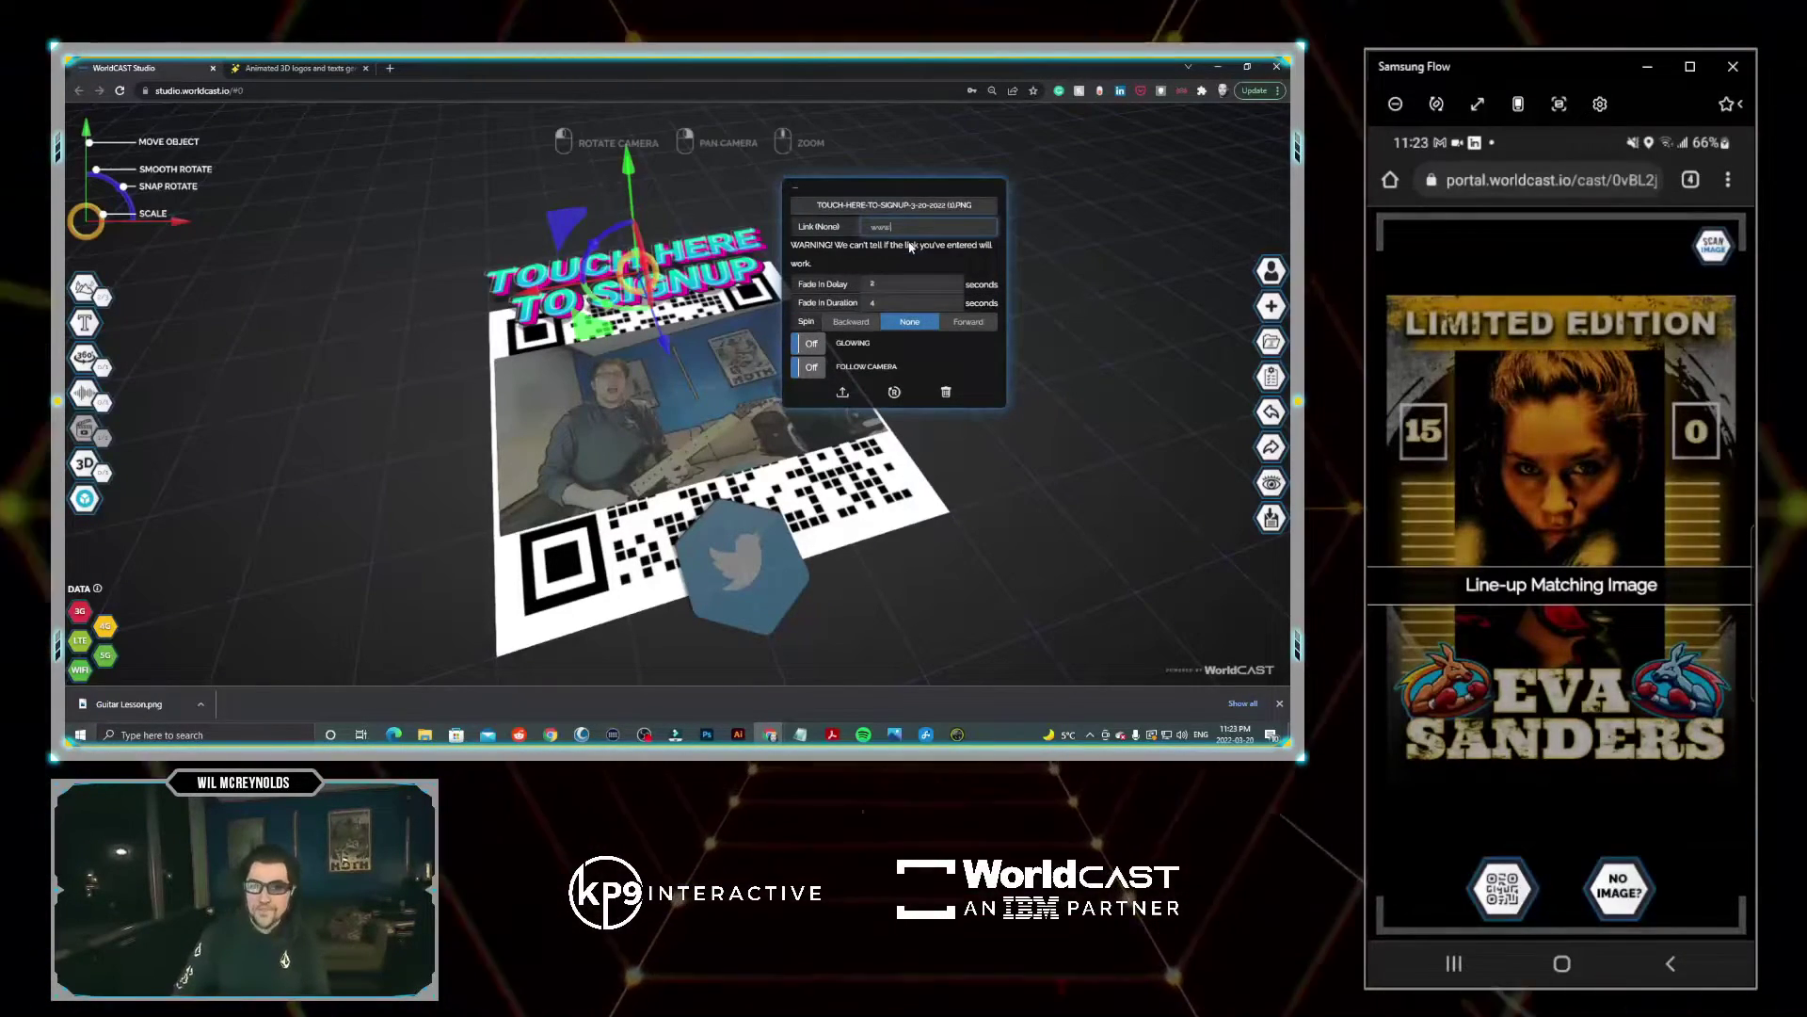
pyautogui.write('worldcast.io')
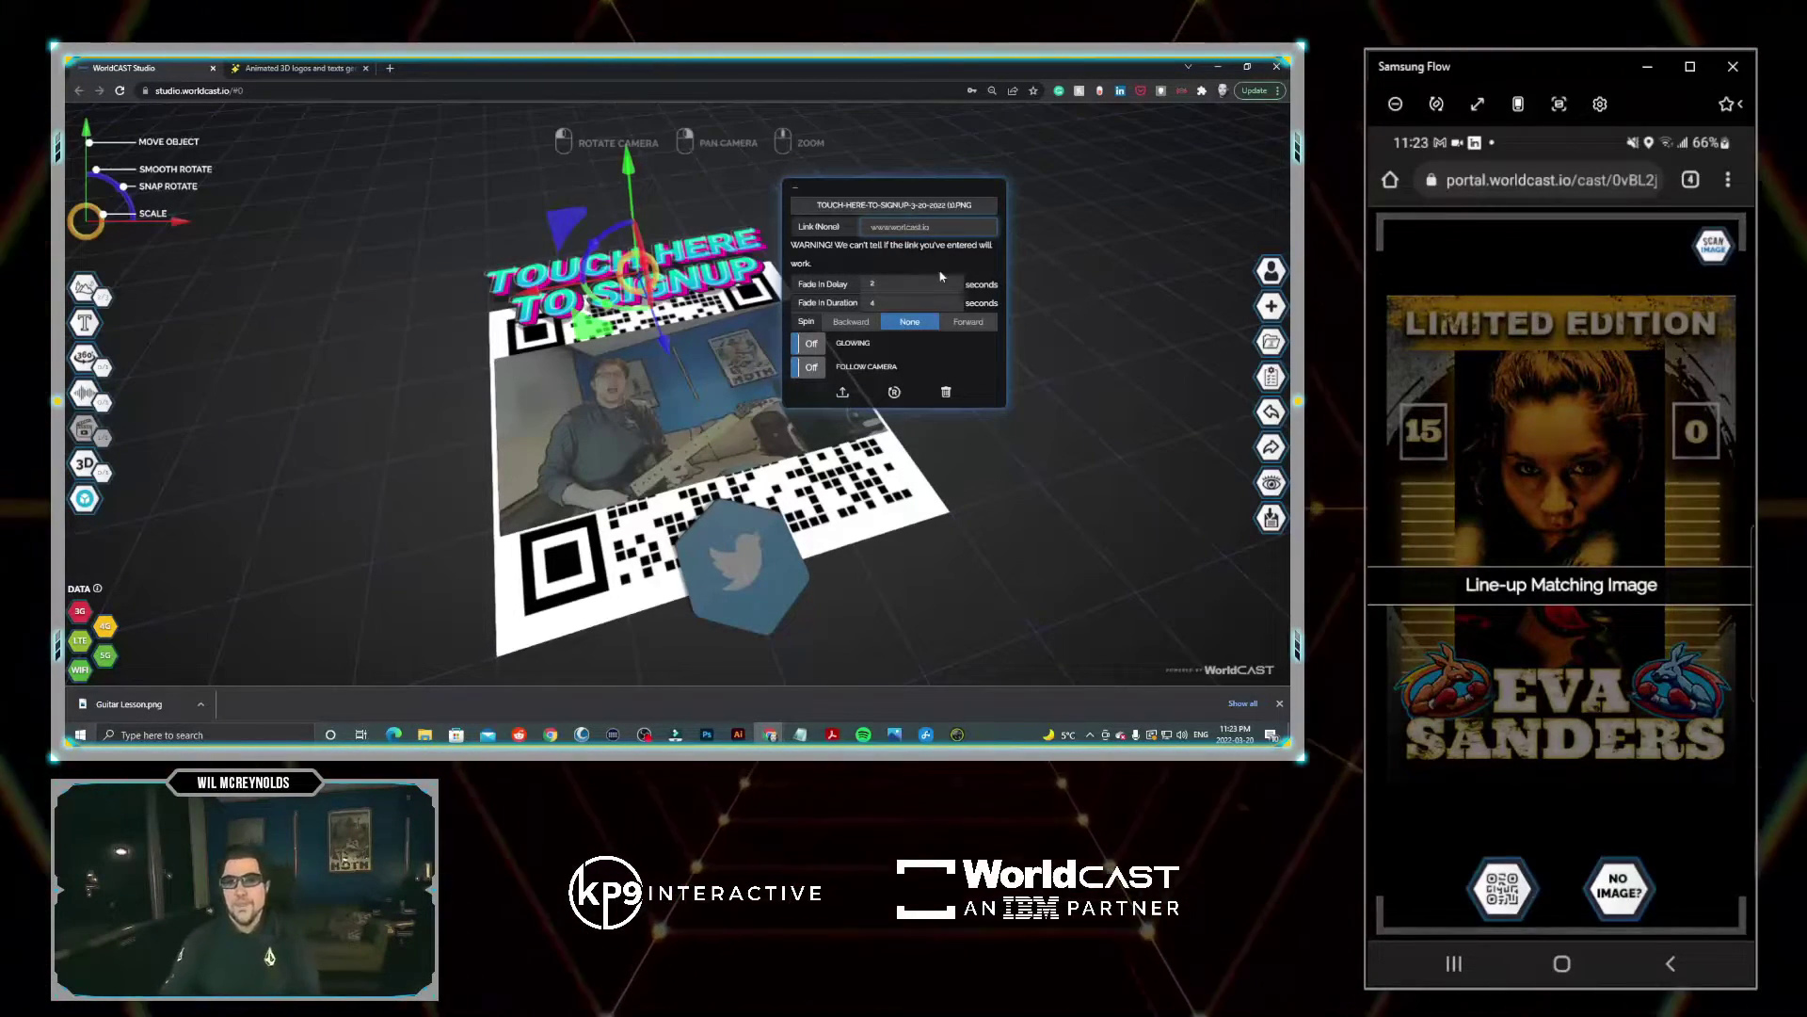
pyautogui.click(1057, 476)
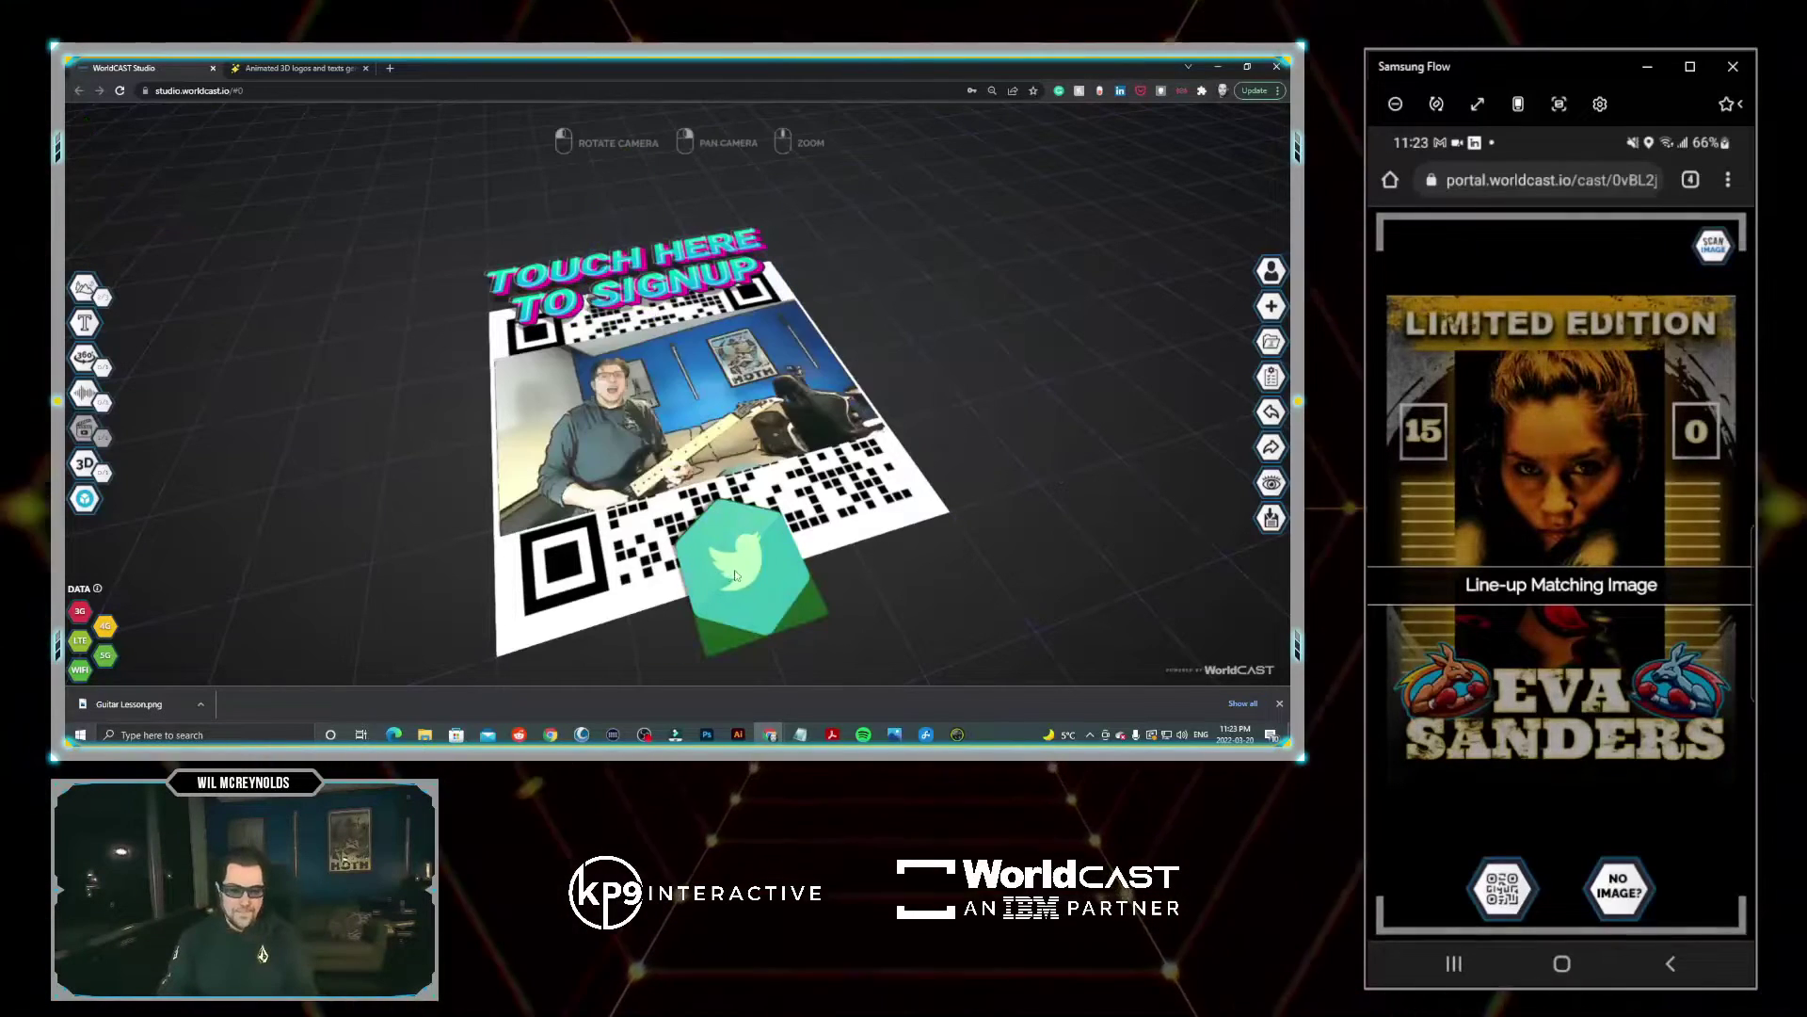
# Step: Save the Guitar Lesson cast so the congratulations dialog shows its link and QR code
pyautogui.click(1270, 519)
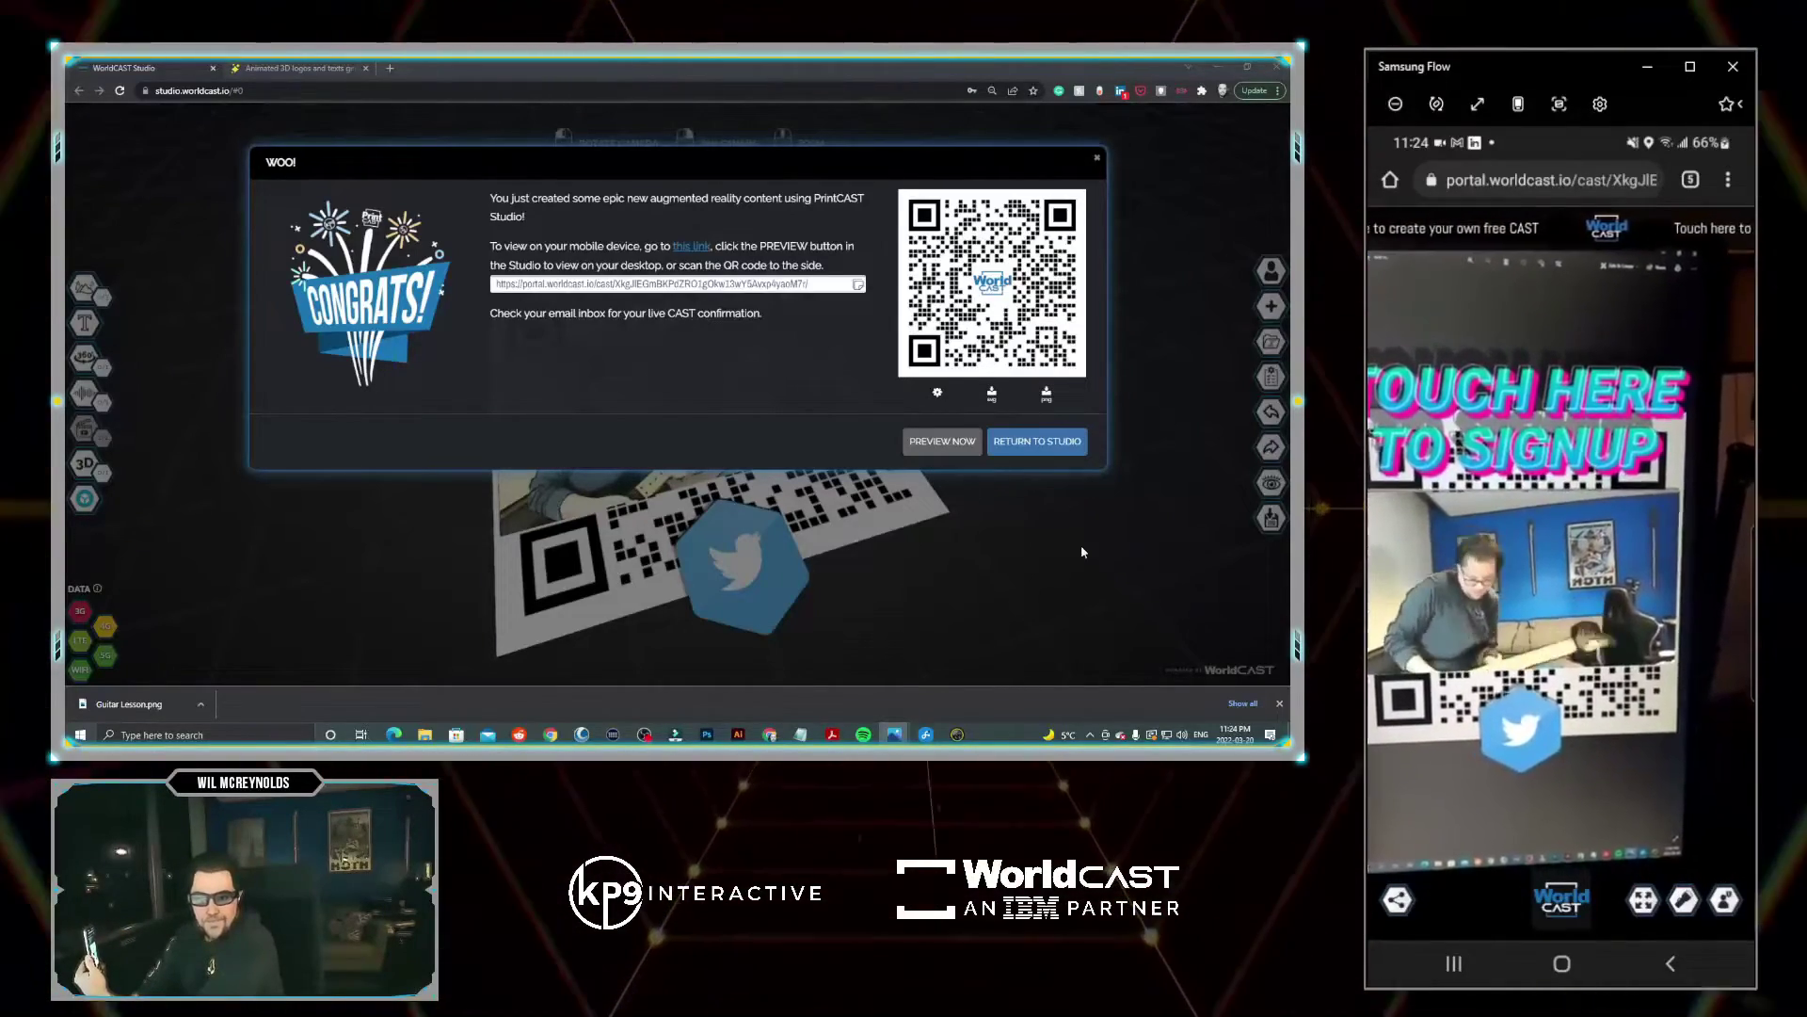
# Step: Return to the studio, list saved casts sorted Desc with the search cleared, and open GUITAR LESSON
pyautogui.click(1041, 441)
pyautogui.click(1270, 342)
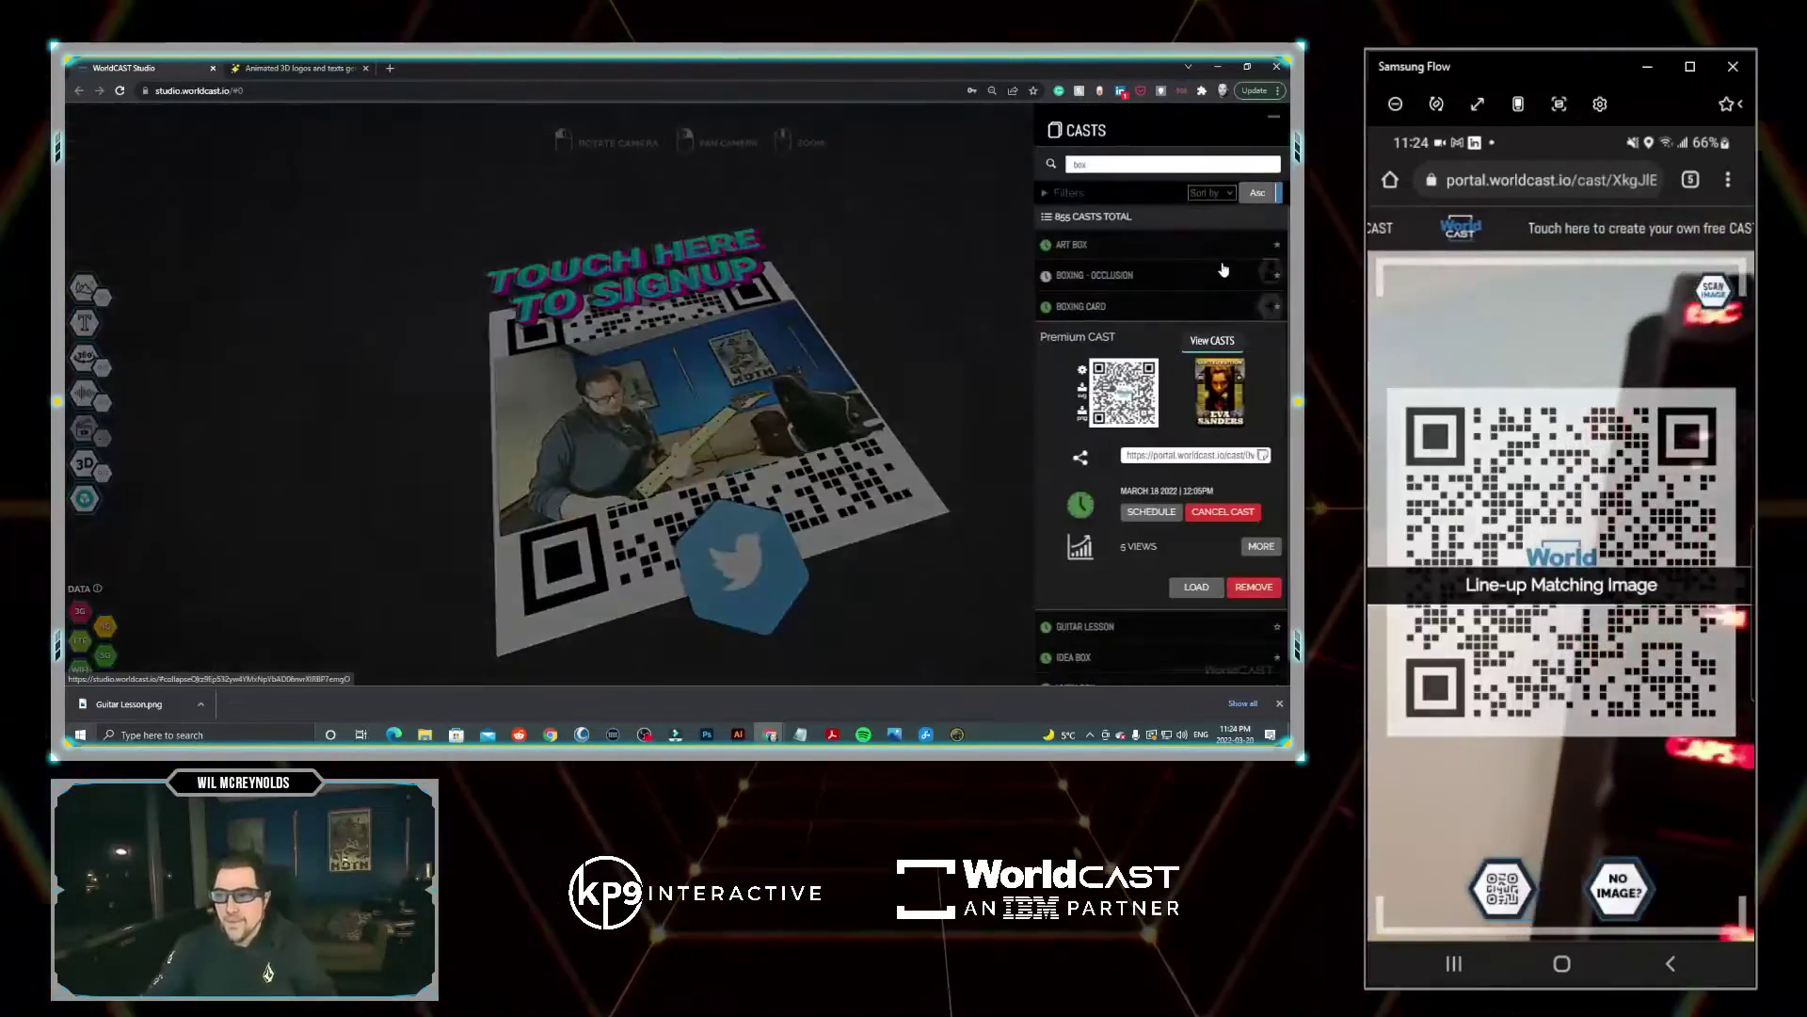
pyautogui.click(1207, 194)
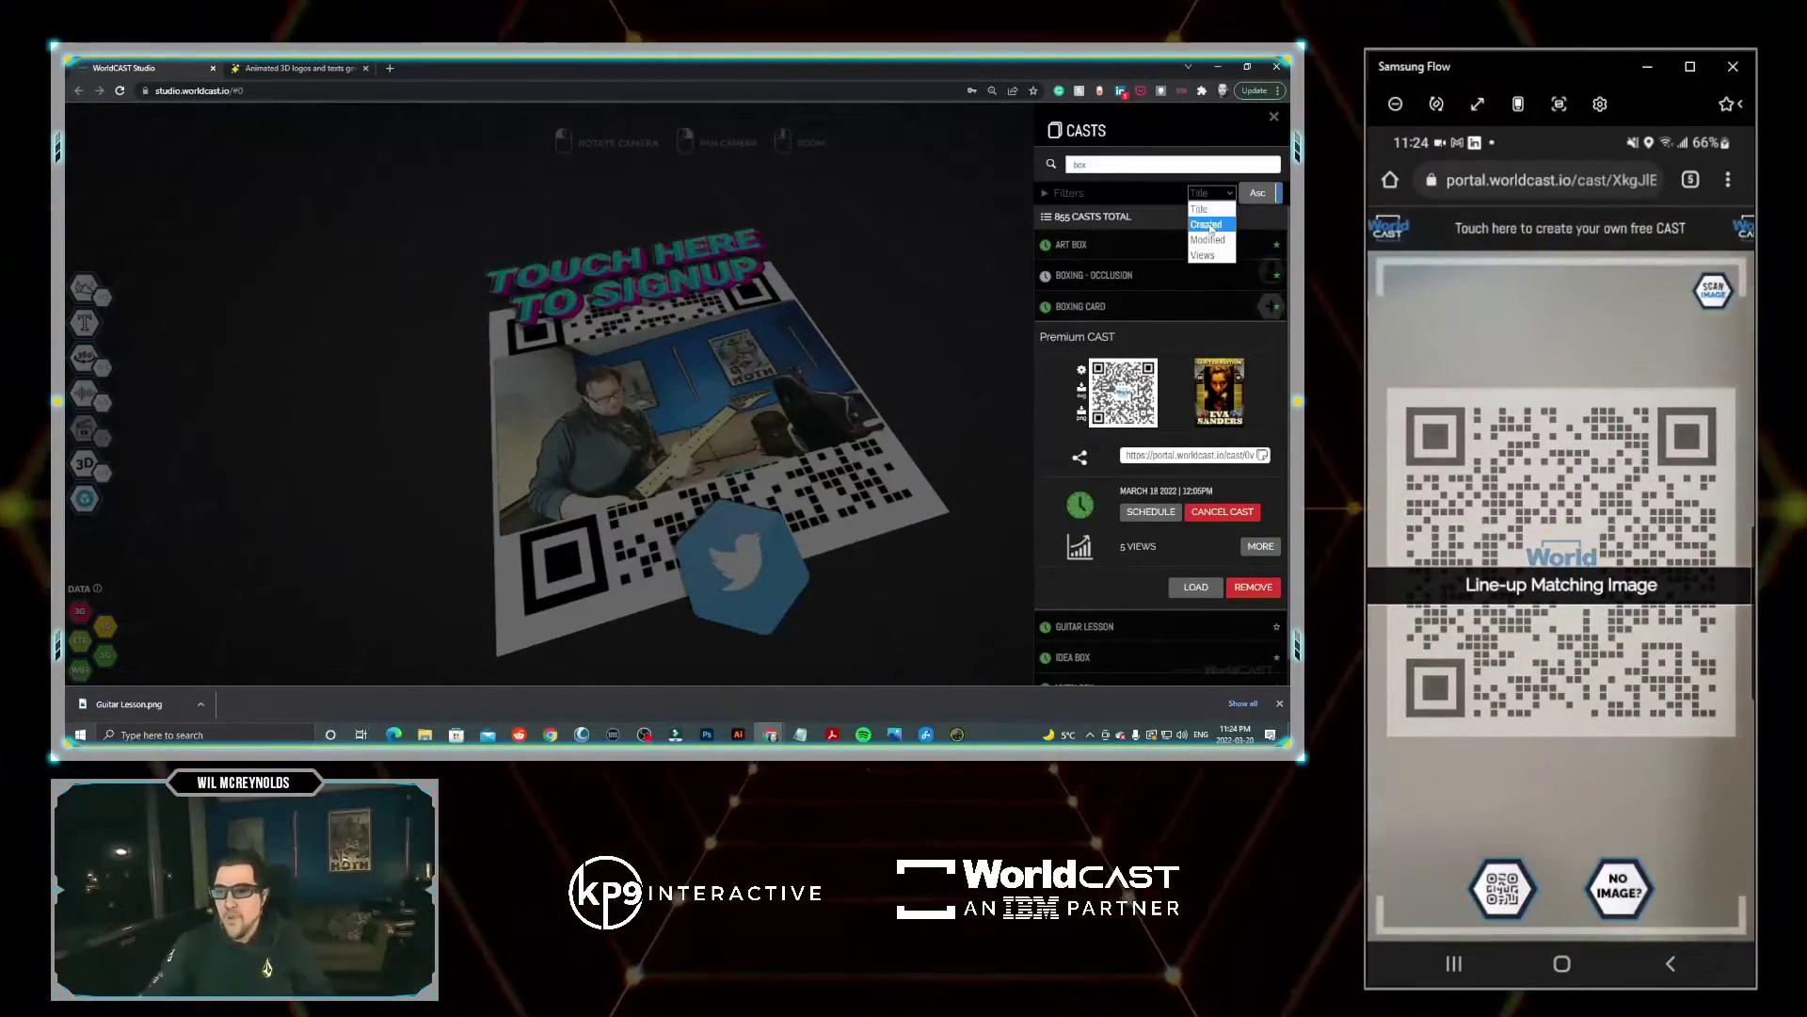
pyautogui.doubleClick(1076, 164)
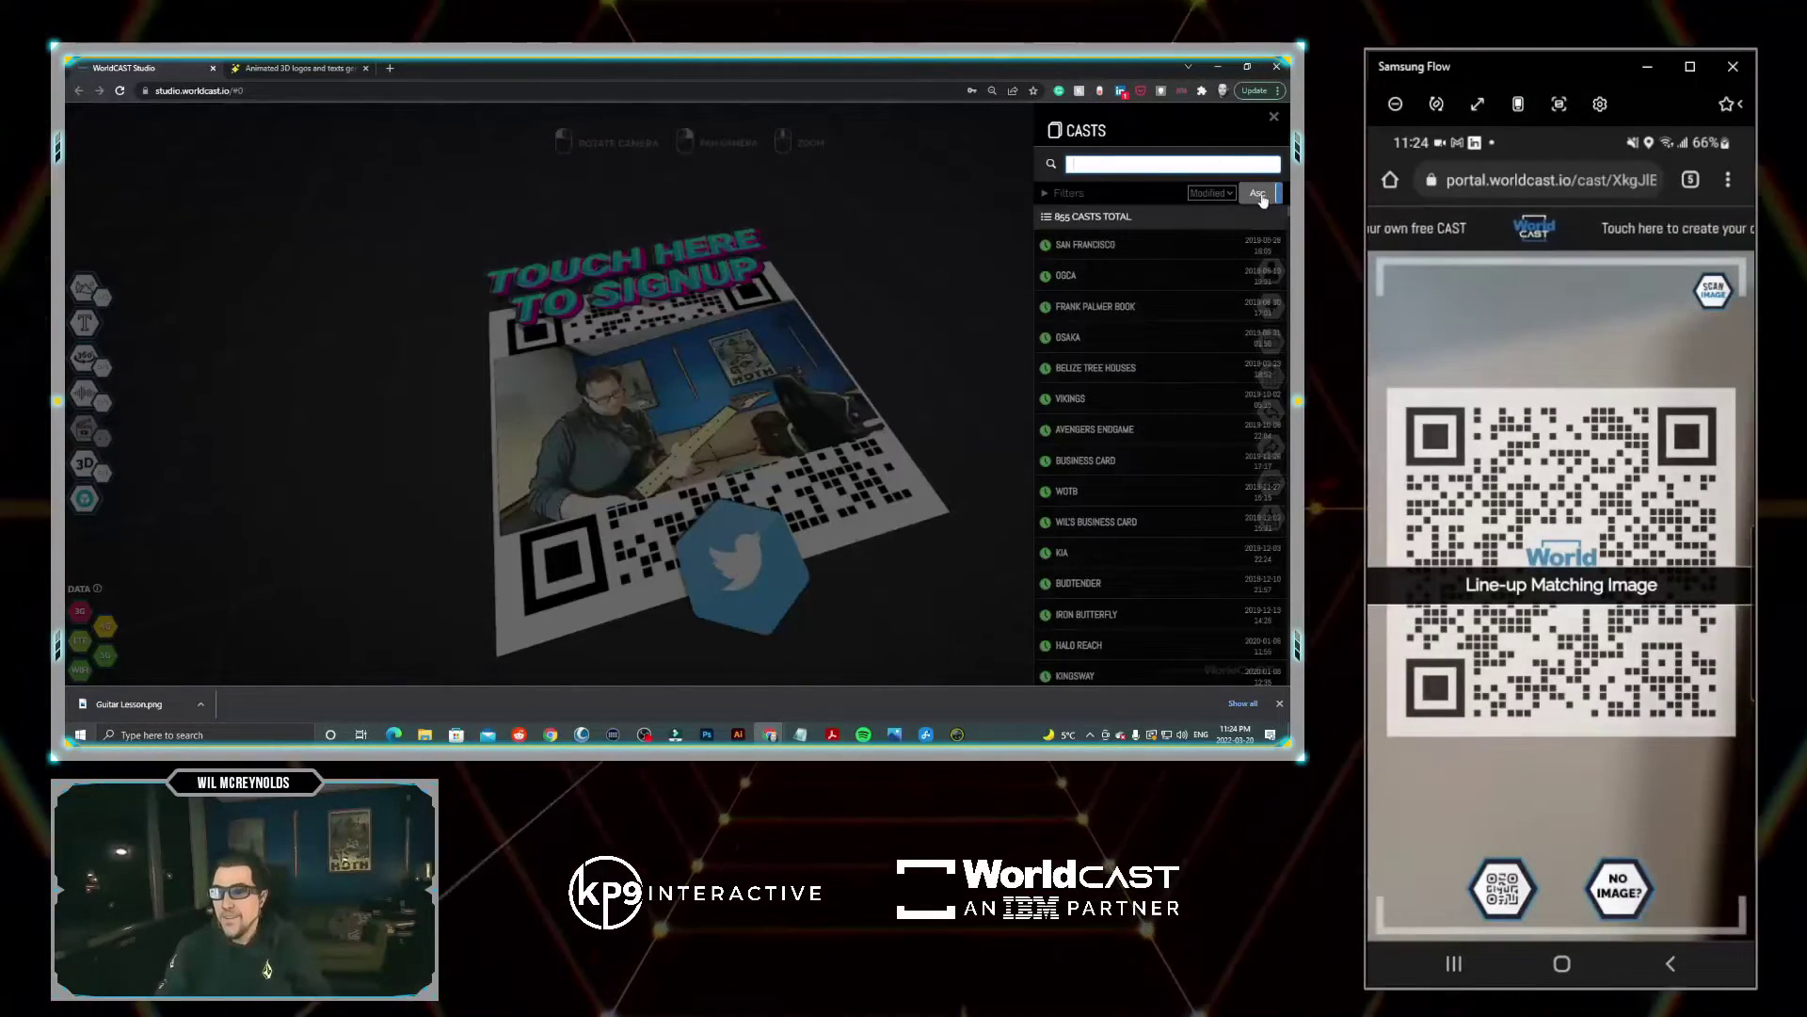
pyautogui.click(1260, 194)
pyautogui.click(1092, 244)
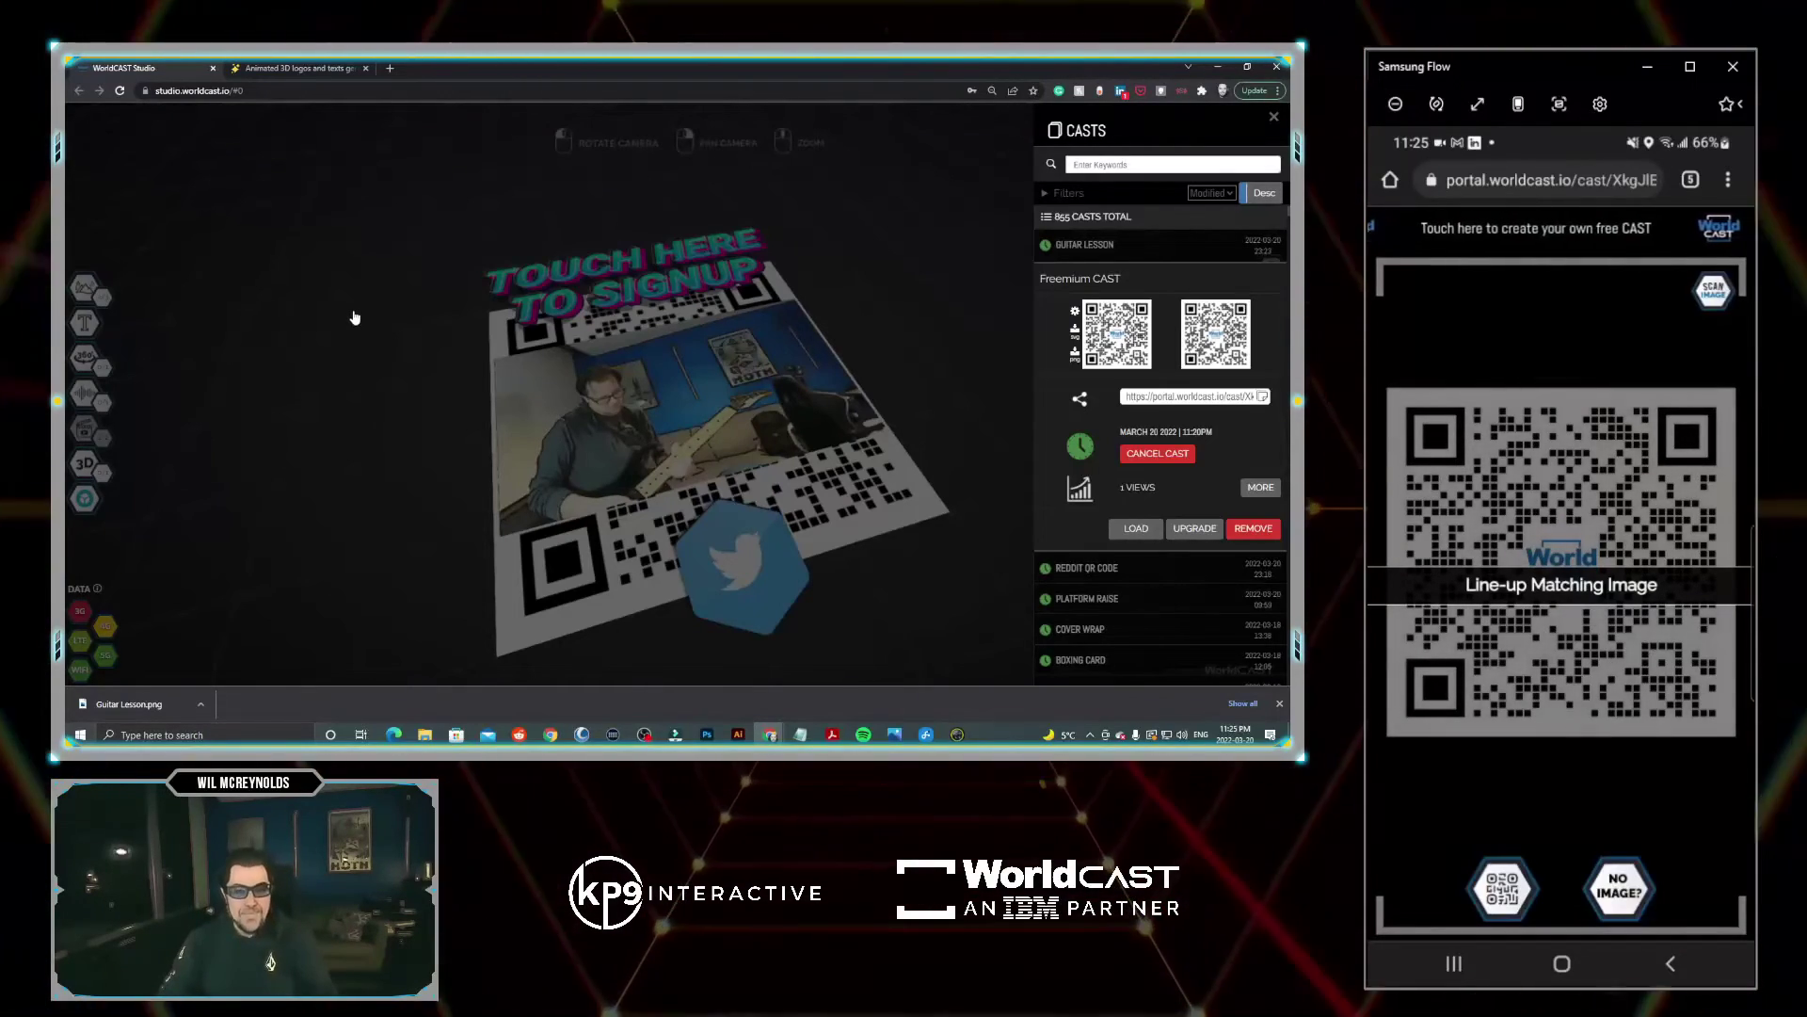
# Step: Close the CASTS panel to reveal the finished Guitar Lesson scene
pyautogui.click(412, 342)
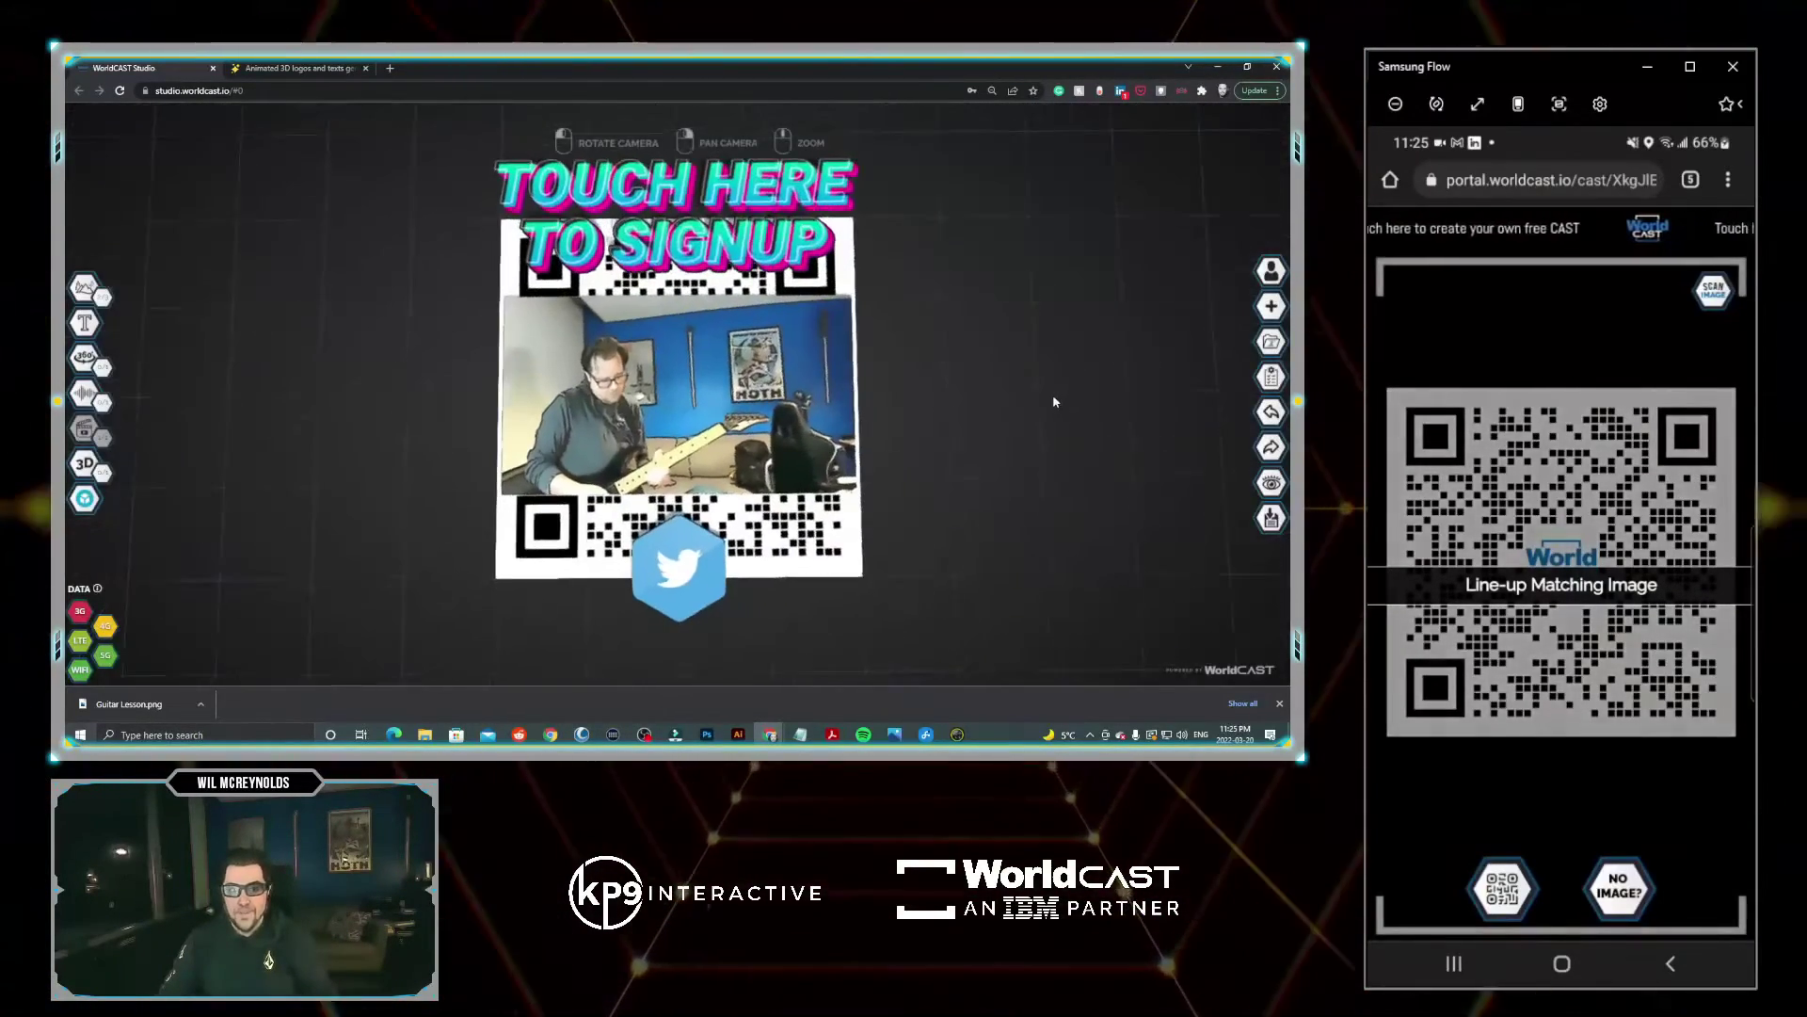